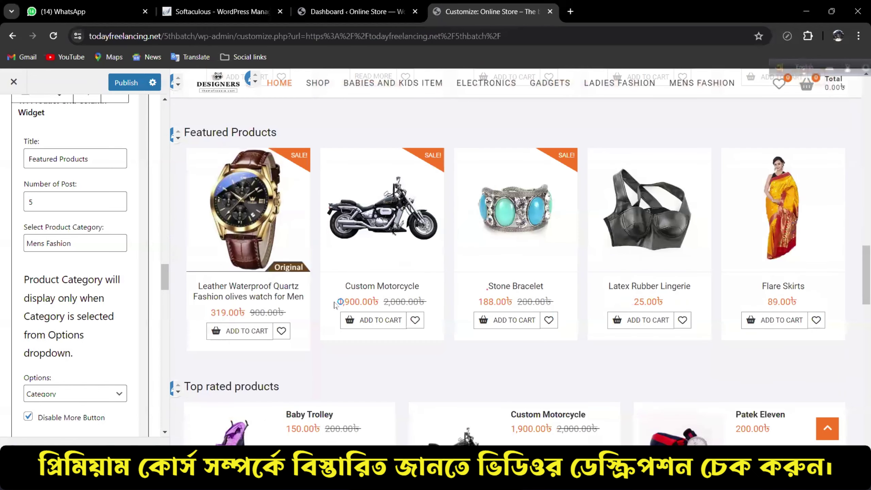
Scroll the Customizer sidebar up to the Featured Products grid widget's Title and category fields.
scroll(331, 317, up, 7)
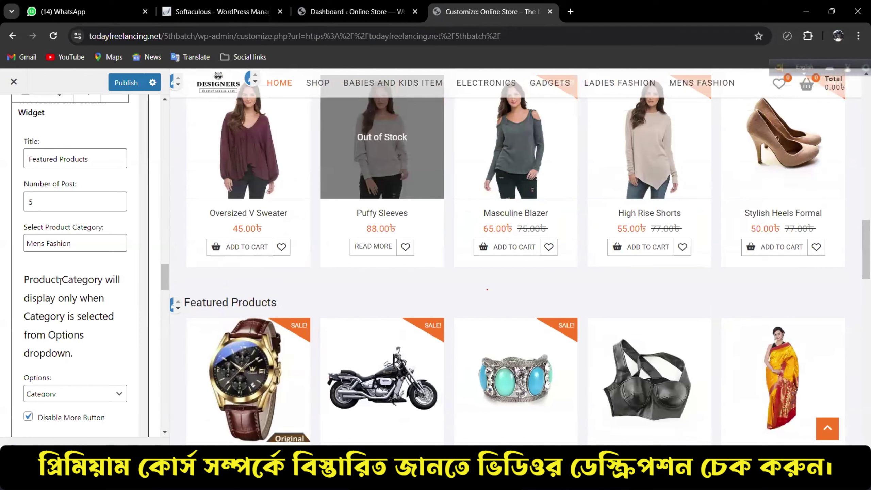
scroll(65, 272, up, 2)
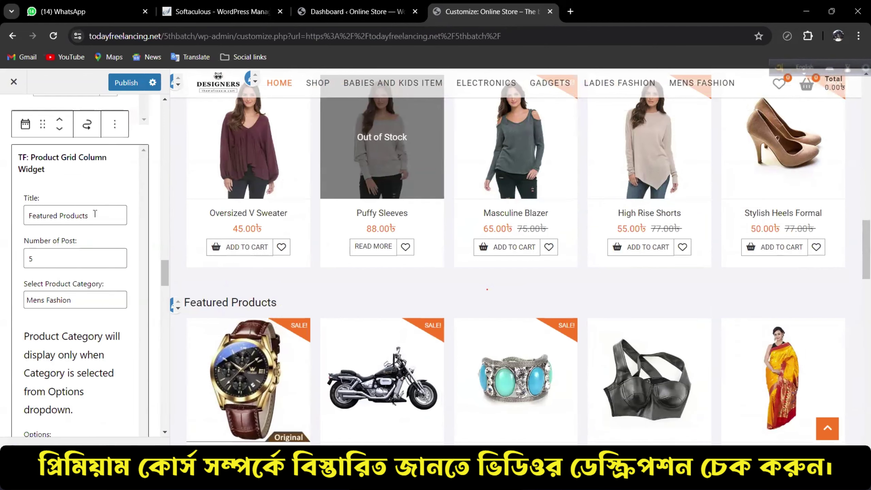
Replace the Featured Products grid title with Mens Fashion from the autocomplete.
drag(95, 222, 14, 221)
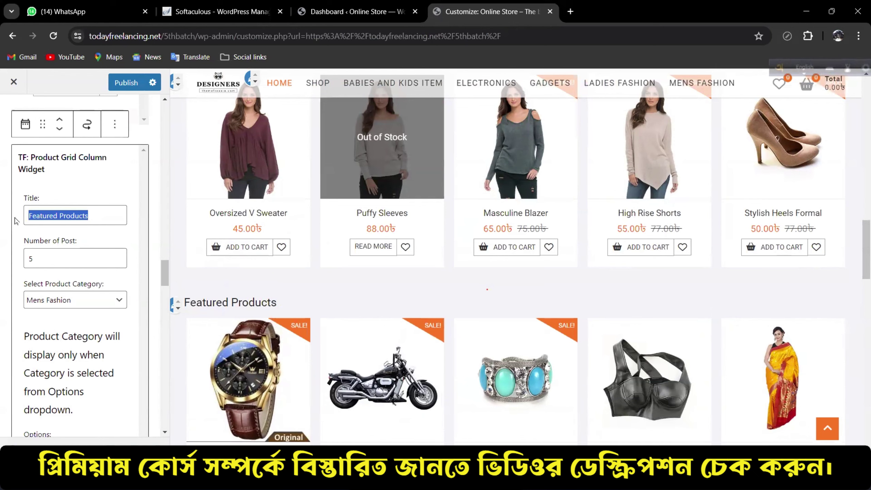
text(Men)
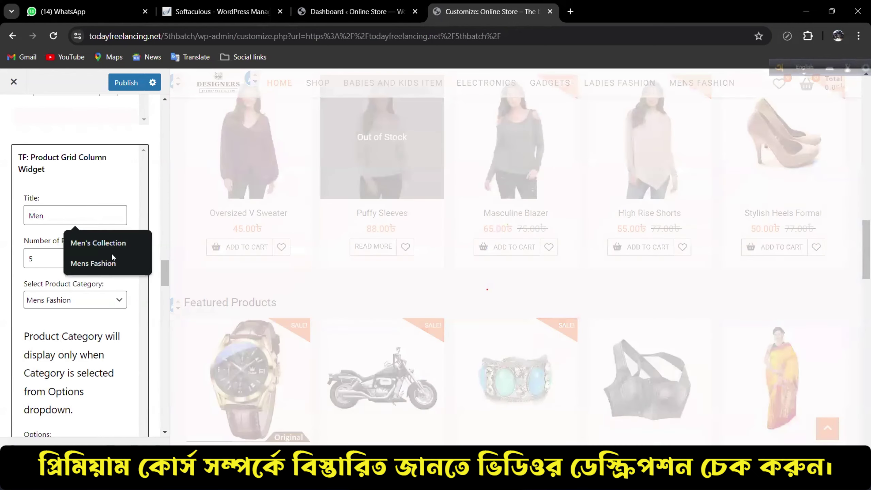
click(111, 259)
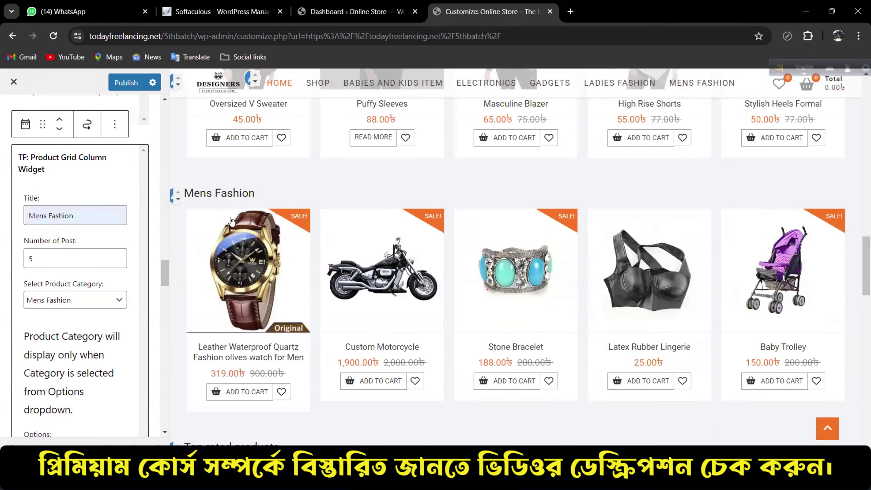
Select the number-of-products value, then uncheck Disable More Button to show View More.
scroll(520, 321, down, 3)
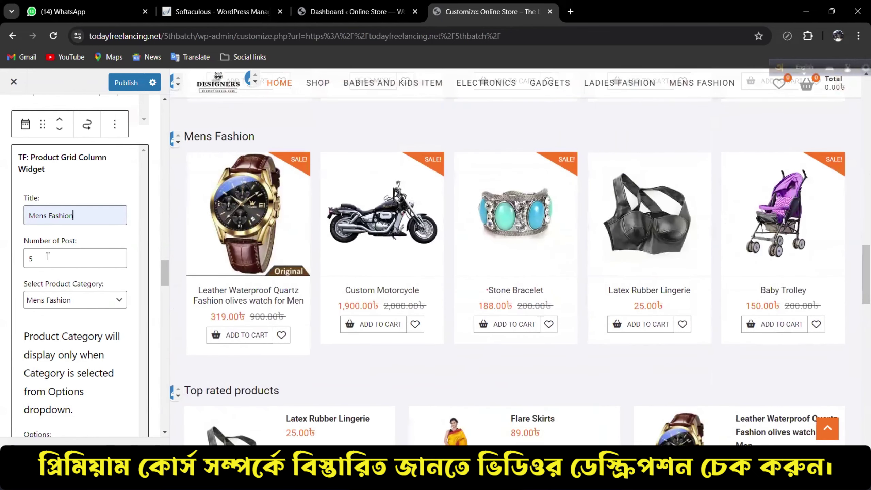
drag(48, 256, 1, 266)
click(117, 325)
scroll(96, 305, down, 2)
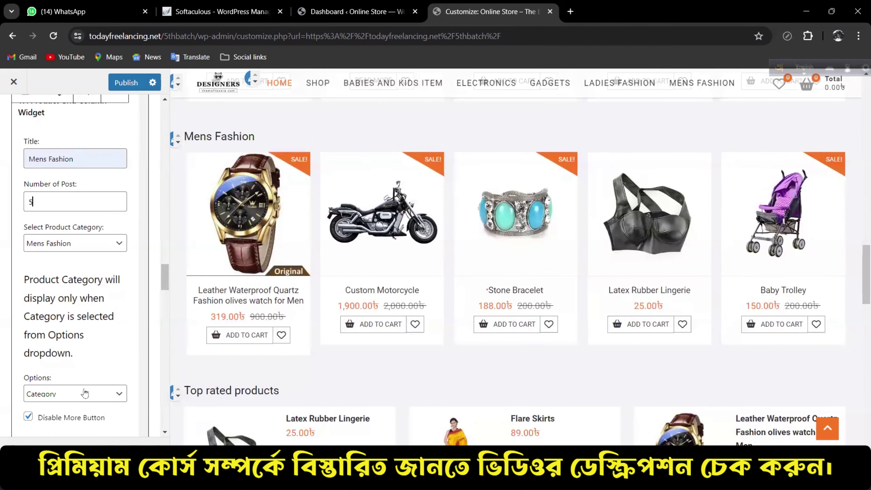
scroll(110, 309, down, 3)
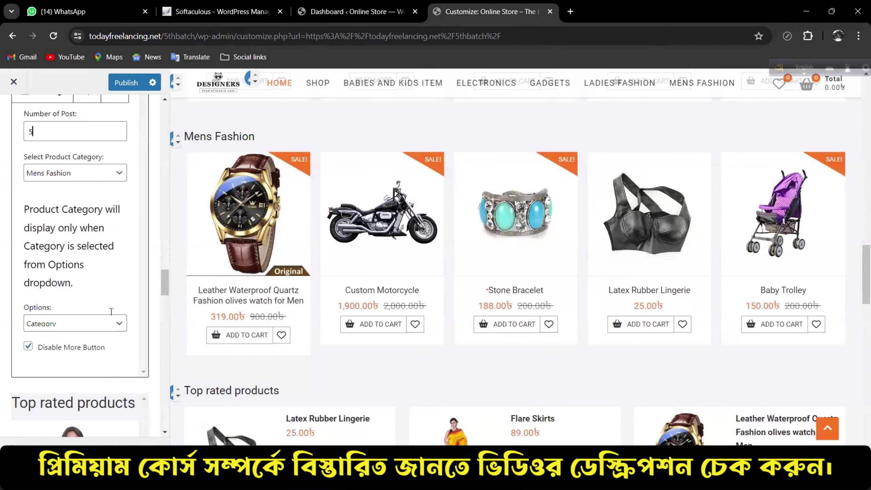
scroll(560, 323, down, 2)
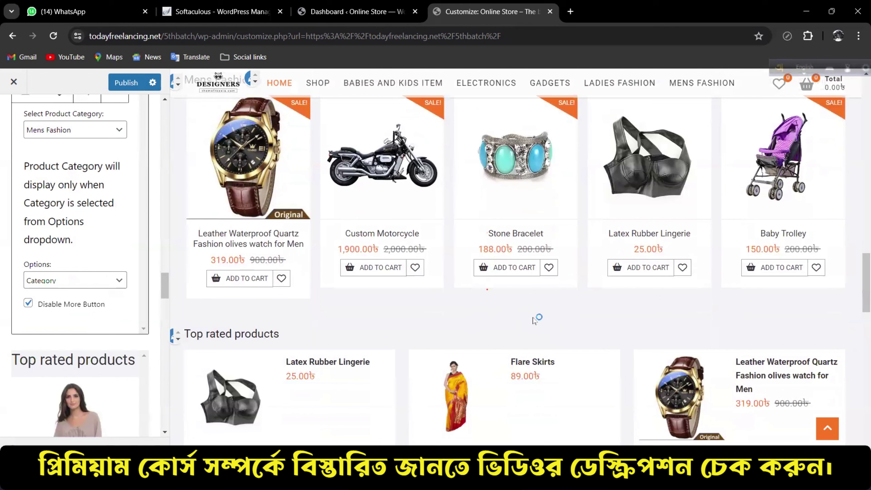
click(28, 303)
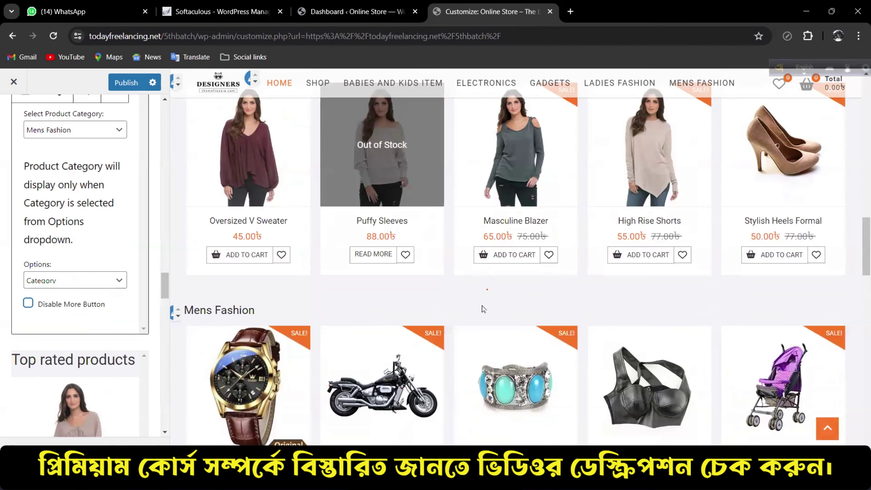
Scroll the homepage preview and open the New Arrival Product grid's settings from its edit shortcut.
scroll(483, 309, down, 6)
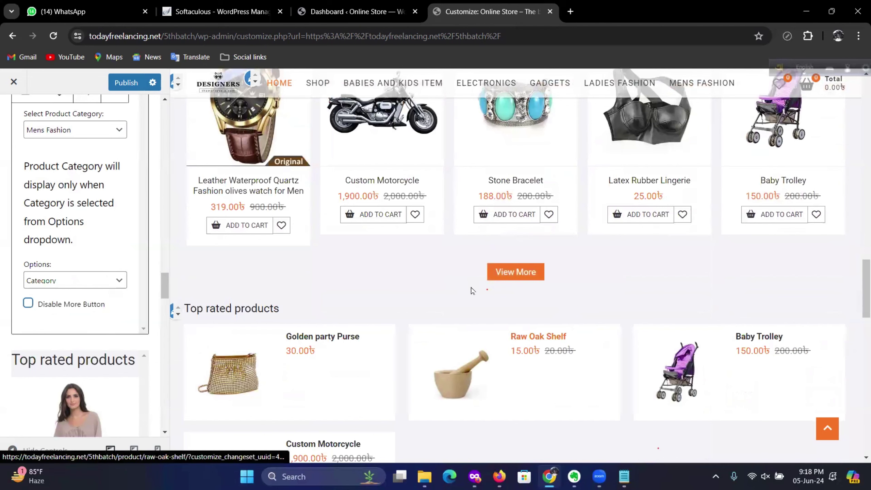
scroll(374, 291, up, 5)
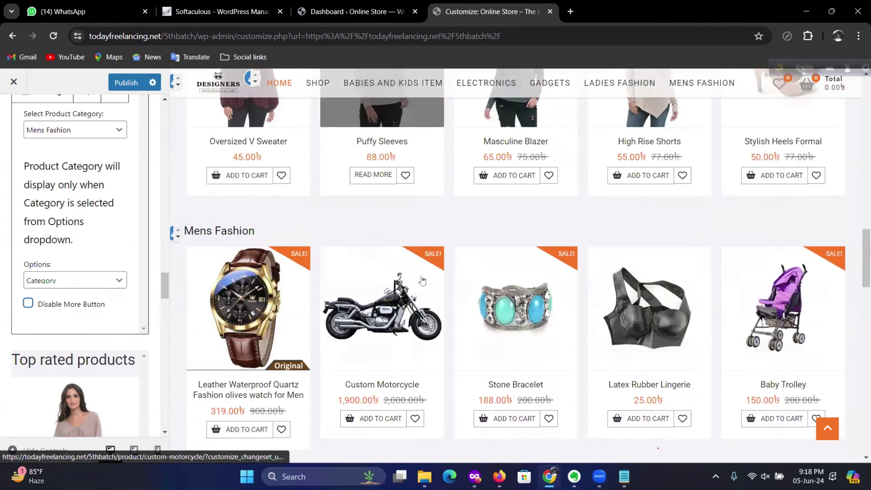
scroll(296, 304, down, 4)
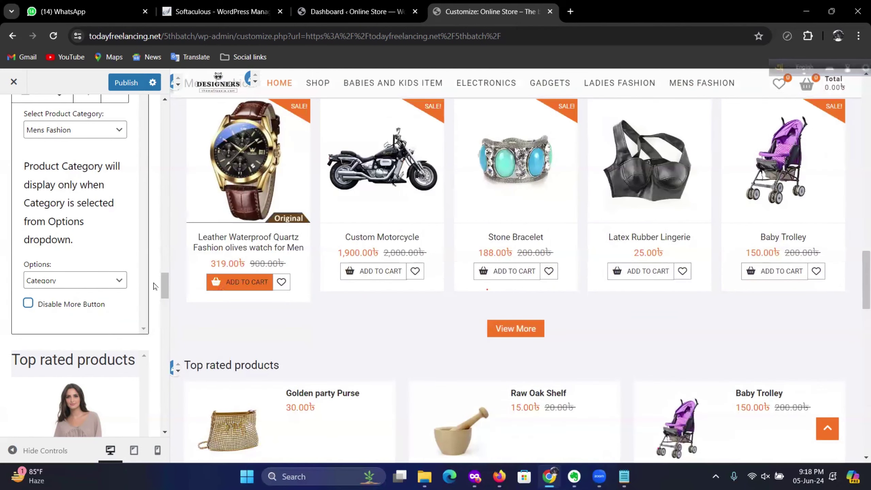
scroll(240, 338, down, 1)
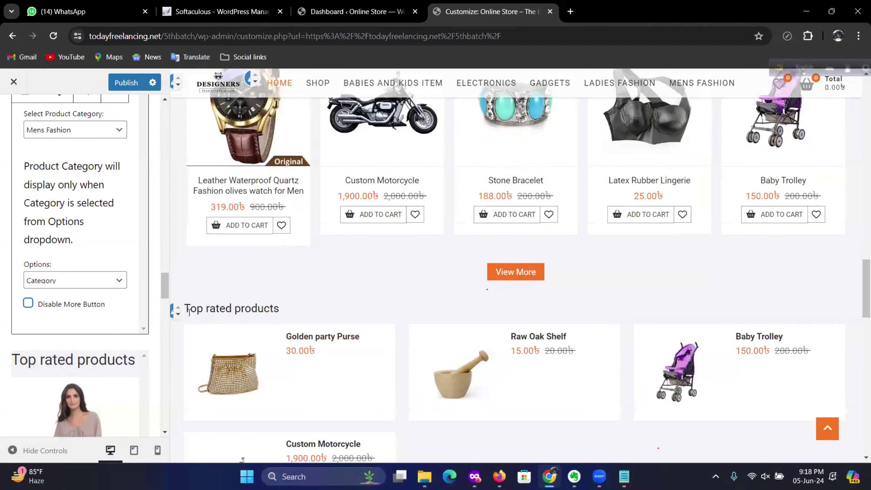
click(173, 314)
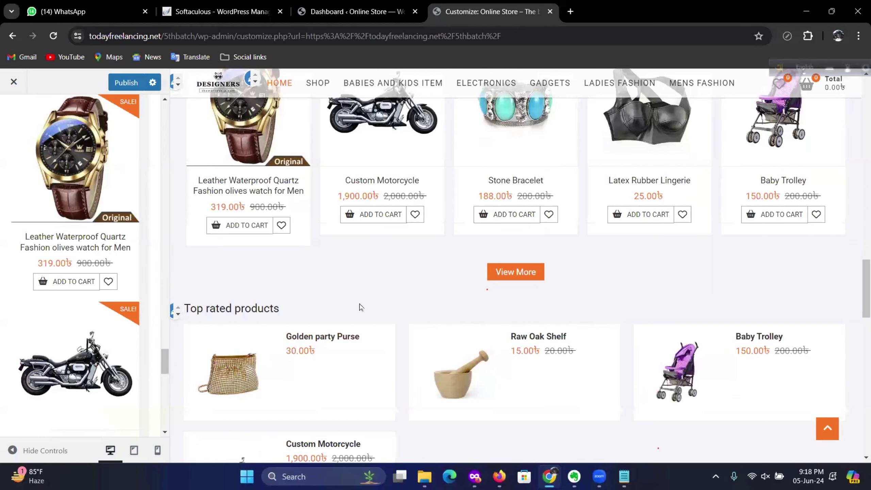
scroll(398, 305, down, 4)
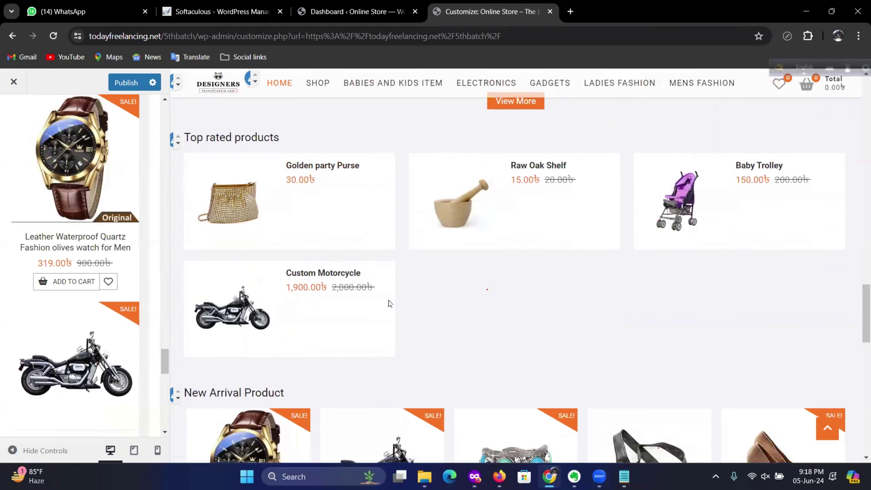
scroll(388, 303, down, 5)
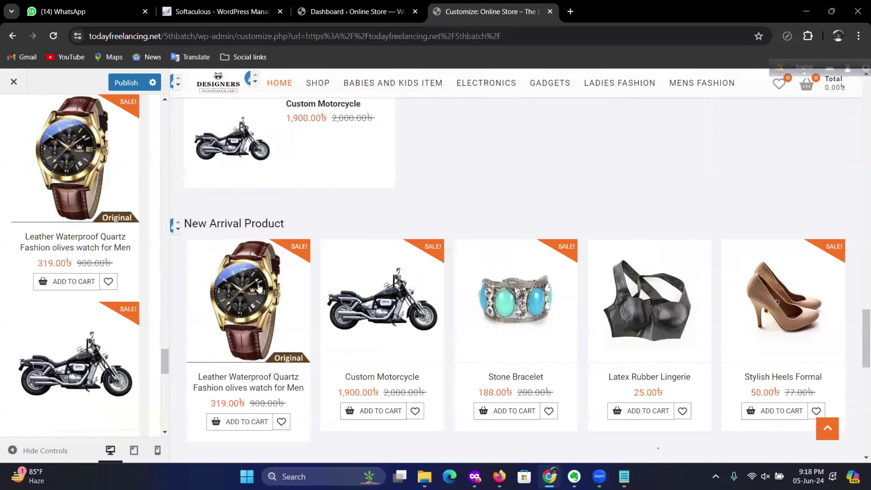
click(171, 231)
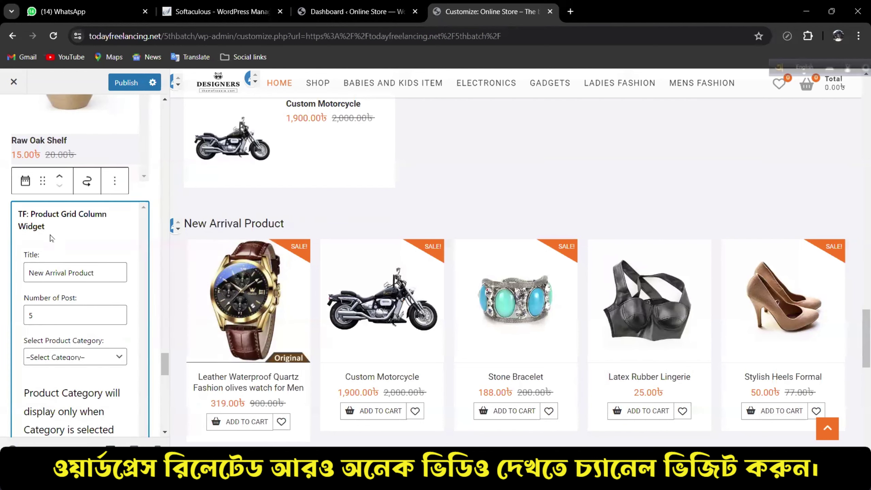
Replace the New Arrival Product title with Women's Collection from the autocomplete.
drag(116, 272, 11, 273)
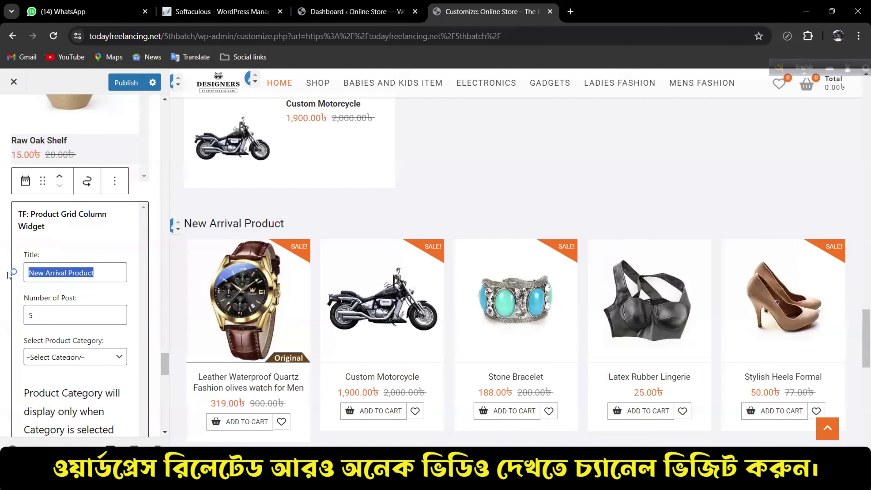
text(W)
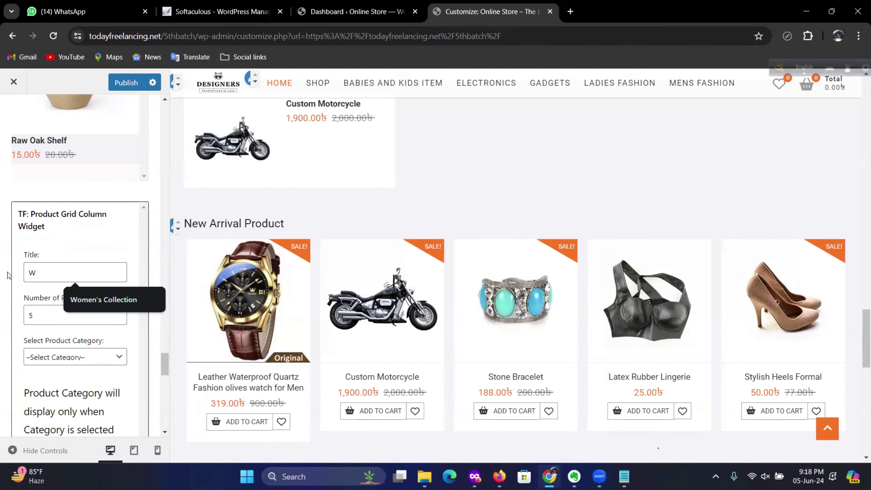
text(omen's Collection)
click(133, 301)
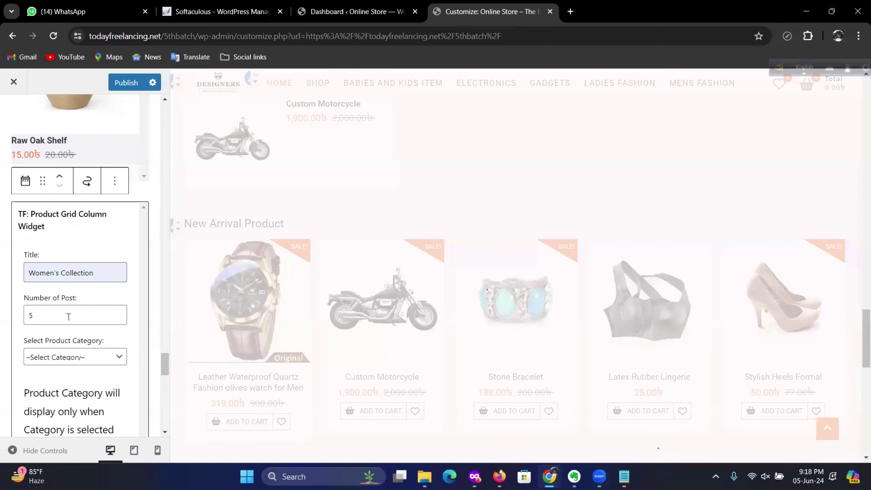
scroll(78, 329, down, 3)
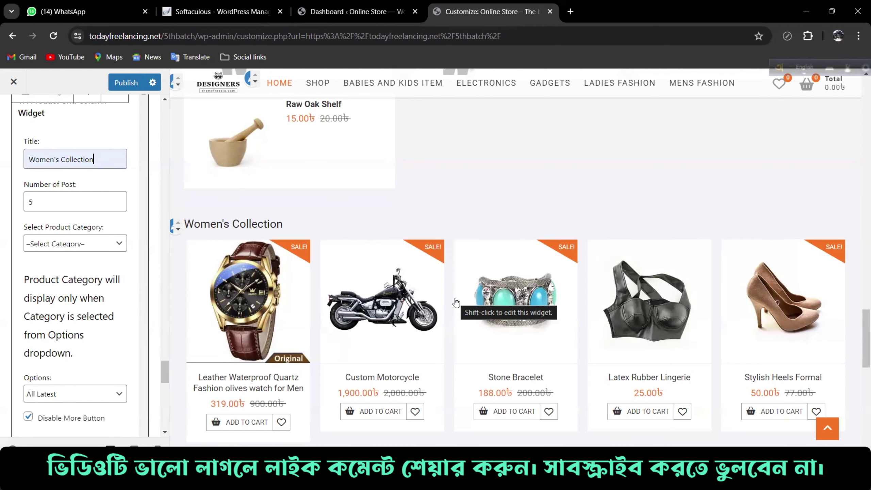
scroll(513, 333, down, 2)
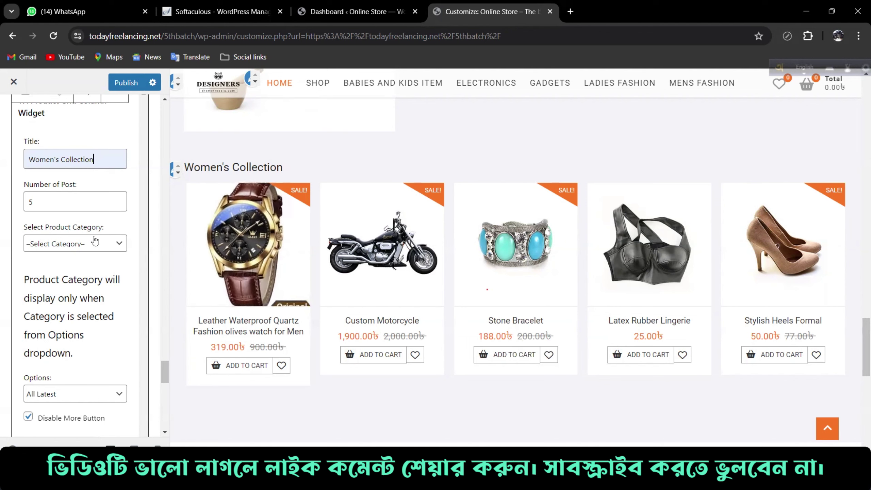
Set the Women's Collection grid to show products by category instead of latest.
click(93, 244)
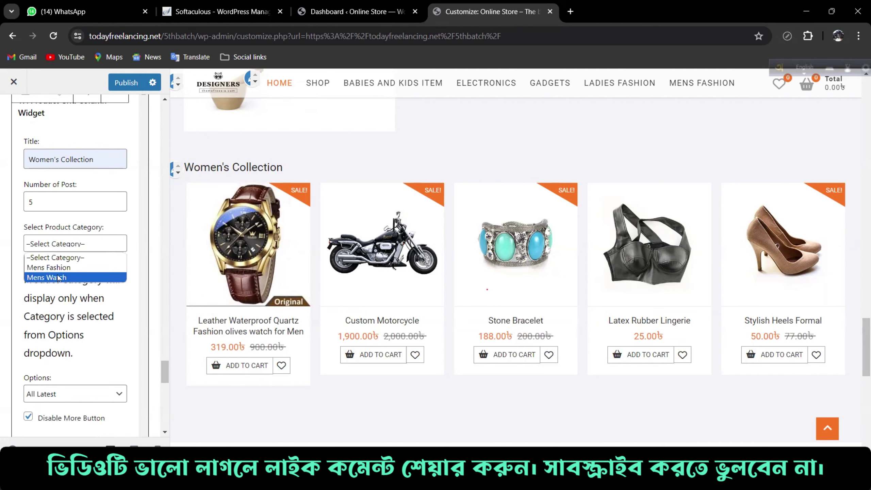
click(111, 362)
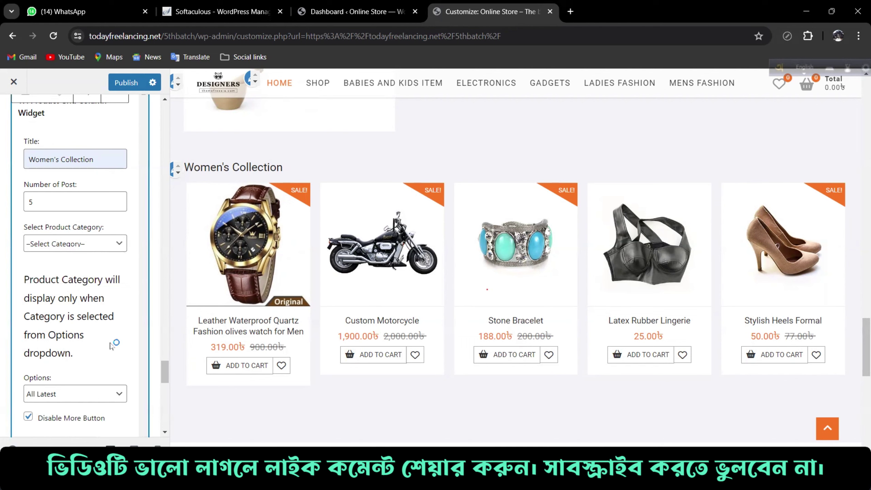
click(110, 399)
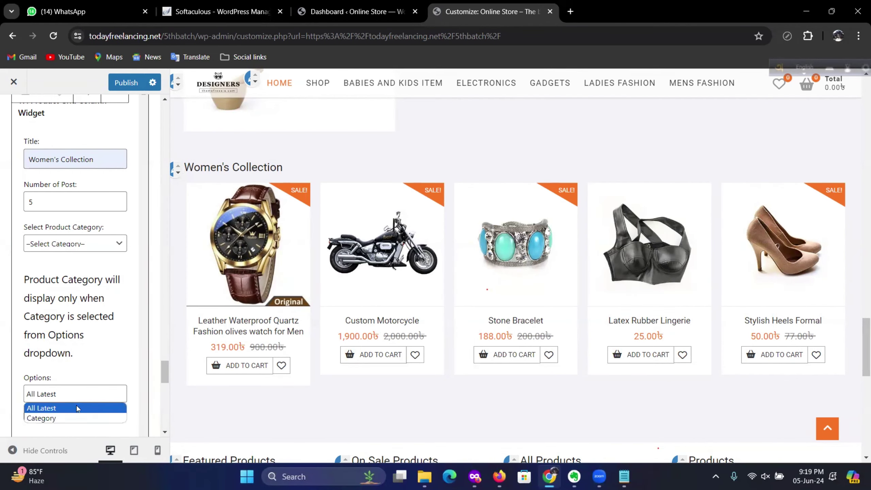
click(61, 418)
Enable the Women's Collection View More button and publish the homepage changes.
scroll(121, 357, down, 2)
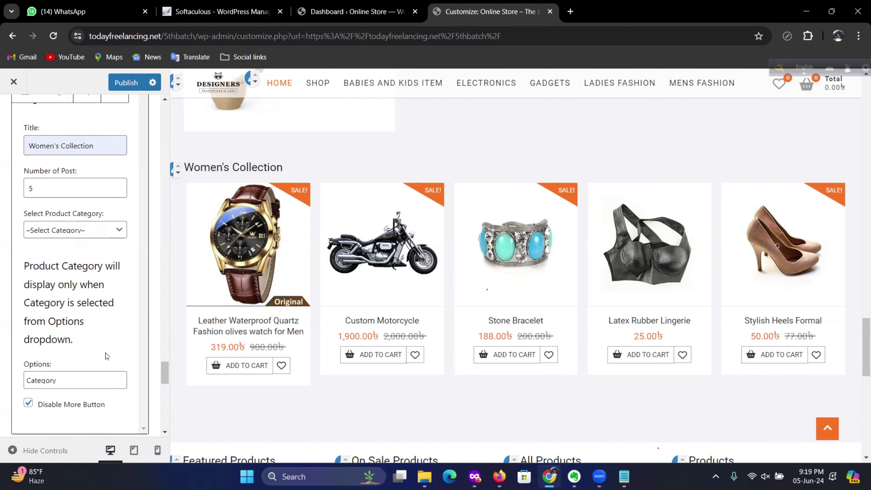
click(28, 361)
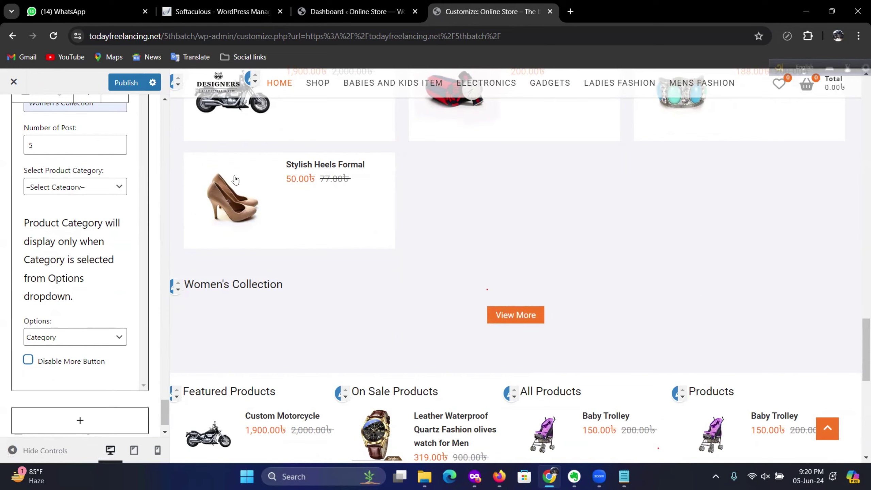
click(125, 83)
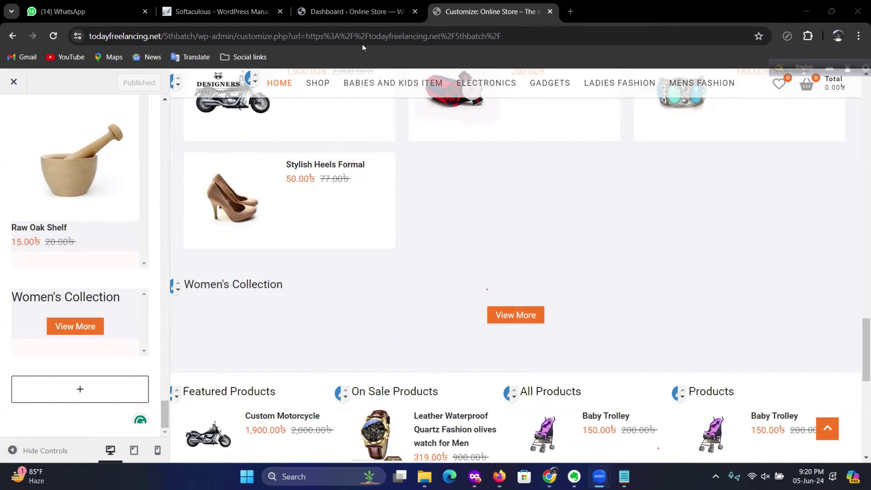
click(356, 11)
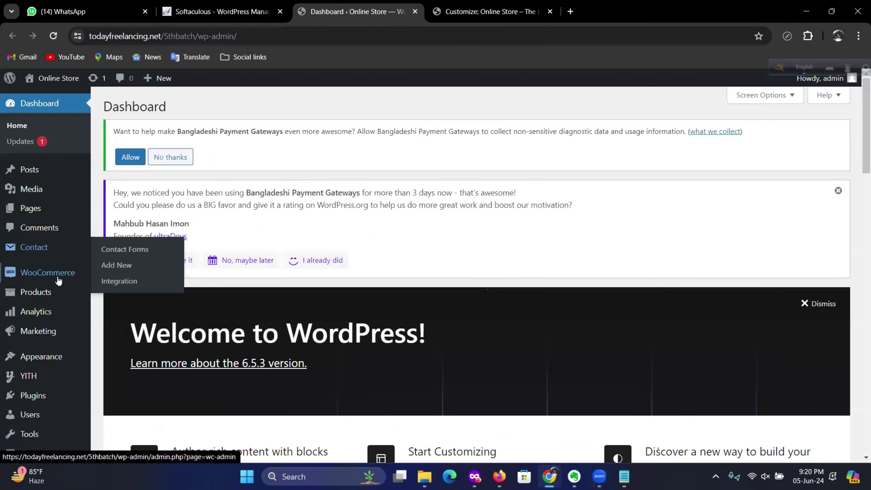
Open All Products and review the 15 products, all filed under Mens Fashion.
mouse_move(20, 292)
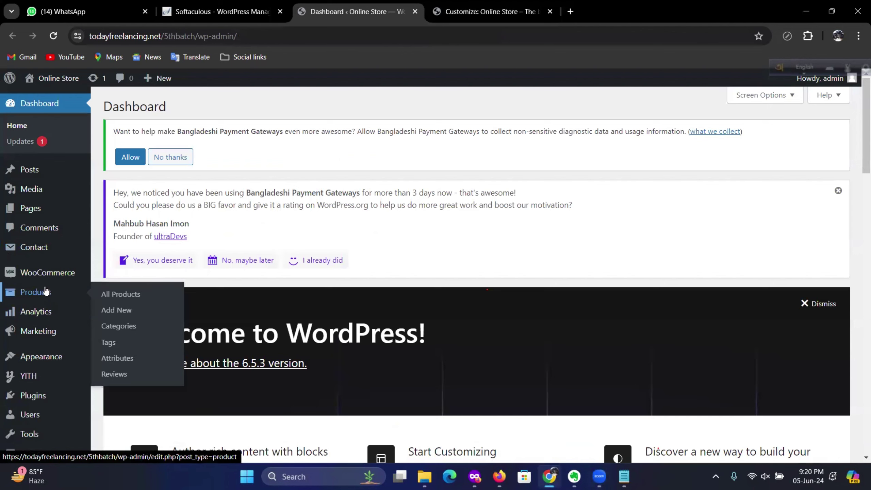
click(115, 295)
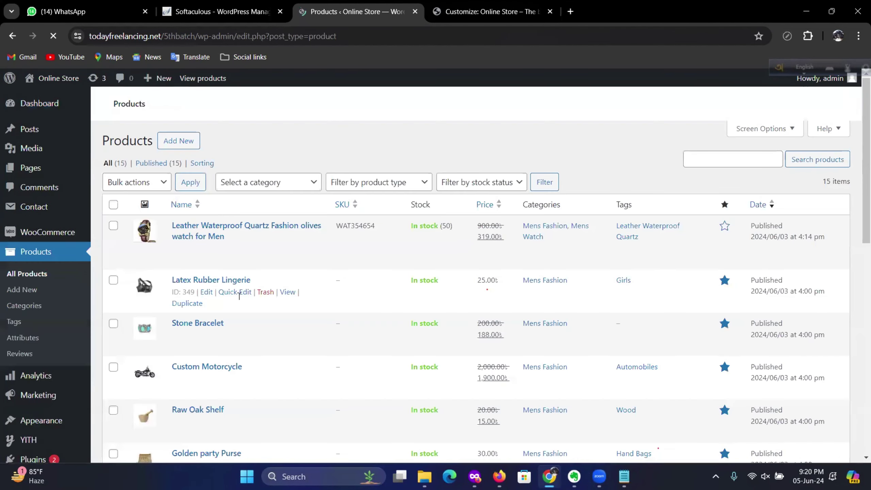
scroll(335, 273, down, 1)
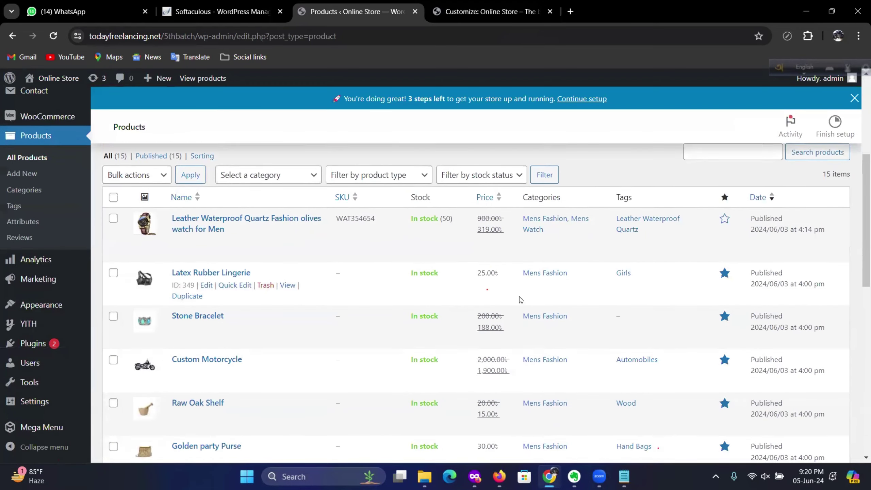
scroll(584, 262, down, 2)
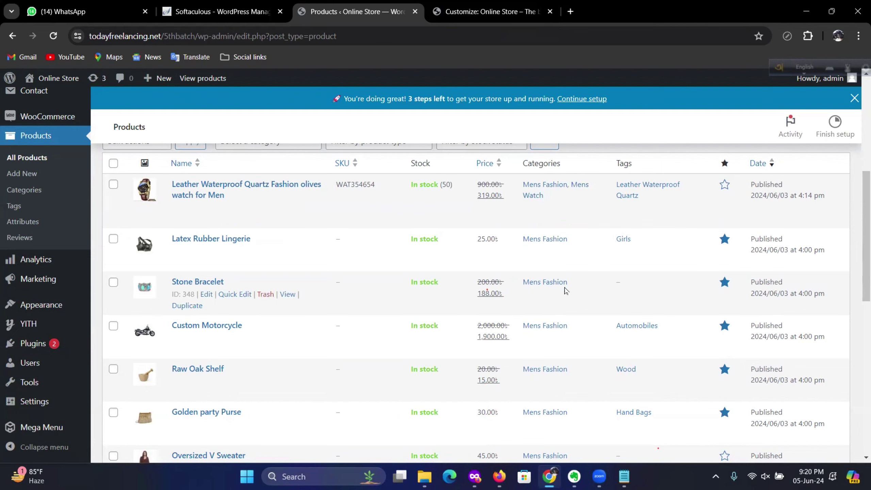
scroll(564, 285, down, 10)
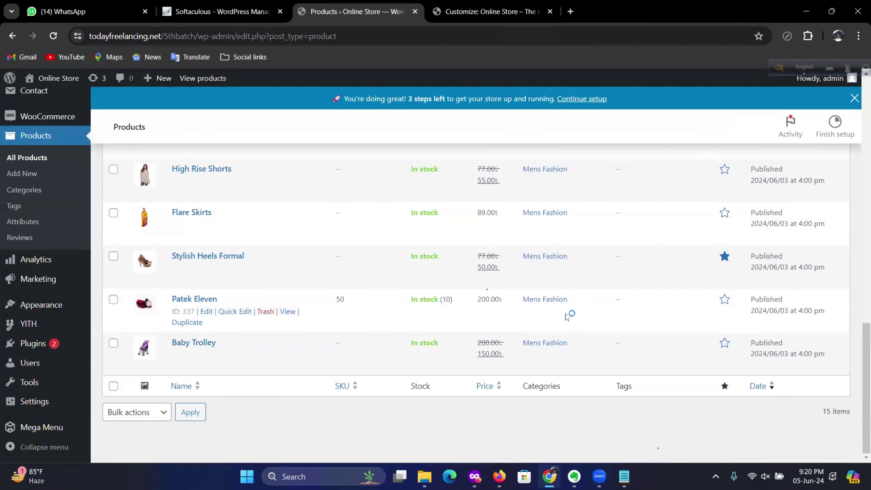
scroll(566, 297, up, 8)
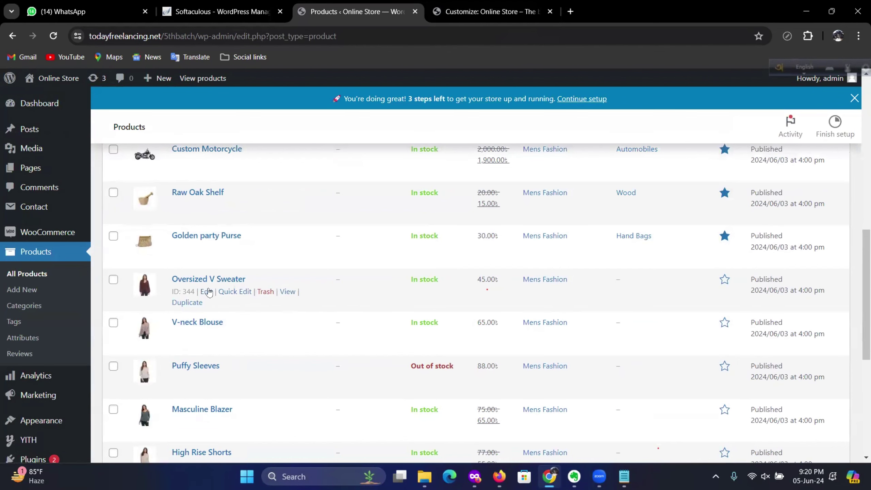
Quick-edit Oversized V Sweater to move it from Mens Fashion to Ladies Fashion.
click(226, 291)
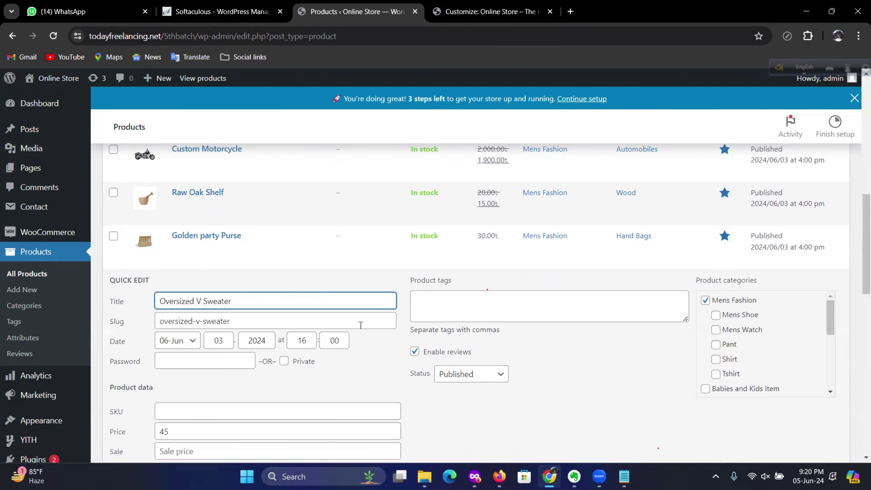
scroll(494, 369, down, 2)
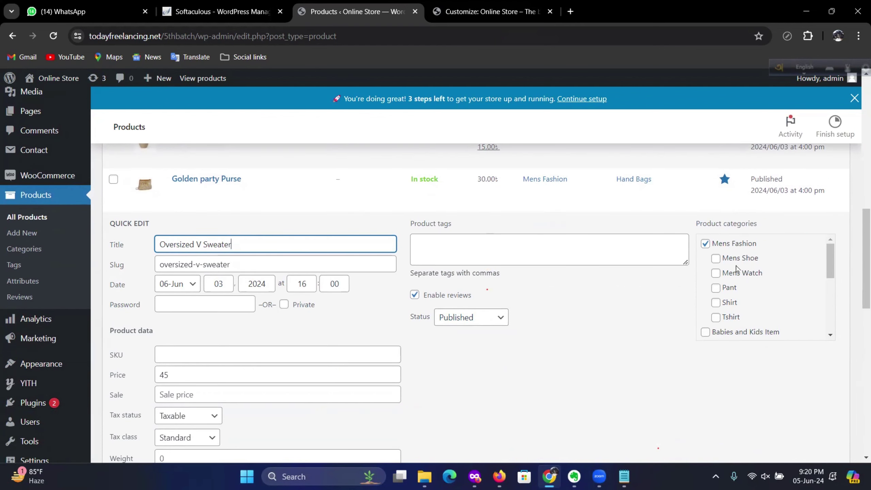
click(705, 243)
scroll(736, 310, down, 1)
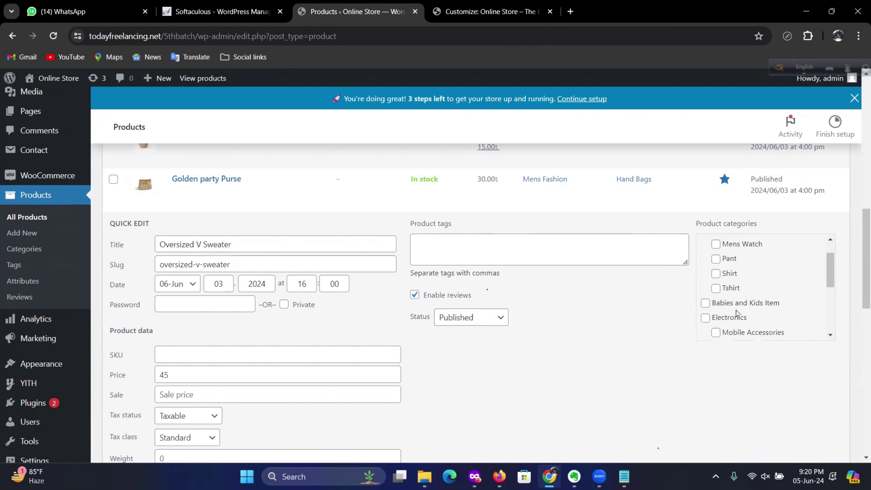
scroll(736, 311, down, 1)
scroll(747, 315, down, 2)
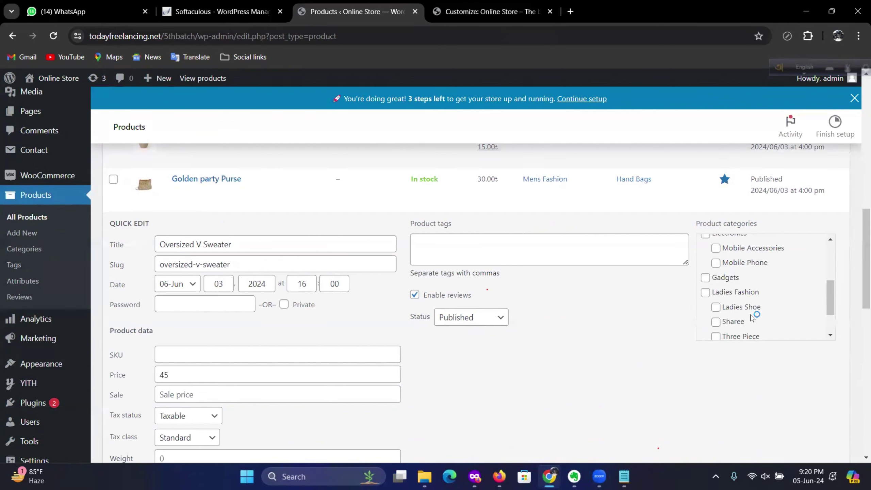
scroll(750, 318, down, 1)
scroll(747, 309, up, 2)
click(705, 301)
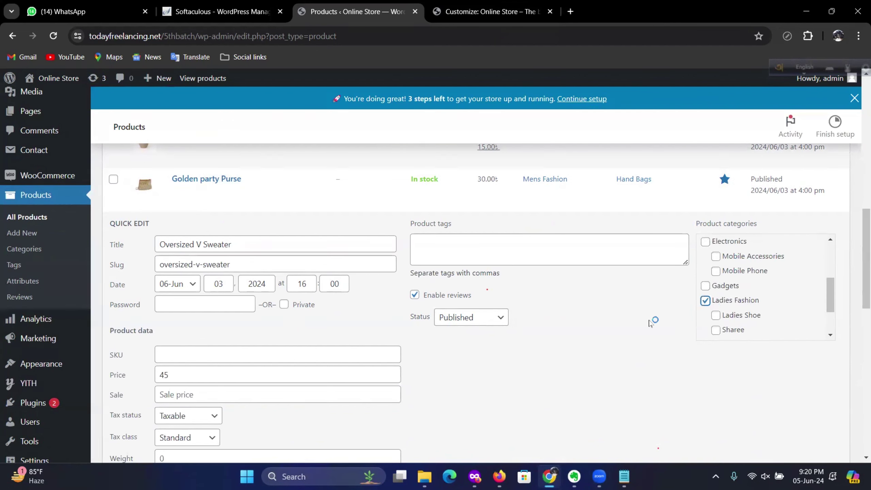
scroll(486, 340, down, 5)
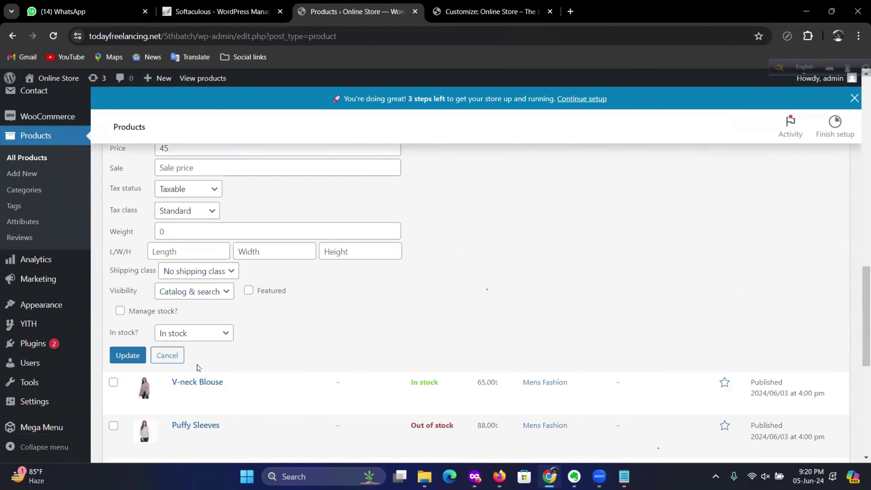
click(127, 355)
Quick-edit V-neck Blouse to add it to Ladies Fashion.
scroll(288, 336, down, 2)
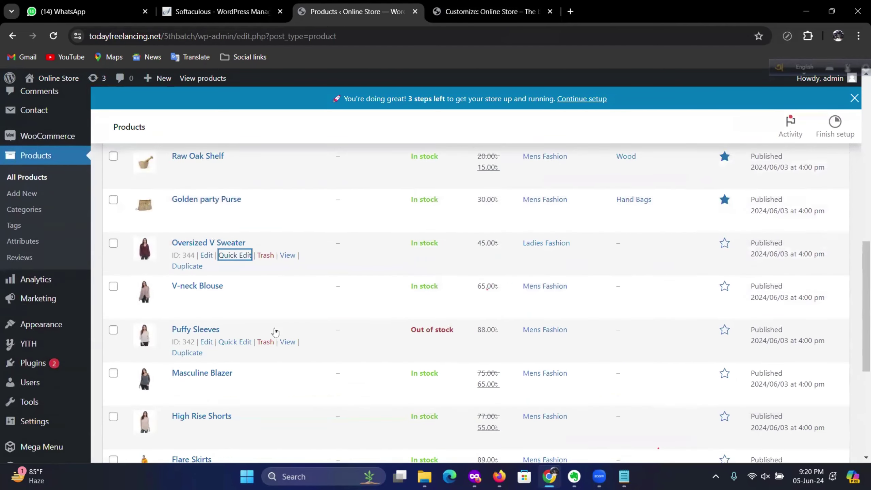
click(229, 283)
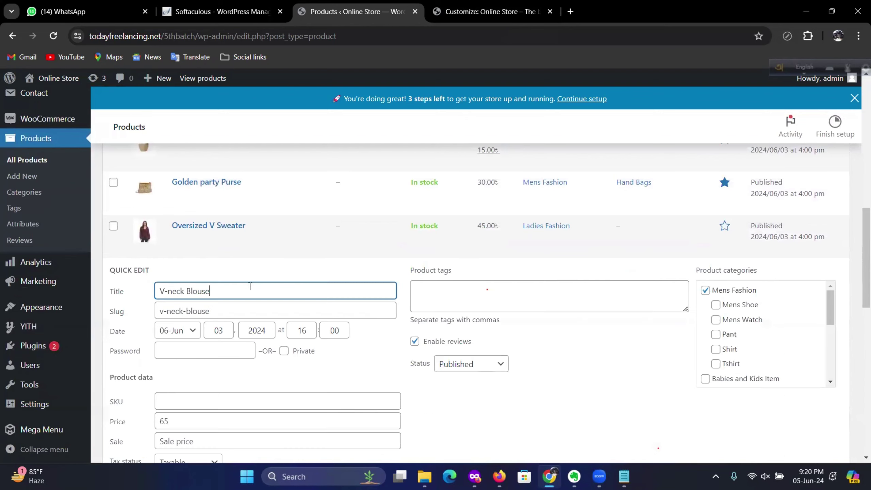
scroll(727, 345, down, 8)
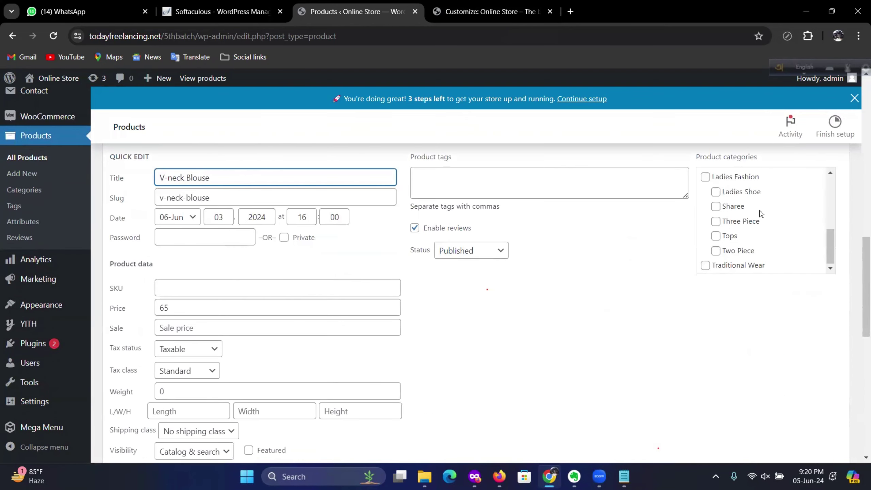
click(705, 176)
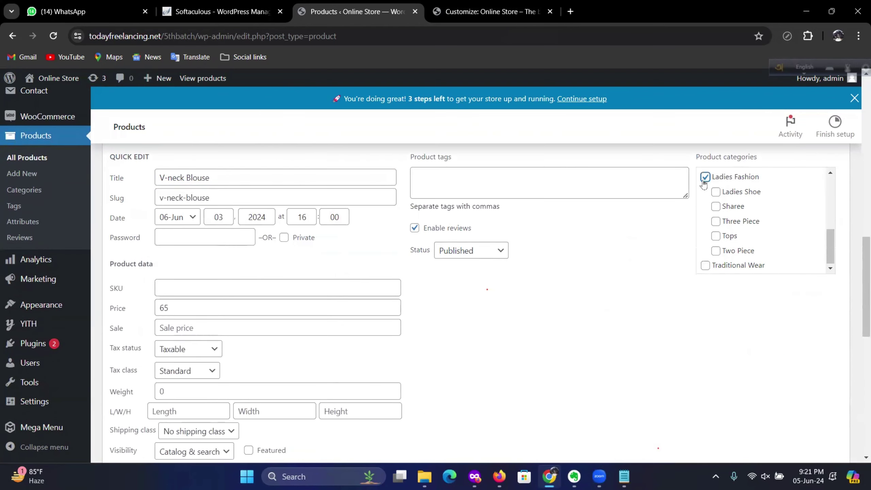
scroll(253, 288, down, 5)
click(144, 352)
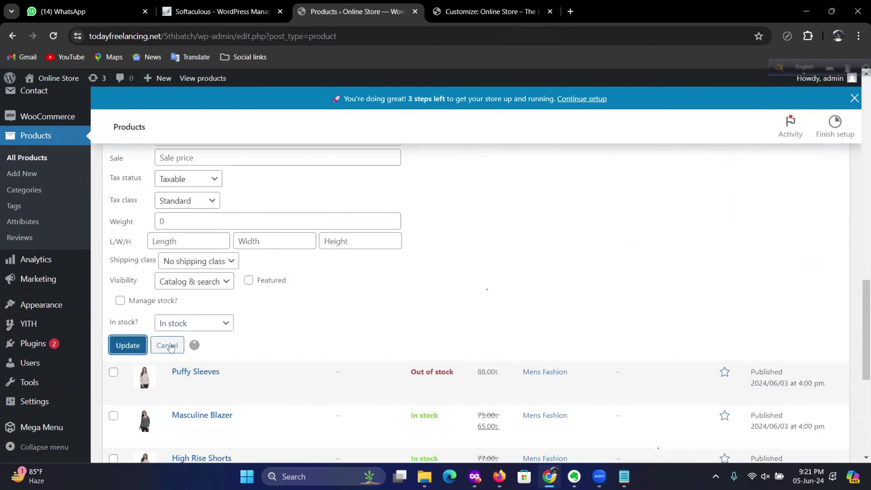
Quick-edit Puffy Sleeves and save it under Ladies Fashion.
scroll(377, 285, down, 5)
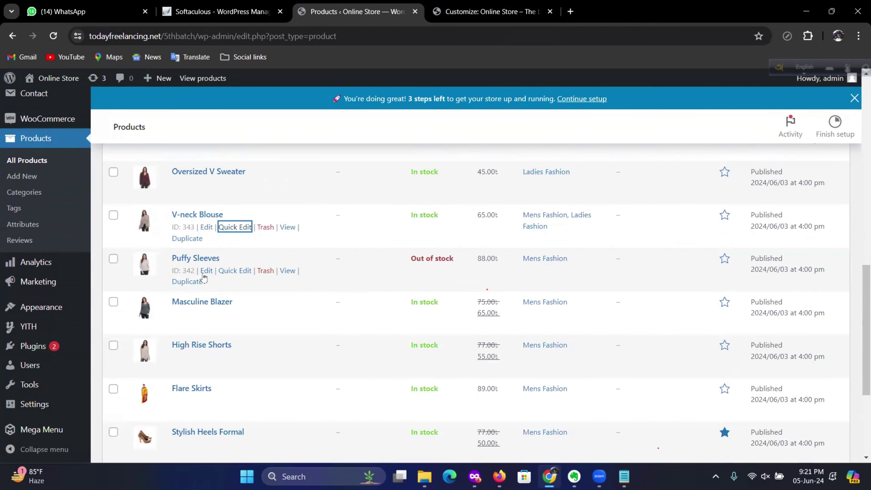
click(226, 272)
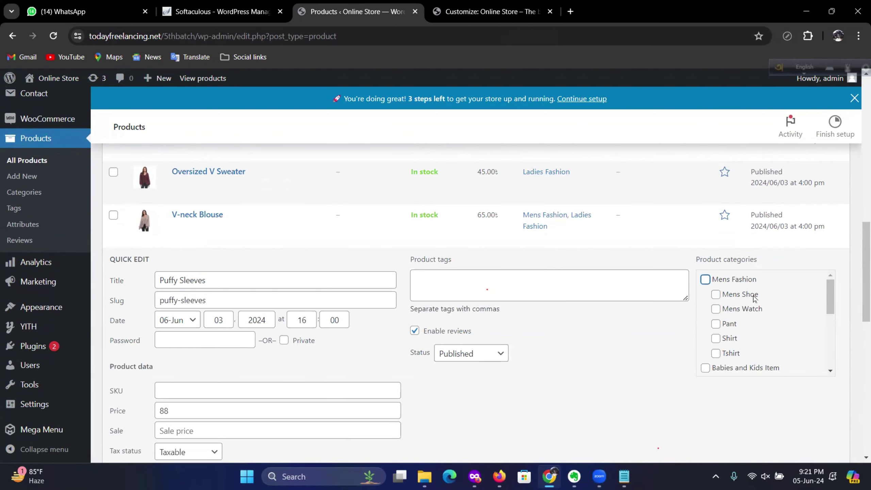
scroll(755, 302, down, 4)
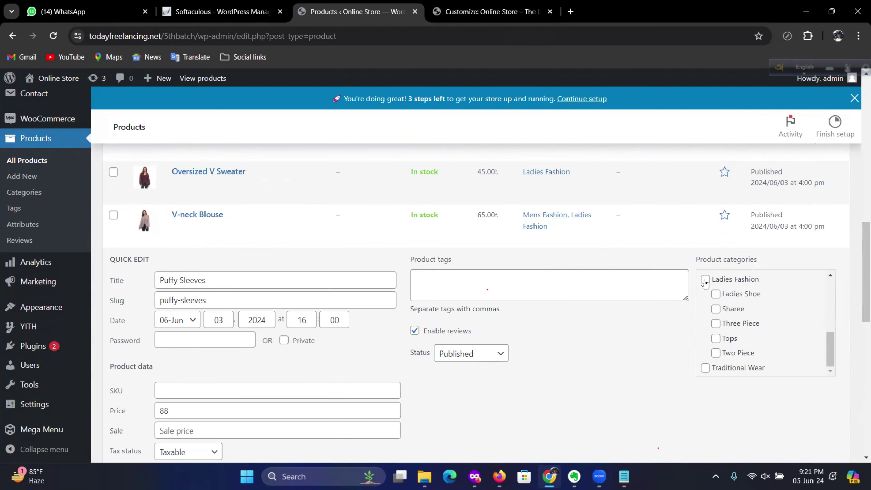
scroll(309, 316, down, 8)
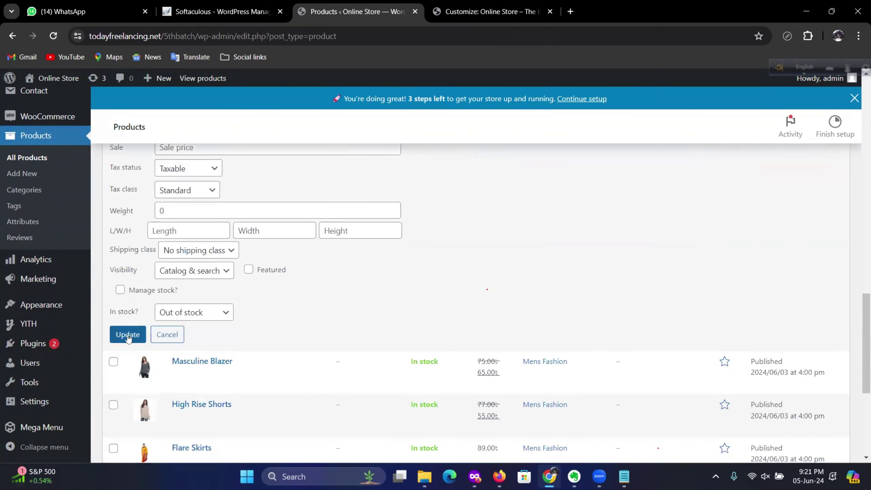
click(126, 332)
Quick-edit Masculine Blazer to remove Mens Fashion, leaving it under Ladies Fashion.
scroll(264, 300, down, 3)
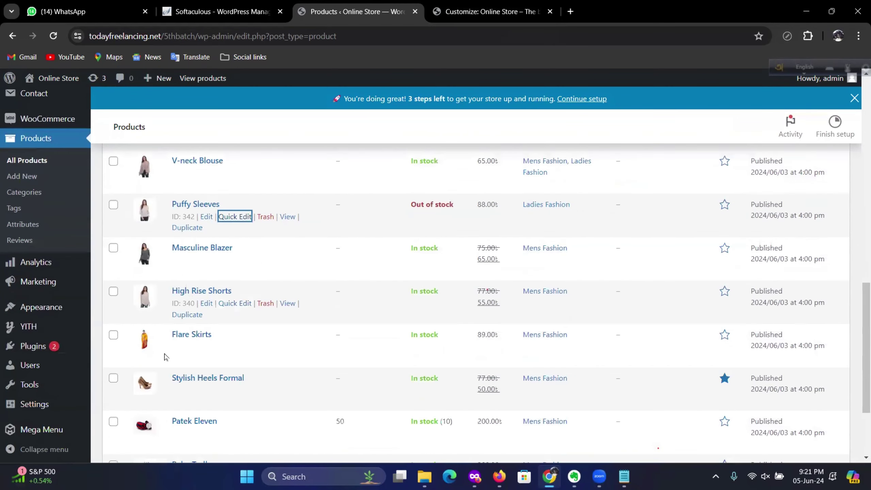
click(235, 259)
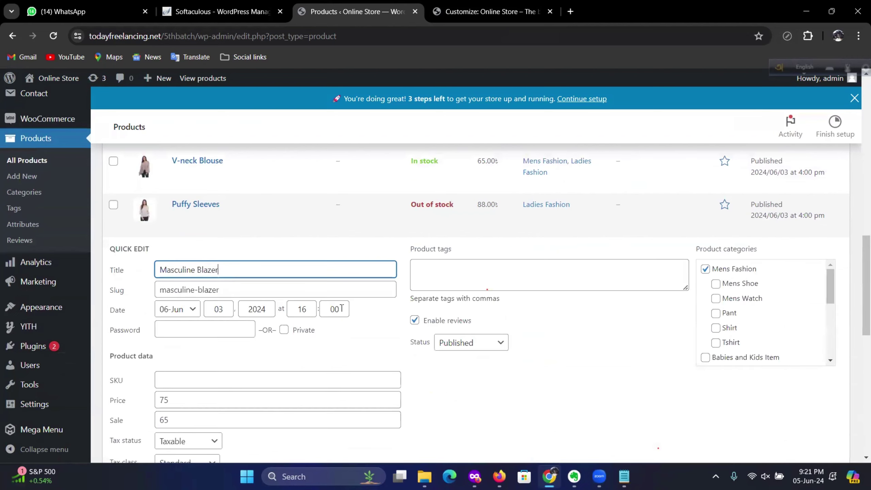
scroll(686, 264, down, 2)
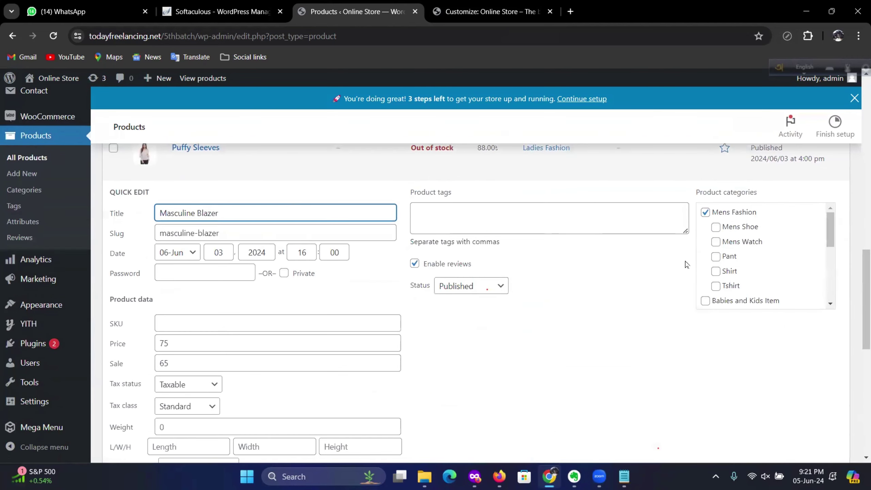
click(714, 213)
scroll(726, 240, down, 3)
scroll(740, 254, down, 5)
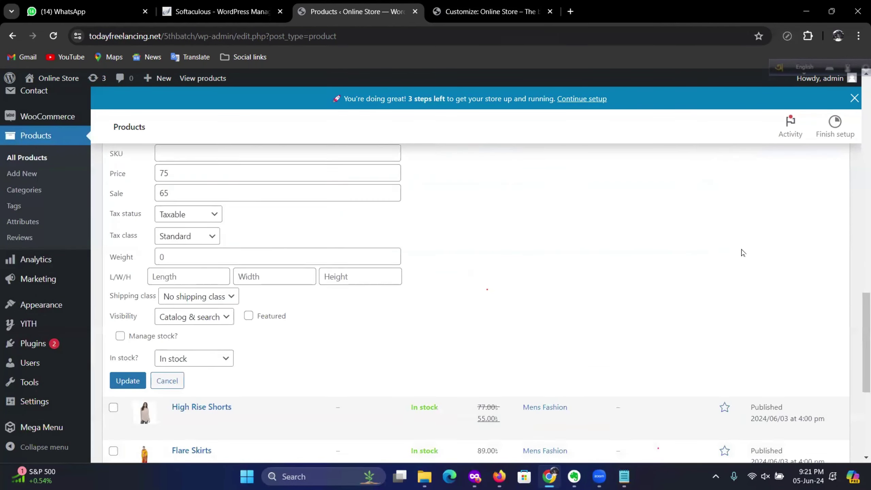
scroll(742, 252, up, 3)
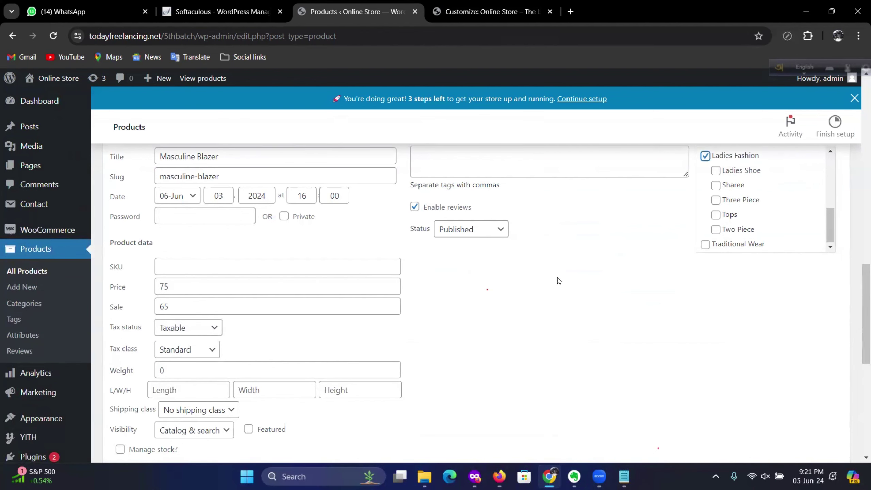
scroll(557, 280, down, 5)
click(128, 322)
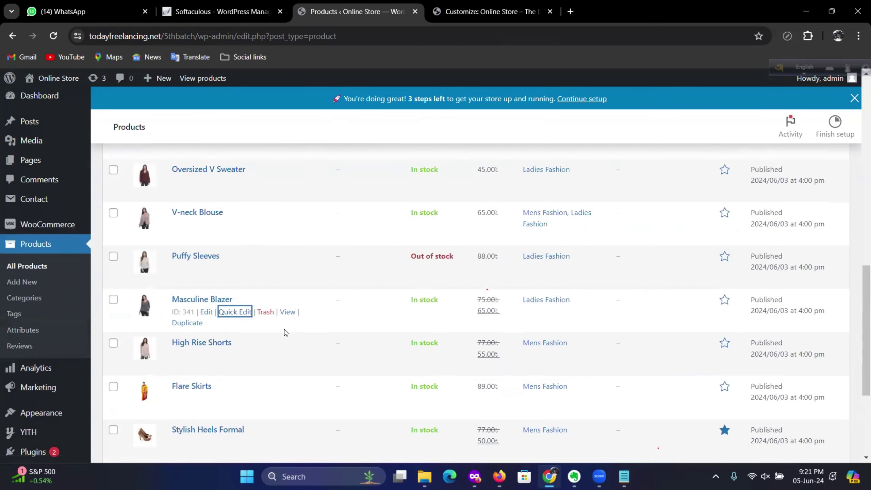
Quick-edit Flare Skirts to remove Mens Fashion and save the change.
scroll(285, 332, down, 5)
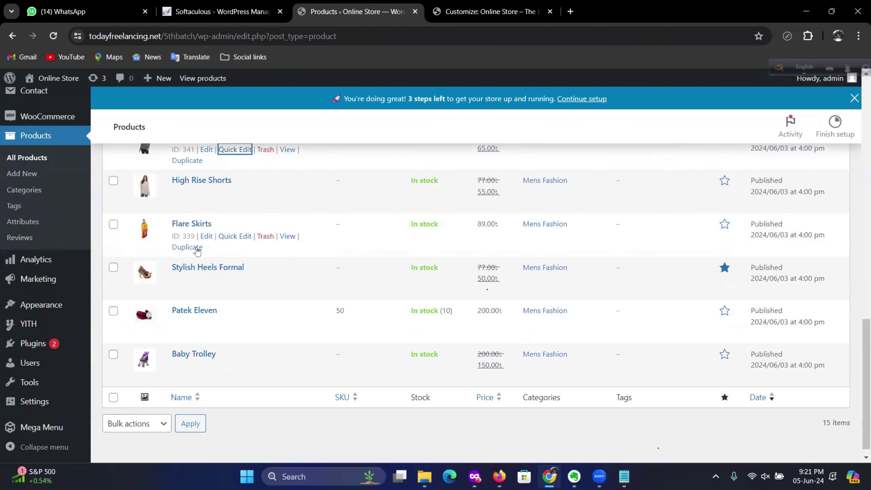
click(231, 236)
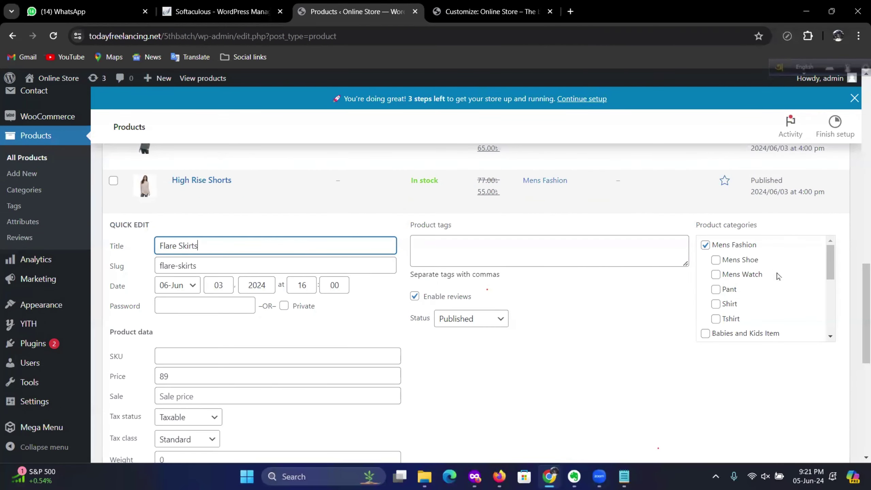
click(705, 245)
scroll(754, 261, down, 3)
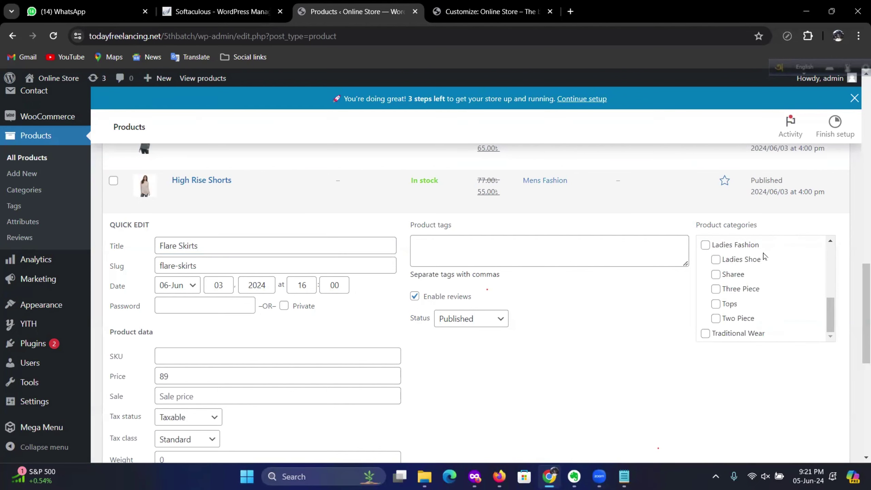
scroll(259, 364, down, 5)
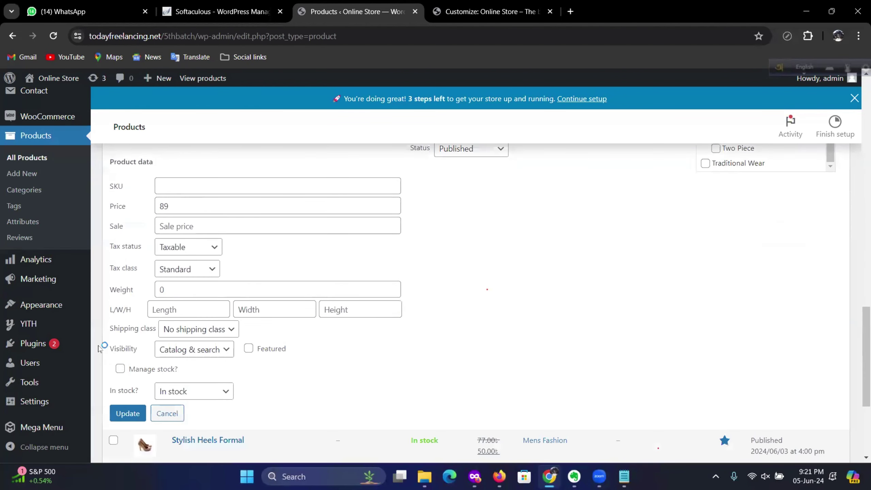
click(127, 412)
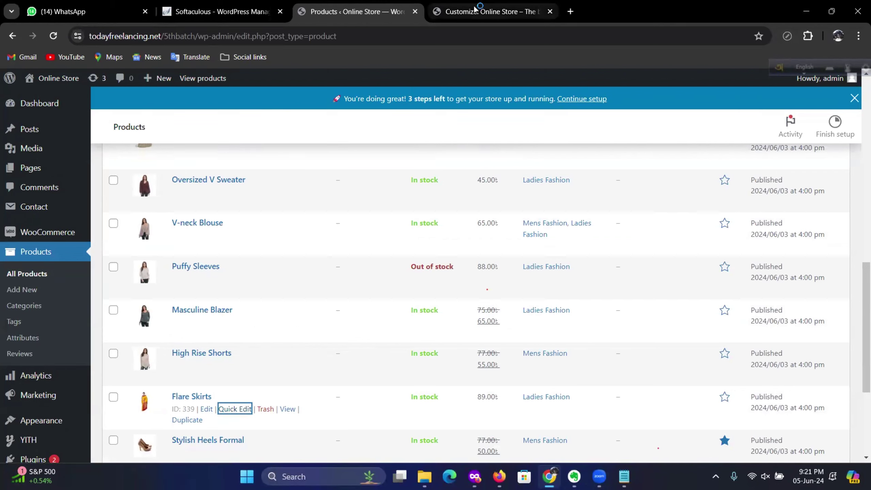
Open the live store from Visit Site in a new tab and scroll down its homepage.
mouse_move(66, 80)
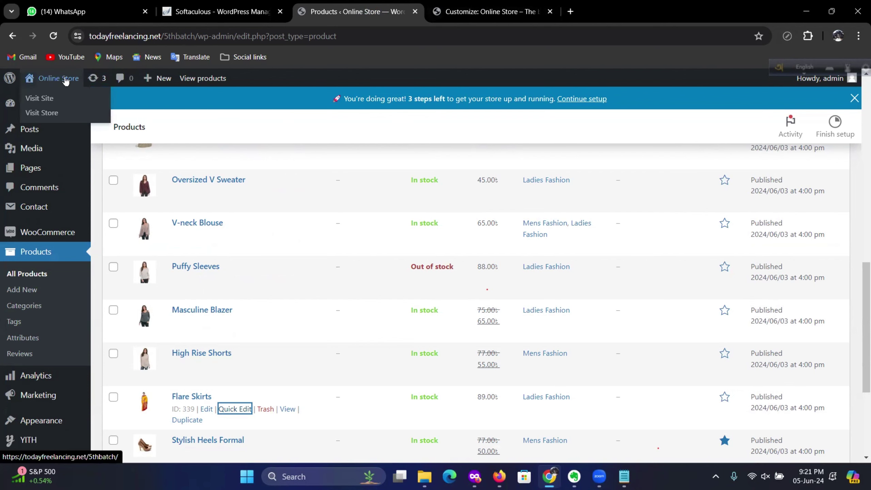
right_click(49, 102)
click(102, 111)
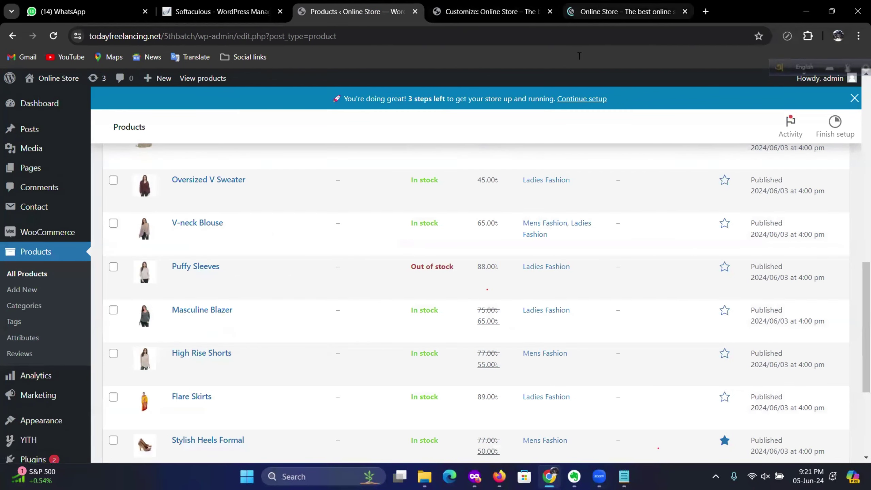
click(593, 11)
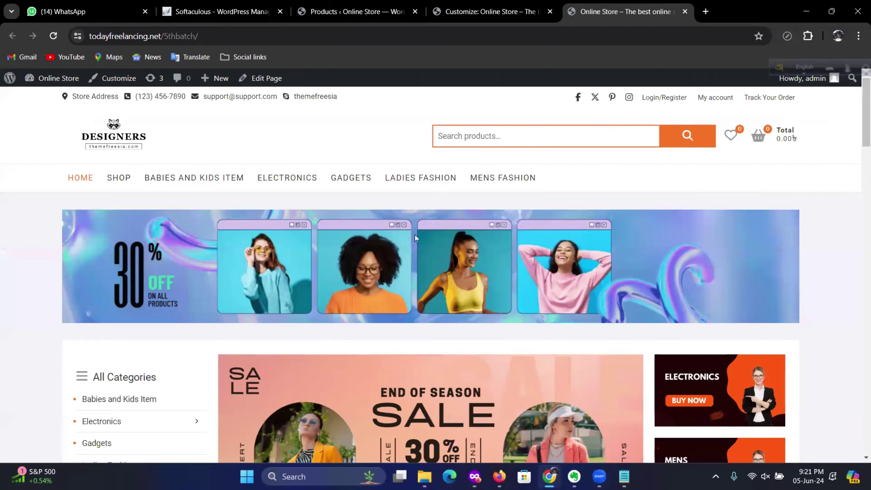
scroll(415, 234, down, 10)
scroll(431, 238, down, 2)
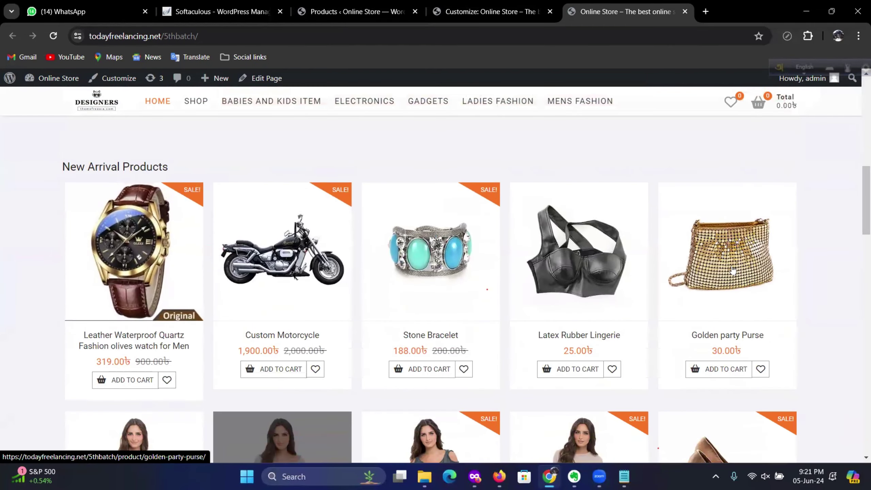
scroll(733, 271, down, 7)
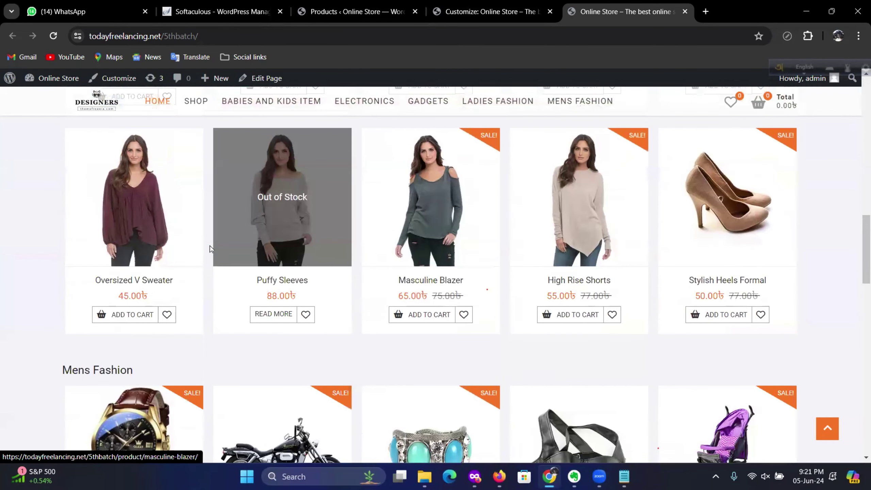
scroll(262, 302, down, 3)
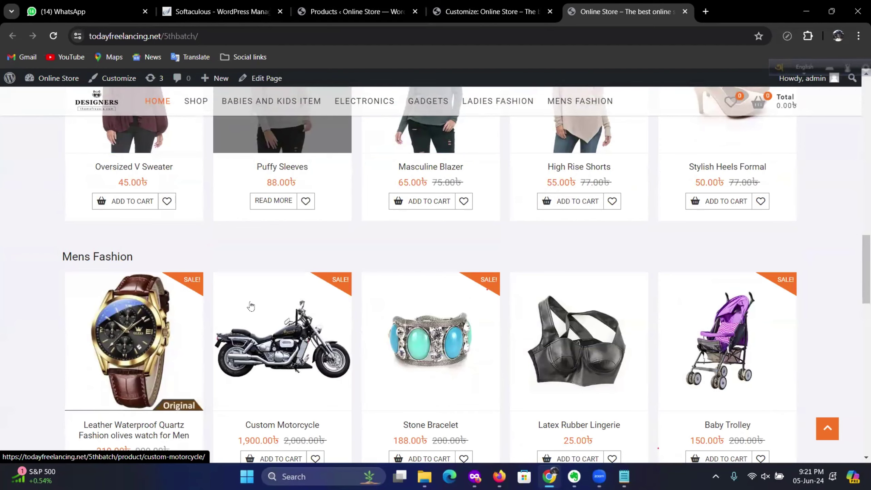
scroll(137, 343, down, 3)
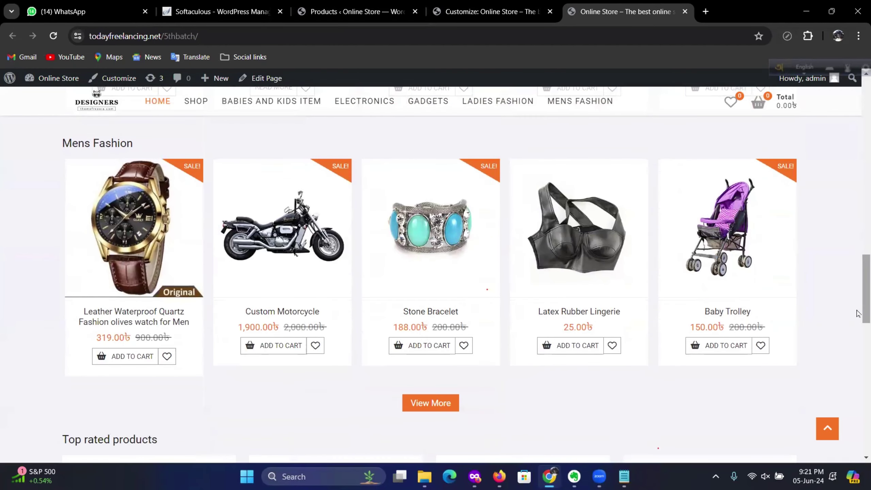
scroll(346, 375, down, 3)
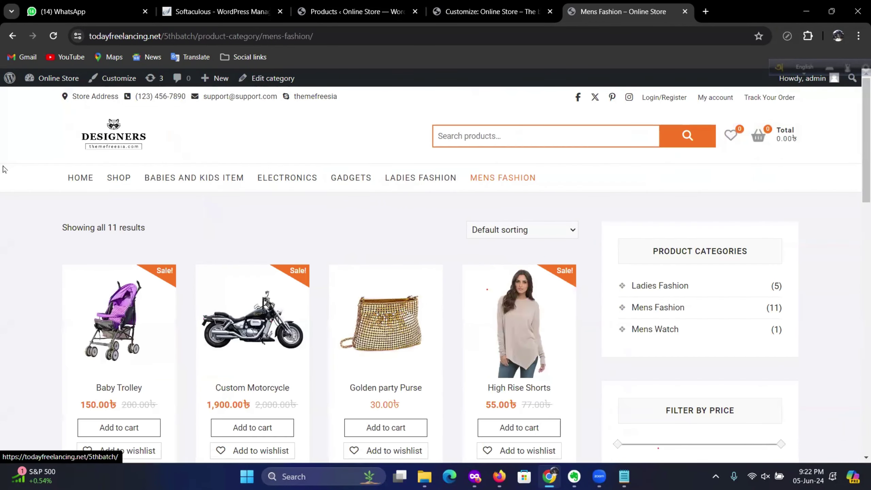
Review the Mens Fashion category page, now listing 11 products.
scroll(417, 279, down, 2)
scroll(417, 278, up, 2)
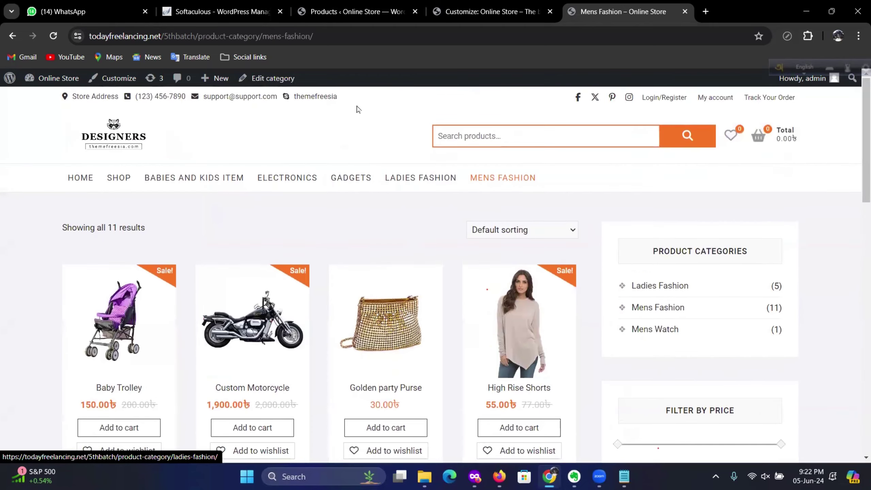
drag(261, 32, 325, 192)
click(395, 236)
scroll(393, 254, down, 15)
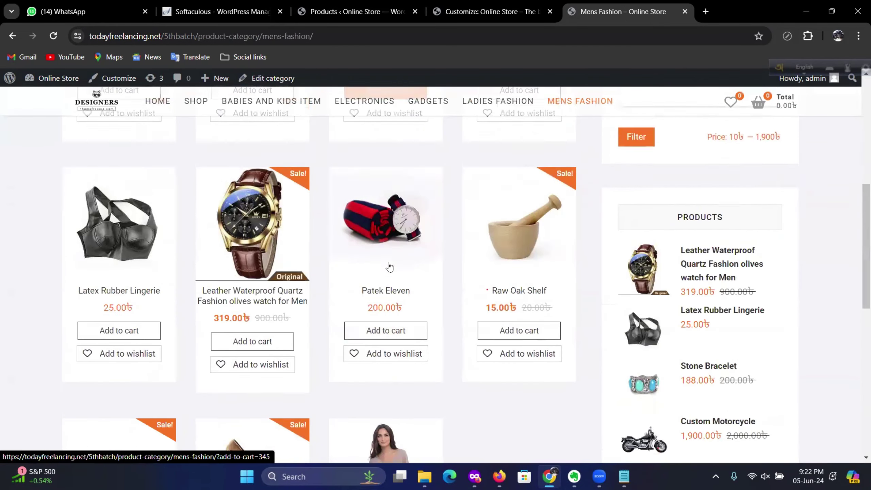
scroll(388, 266, up, 15)
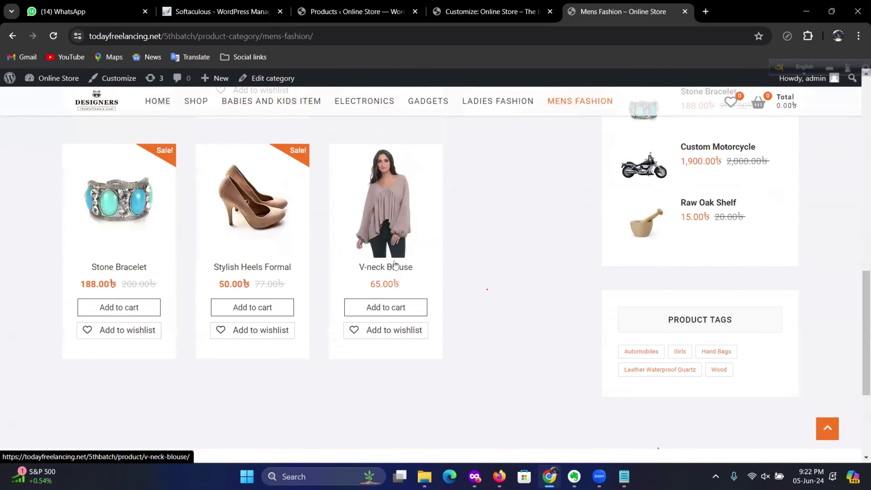
Return to the store homepage, review its product rows, then go back to the admin Products list.
click(101, 133)
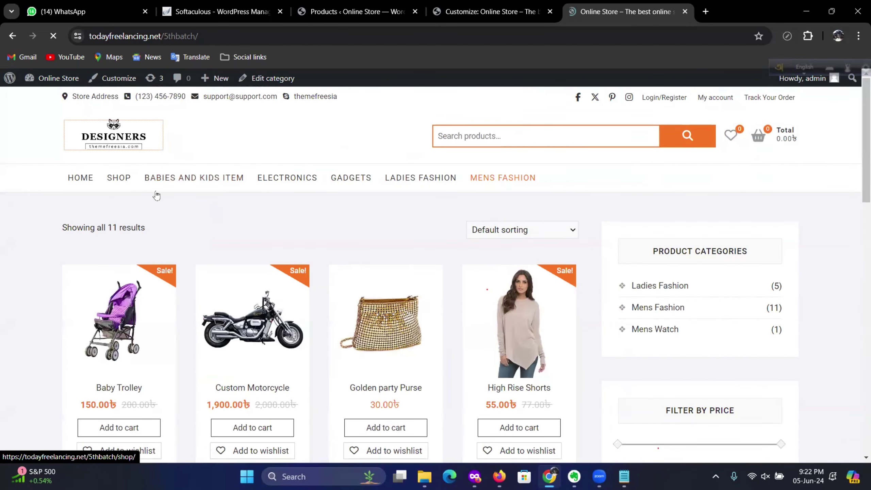
scroll(426, 269, down, 5)
scroll(471, 272, down, 10)
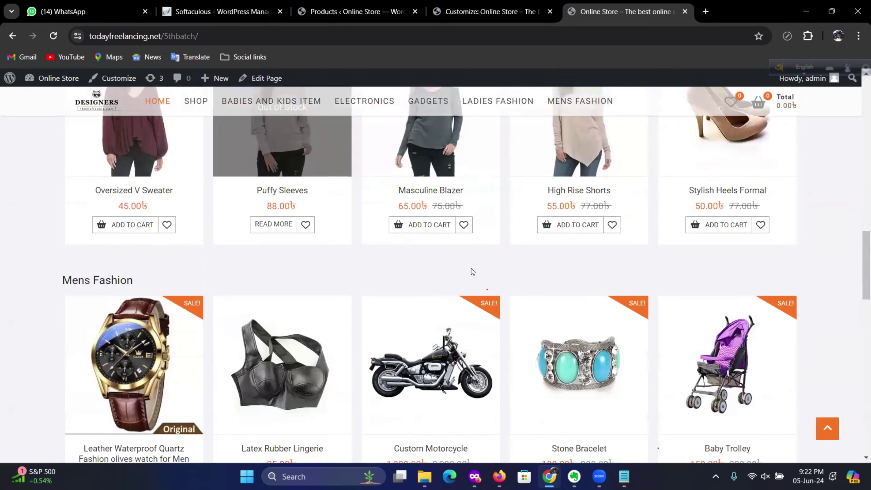
scroll(472, 267, down, 3)
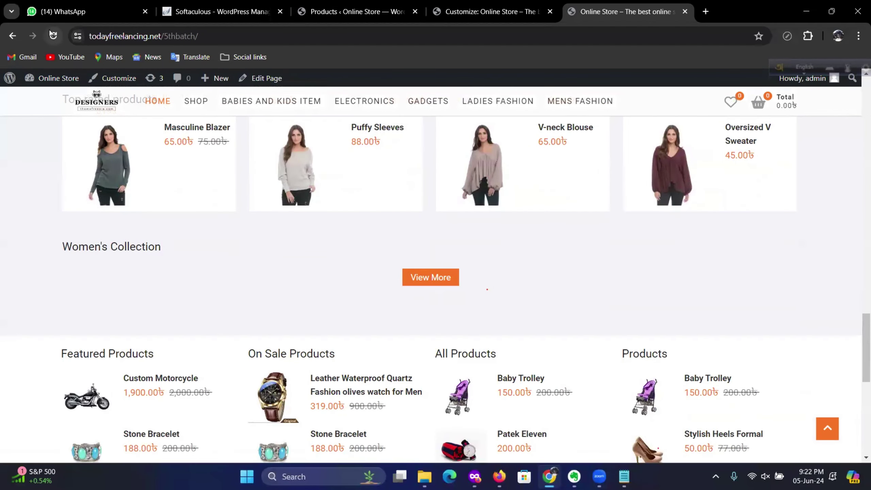
scroll(219, 282, down, 5)
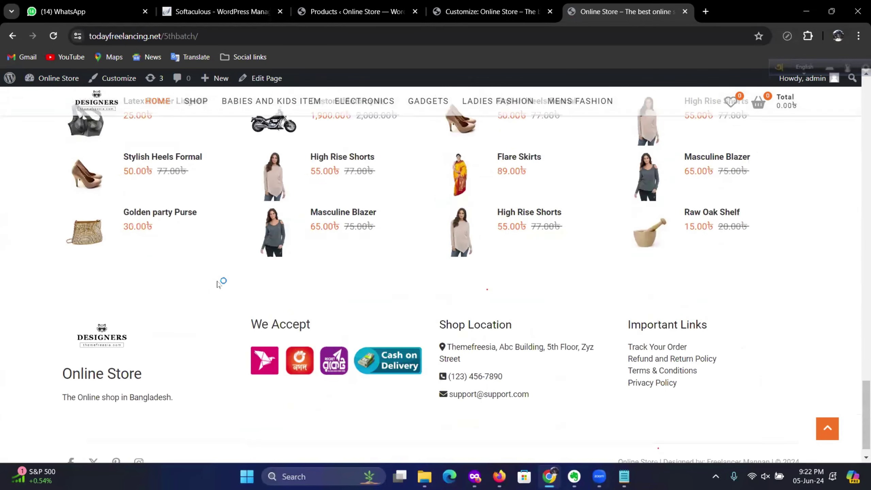
scroll(220, 282, up, 5)
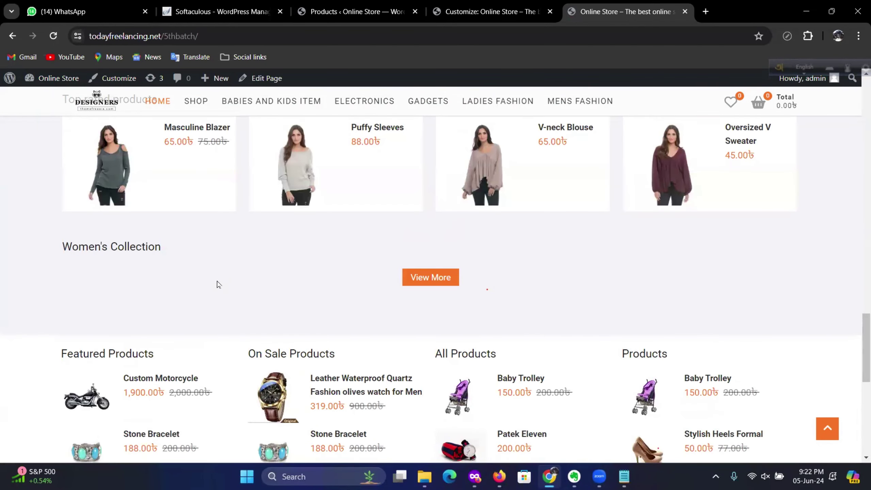
scroll(219, 284, up, 3)
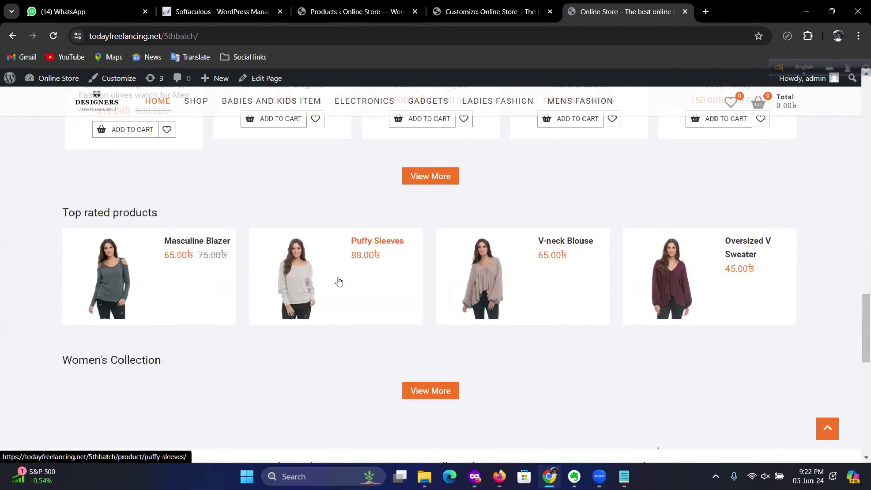
scroll(392, 276, down, 4)
scroll(392, 277, up, 5)
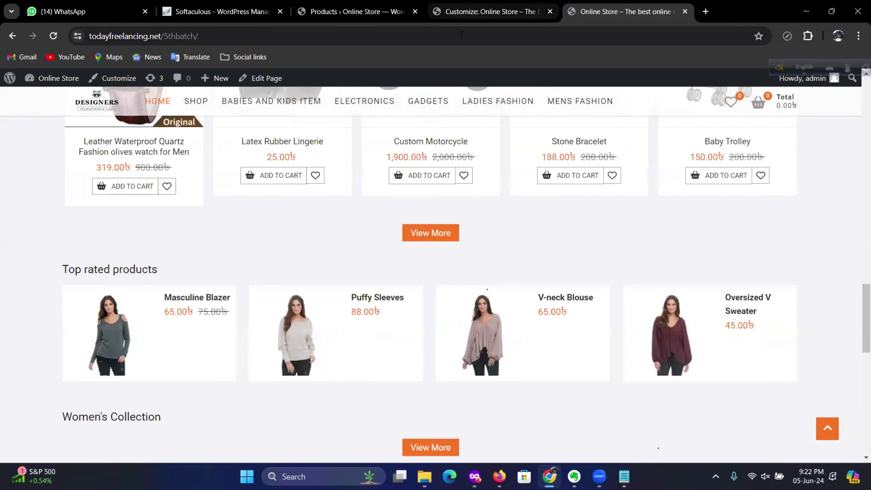
click(497, 11)
click(405, 15)
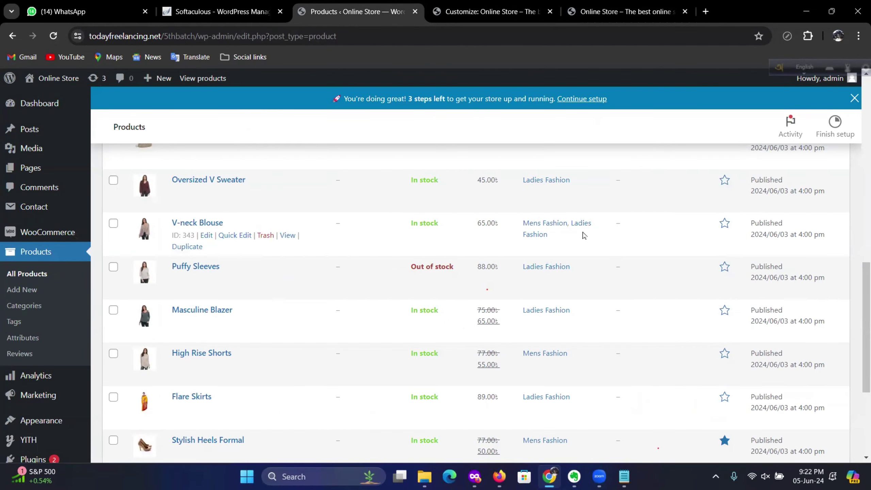
Return to the Customizer and scroll the preview to the empty Women's Collection section.
click(473, 6)
scroll(293, 273, up, 2)
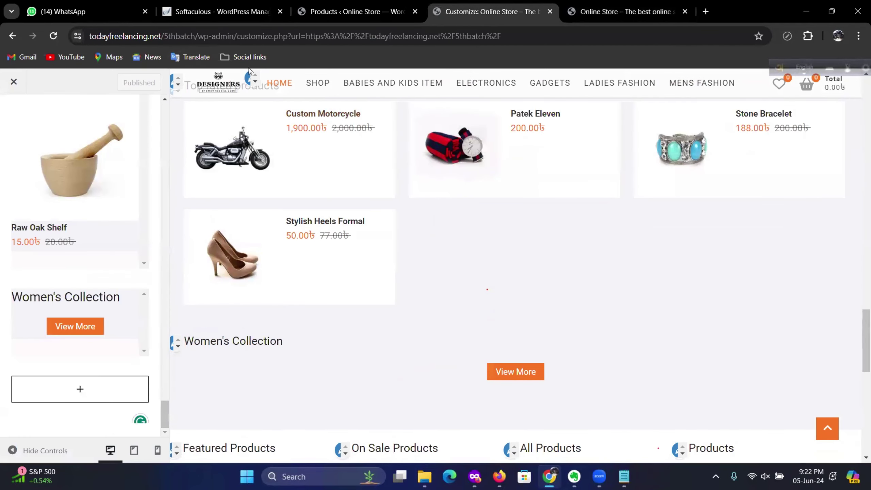
scroll(332, 190, up, 10)
scroll(344, 209, down, 7)
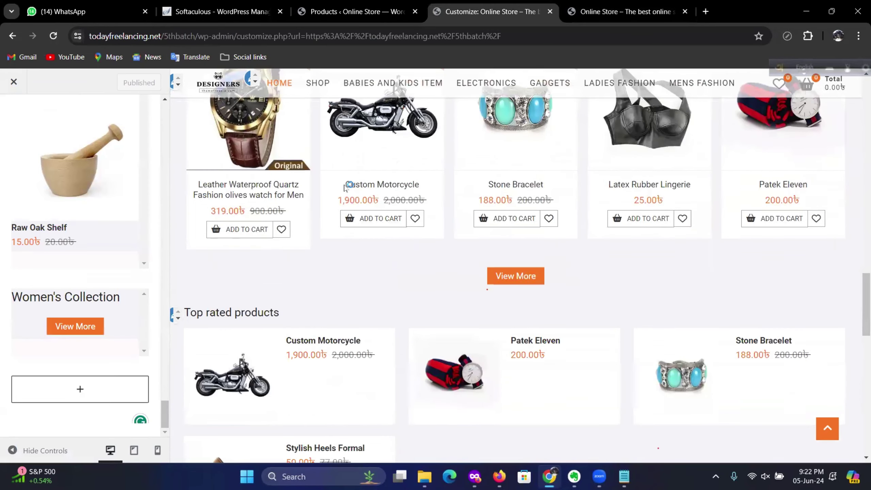
scroll(360, 299, down, 2)
scroll(373, 298, up, 3)
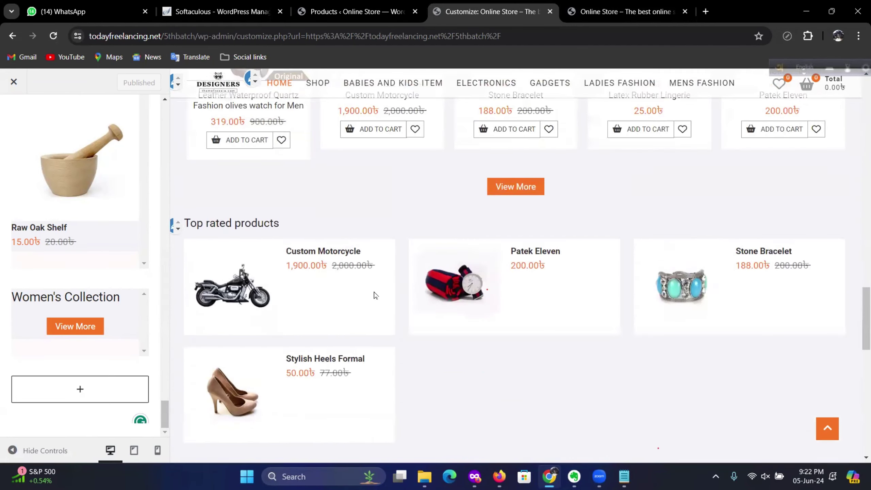
scroll(375, 292, down, 7)
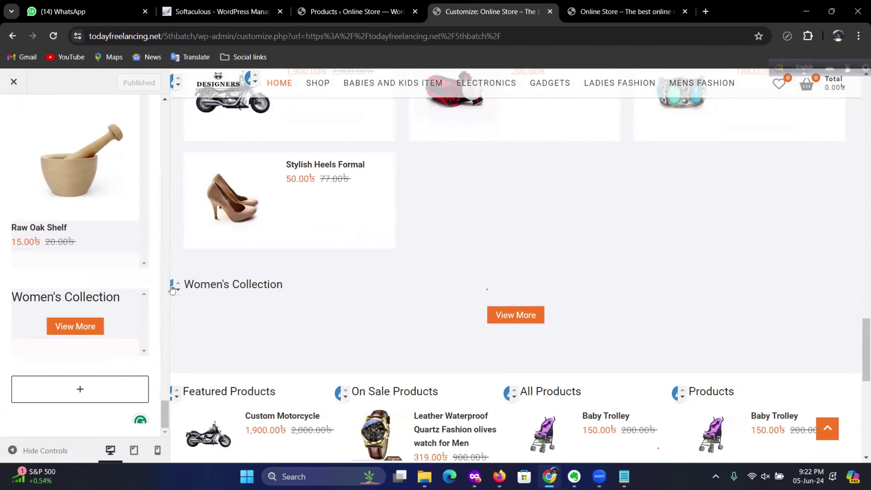
Open the Women's Collection grid's settings and check its product category list.
click(172, 289)
scroll(78, 316, down, 5)
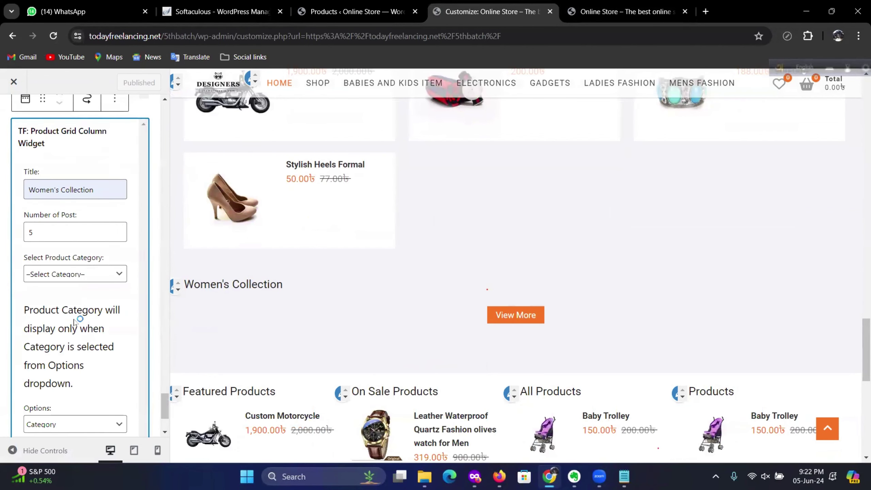
scroll(79, 322, down, 2)
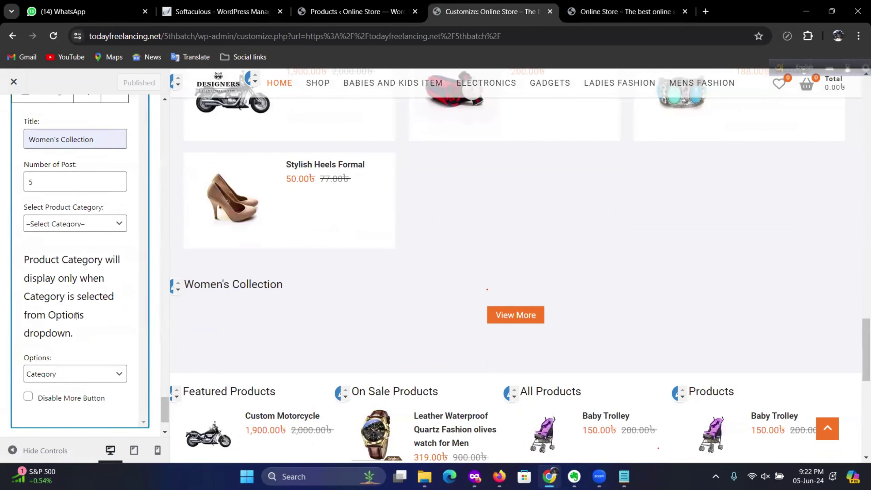
click(103, 219)
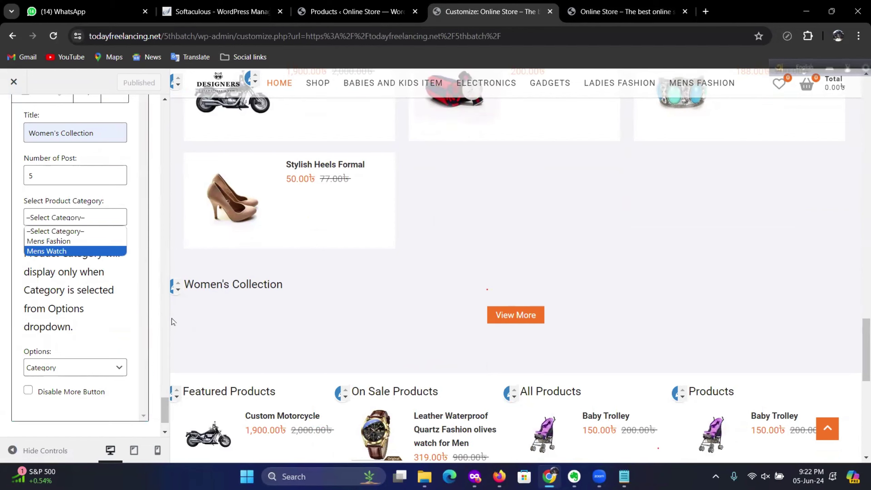
Reload the Customizer and set the Women's Collection grid's product category to Ladies Fashion.
click(53, 36)
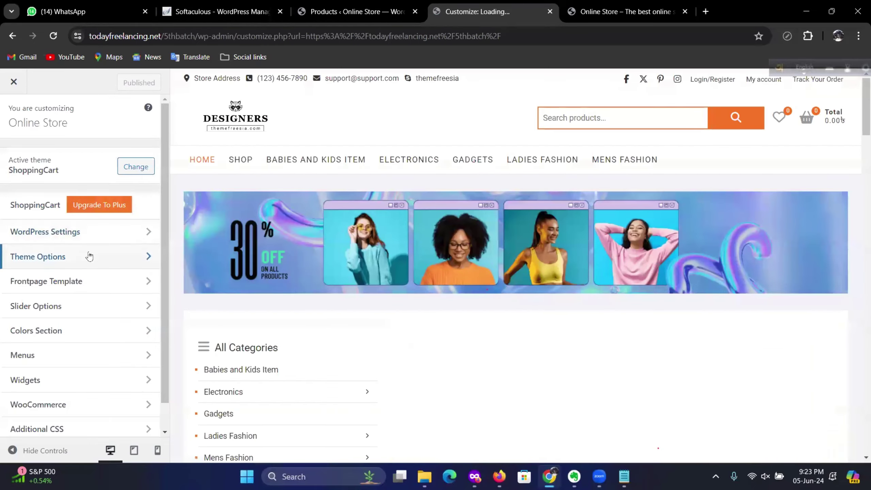
scroll(378, 241, down, 5)
scroll(456, 240, down, 15)
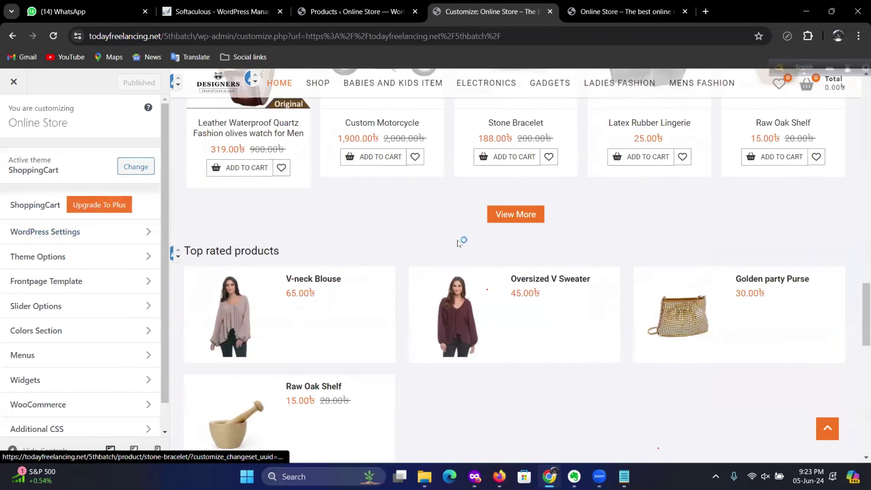
scroll(240, 274, down, 2)
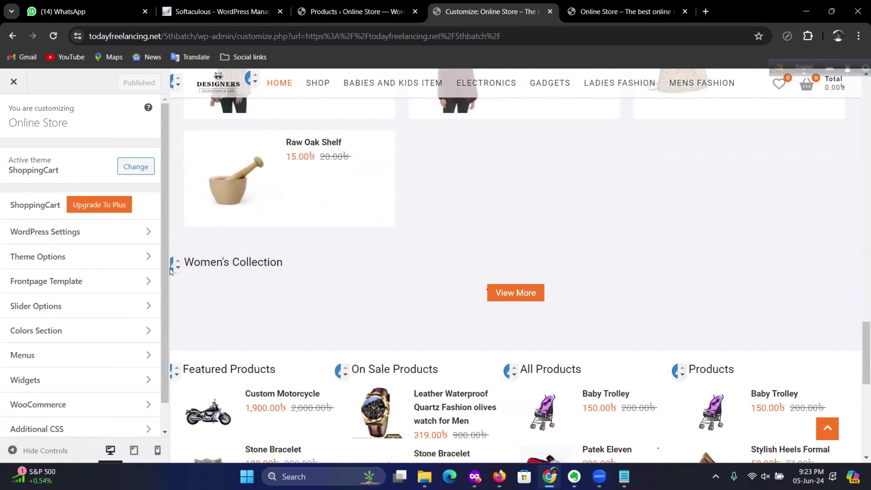
click(172, 270)
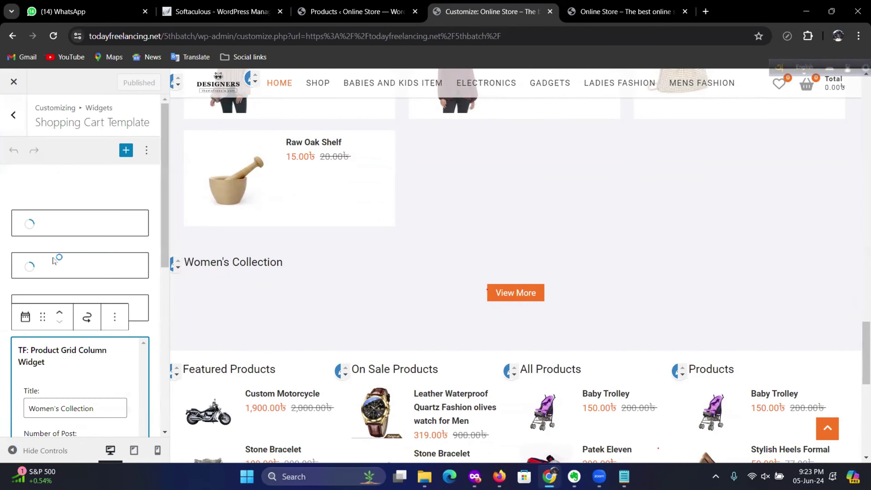
scroll(60, 263, down, 6)
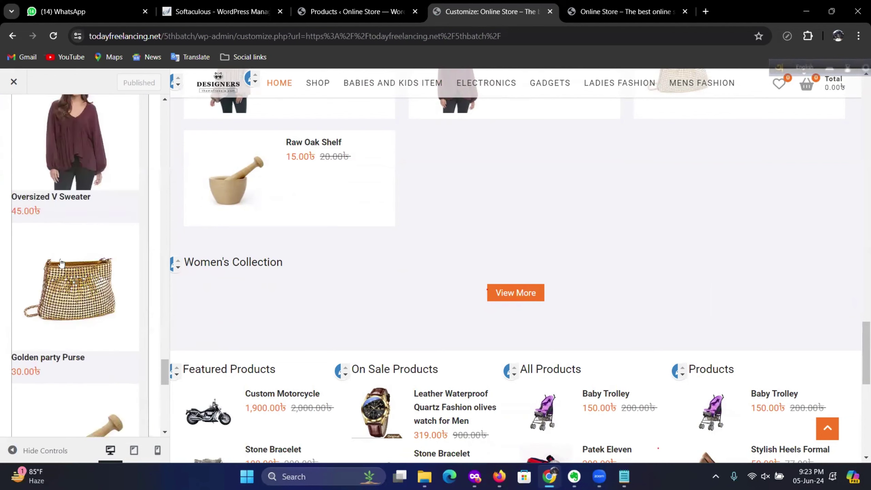
scroll(61, 263, down, 8)
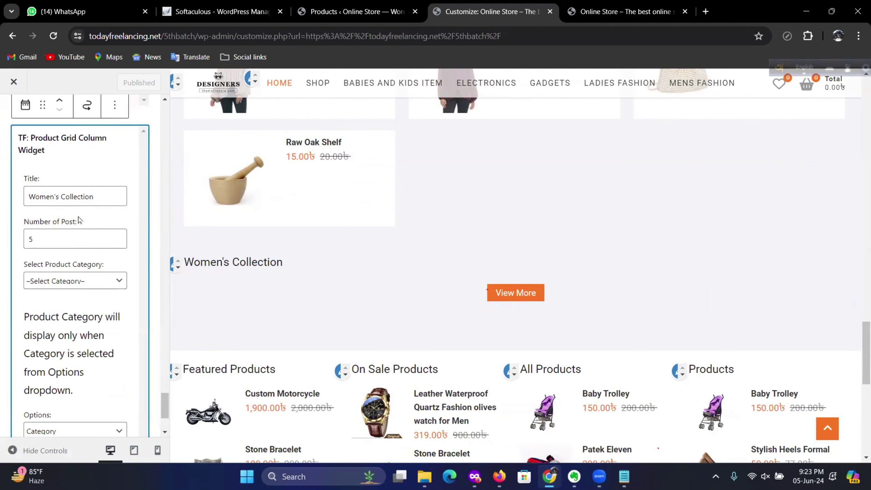
scroll(89, 257, down, 3)
click(89, 174)
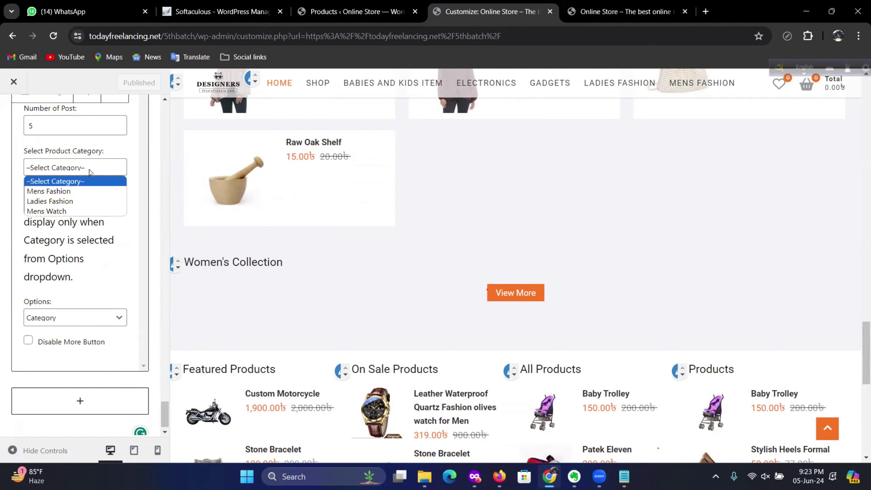
click(64, 201)
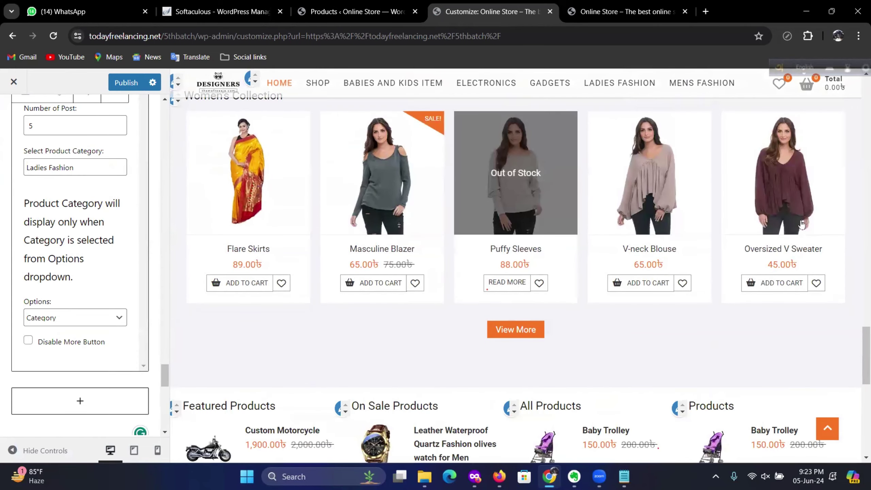
Publish the change so Women's Collection shows five Ladies Fashion products.
scroll(250, 242, up, 2)
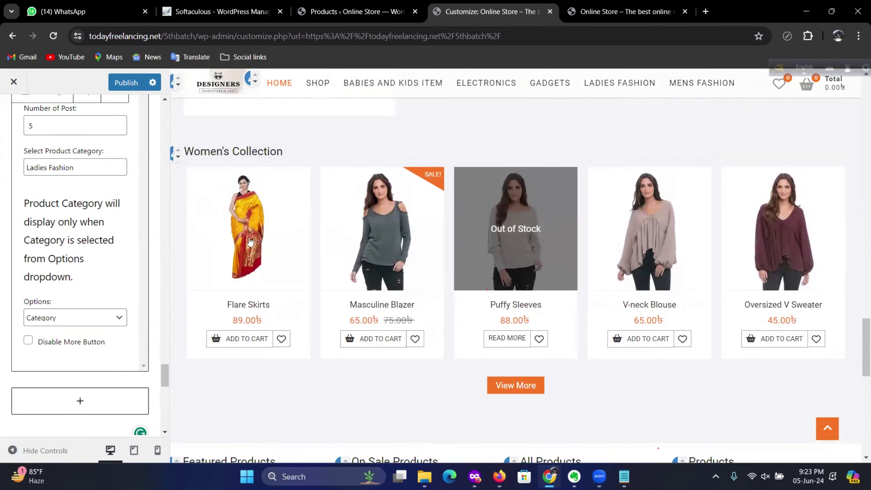
scroll(250, 242, up, 2)
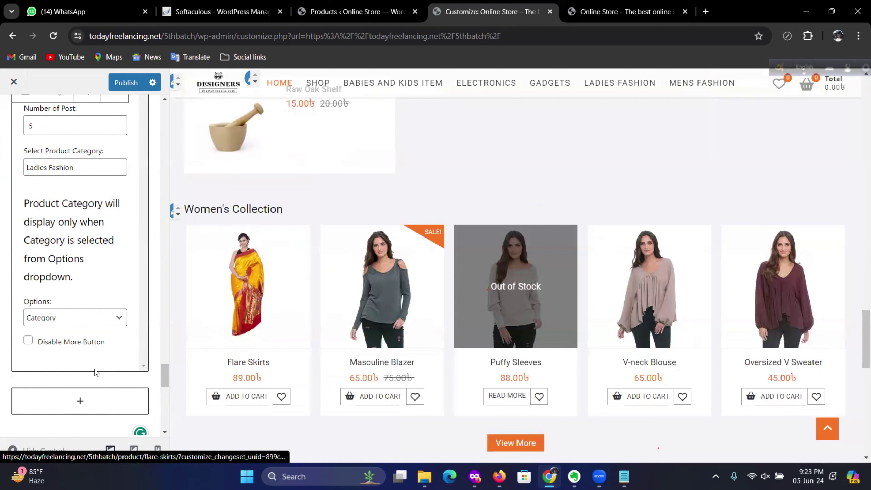
scroll(95, 372, down, 2)
click(125, 83)
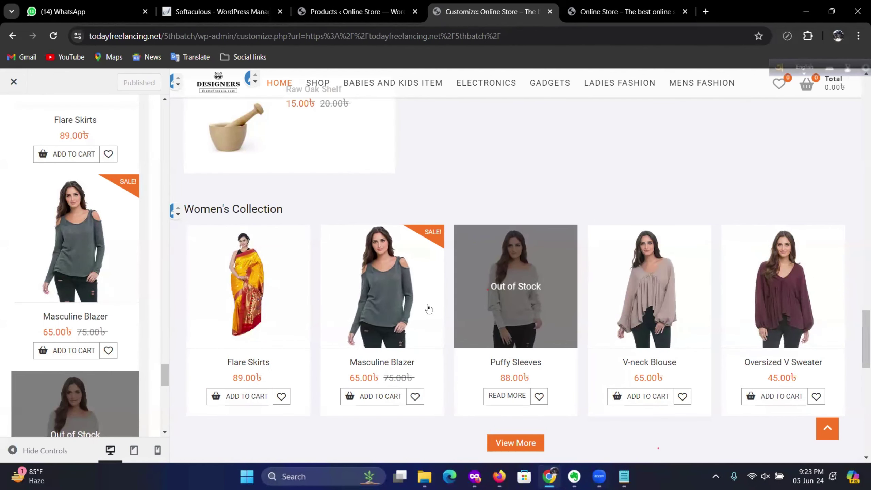
scroll(240, 159, down, 3)
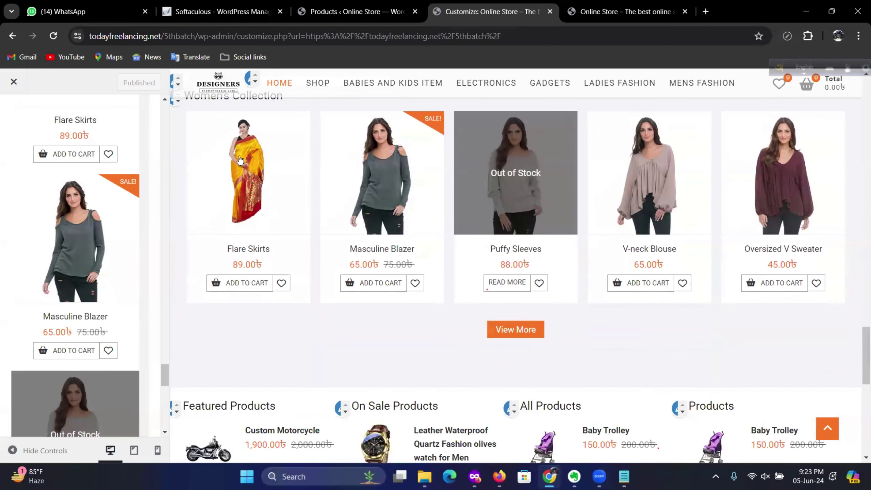
scroll(241, 160, up, 2)
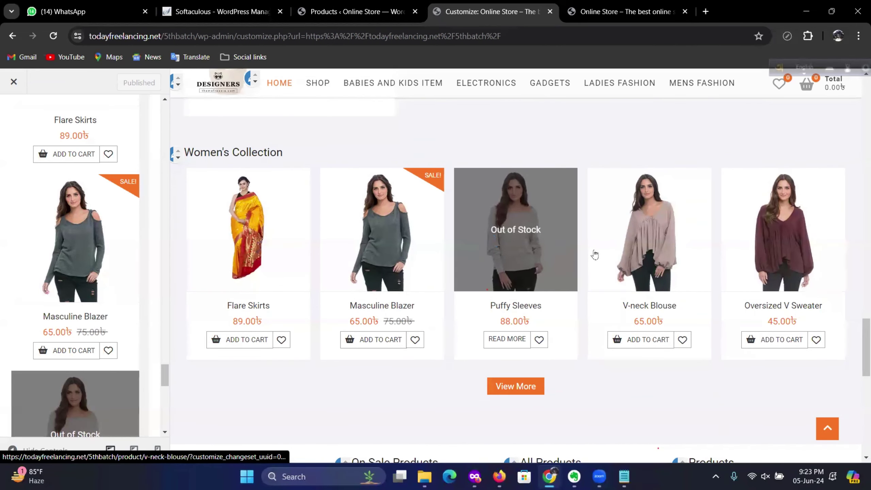
scroll(595, 255, down, 4)
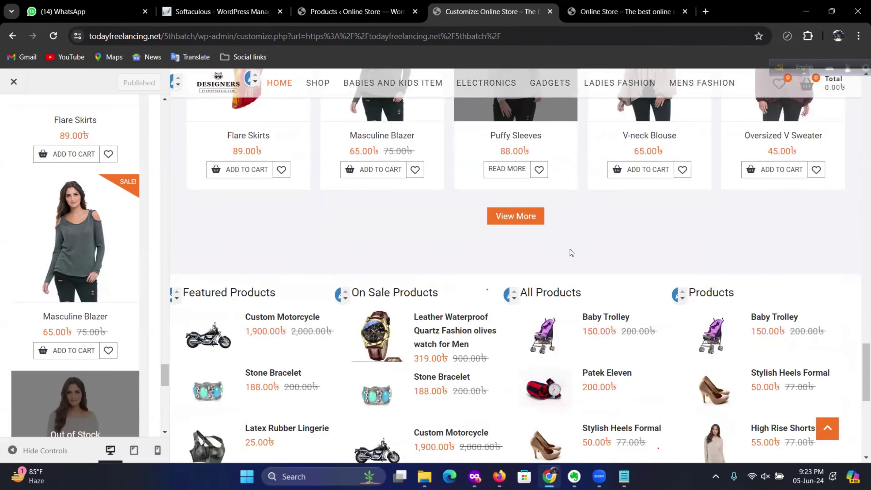
scroll(86, 261, down, 15)
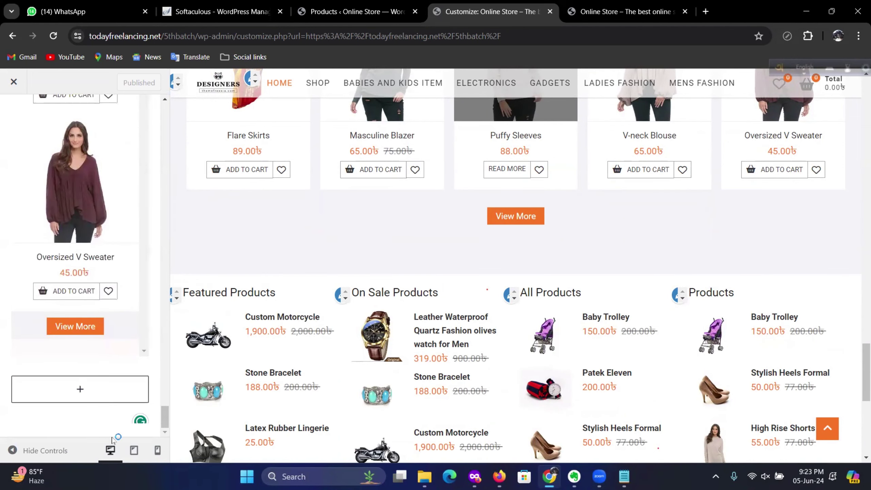
Insert a TF: Product Grid Column Widget found by searching 'tf', and select its Title field.
click(73, 391)
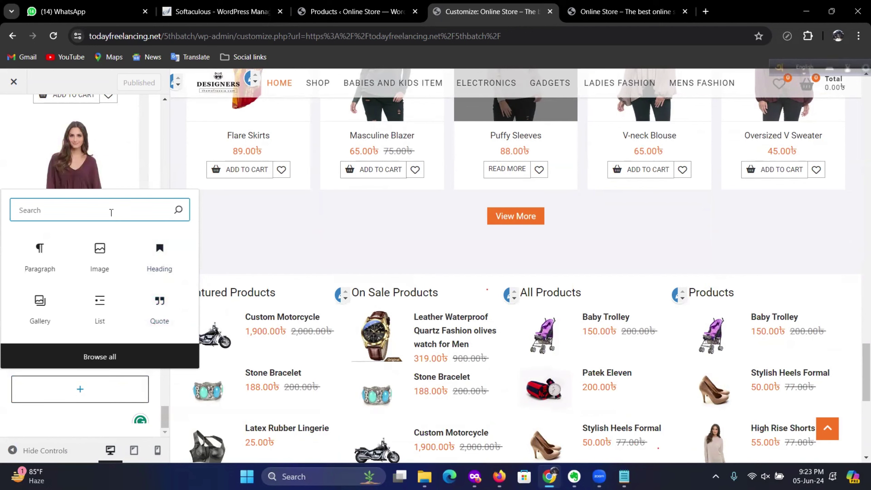
text(tf)
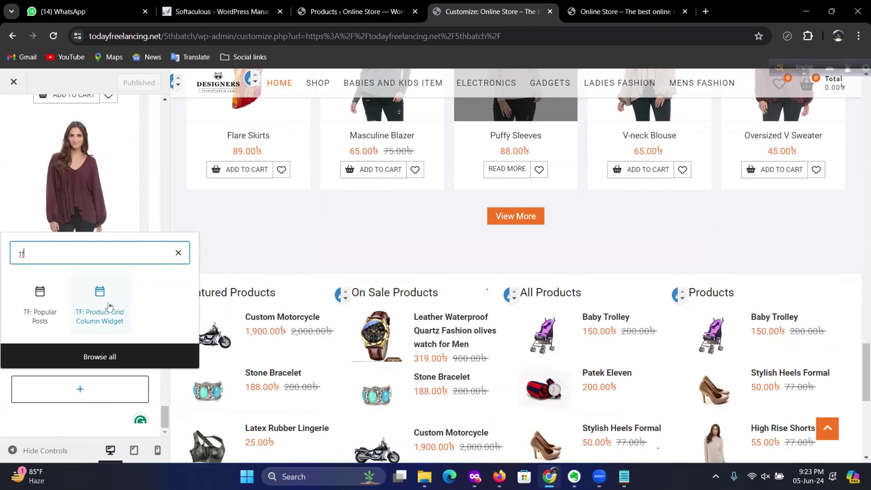
click(99, 305)
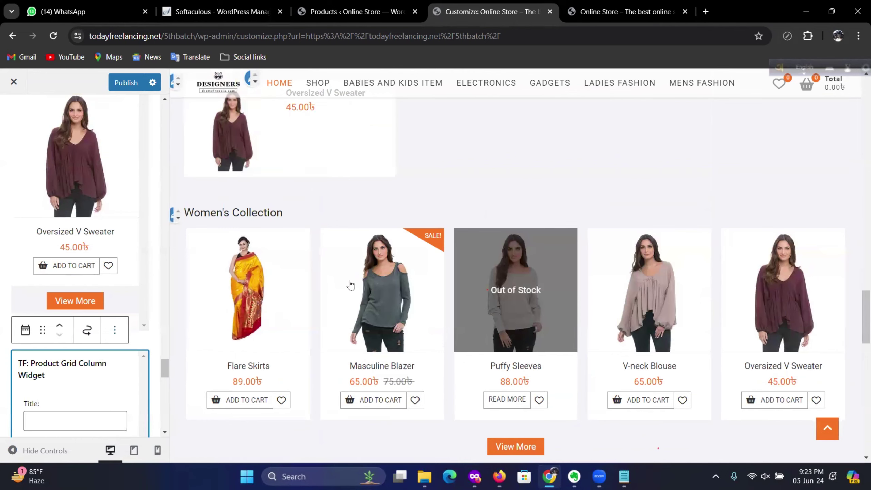
scroll(351, 288, down, 10)
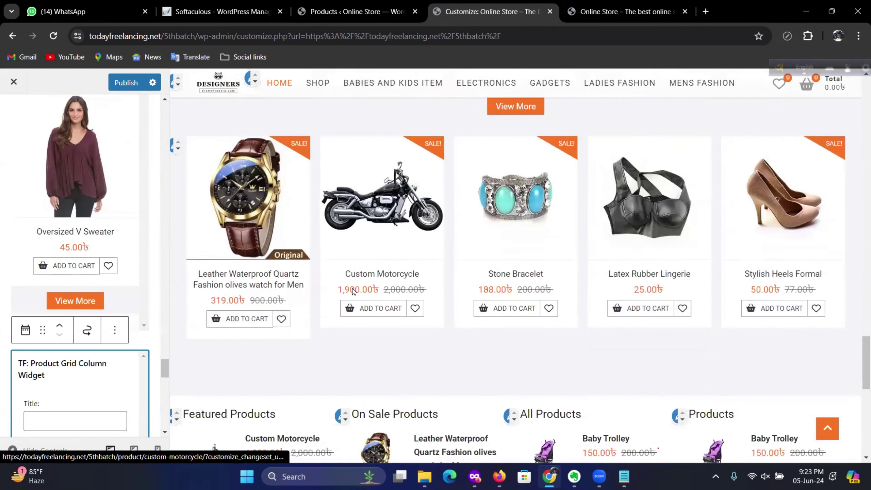
scroll(247, 240, up, 3)
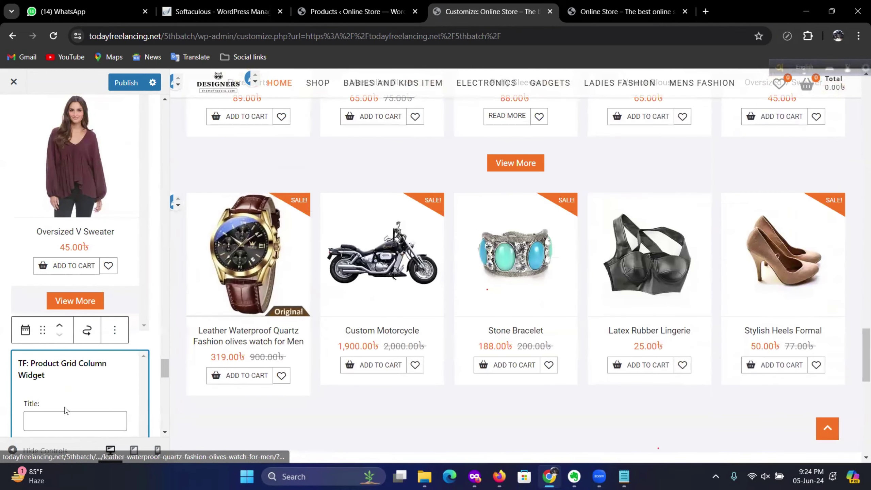
scroll(66, 408, down, 2)
click(57, 363)
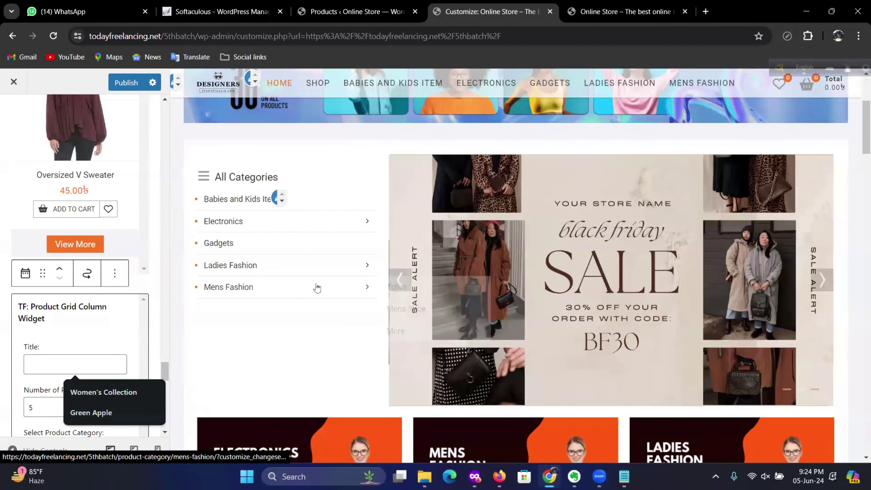
mouse_move(247, 228)
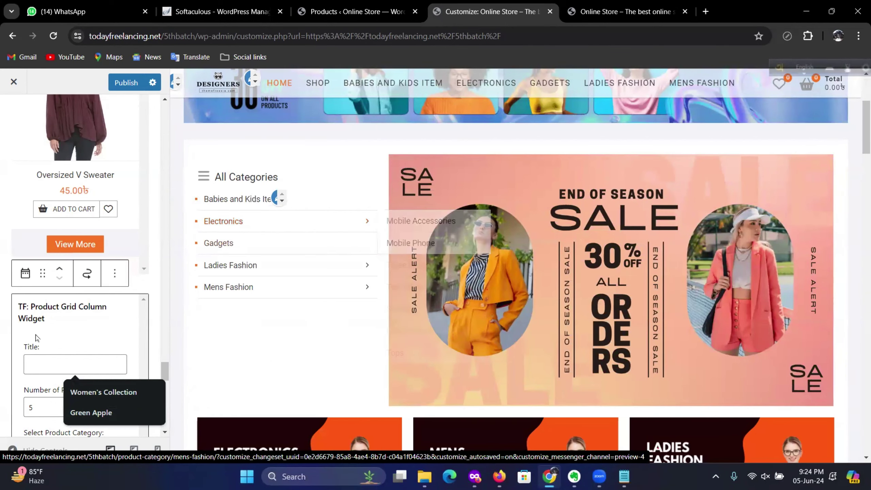
scroll(45, 308, down, 5)
scroll(48, 311, down, 5)
scroll(52, 312, up, 10)
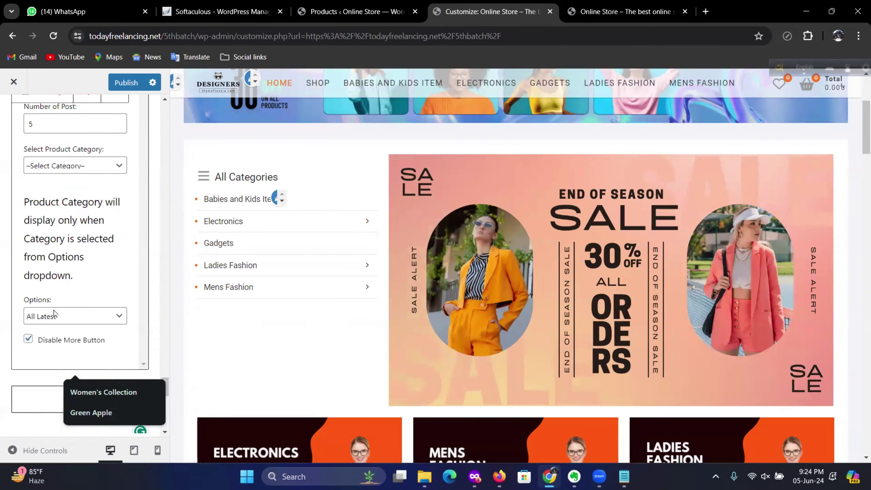
Title the new grid 'Electronics Item', list products by Category, and keep View More enabled.
click(66, 253)
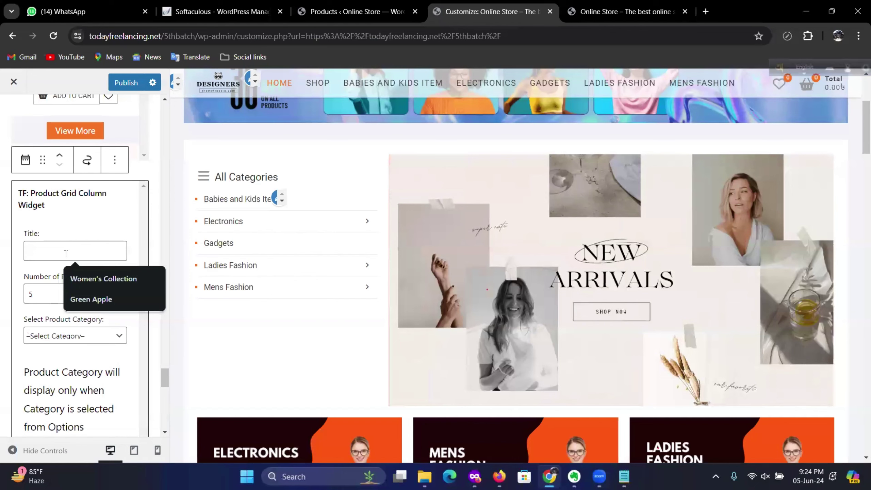
text(Electr)
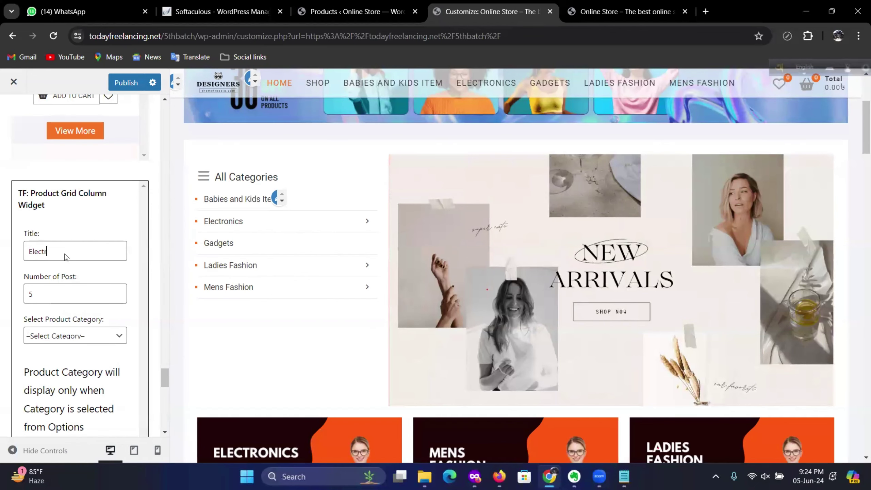
text(onics Item)
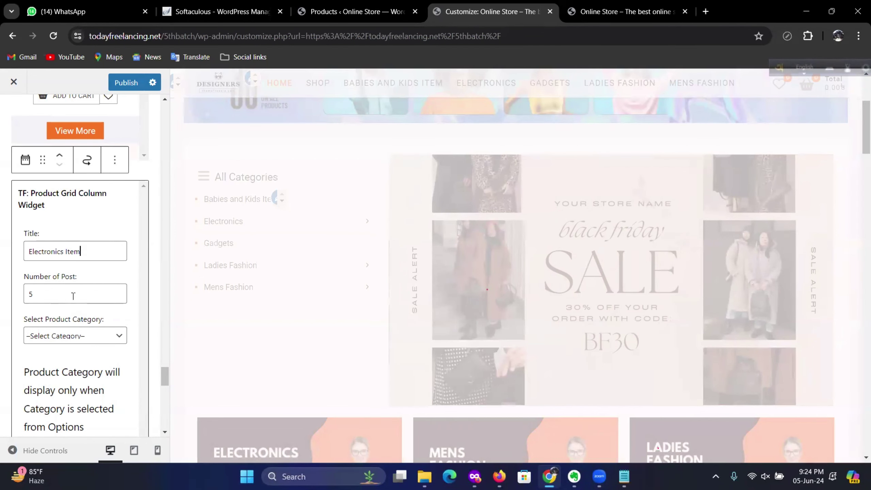
scroll(76, 292, down, 2)
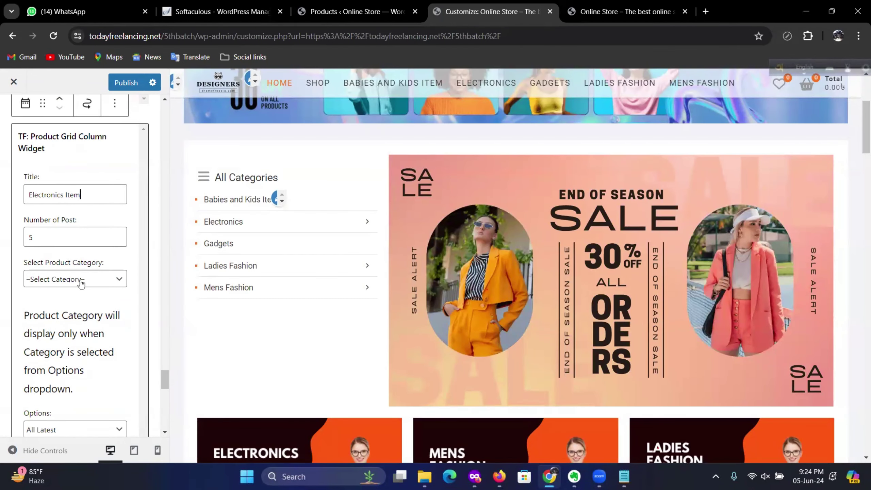
scroll(79, 308, down, 4)
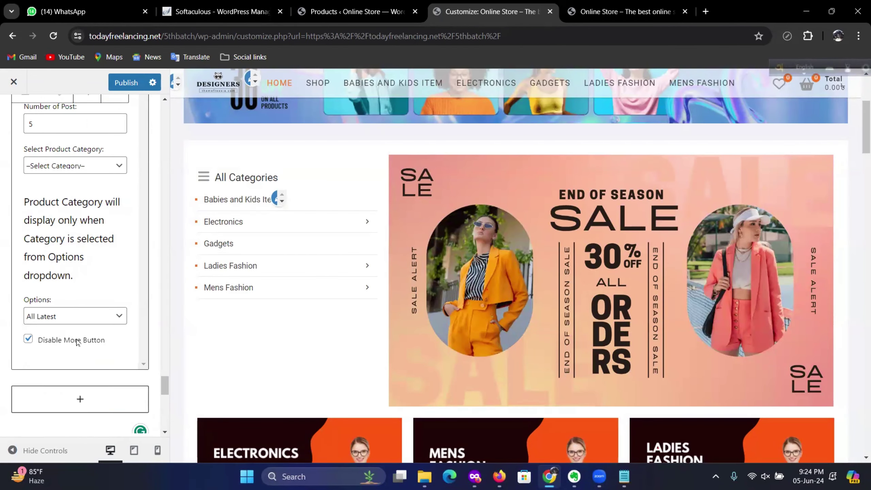
click(66, 319)
click(56, 341)
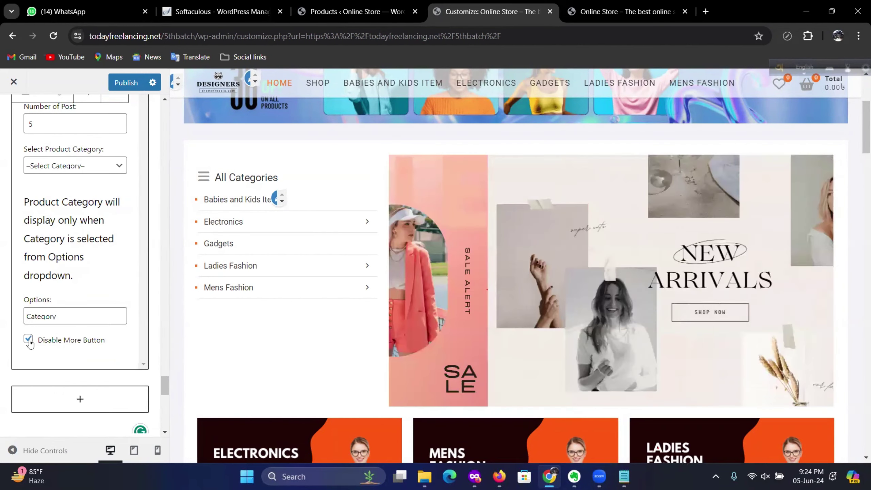
click(28, 339)
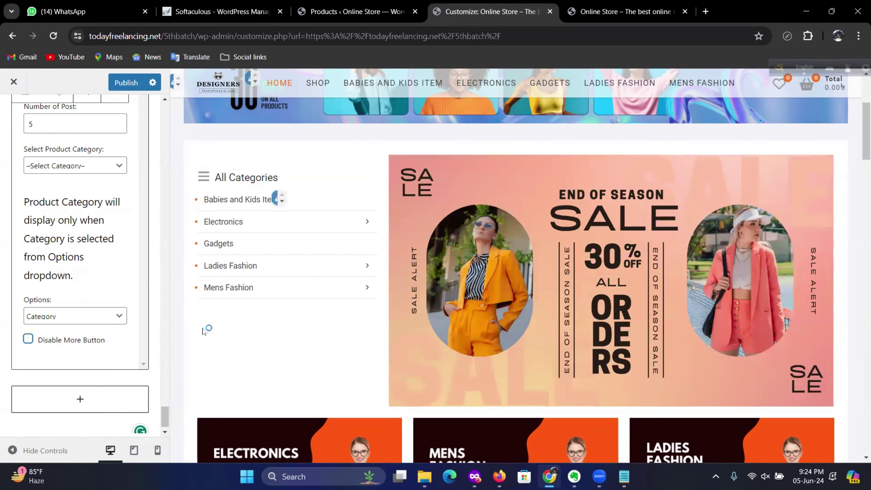
Publish the new Electronics Item grid settings.
scroll(404, 282, down, 20)
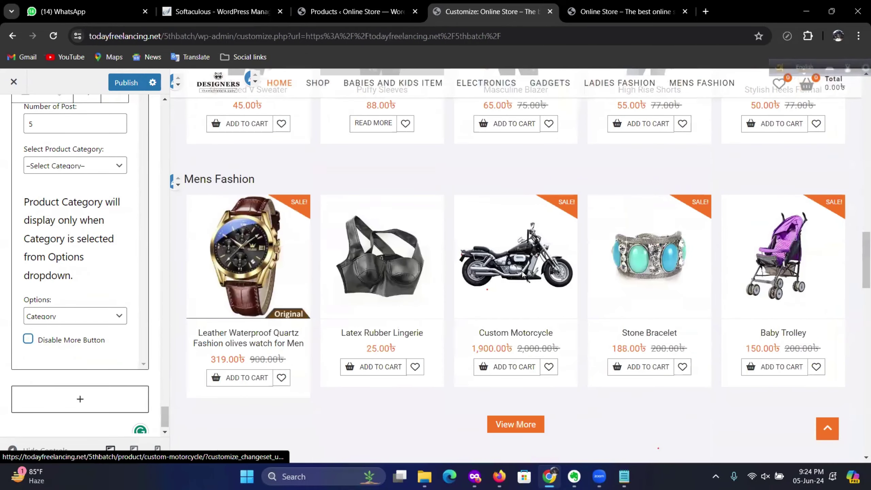
scroll(522, 274, down, 15)
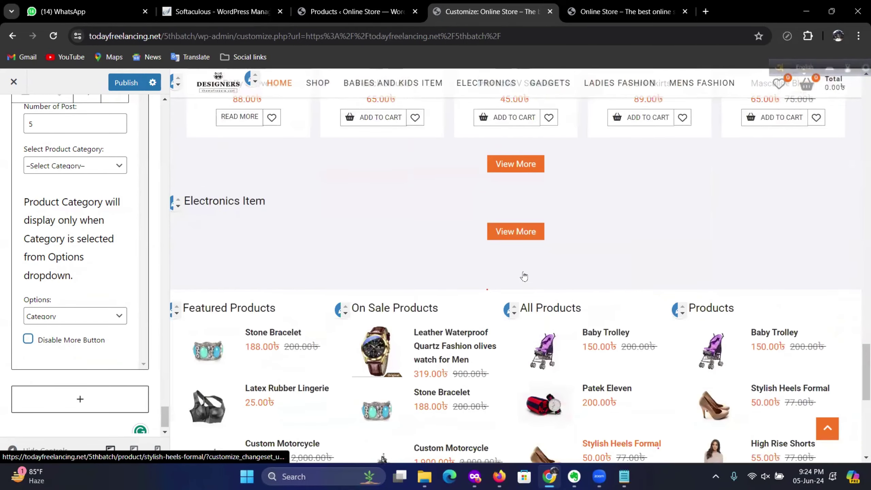
scroll(523, 276, up, 1)
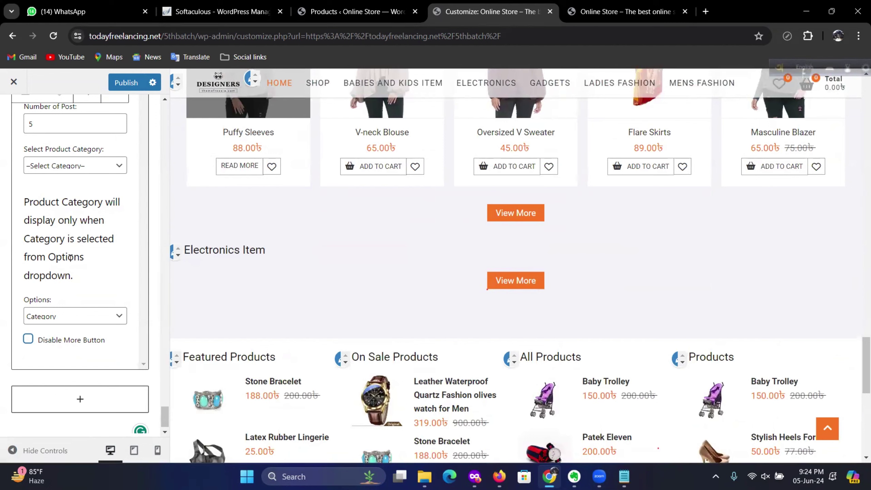
click(119, 83)
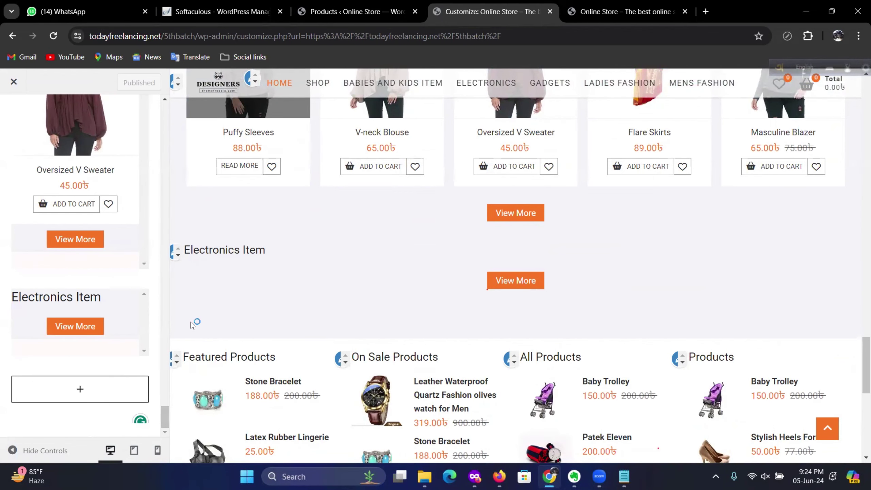
In the product list, Quick Edit Baby Trolley, swapping Mens Fashion for Electronics.
key(ctrl+Page_Up)
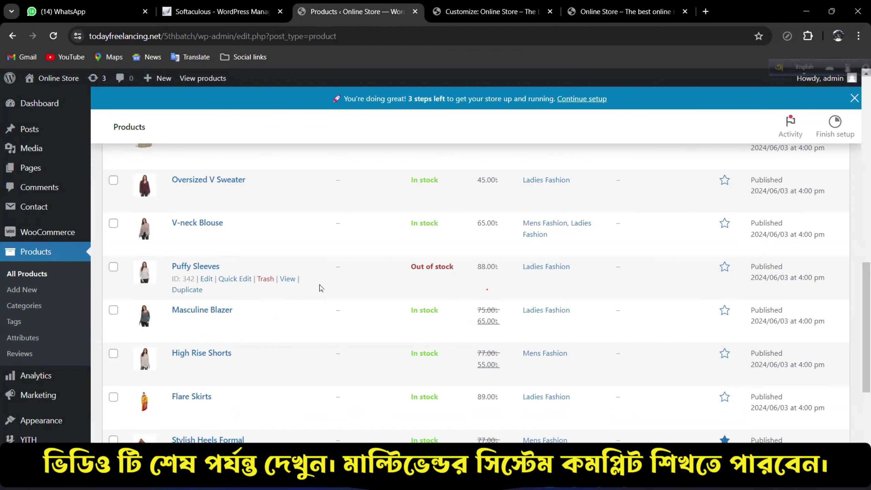
scroll(250, 291, down, 3)
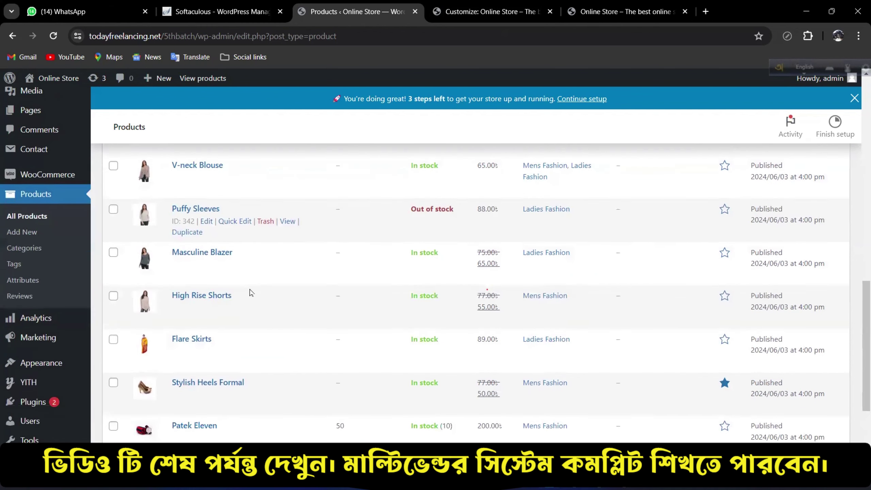
scroll(252, 292, down, 2)
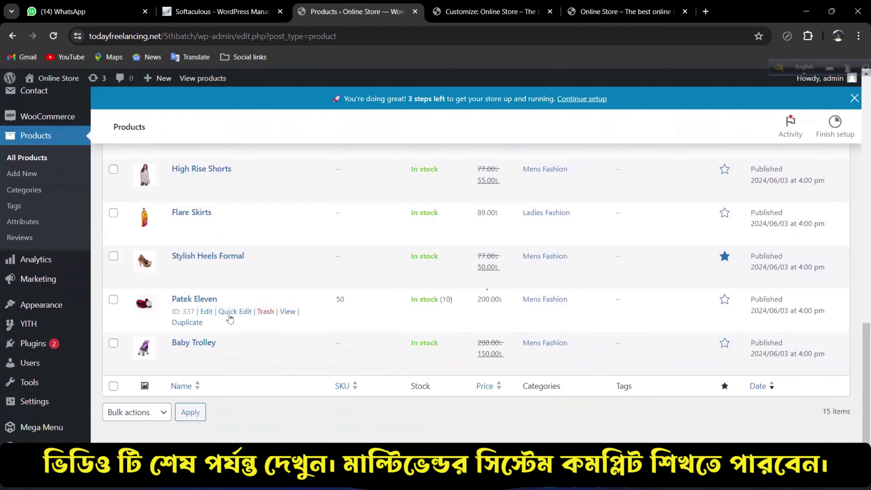
click(234, 355)
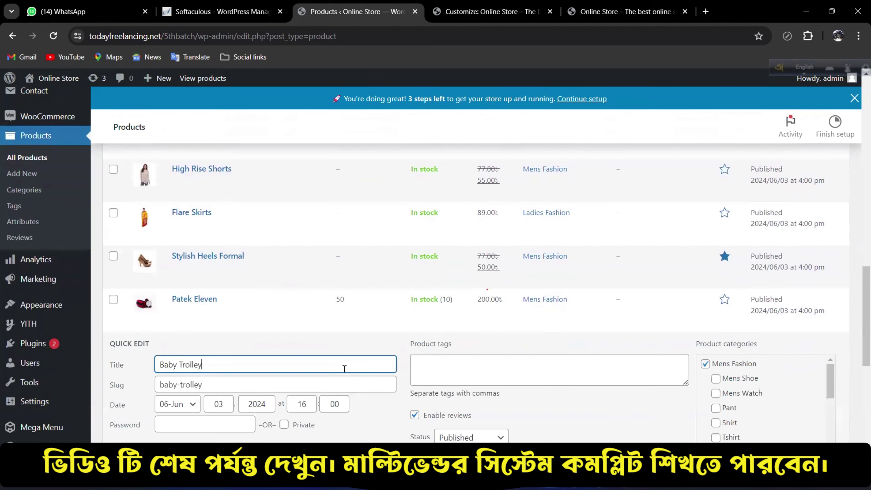
scroll(530, 367, down, 4)
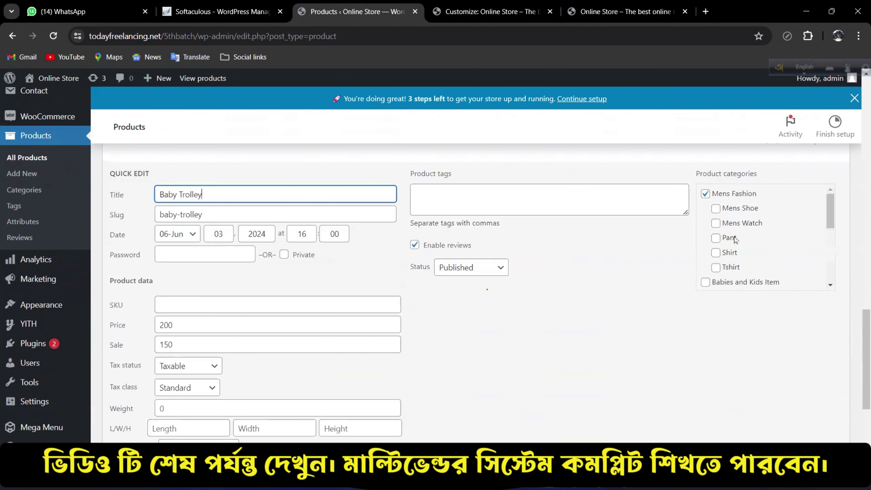
click(715, 194)
scroll(744, 212, down, 4)
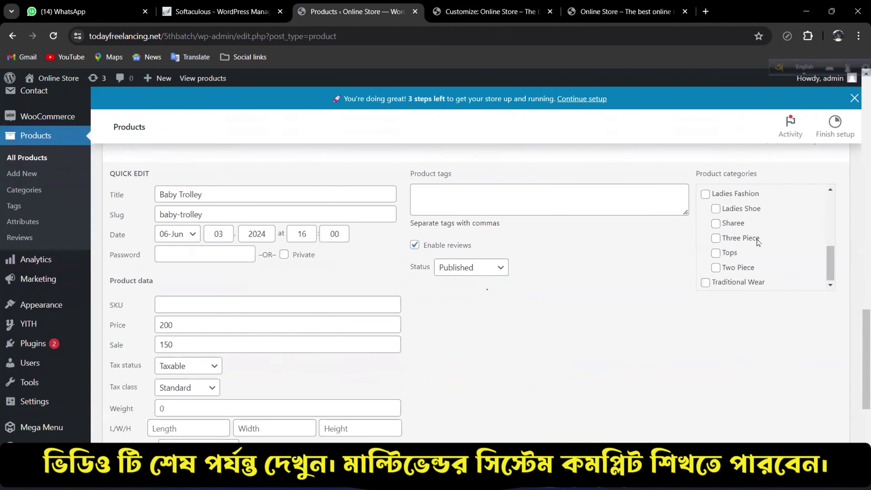
scroll(758, 257, up, 2)
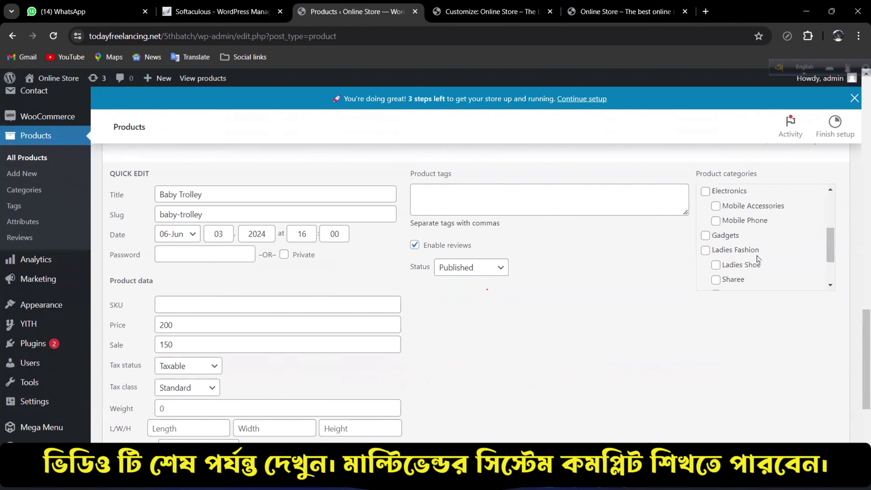
click(706, 192)
scroll(276, 338, down, 4)
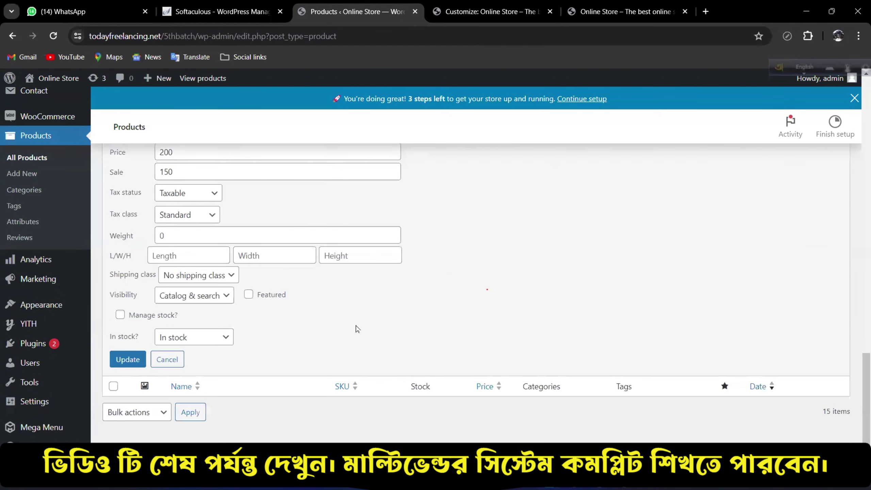
Leave the Add Plugins page and return to All Products.
click(120, 362)
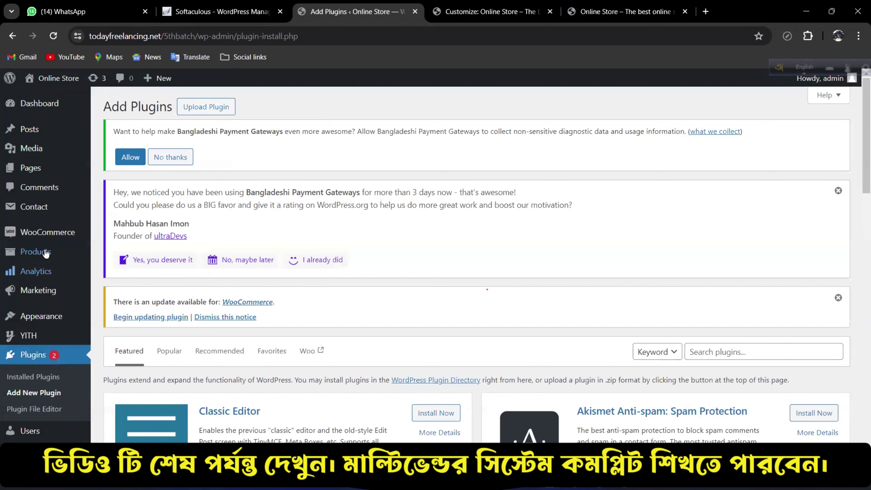
mouse_move(51, 228)
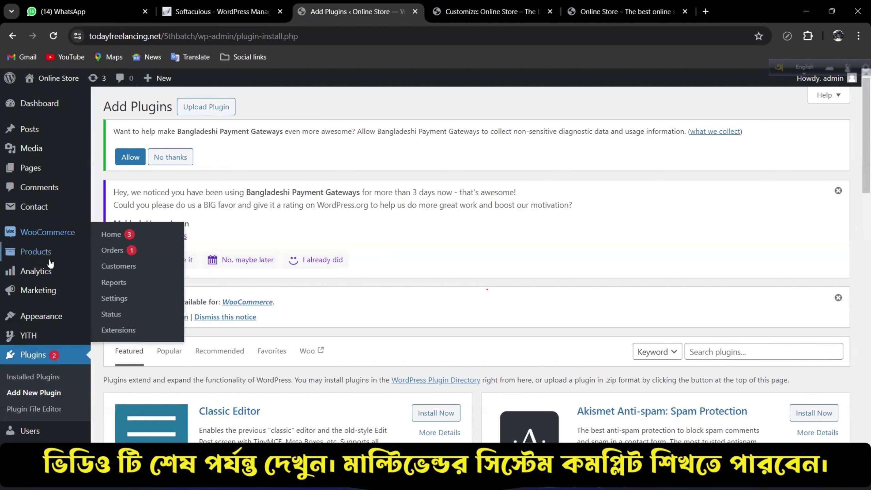
mouse_move(51, 252)
click(121, 253)
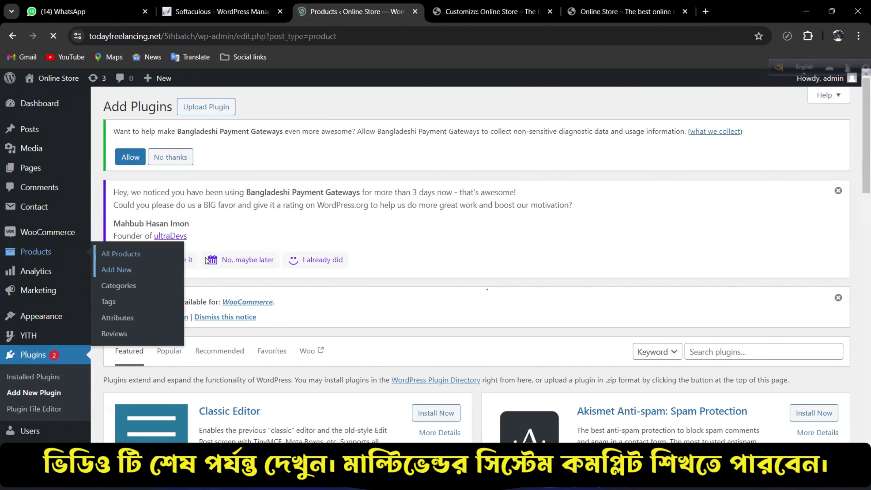
Redo Baby Trolley's Quick Edit, moving it from Mens Fashion to Electronics, and update it.
scroll(357, 292, down, 10)
scroll(343, 309, down, 5)
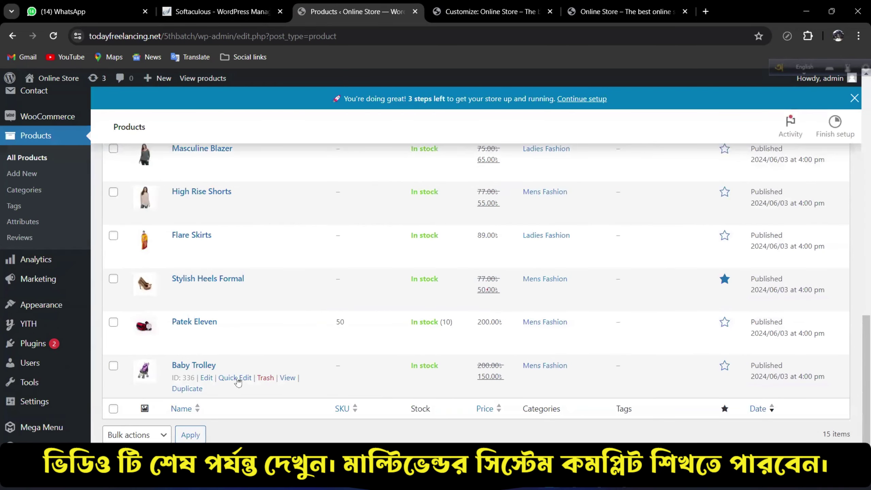
click(235, 377)
scroll(744, 288, down, 3)
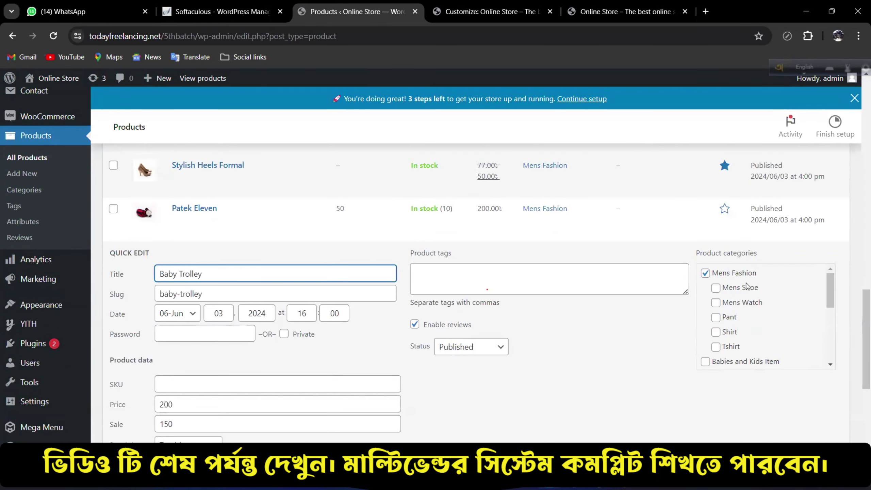
click(705, 273)
scroll(737, 302, down, 4)
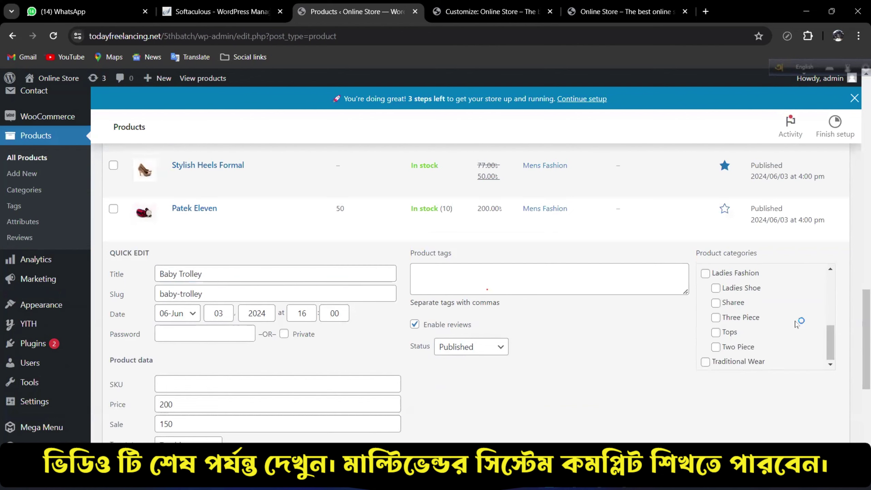
scroll(740, 309, up, 2)
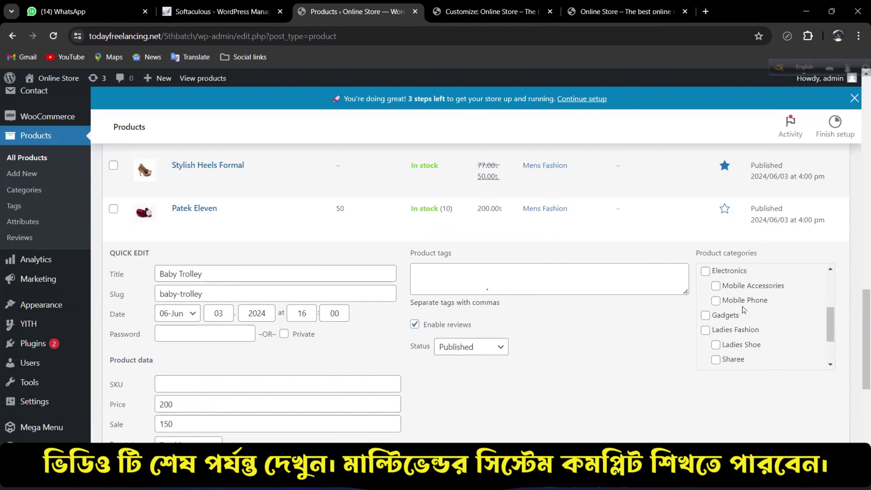
click(705, 271)
scroll(297, 326, down, 8)
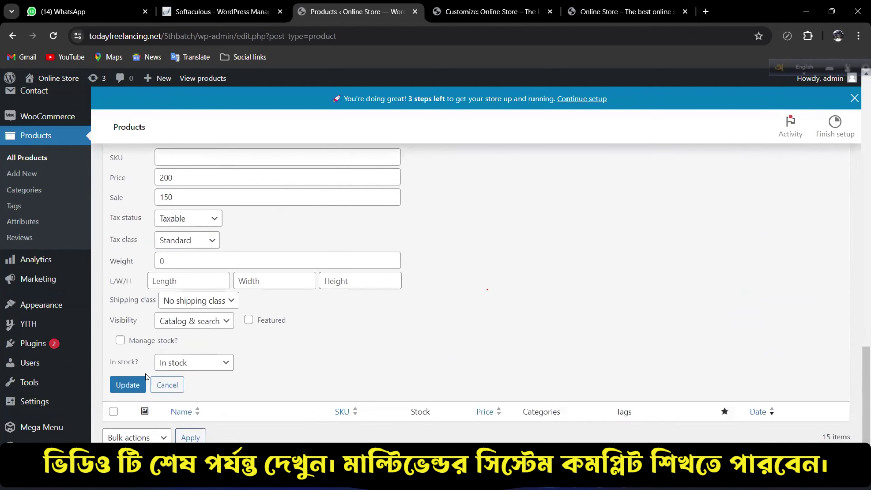
click(127, 383)
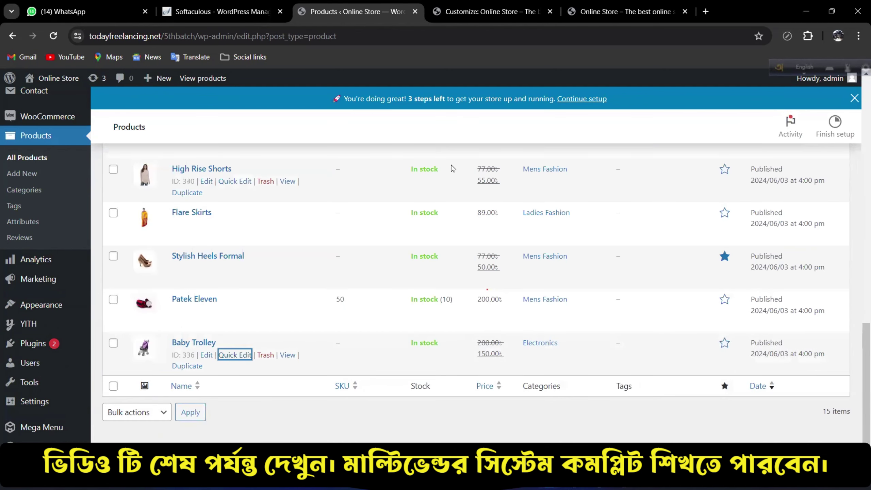
click(464, 14)
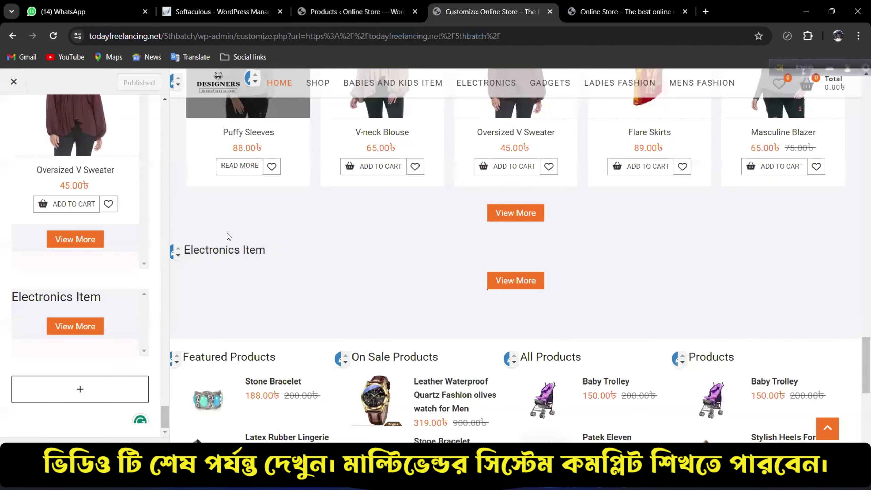
Reload the Customizer and scroll the preview to the still-empty Electronics Item section.
click(54, 36)
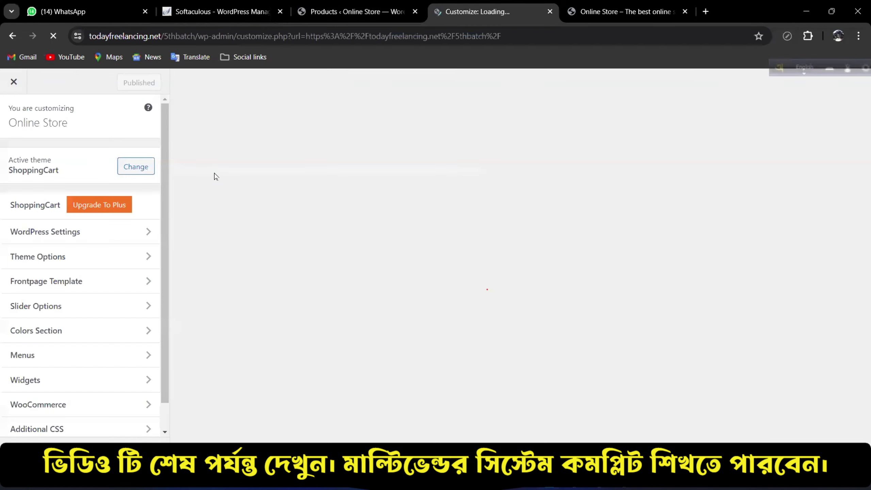
scroll(416, 271, down, 5)
scroll(416, 271, down, 20)
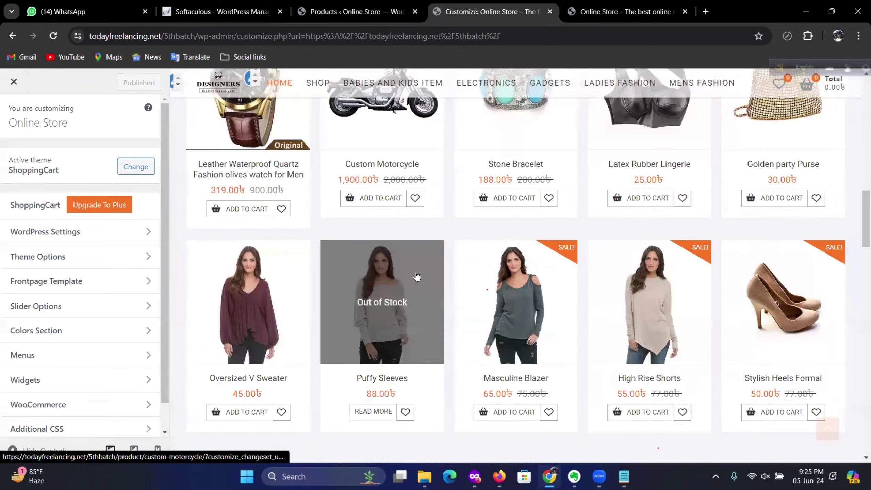
scroll(422, 305, up, 8)
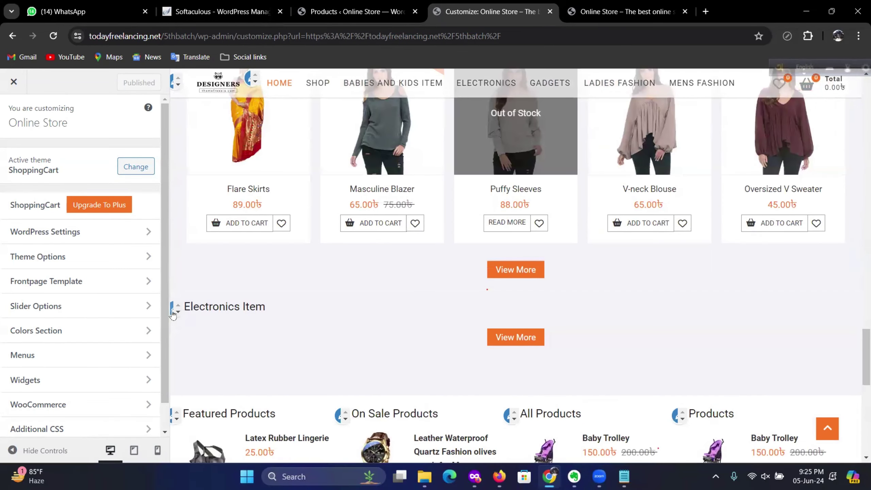
Set the Electronics Item grid's product category to Electronics so Baby Trolley appears.
click(173, 313)
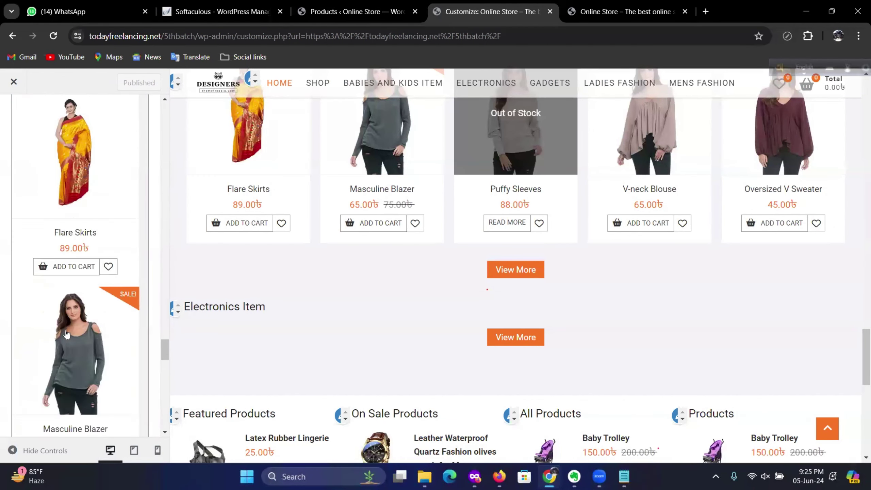
scroll(119, 341, down, 15)
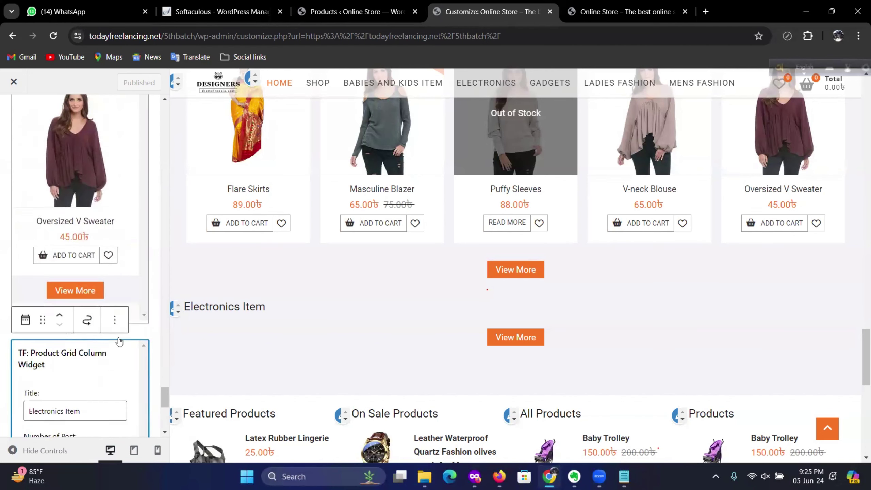
scroll(119, 341, down, 5)
click(76, 274)
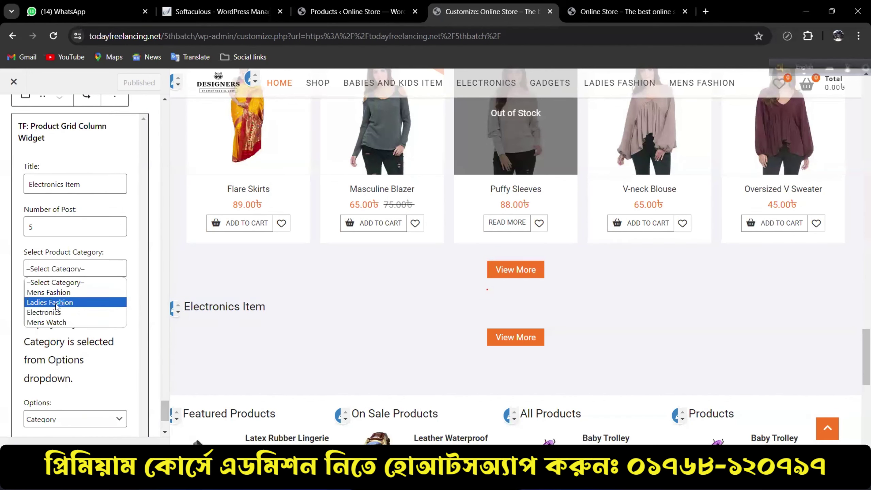
click(63, 312)
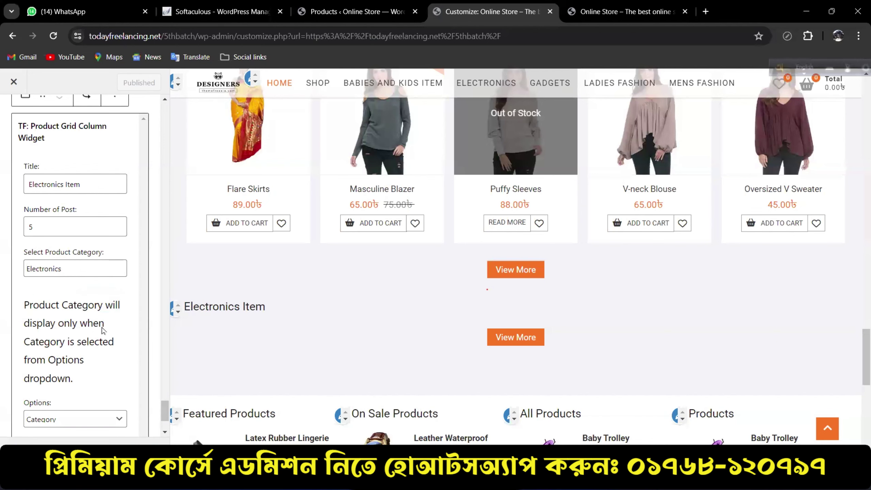
scroll(103, 330, down, 3)
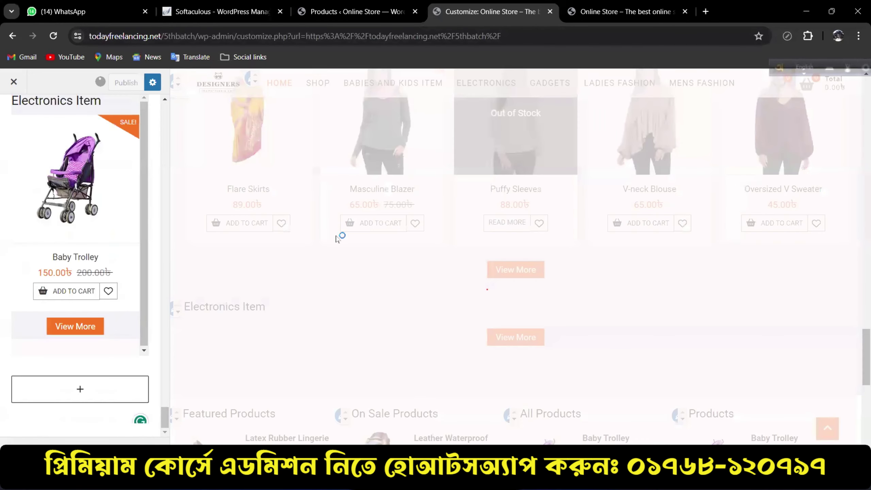
scroll(709, 206, down, 8)
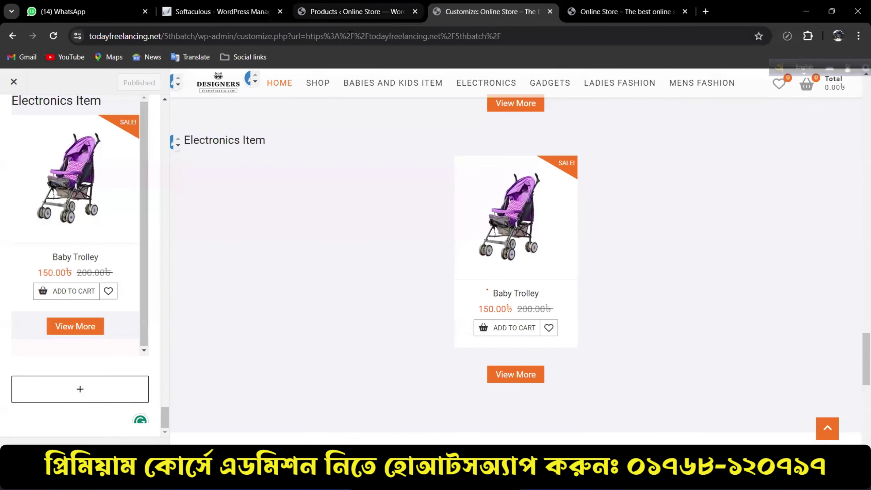
click(356, 11)
click(623, 8)
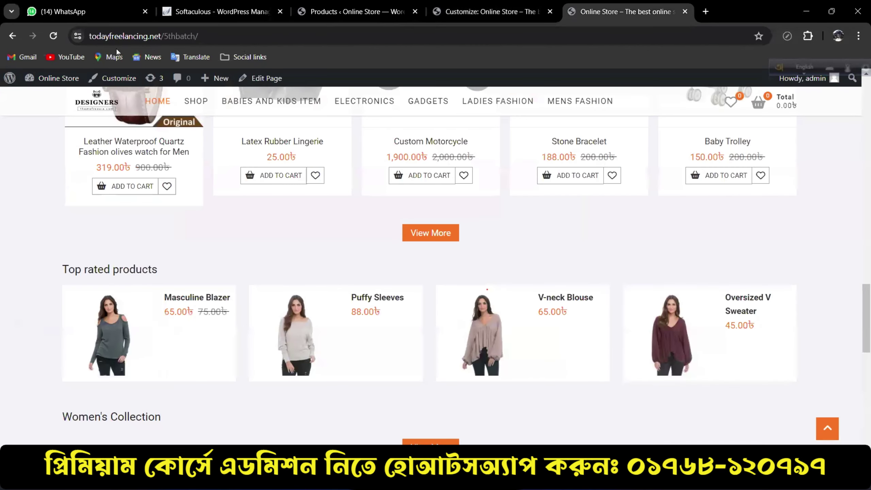
click(54, 36)
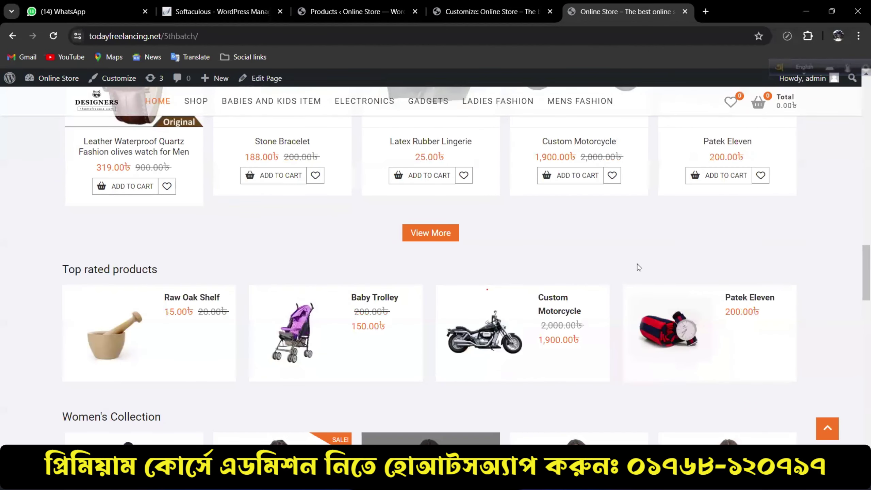
scroll(639, 267, down, 10)
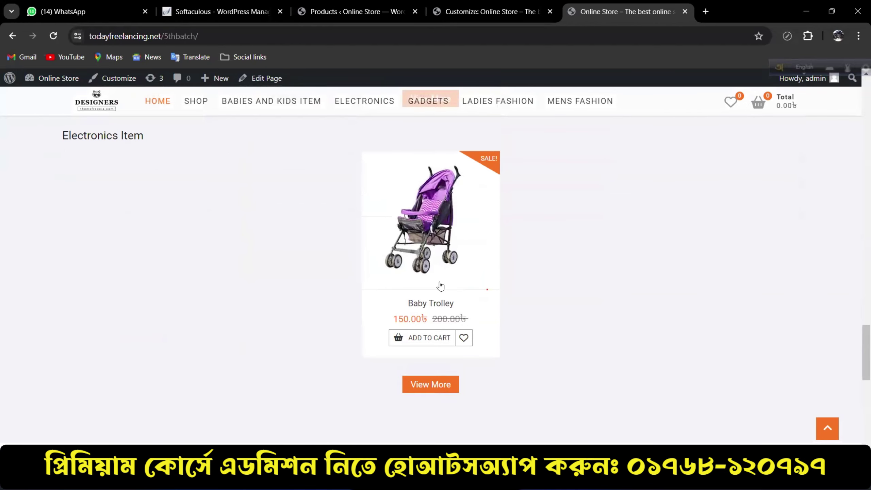
click(425, 383)
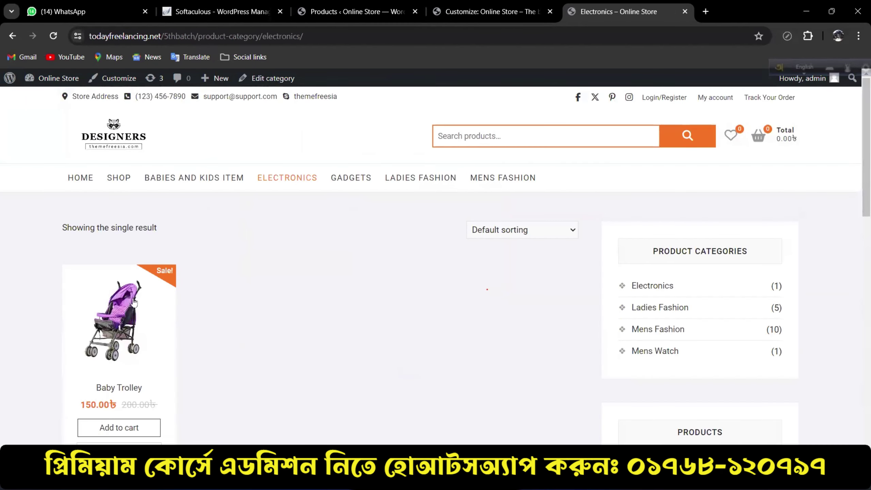
scroll(134, 302, down, 5)
scroll(179, 328, up, 5)
click(126, 145)
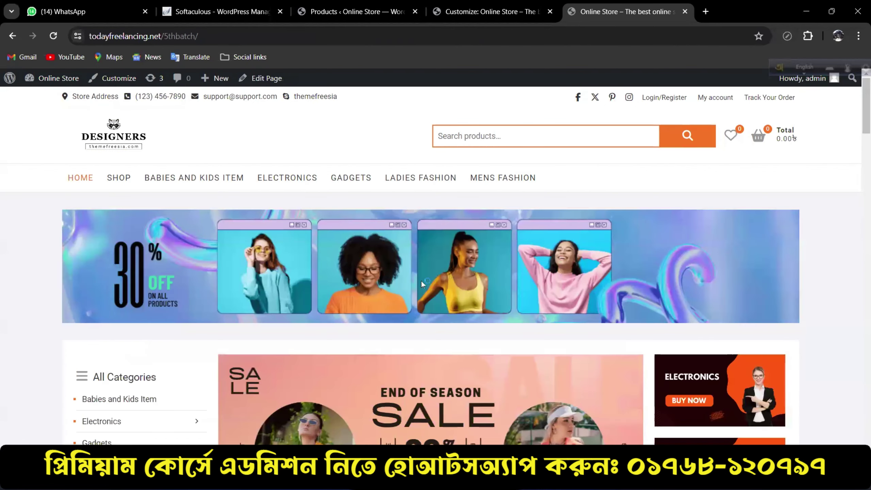
scroll(421, 280, down, 5)
scroll(423, 285, down, 10)
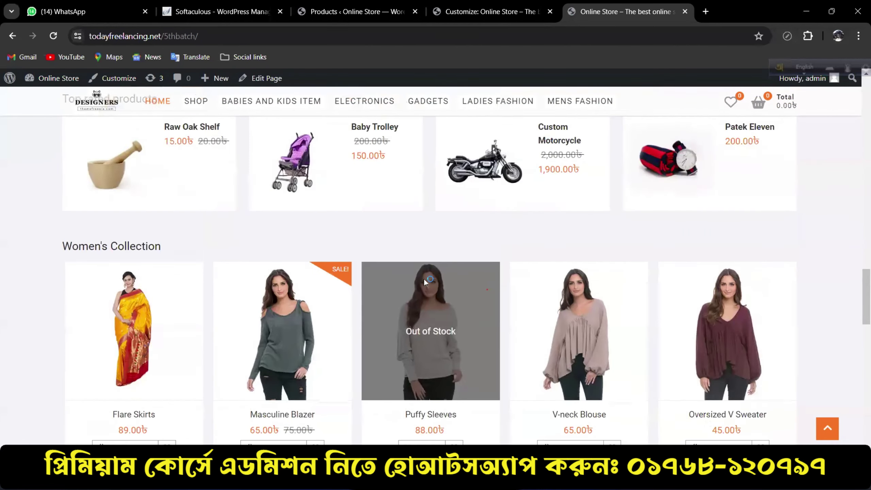
scroll(424, 282, down, 5)
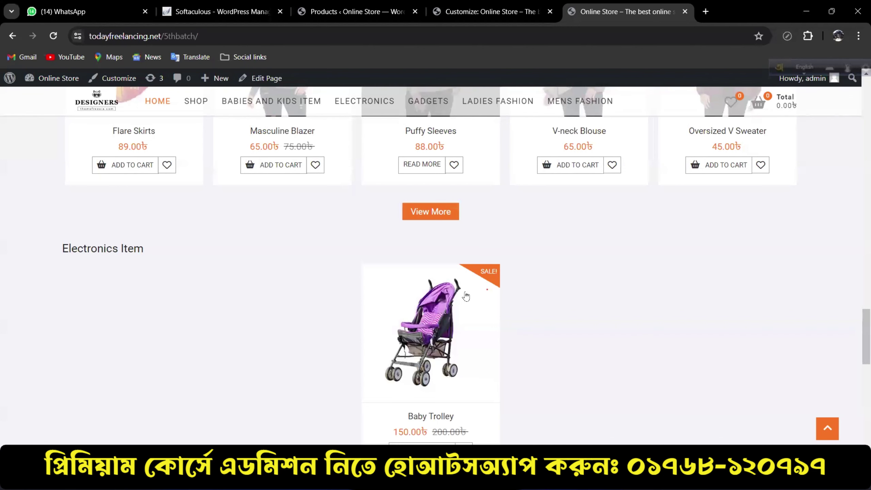
scroll(503, 305, down, 10)
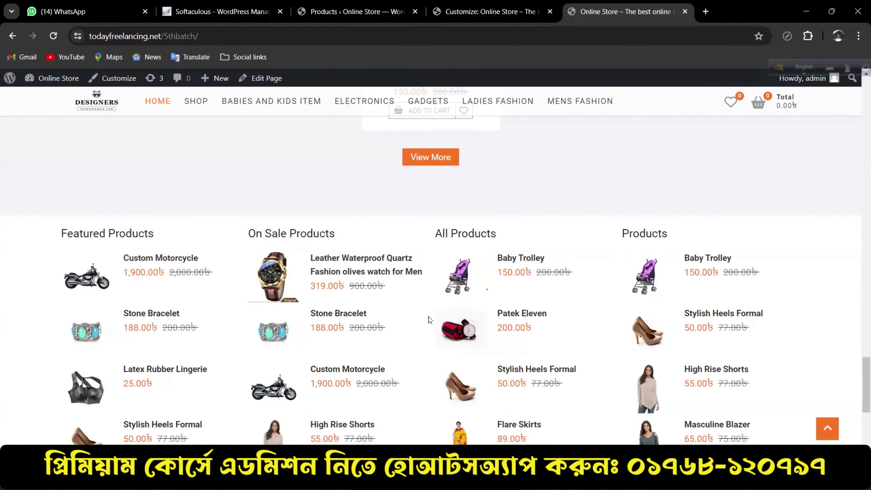
scroll(402, 308, down, 5)
scroll(360, 282, up, 5)
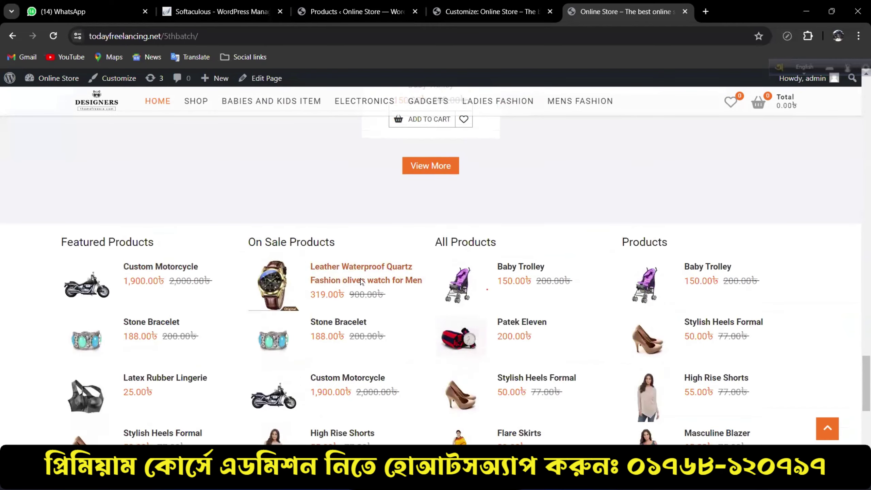
scroll(360, 282, up, 3)
Back in the Customizer, change the Featured and On Sale Products list counts to 3.
click(490, 12)
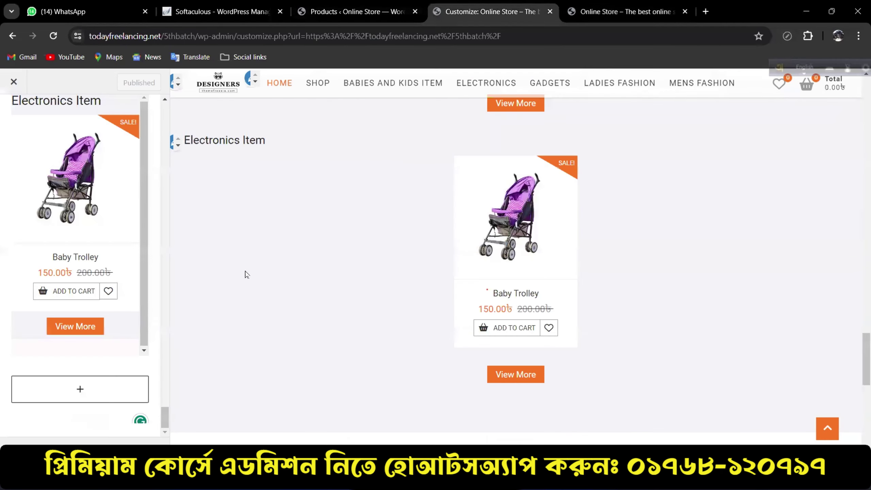
scroll(227, 223, down, 10)
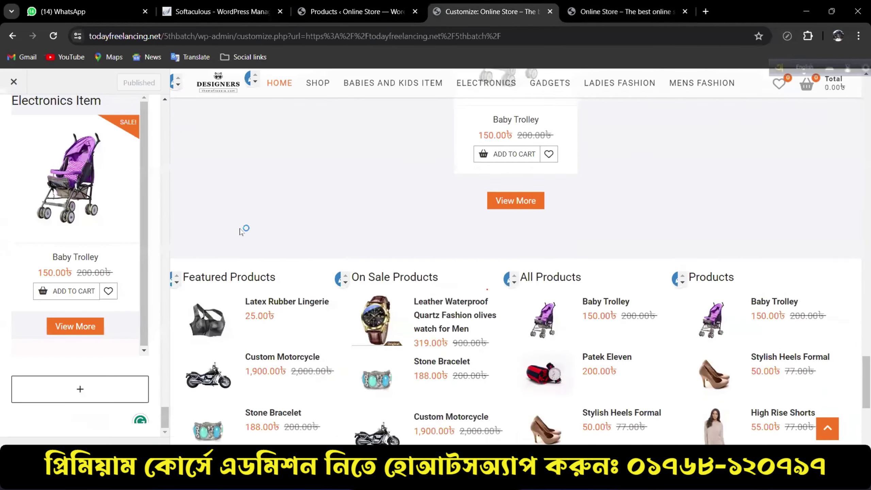
scroll(222, 226, up, 2)
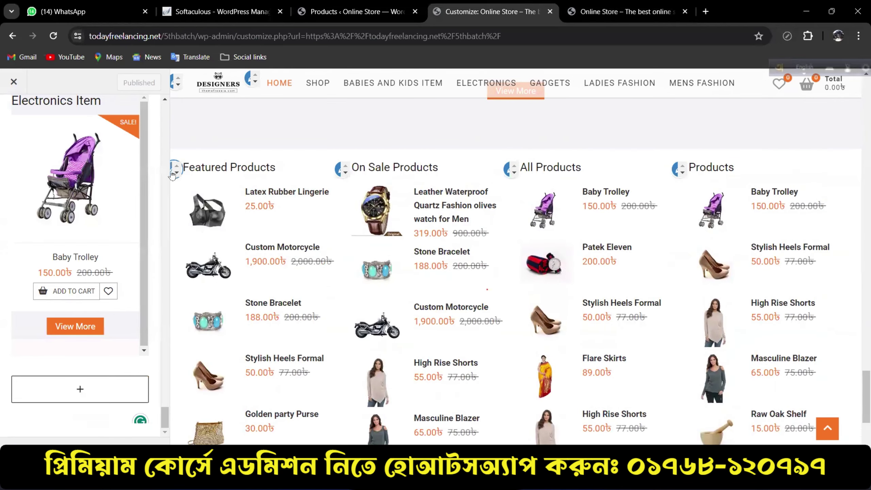
click(173, 169)
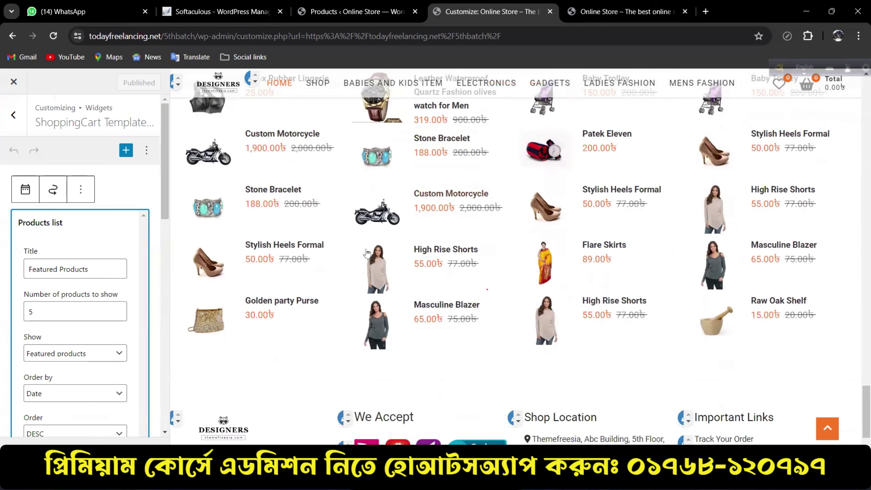
double_click(31, 312)
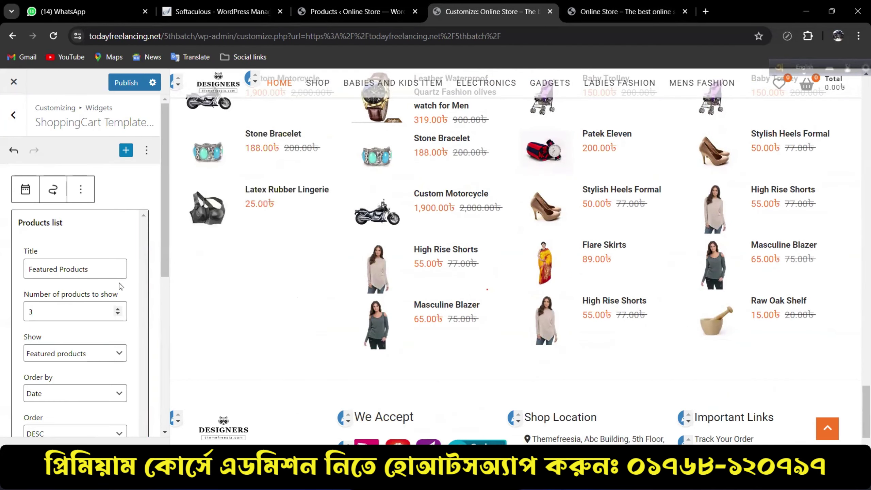
scroll(310, 285, up, 5)
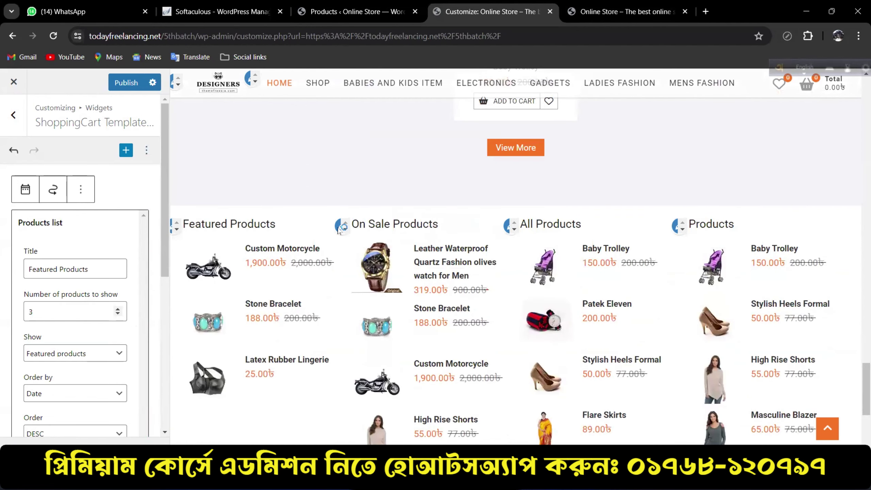
click(342, 226)
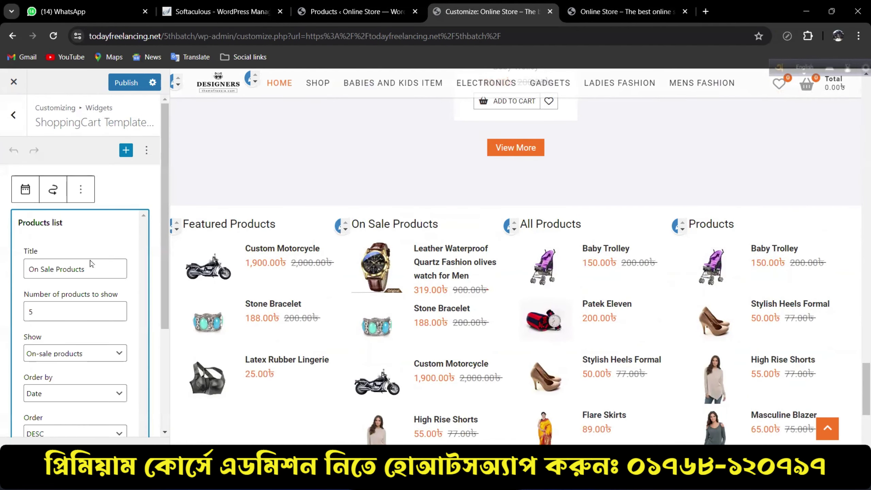
drag(53, 312, 21, 307)
text(3)
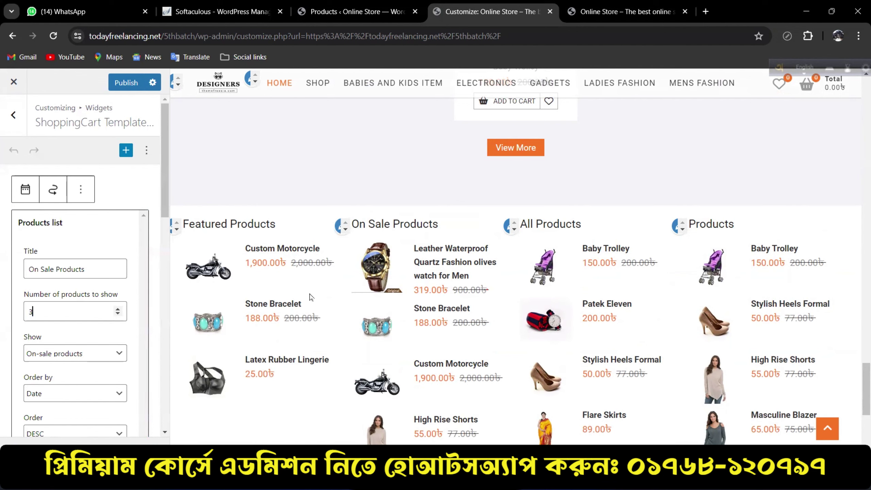
Set the All Products and Products list counts to 3.
click(508, 230)
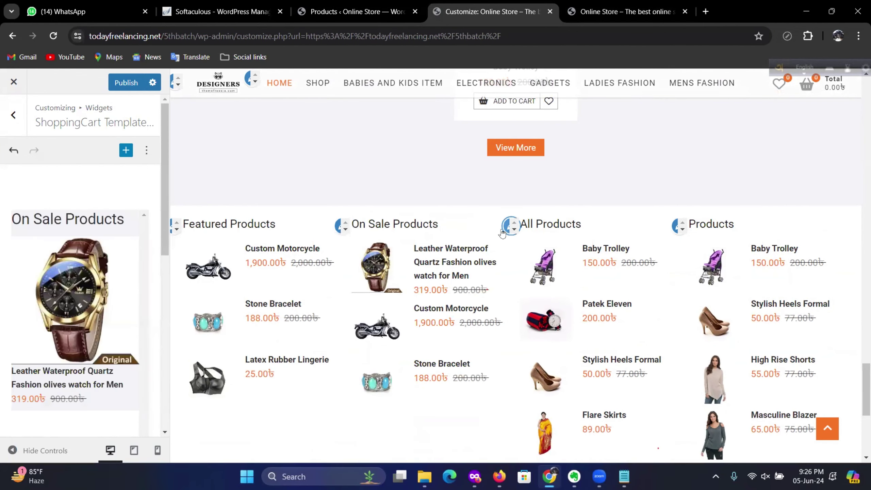
drag(55, 304, 1, 318)
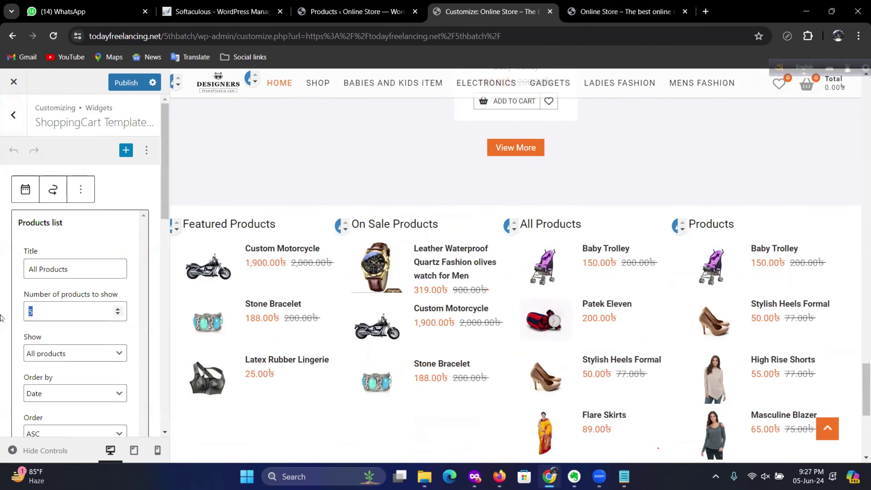
text(3)
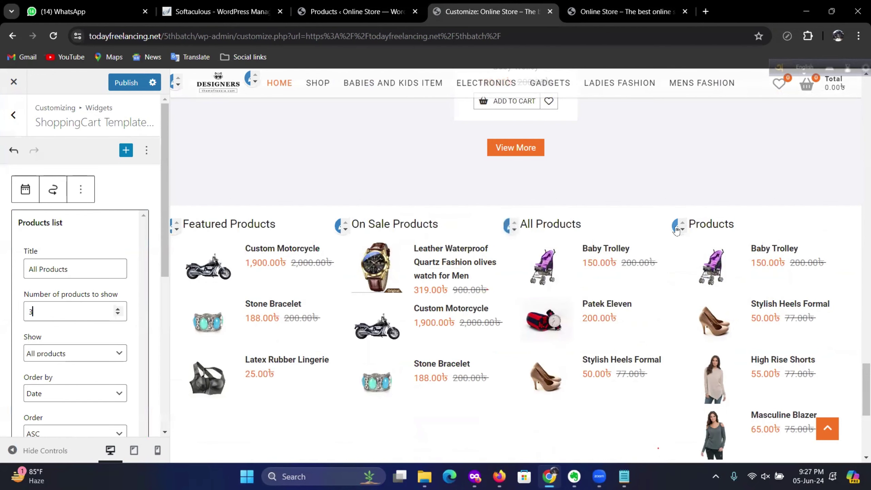
click(387, 235)
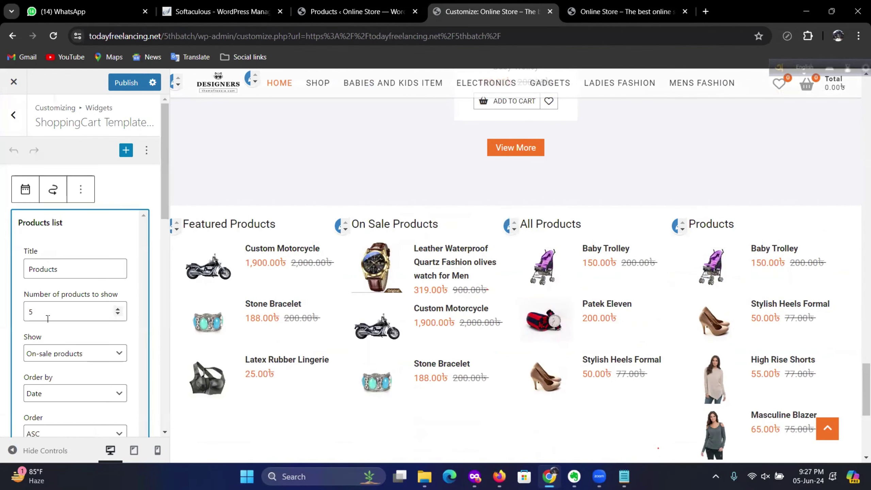
drag(48, 317, 2, 312)
text(3)
Keep On-sale products as the source of the Products list.
scroll(654, 232, down, 3)
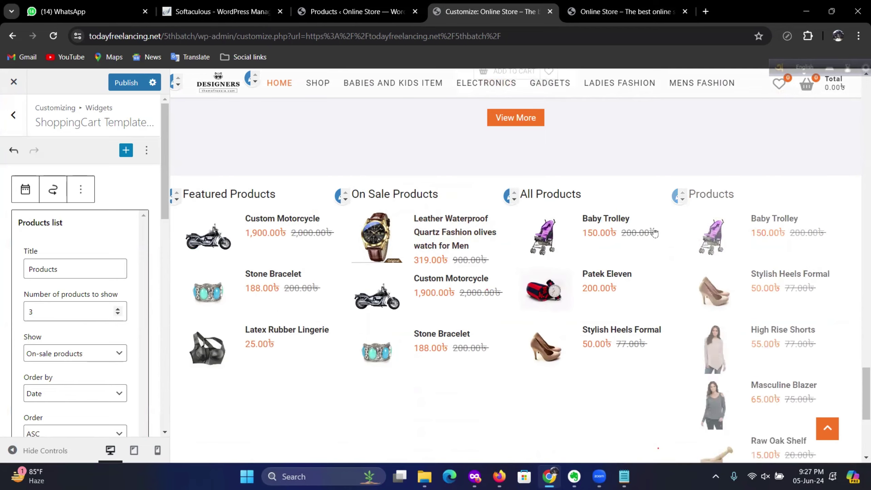
scroll(654, 232, up, 3)
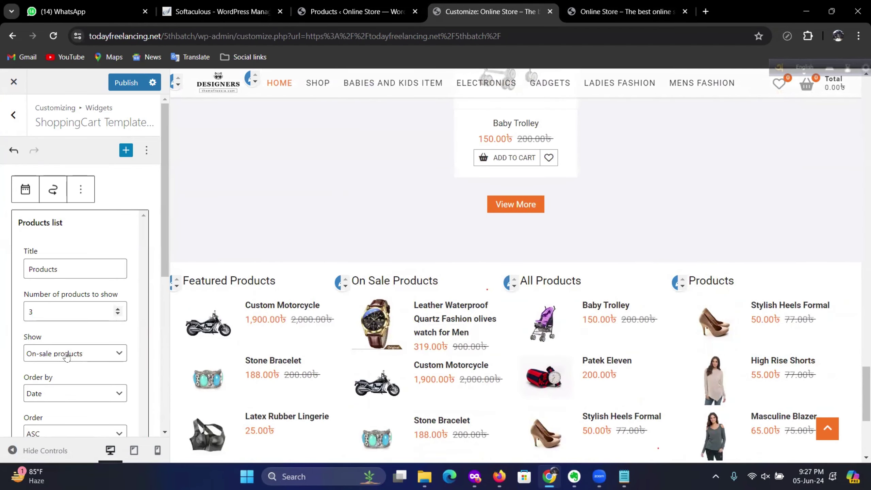
scroll(67, 357, down, 3)
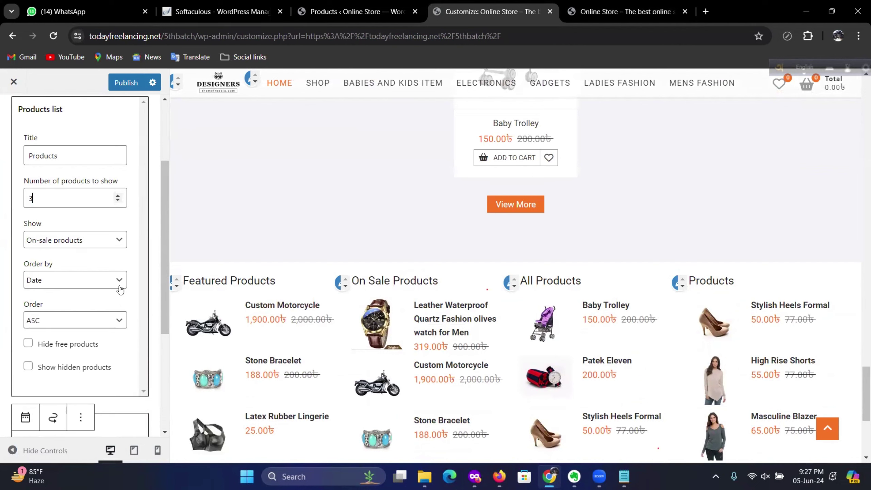
click(122, 244)
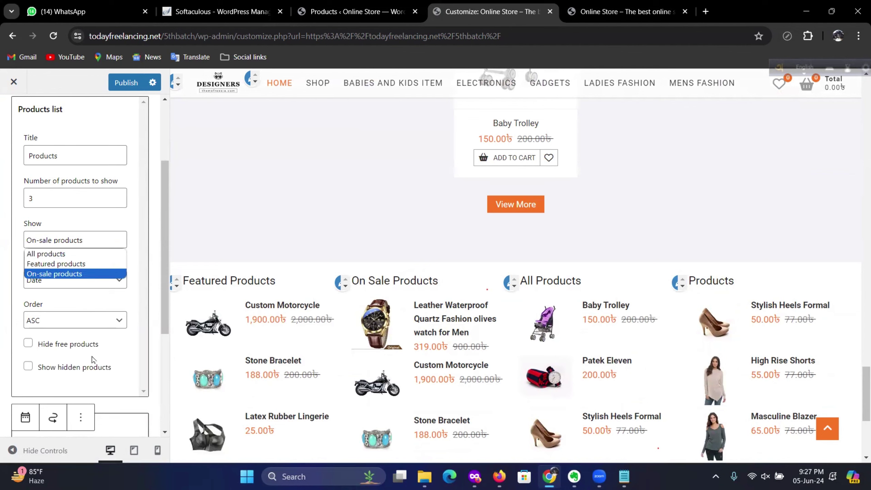
click(116, 134)
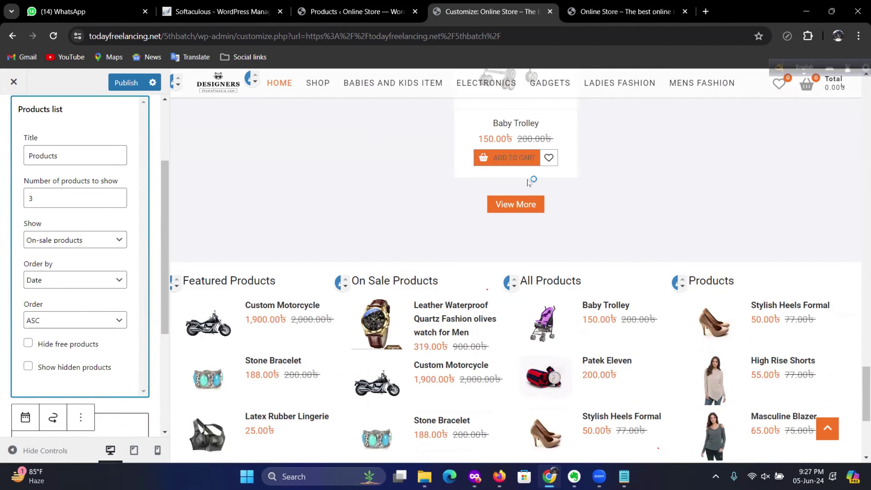
scroll(428, 219, down, 5)
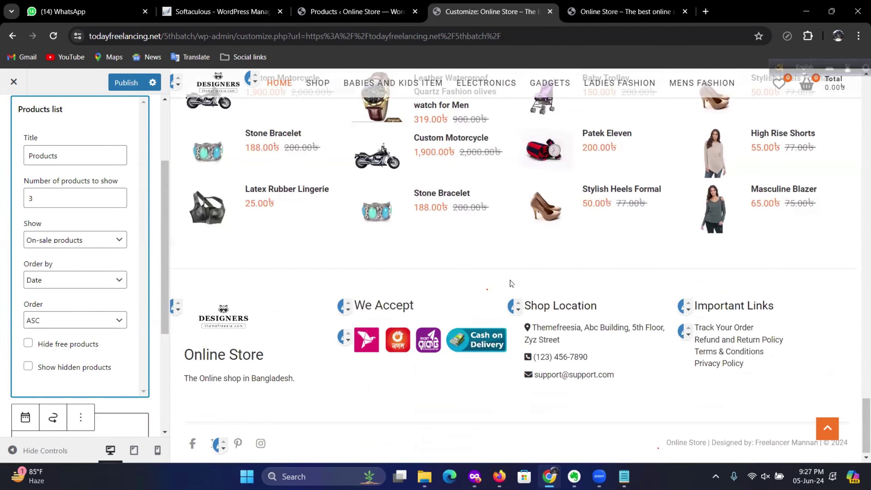
scroll(510, 281, up, 12)
scroll(510, 280, up, 10)
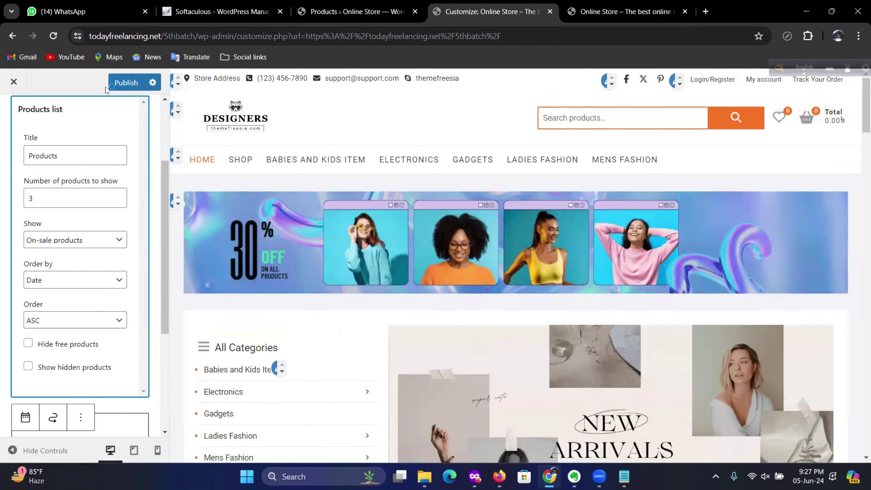
Publish the trimmed footer product lists.
click(115, 85)
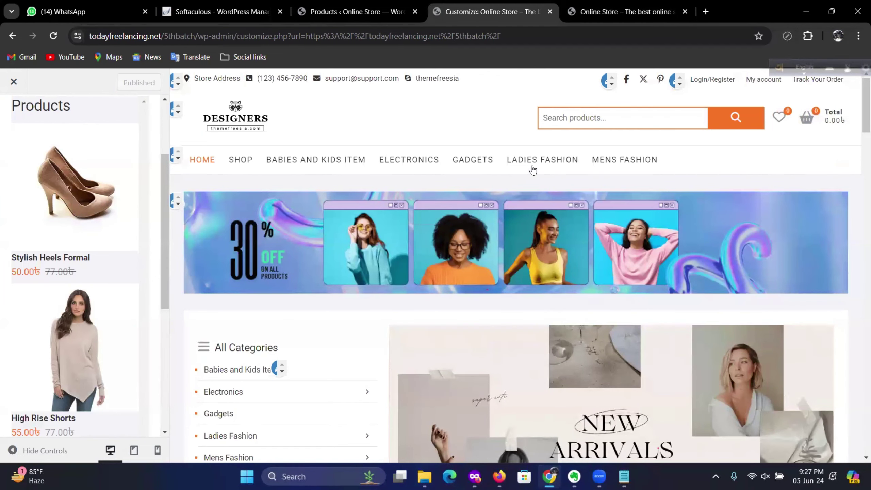
scroll(600, 185, down, 8)
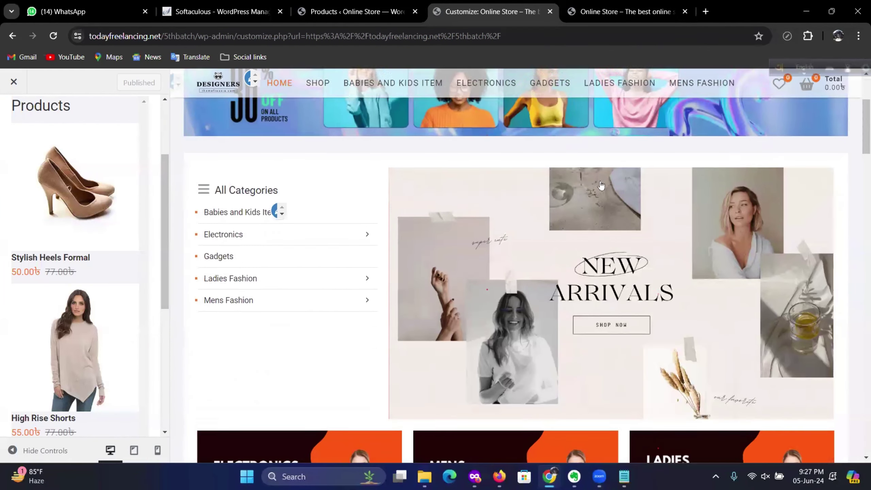
scroll(600, 186, up, 8)
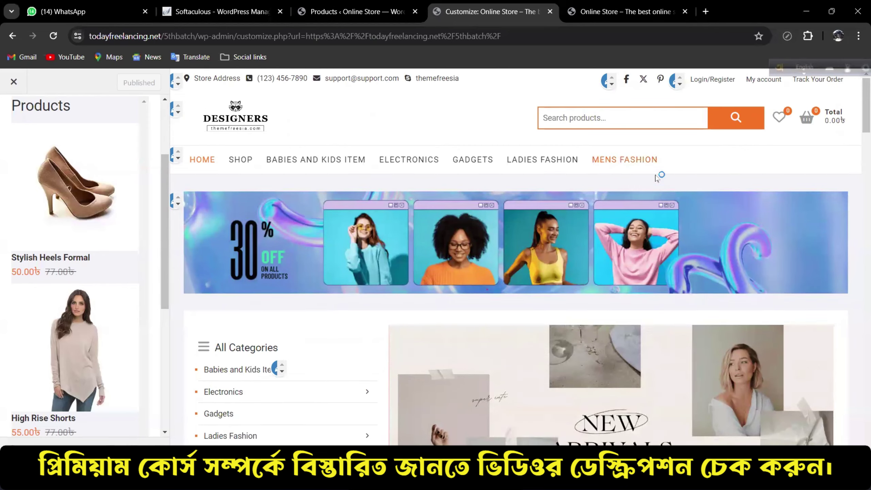
scroll(673, 186, down, 5)
scroll(672, 186, up, 5)
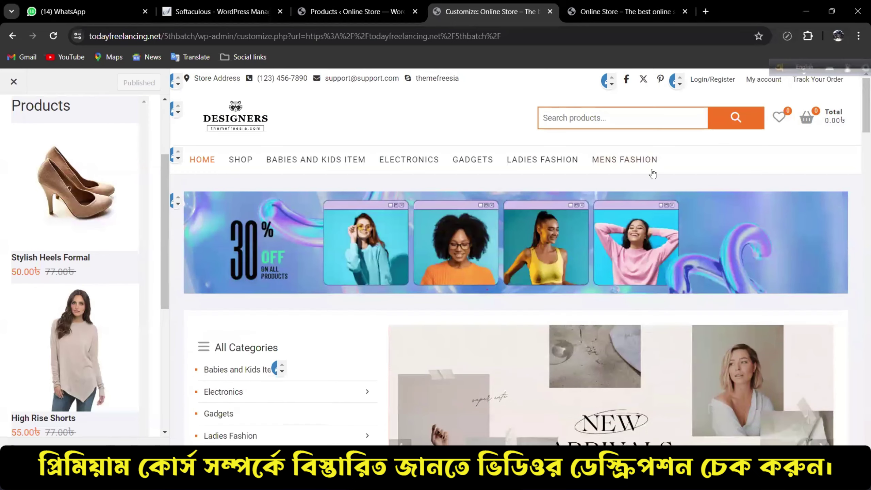
scroll(652, 174, down, 8)
scroll(651, 173, down, 2)
scroll(317, 219, up, 4)
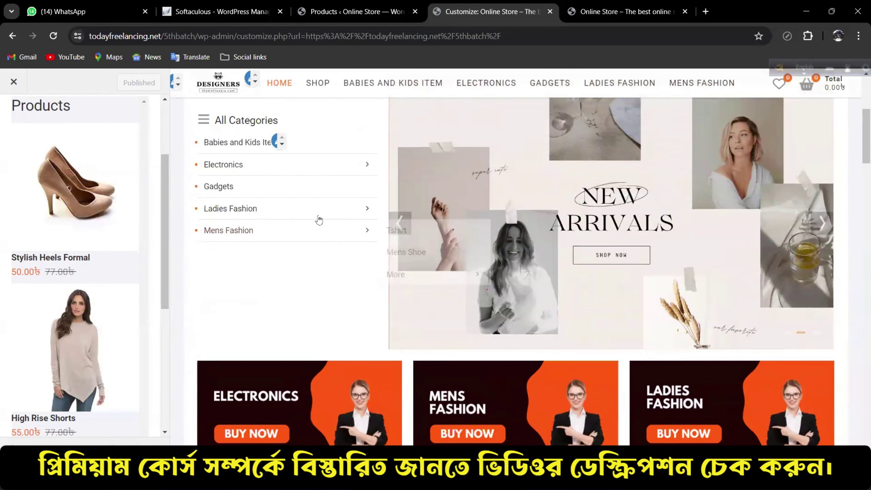
scroll(457, 218, down, 7)
scroll(458, 217, down, 3)
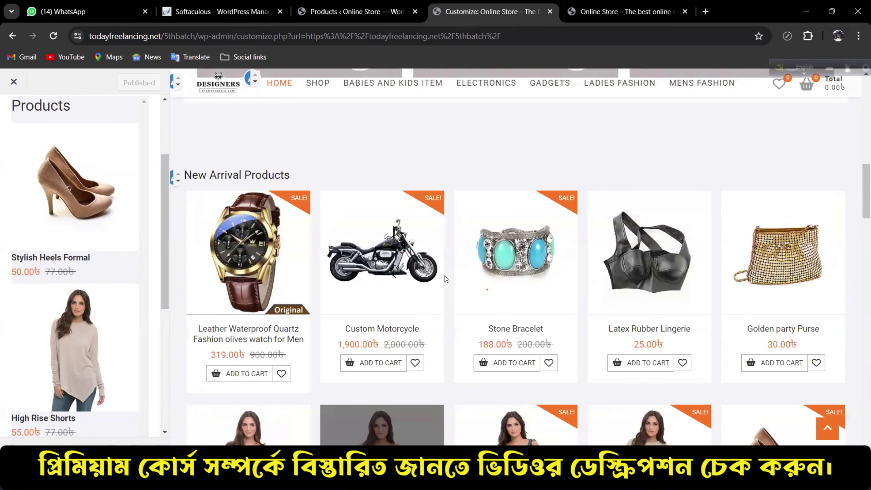
click(461, 302)
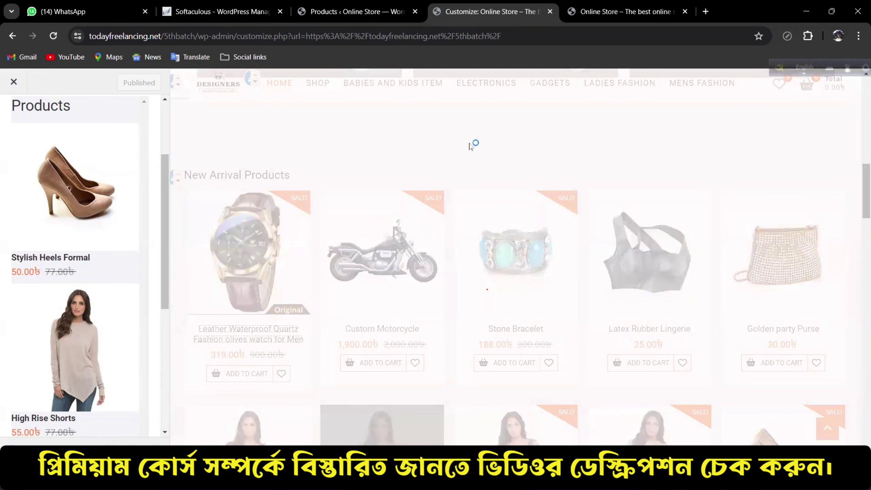
Close the Customizer and open the Baby Trolley product page on the live store.
click(550, 11)
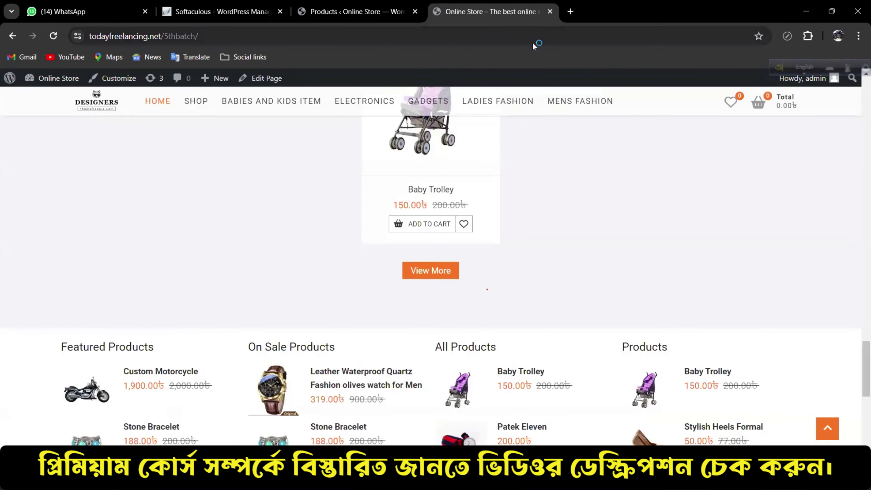
scroll(158, 238, up, 3)
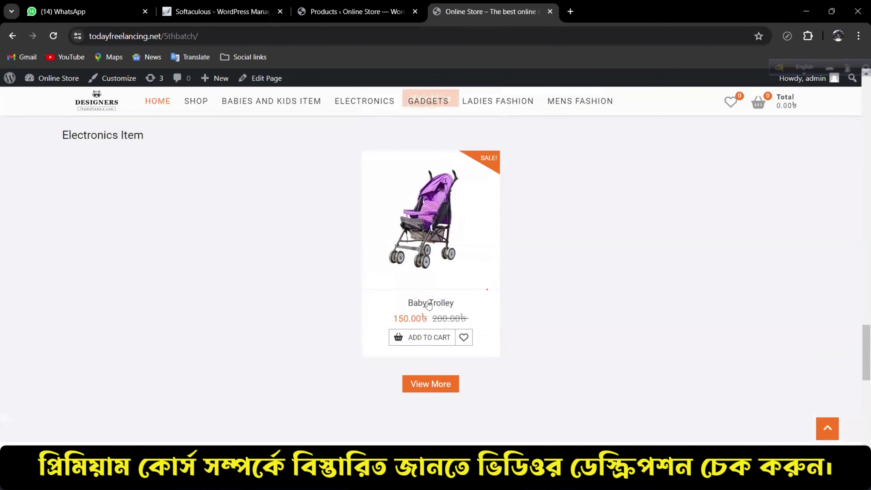
click(398, 278)
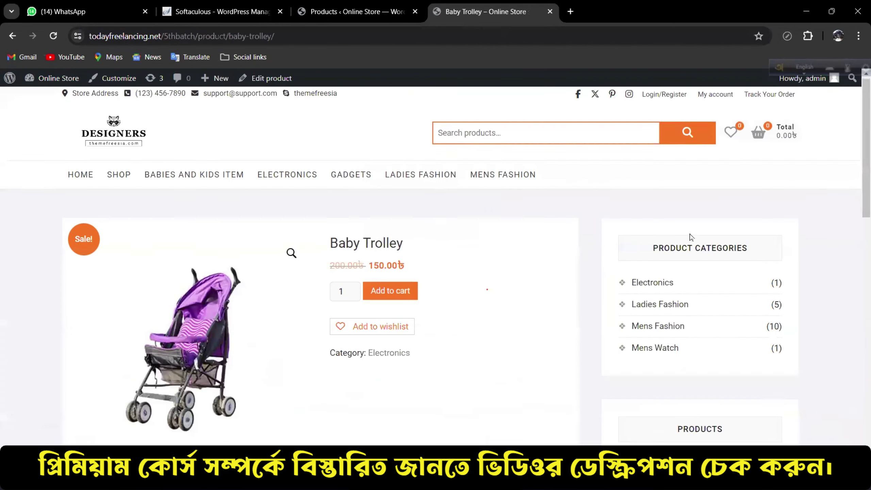
Scroll through the Baby Trolley page's sidebar to review its product lists.
scroll(580, 274, down, 6)
scroll(586, 302, up, 5)
scroll(617, 291, down, 3)
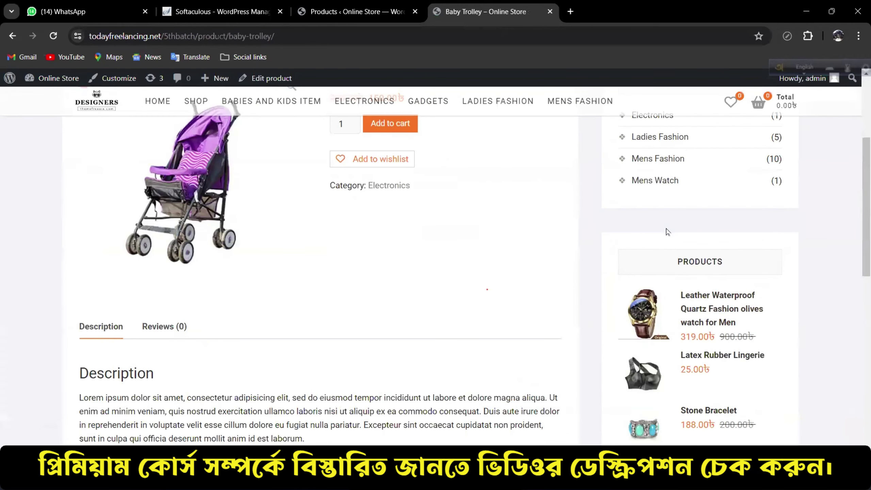
scroll(721, 357, up, 3)
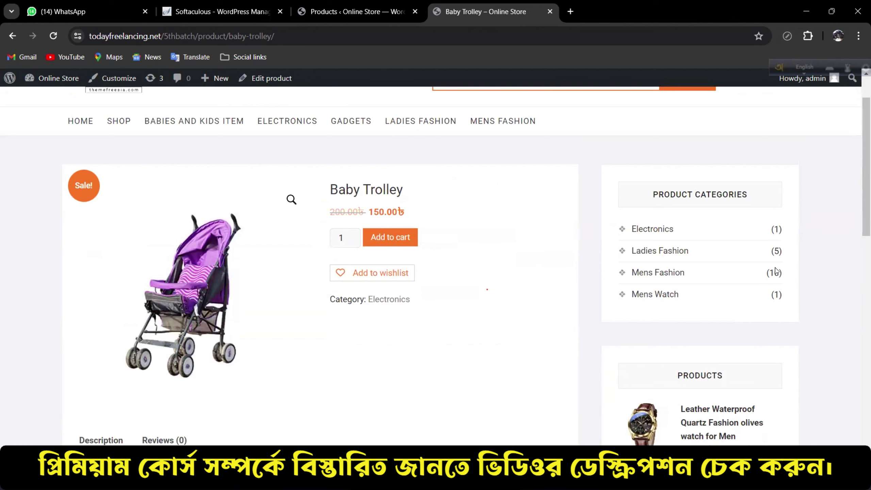
scroll(776, 269, down, 2)
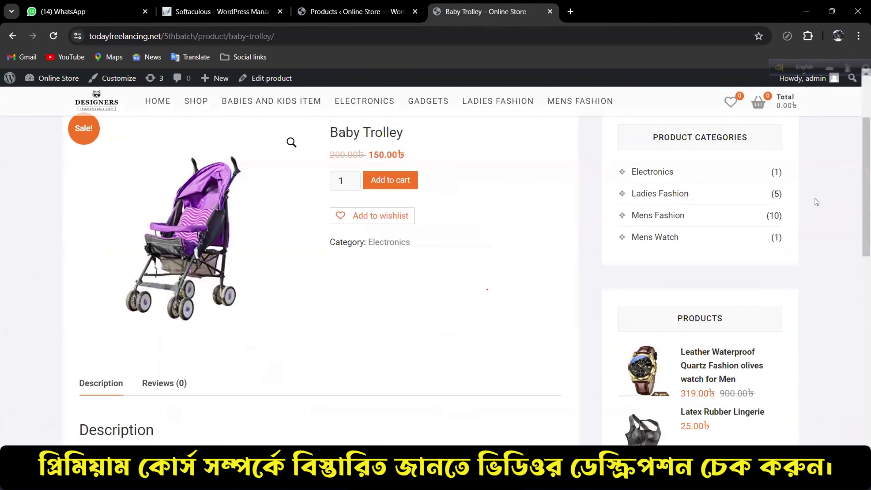
scroll(774, 275, down, 5)
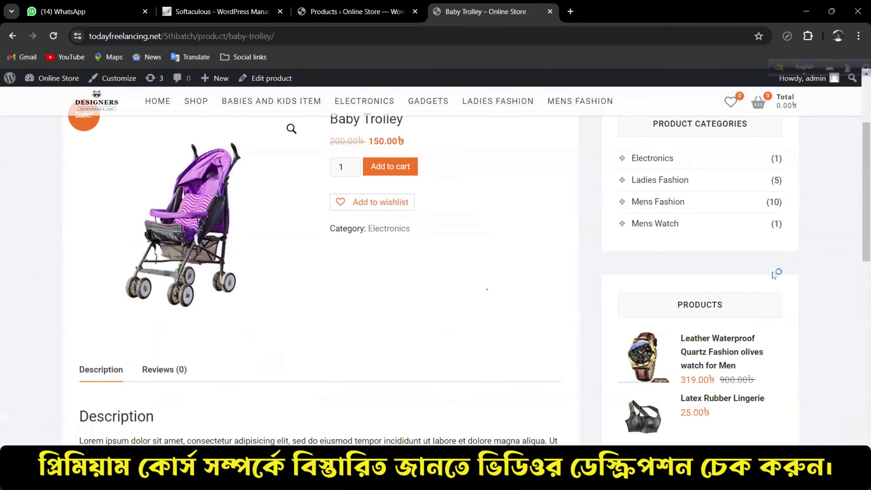
scroll(705, 229, down, 4)
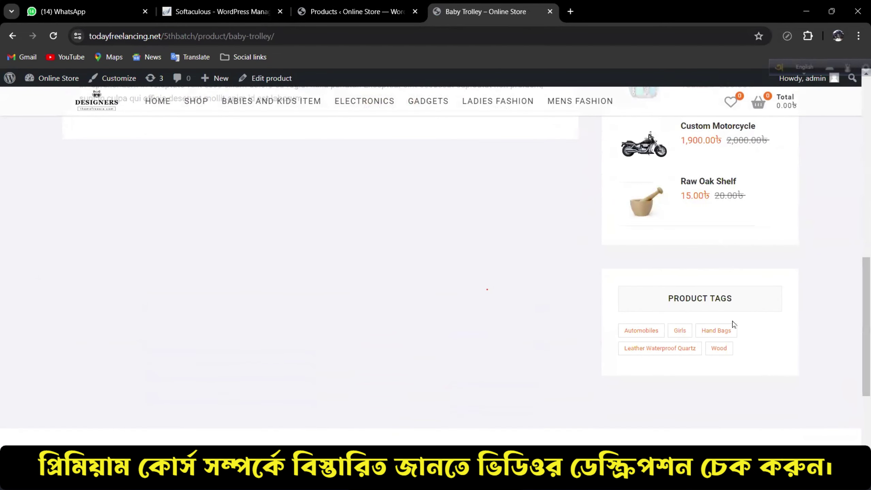
scroll(702, 334, down, 2)
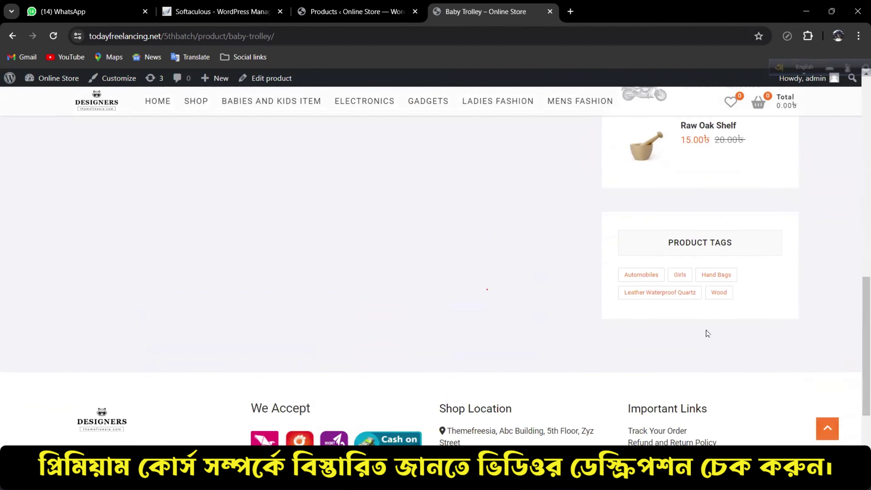
scroll(708, 333, up, 2)
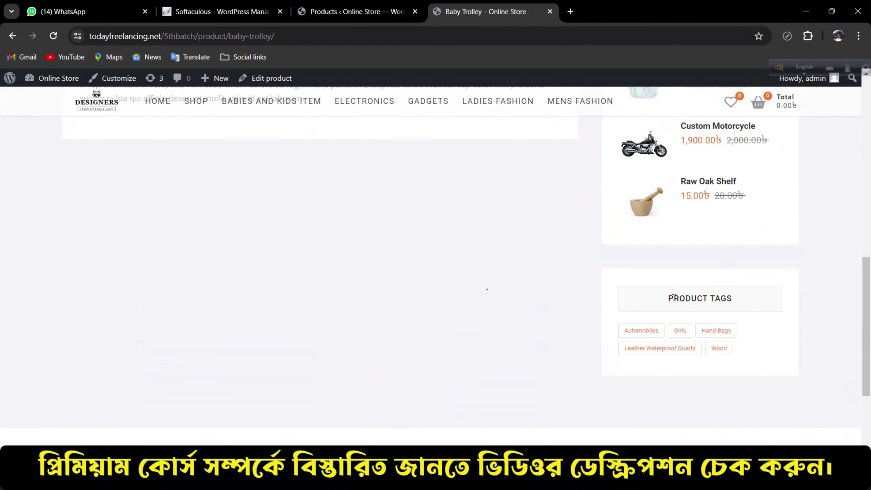
scroll(672, 299, up, 6)
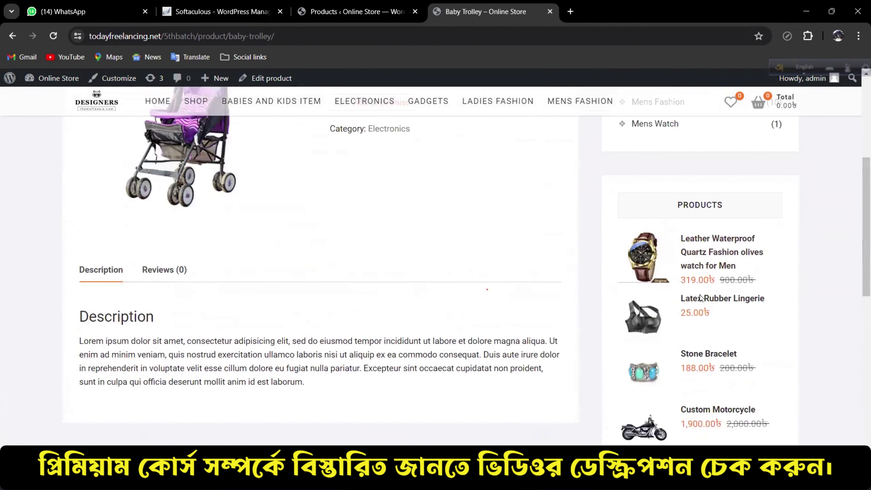
scroll(708, 288, down, 3)
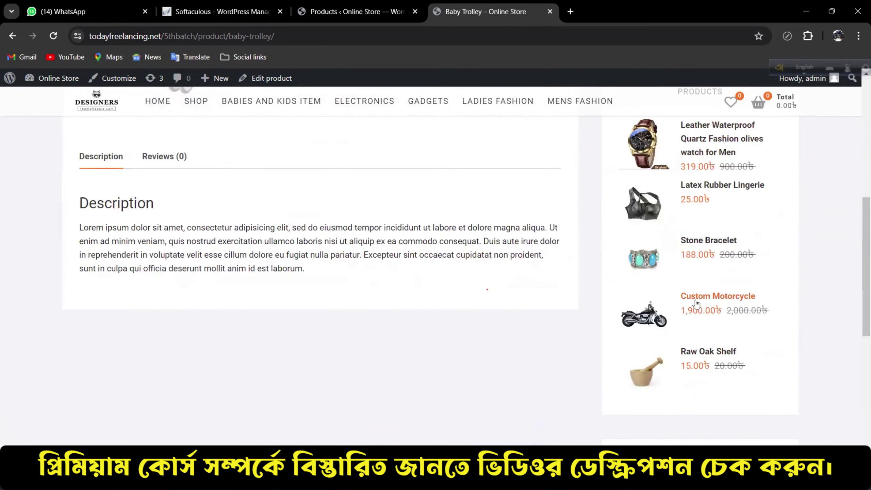
scroll(696, 301, up, 3)
scroll(696, 300, up, 7)
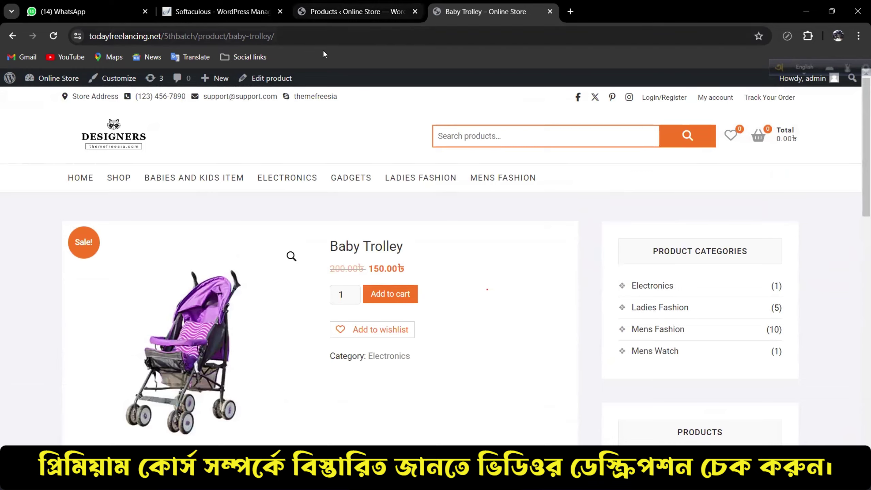
click(343, 11)
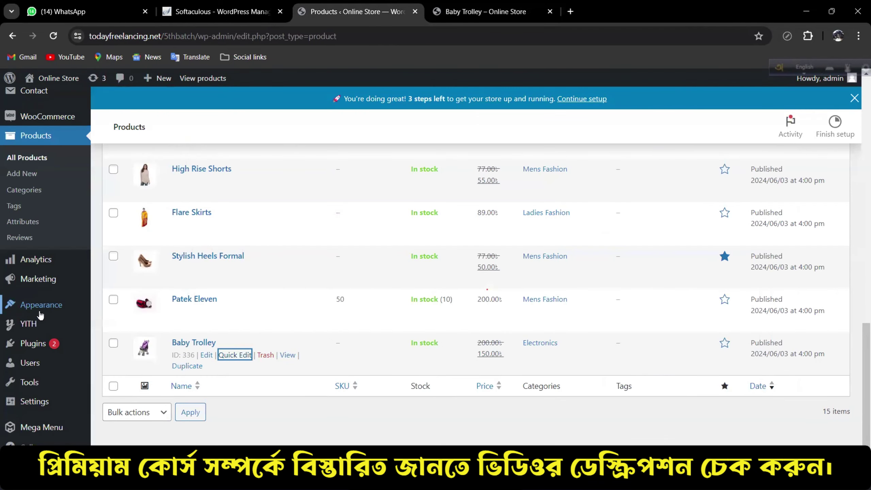
Open Appearance > Widgets, dismiss the welcome dialog, and expand the WooCommerce Sidebar area.
mouse_move(58, 309)
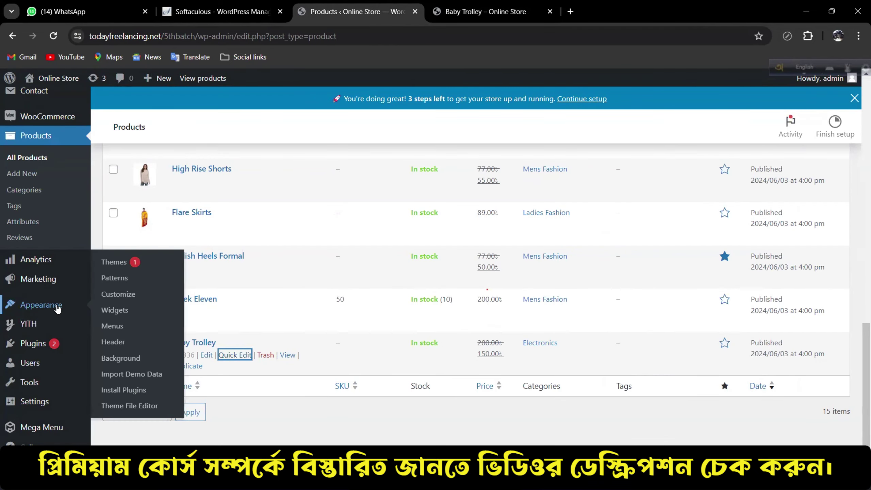
click(118, 312)
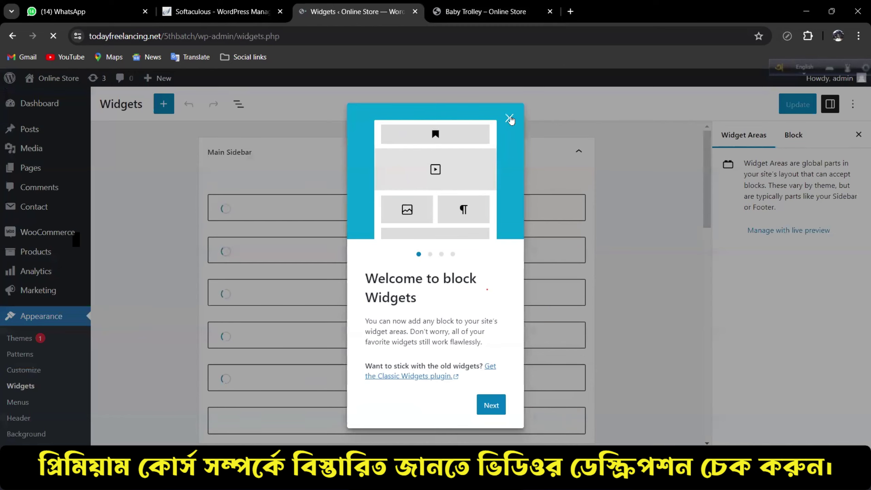
click(510, 119)
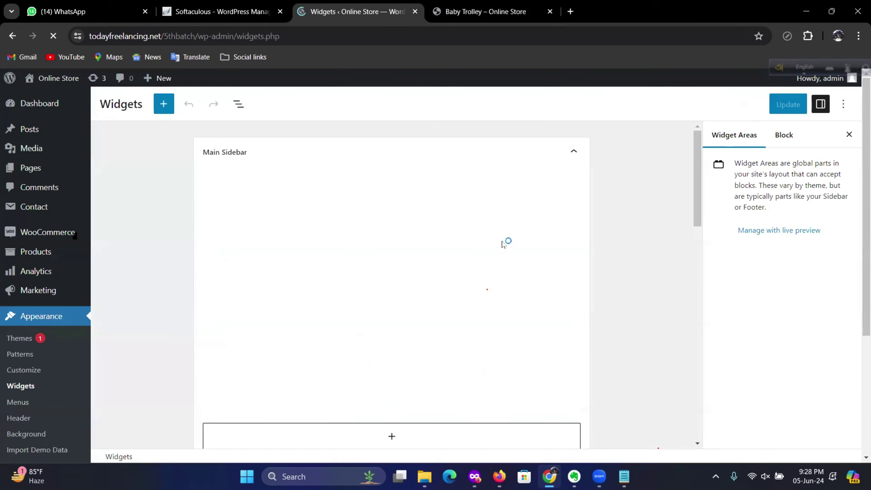
mouse_move(501, 244)
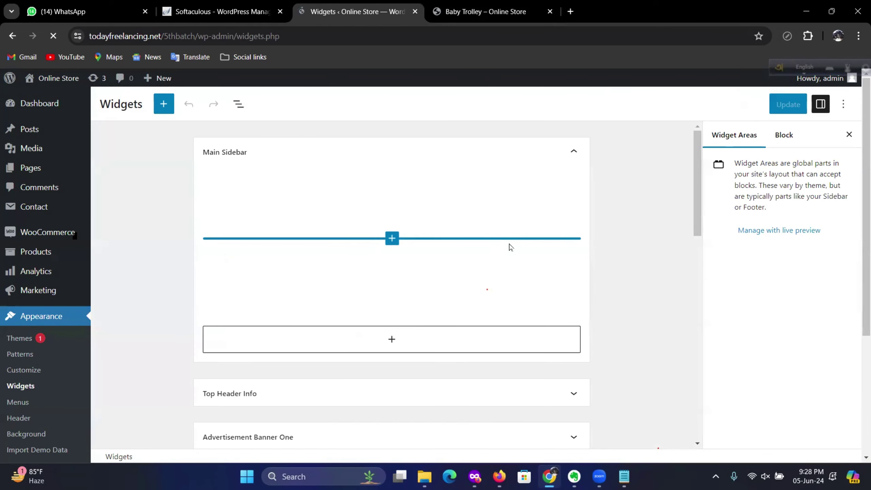
scroll(522, 250, down, 20)
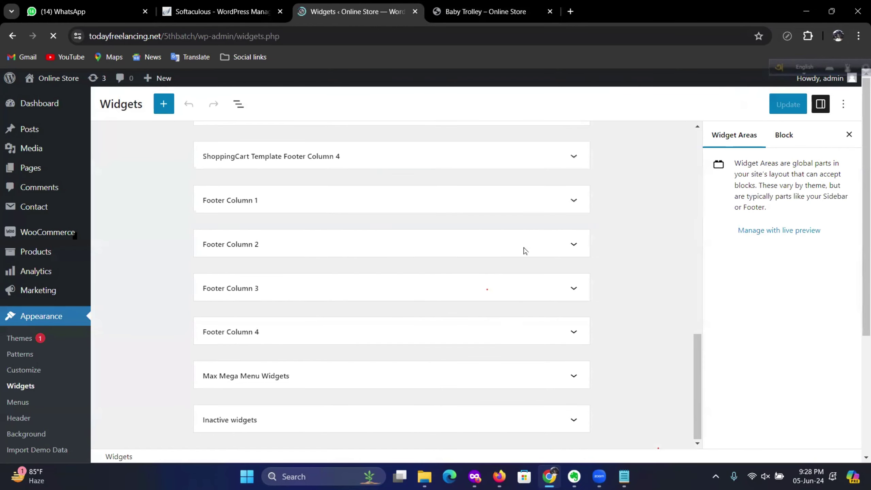
scroll(524, 252, up, 5)
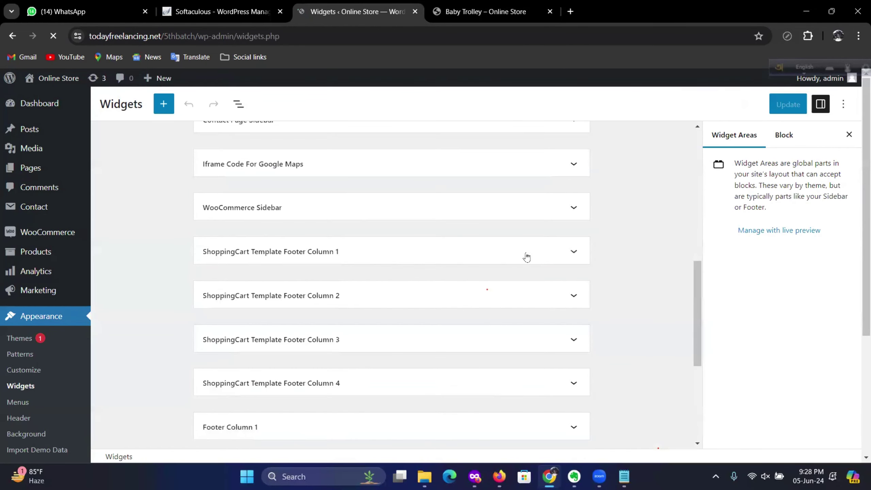
click(574, 209)
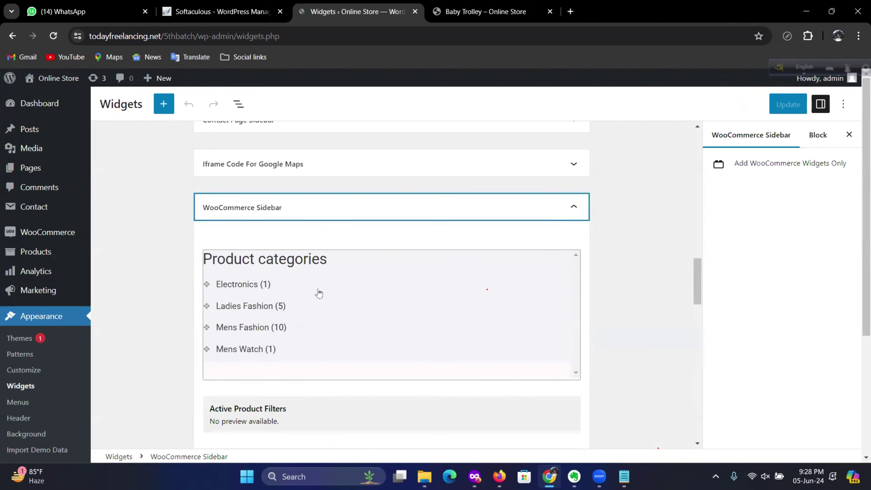
scroll(347, 273, down, 5)
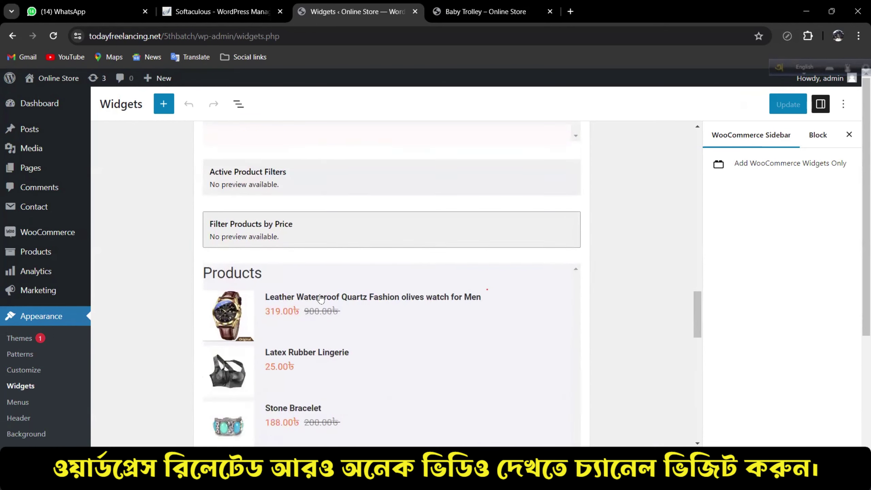
scroll(308, 299, down, 5)
scroll(299, 203, down, 3)
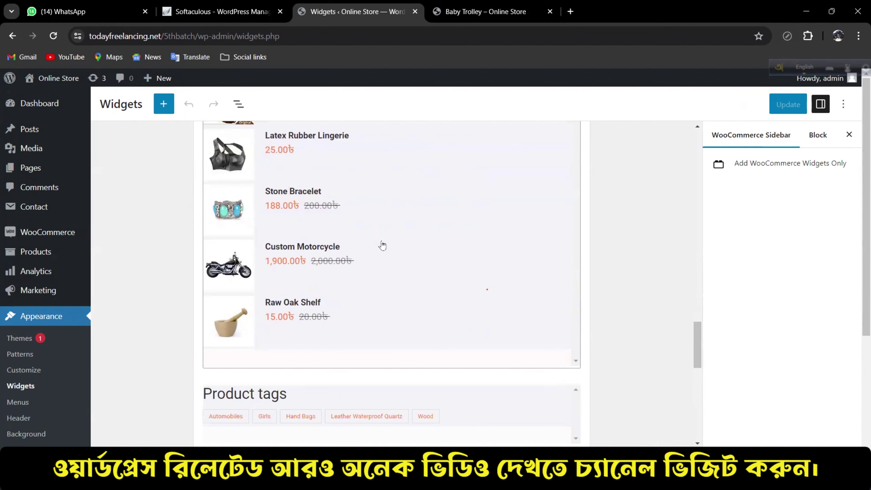
scroll(275, 290, down, 3)
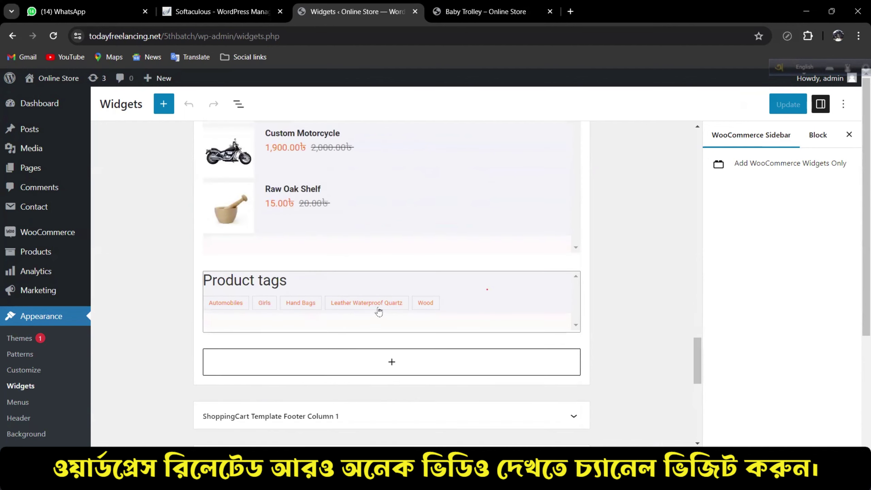
Delete the Product Tag Cloud widget from the WooCommerce Sidebar.
click(484, 296)
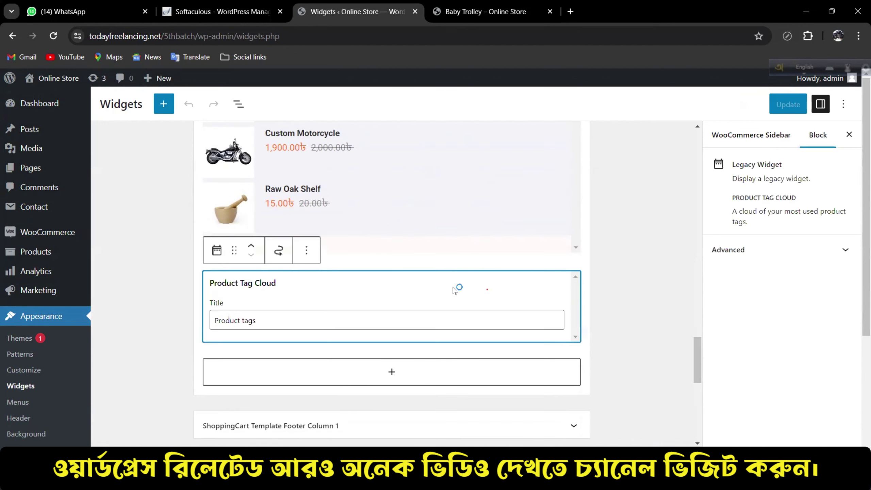
click(307, 255)
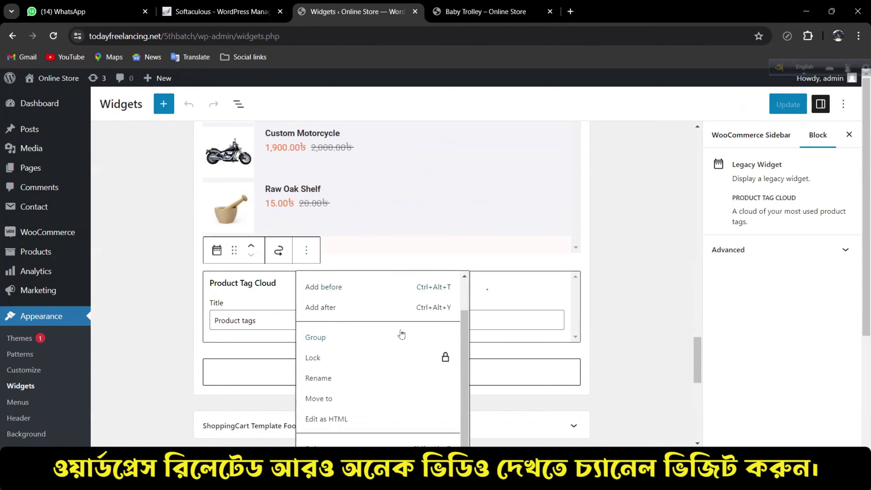
scroll(399, 335, down, 2)
click(336, 452)
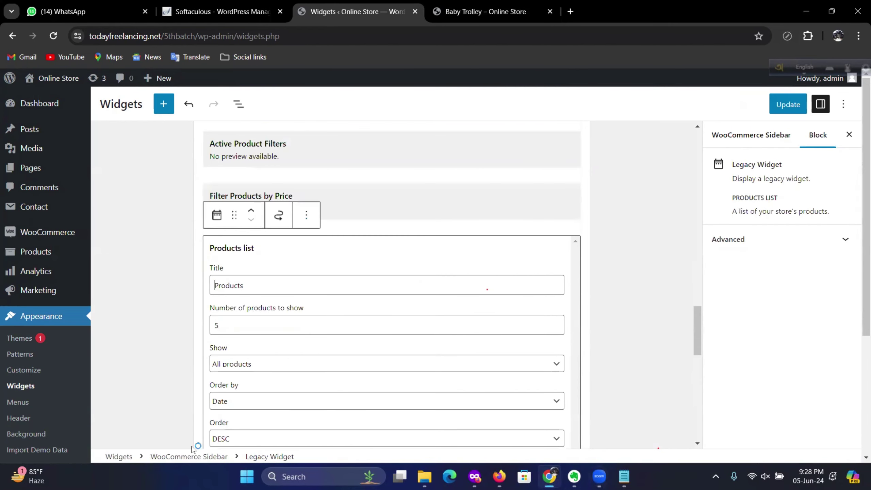
Change the Products widget's number of products to show from 5 to 8 and save.
scroll(387, 265, up, 10)
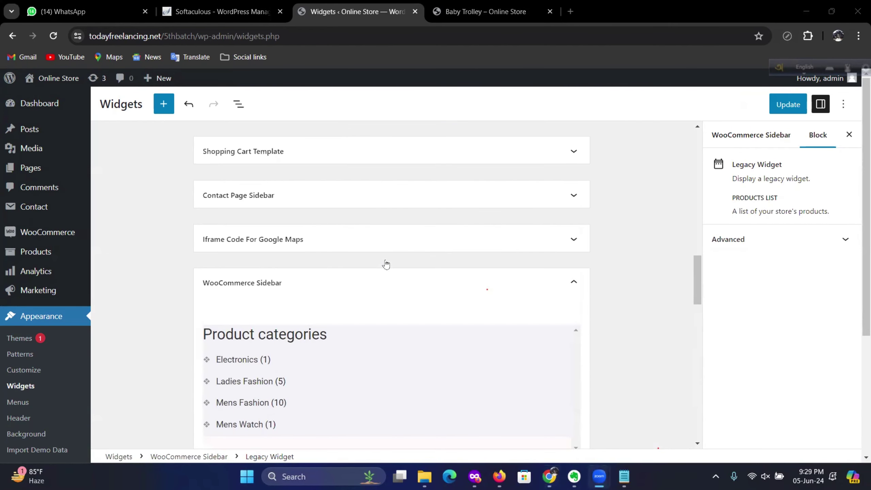
scroll(386, 264, down, 13)
scroll(387, 264, up, 3)
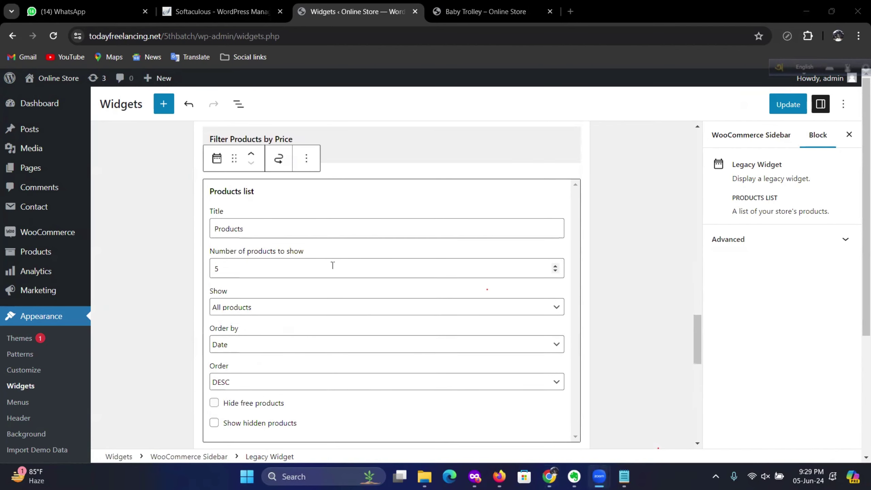
double_click(232, 270)
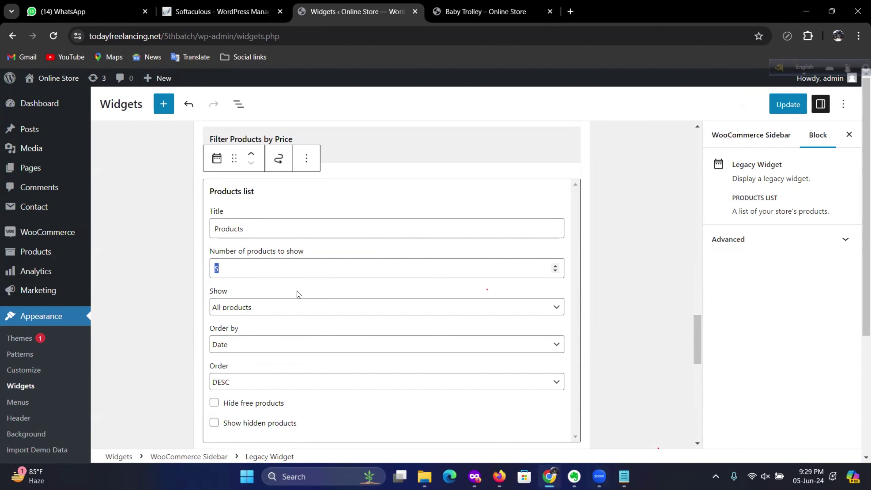
text(8)
click(785, 111)
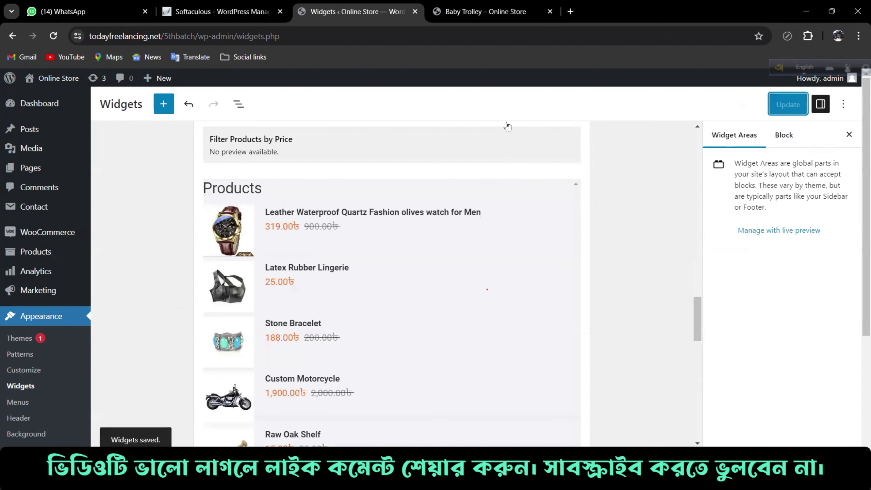
Reload the Baby Trolley product page and scroll down to its sidebar Products list.
click(485, 11)
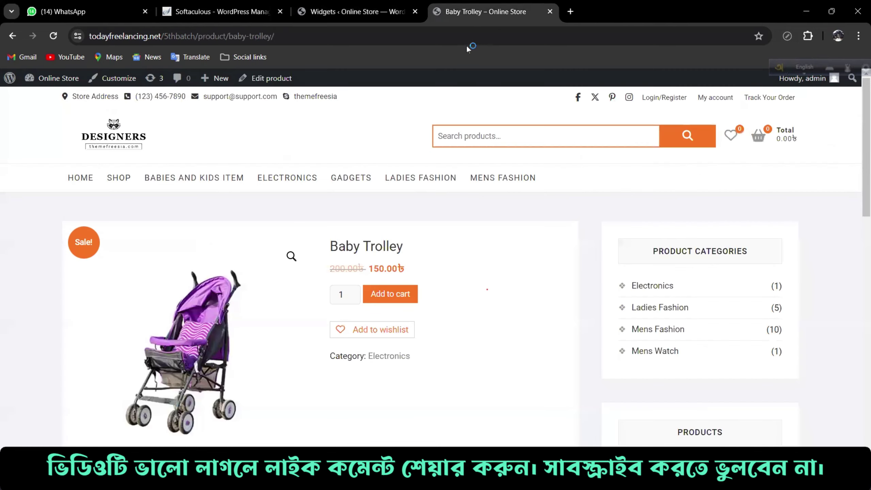
click(52, 36)
scroll(560, 245, down, 10)
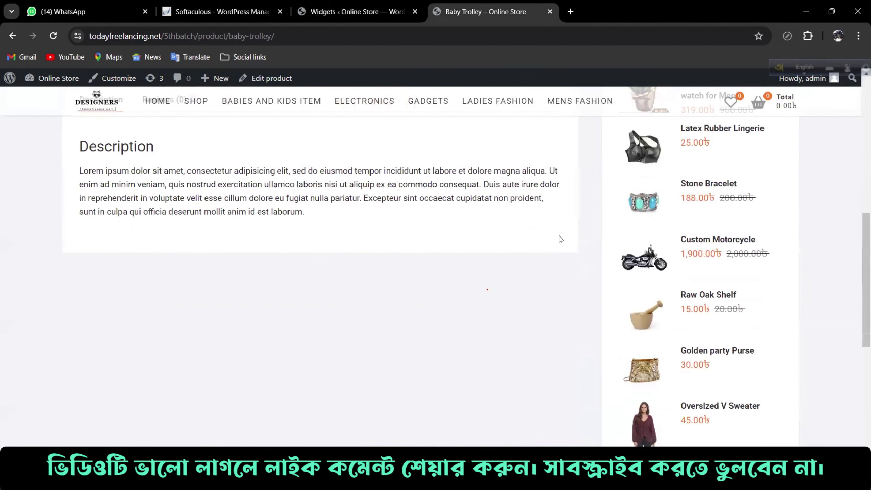
scroll(560, 239, down, 5)
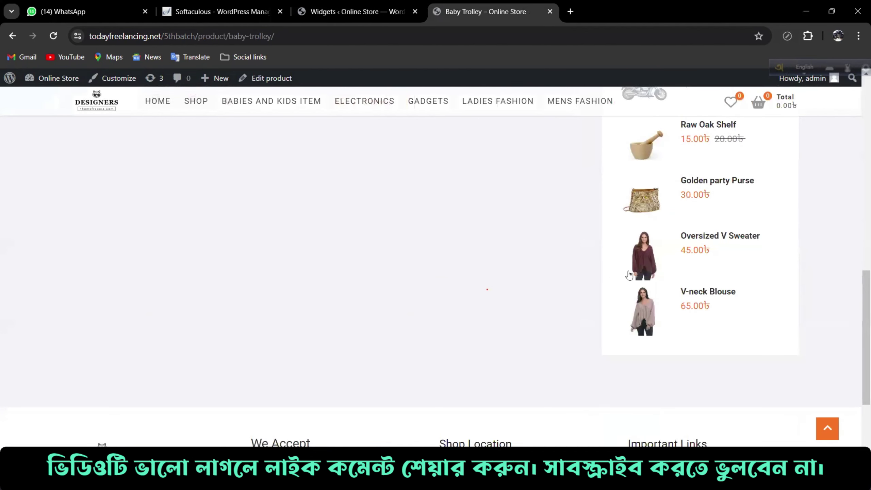
scroll(696, 284, down, 4)
scroll(696, 282, up, 5)
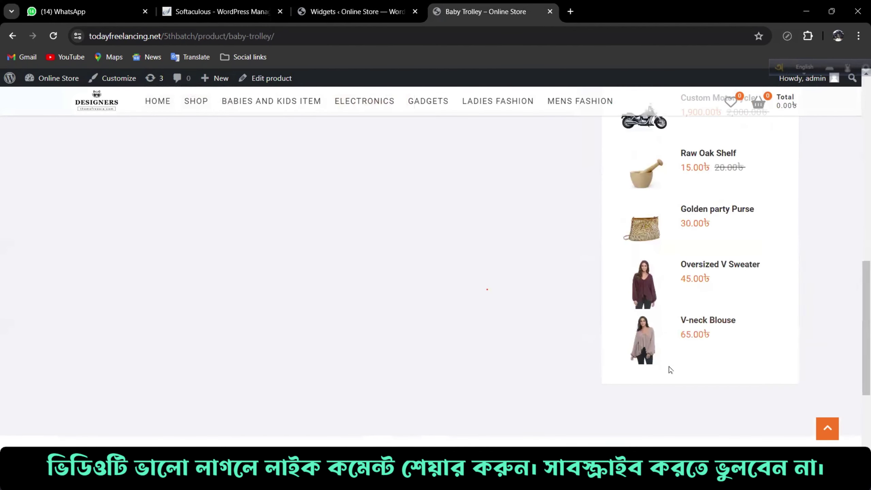
scroll(688, 393, down, 3)
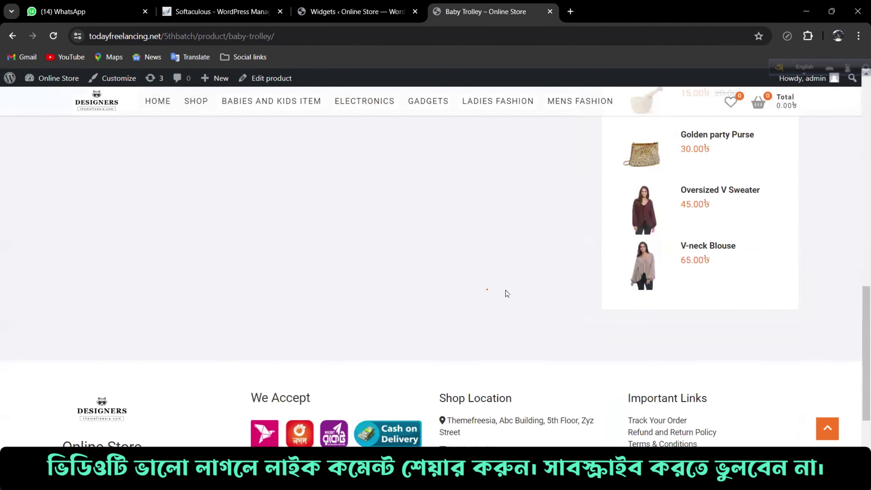
scroll(506, 292, down, 3)
scroll(501, 281, up, 15)
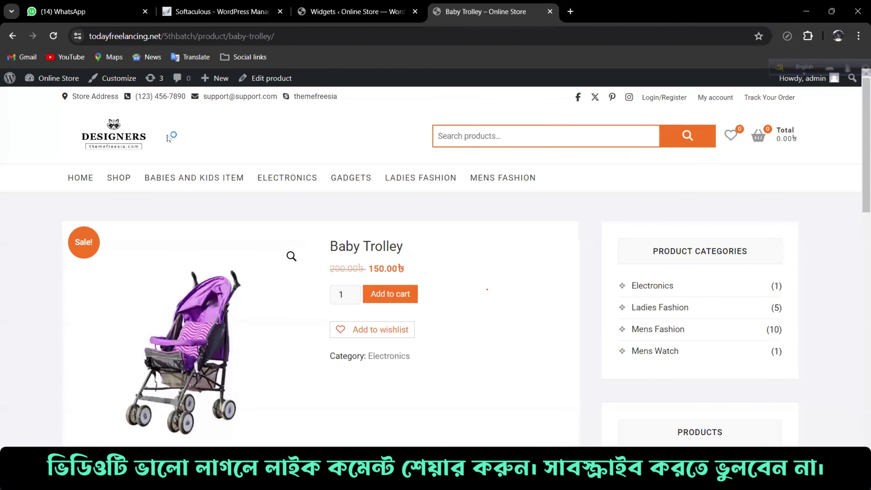
Go to the store homepage via the Designers logo, briefly glancing at the course notes.
click(115, 143)
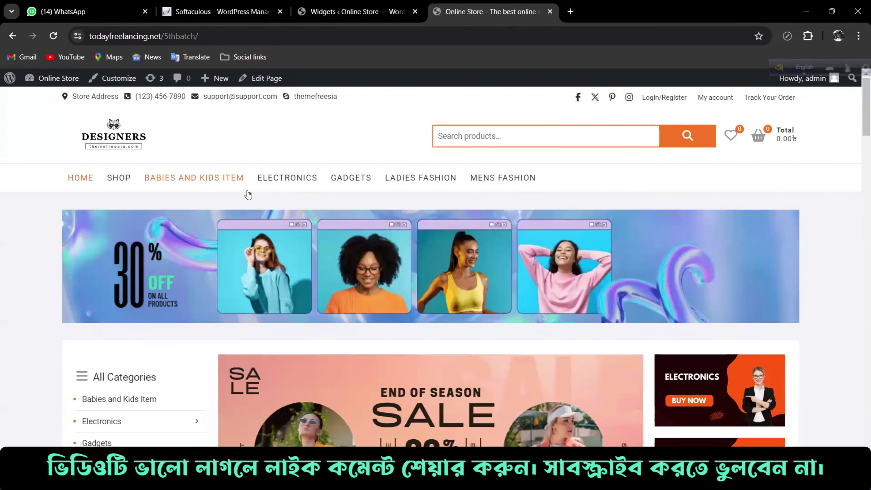
scroll(315, 151, down, 3)
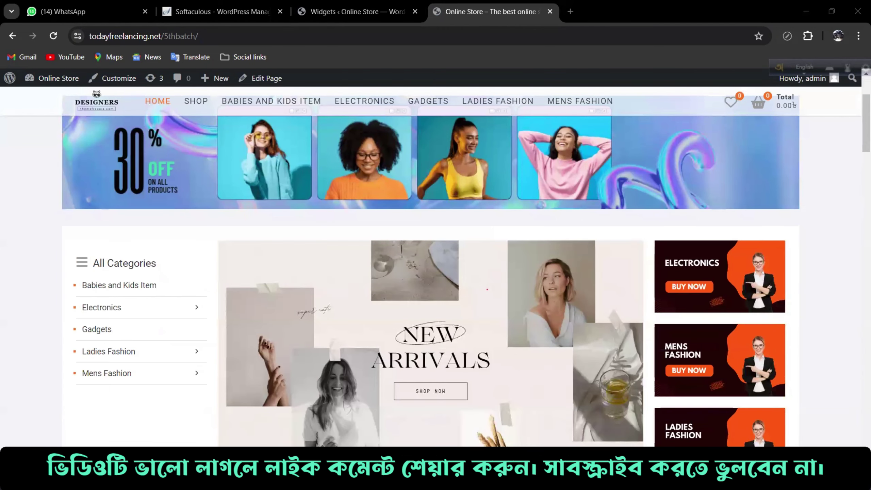
key(alt+Tab)
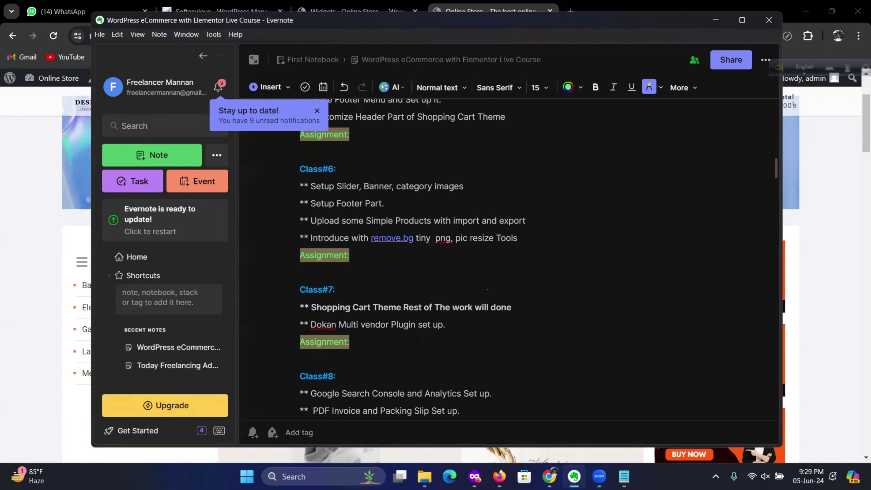
click(715, 22)
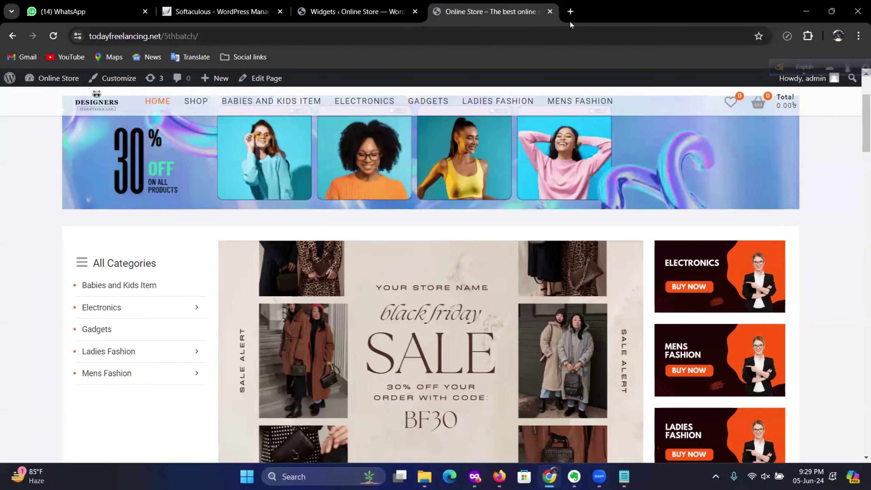
Search Google for 'dokan' in a new tab and scroll through the results.
click(570, 11)
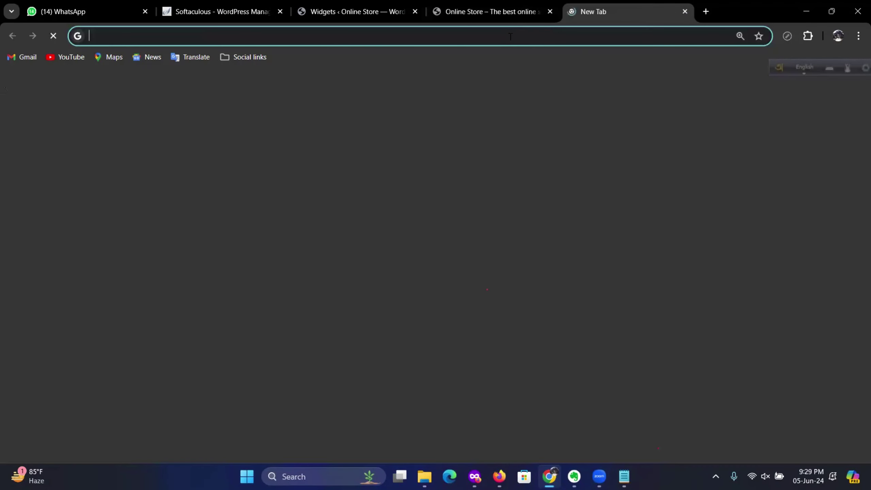
click(520, 36)
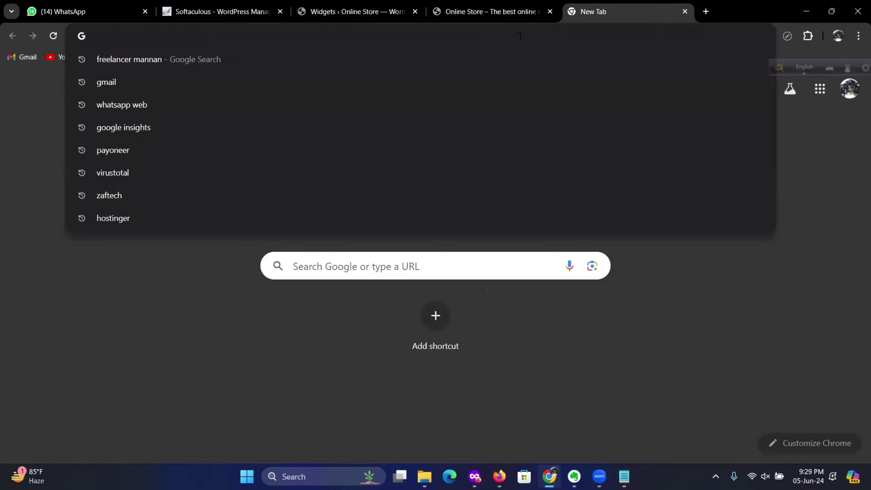
text(dokan)
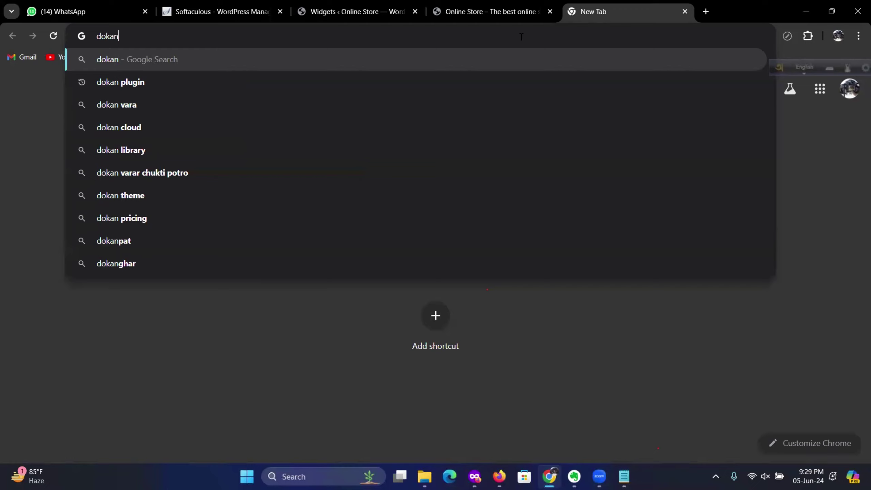
key(Return)
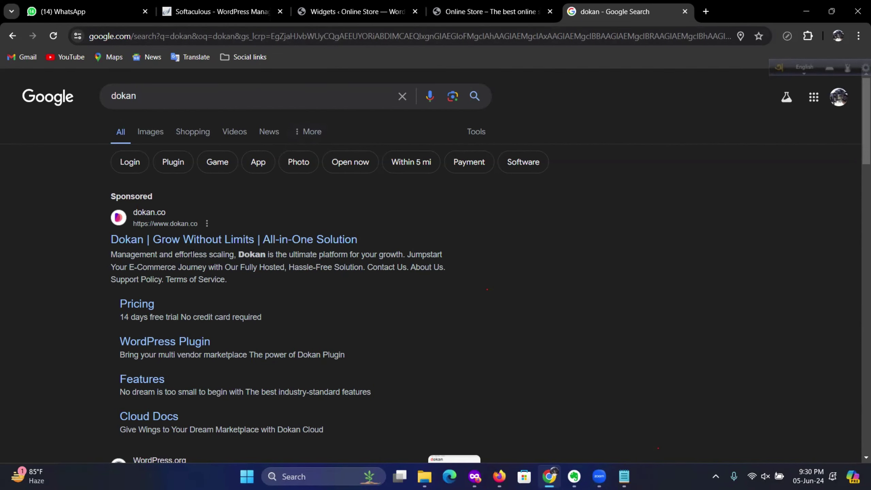
scroll(187, 233, down, 6)
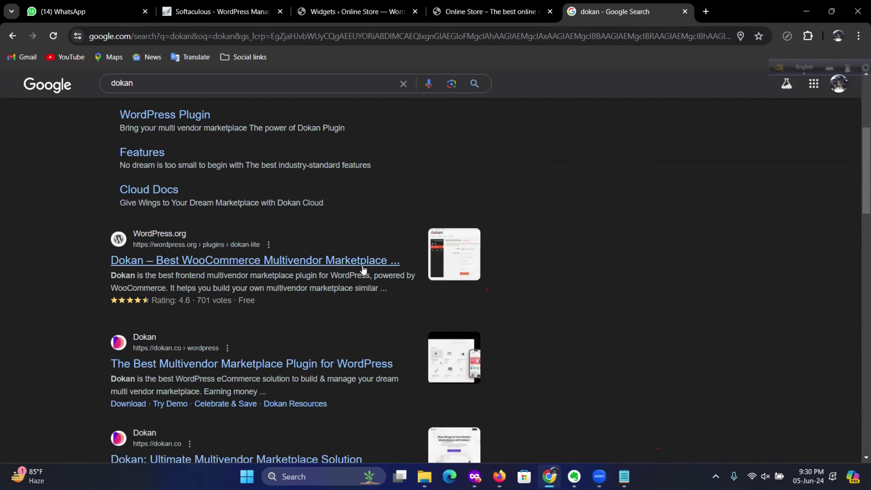
scroll(356, 269, down, 2)
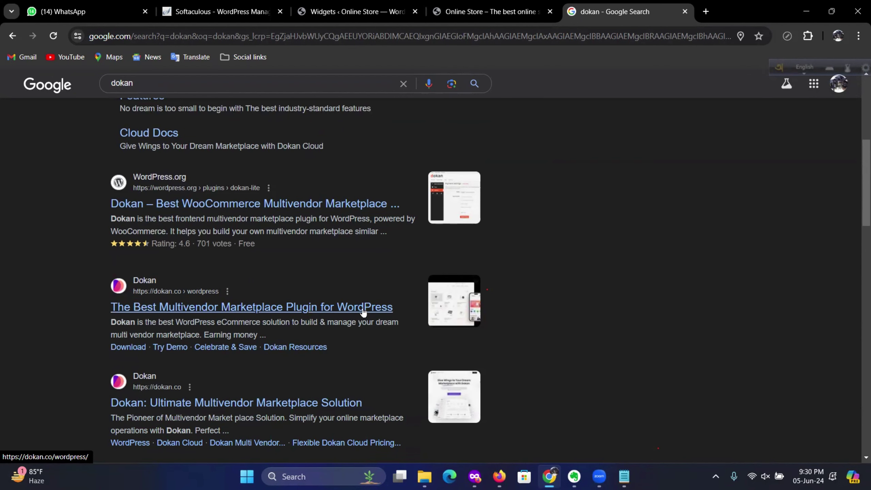
scroll(365, 312, down, 3)
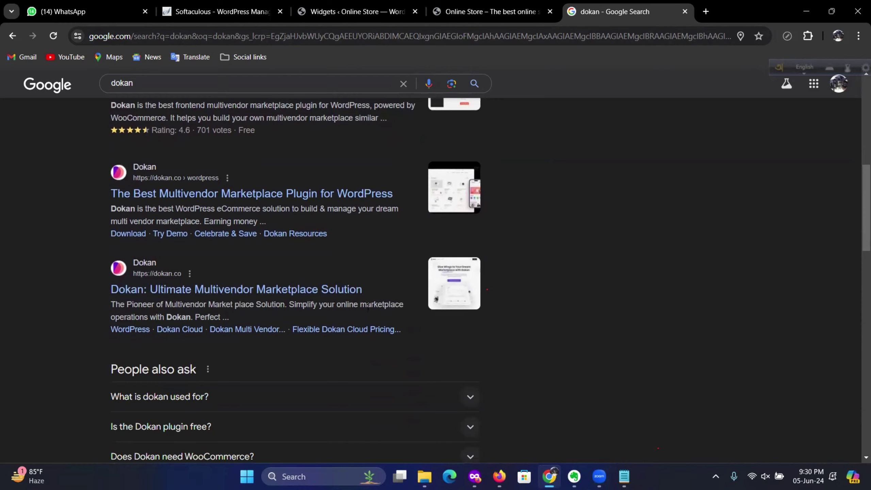
scroll(368, 305, up, 5)
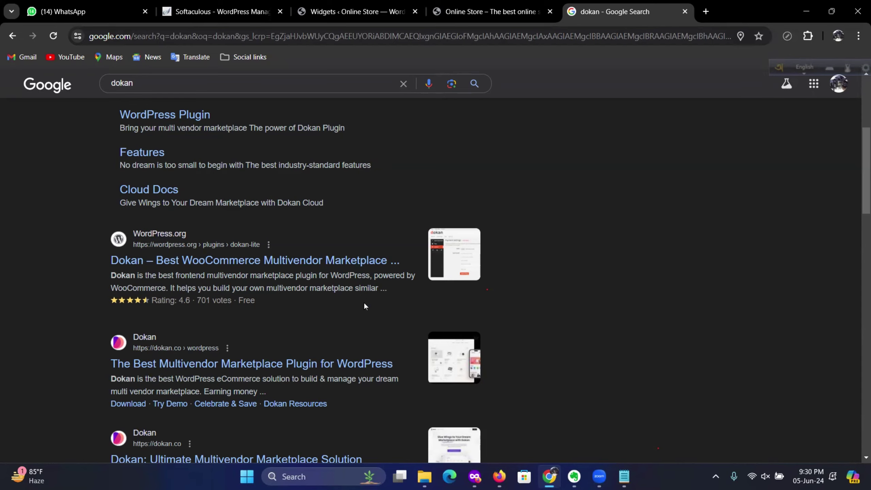
scroll(364, 305, up, 5)
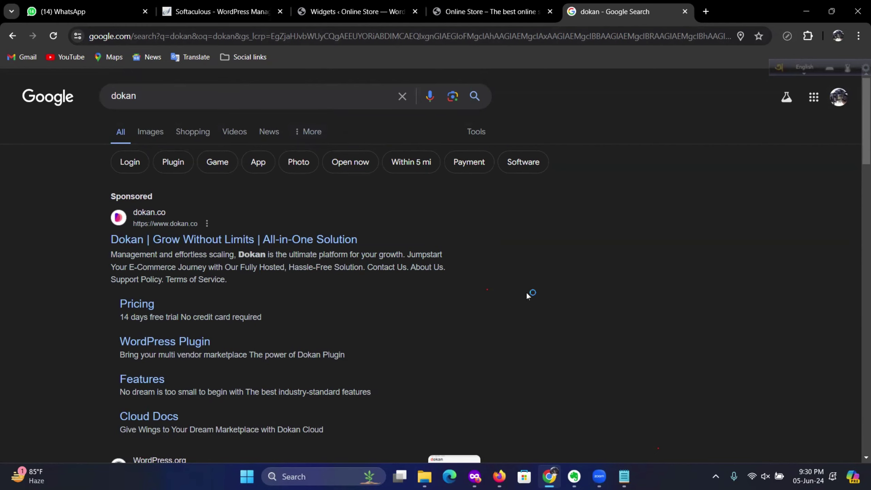
scroll(527, 296, down, 2)
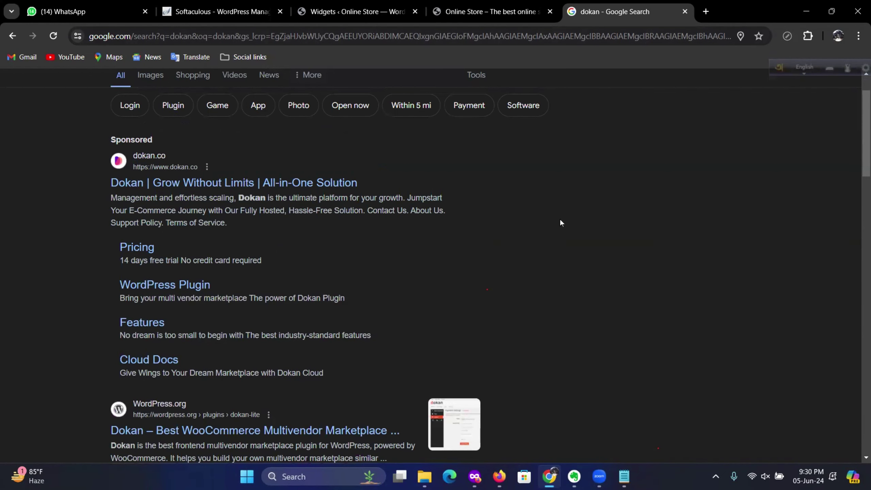
scroll(561, 220, up, 2)
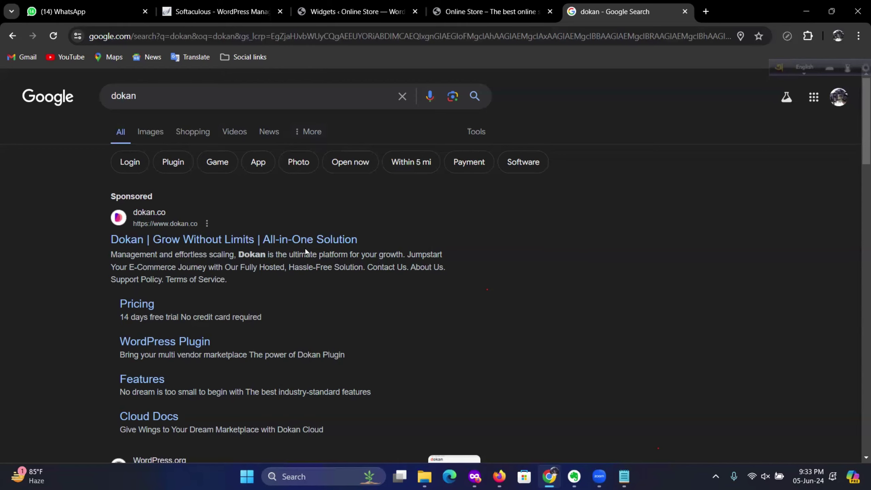
Open the dokan.co result 'The Best Multivendor Marketplace Plugin for WordPress' and skim its page.
scroll(241, 254, down, 5)
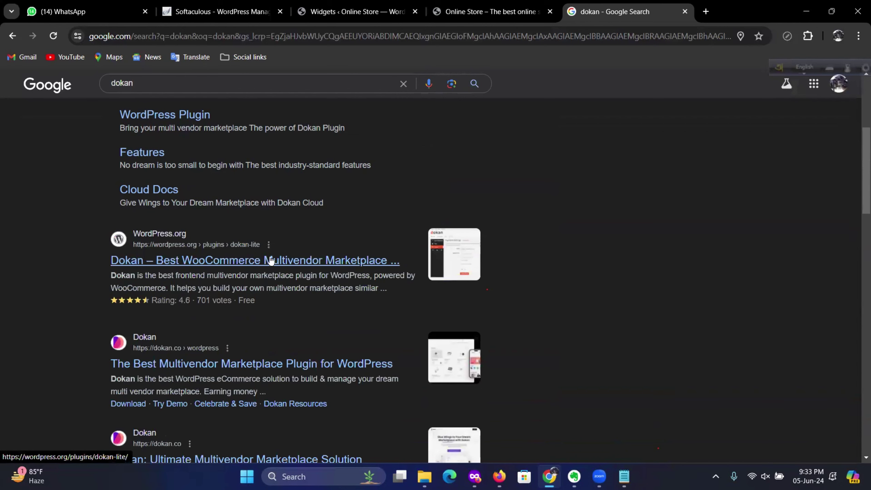
scroll(321, 299, down, 1)
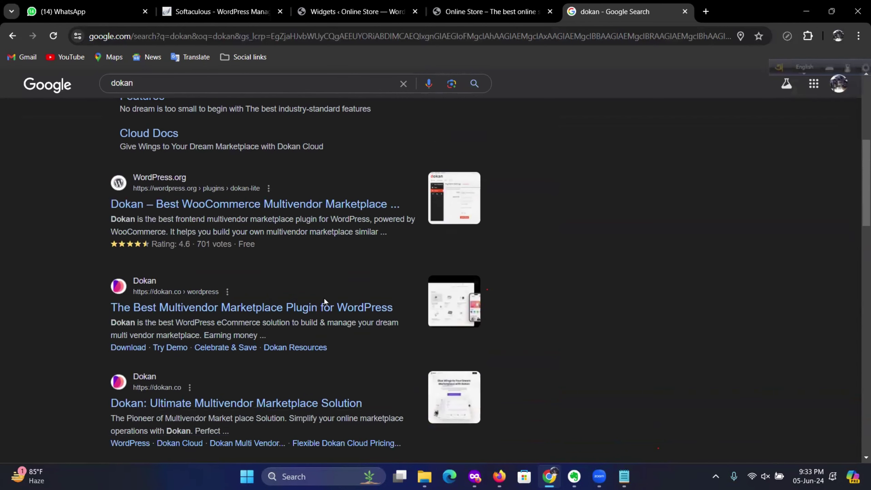
click(234, 308)
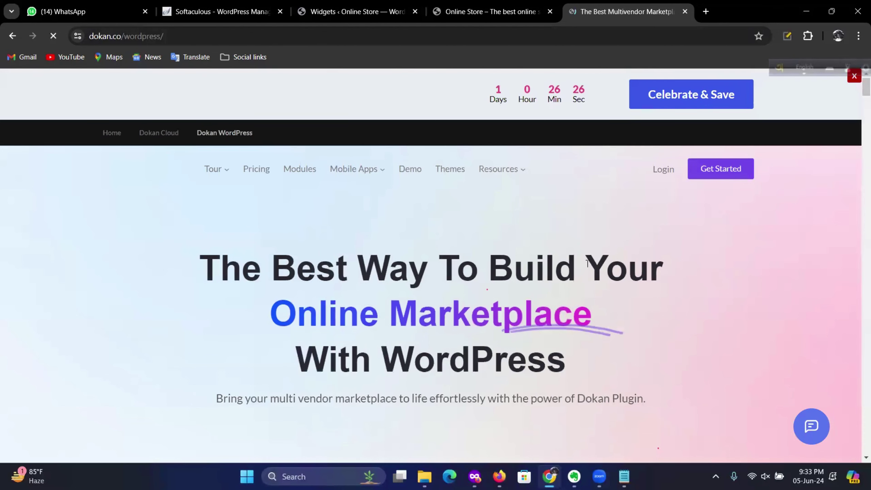
scroll(498, 269, down, 5)
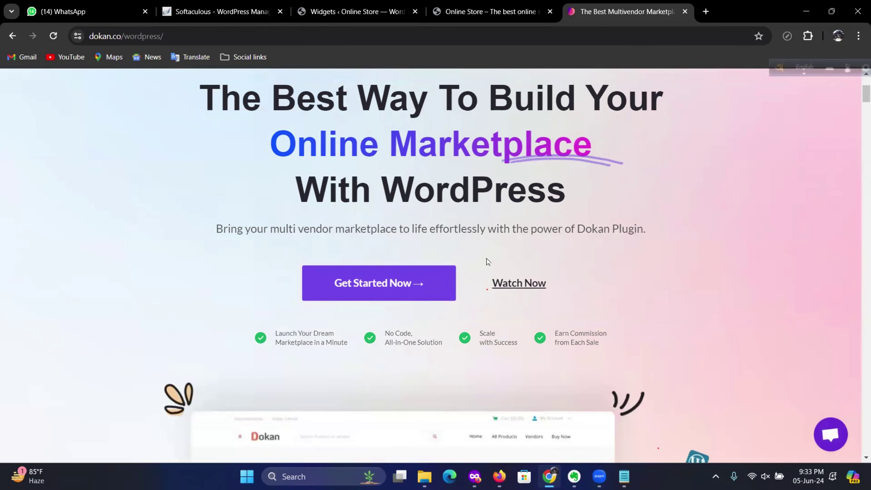
scroll(488, 262, down, 3)
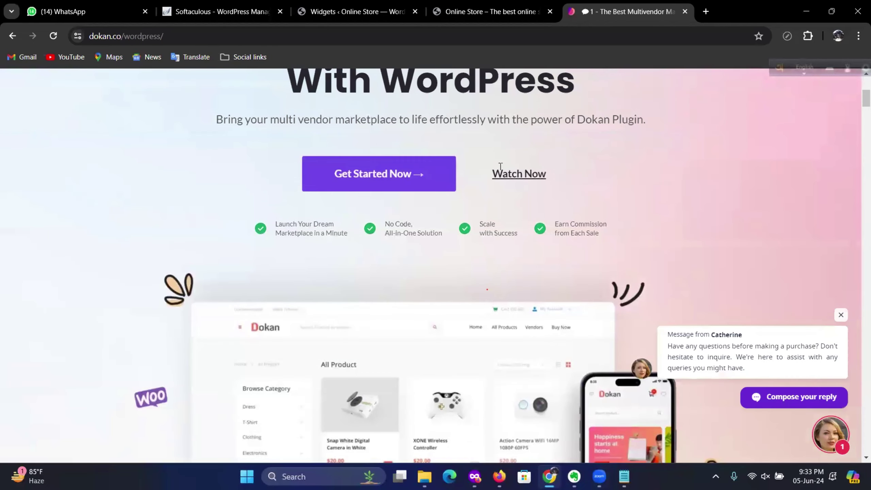
scroll(496, 182, up, 8)
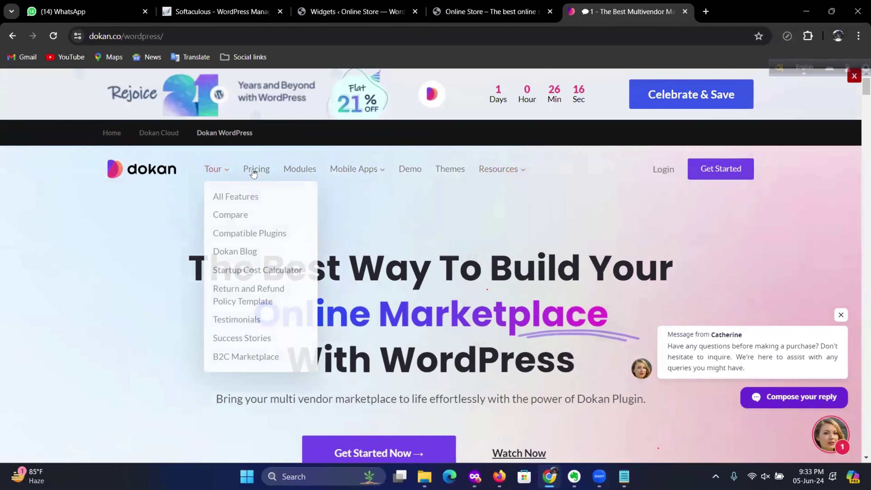
Go to Dokan's Pricing page and compare the plans, from Always Free ($0) to Enterprise ($789/yr).
click(256, 170)
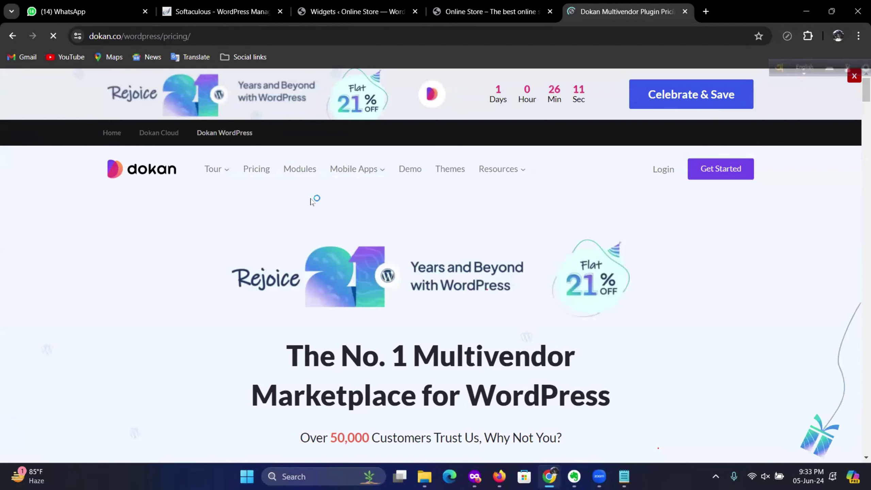
scroll(319, 196, down, 1)
scroll(318, 196, down, 5)
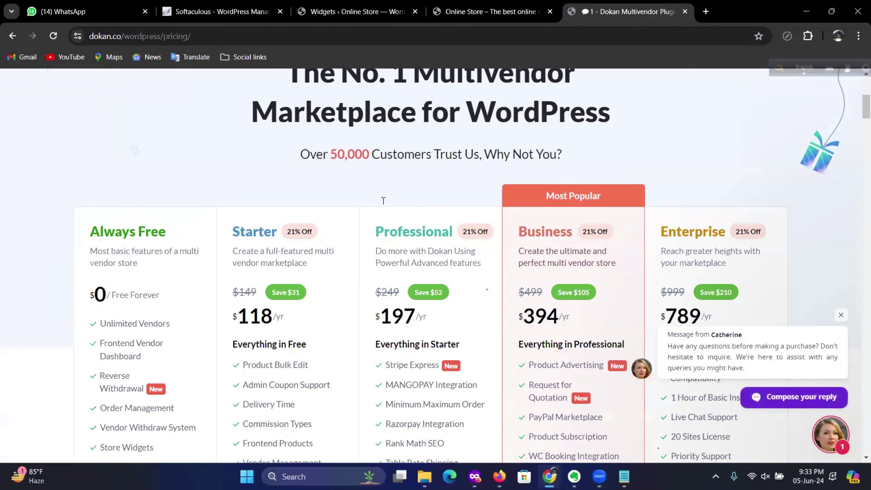
scroll(382, 200, up, 3)
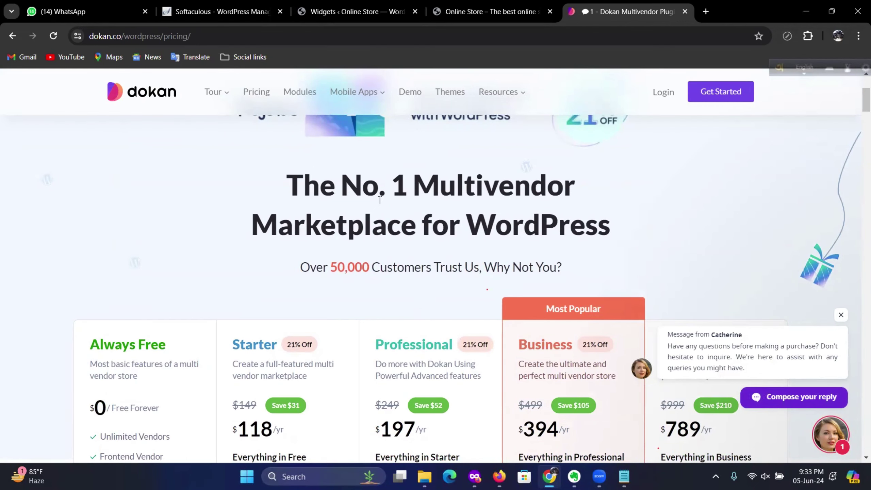
scroll(383, 206, down, 4)
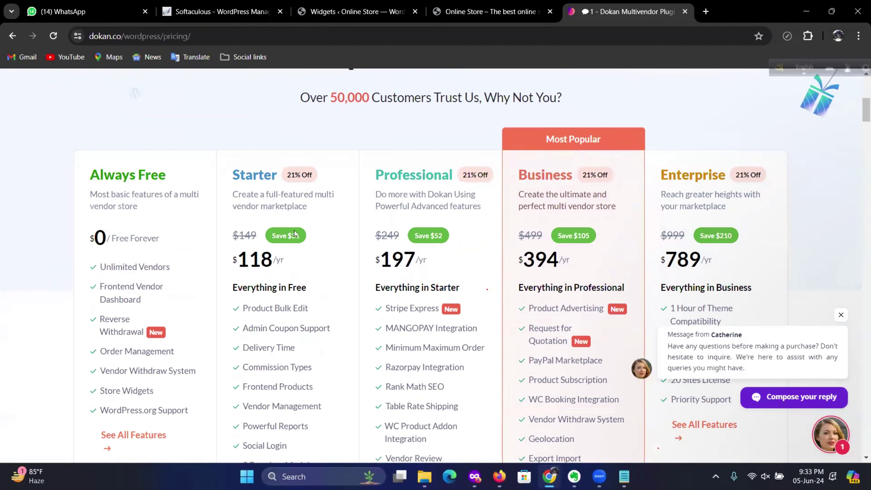
scroll(135, 313, down, 4)
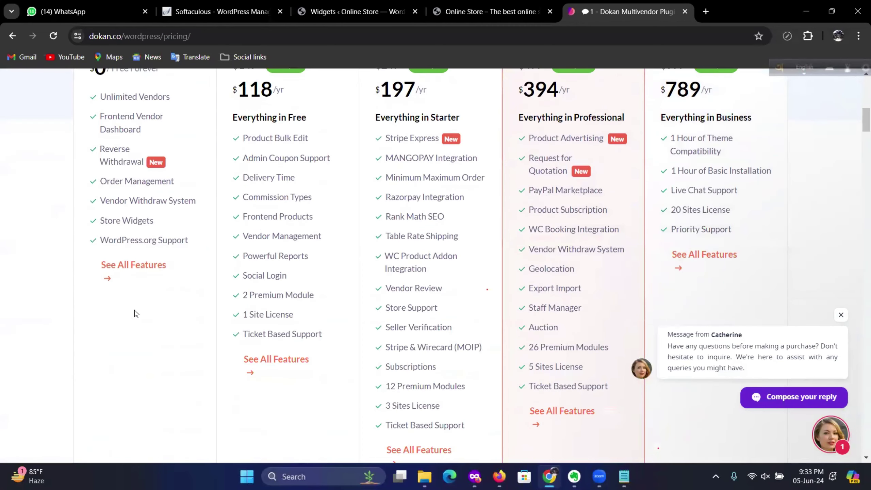
scroll(135, 314, up, 4)
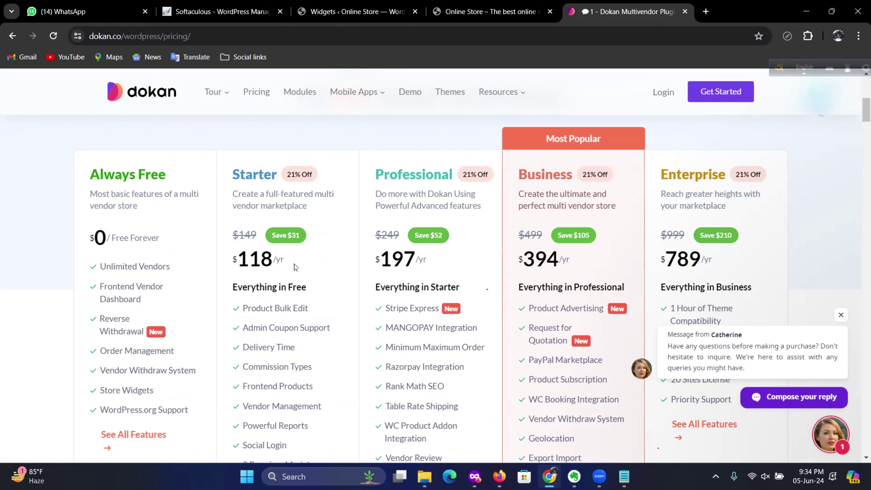
scroll(296, 267, down, 2)
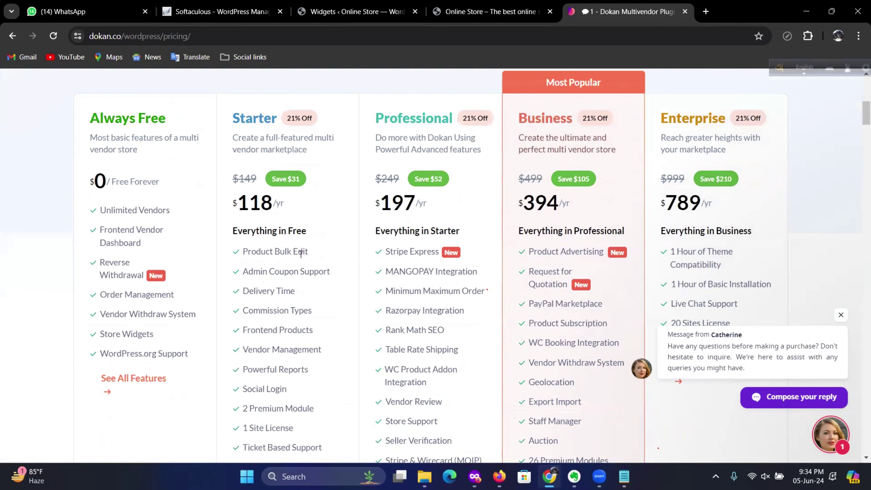
scroll(405, 188, up, 2)
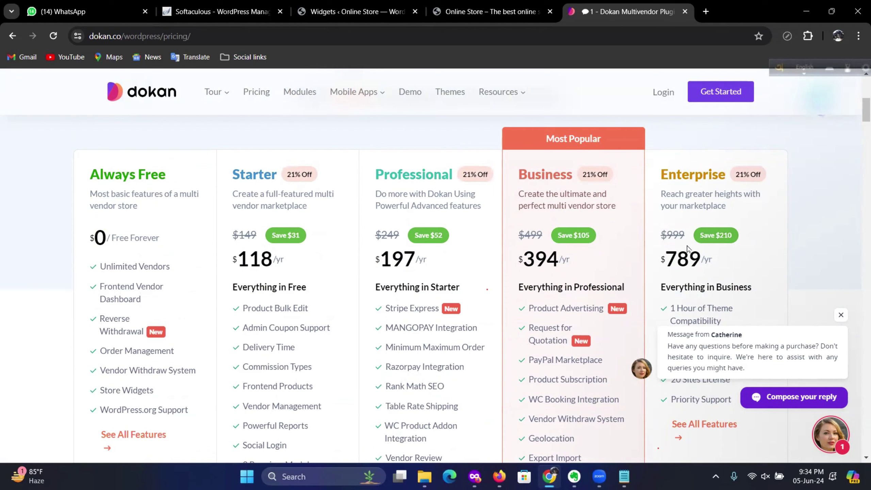
scroll(694, 238, down, 5)
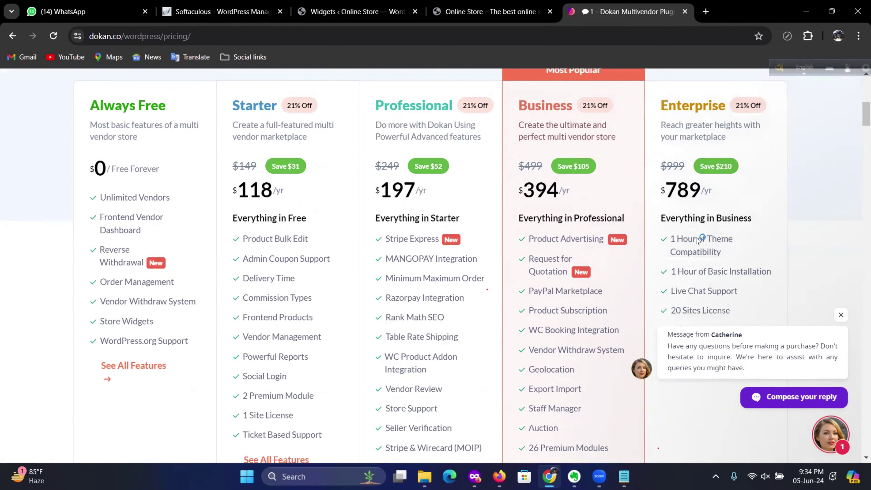
scroll(711, 246, down, 3)
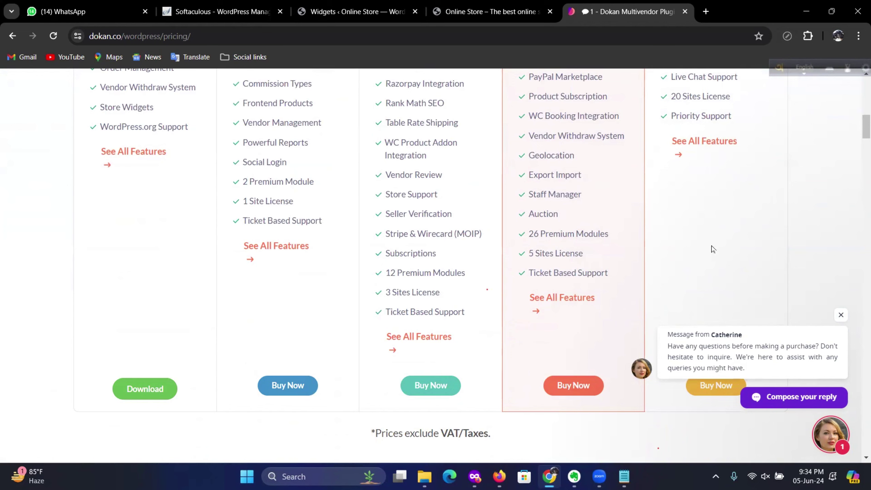
scroll(710, 246, up, 3)
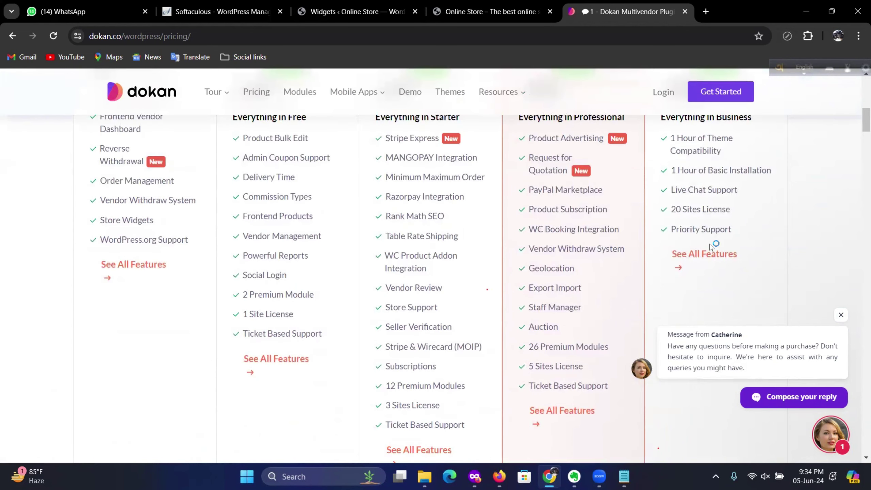
scroll(710, 246, up, 4)
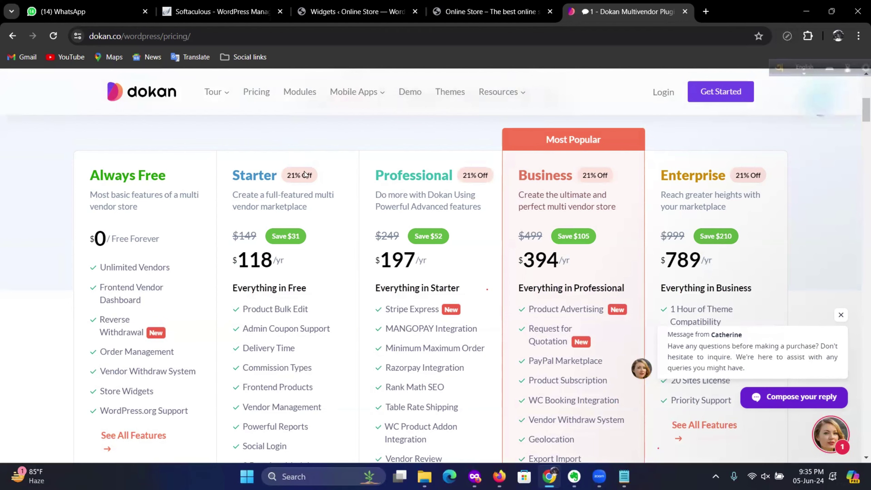
scroll(290, 142, up, 6)
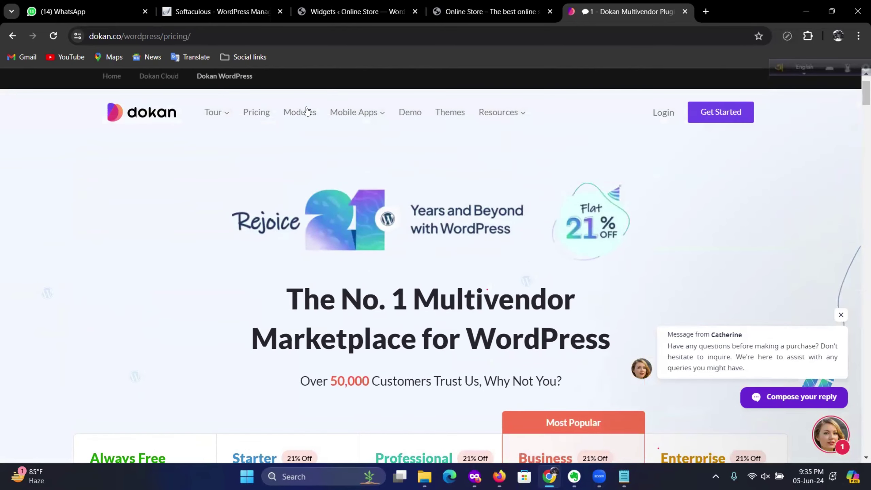
Switch to the Online Store homepage tab and look over the storefront.
click(474, 4)
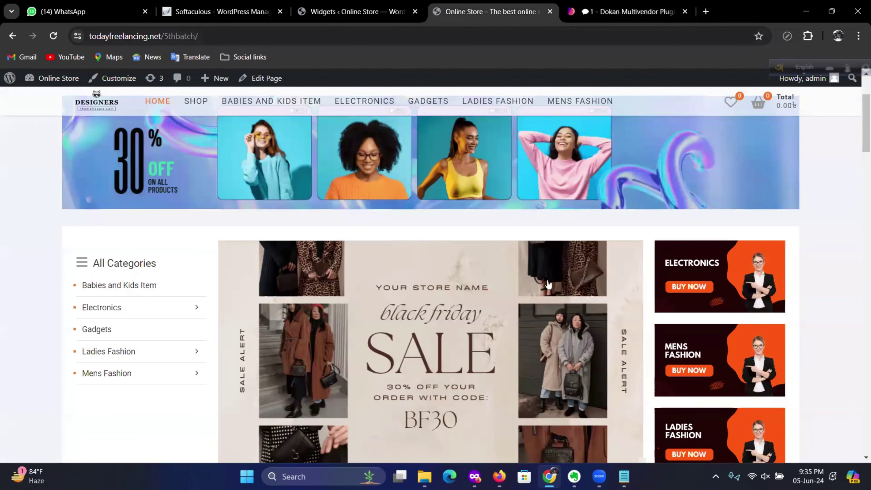
scroll(467, 269, down, 15)
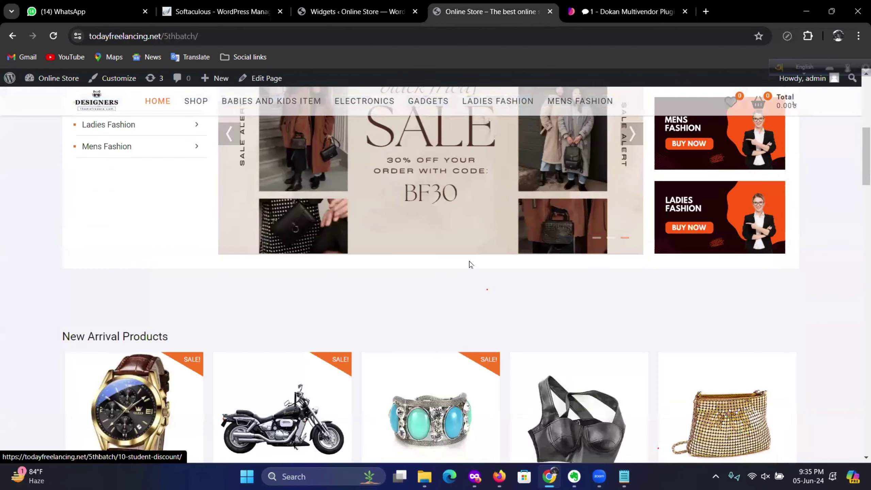
scroll(473, 261, down, 10)
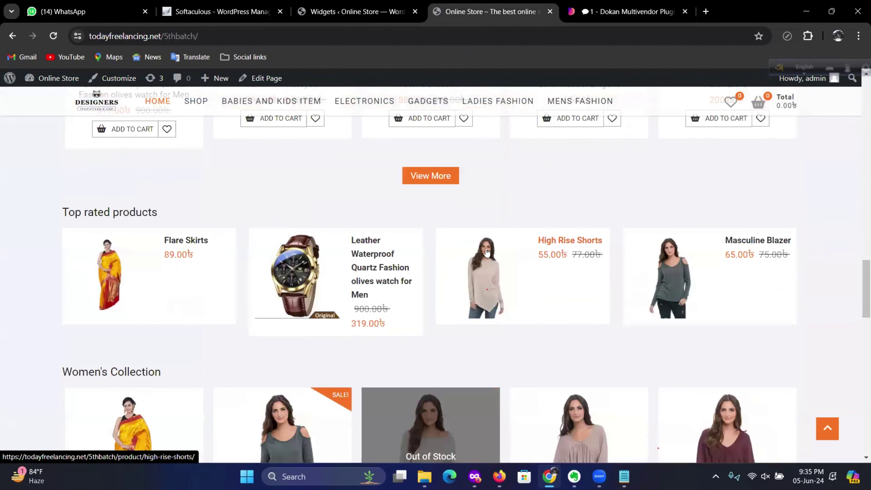
scroll(486, 252, up, 20)
scroll(489, 245, up, 20)
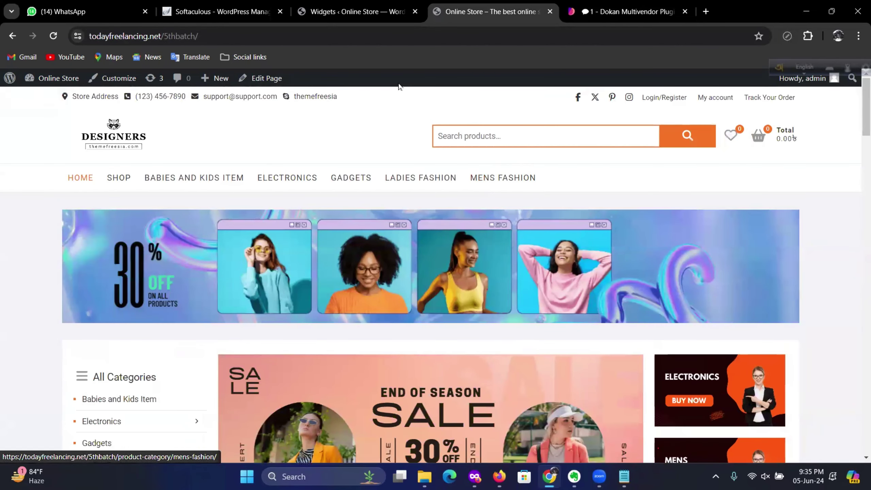
Return to the WordPress admin and go to Plugins > Add New Plugin.
click(363, 12)
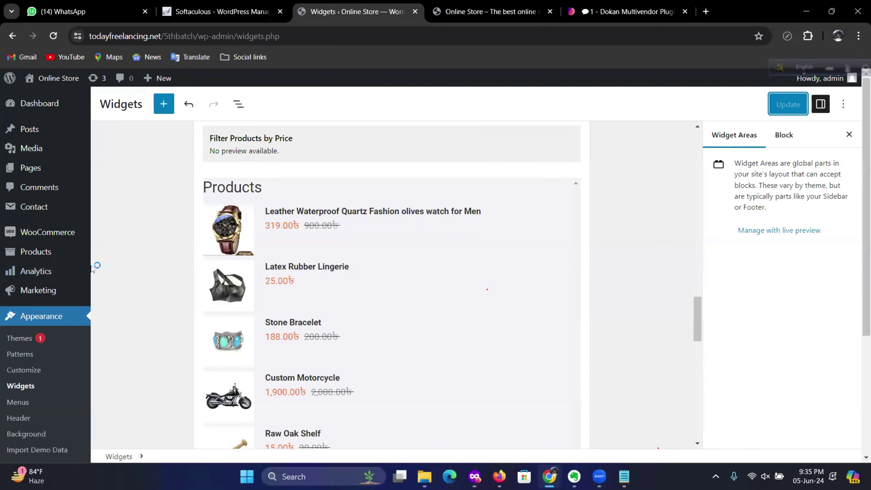
scroll(96, 262, down, 3)
mouse_move(42, 256)
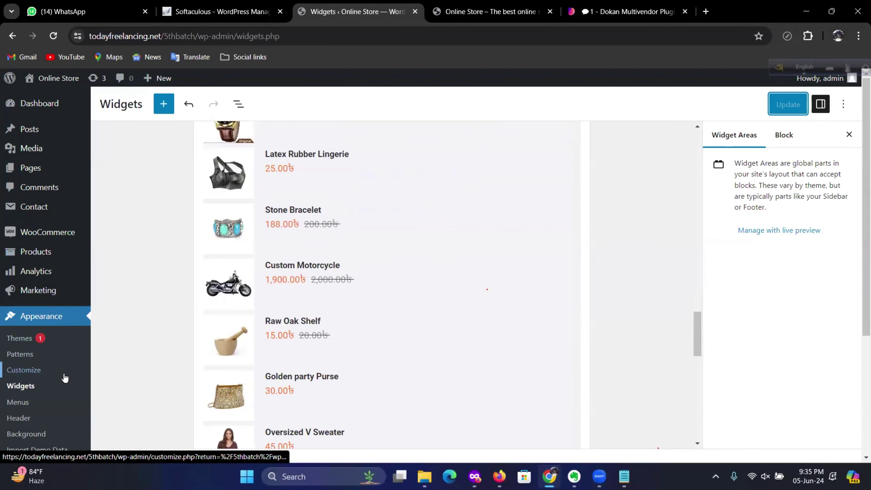
scroll(64, 377, down, 5)
mouse_move(61, 355)
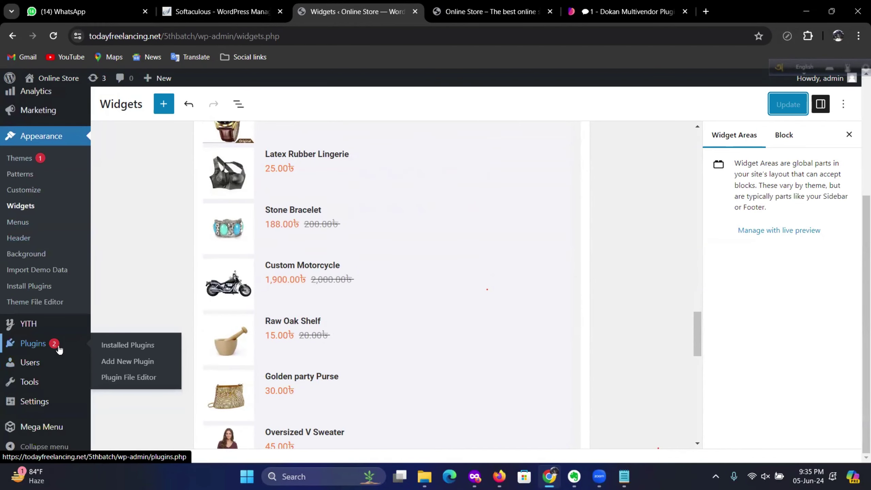
click(131, 361)
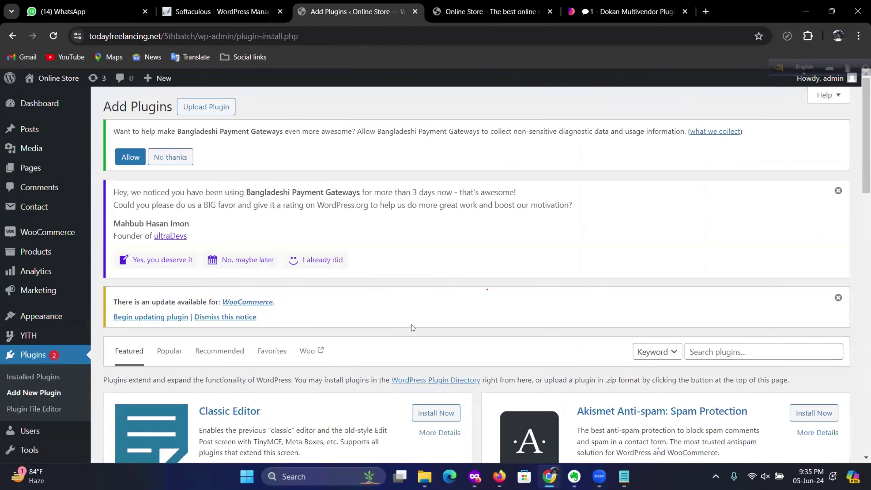
Search the plugin directory for 'dokan' and browse the 188 results led by Dokan.
scroll(410, 328, down, 3)
click(724, 239)
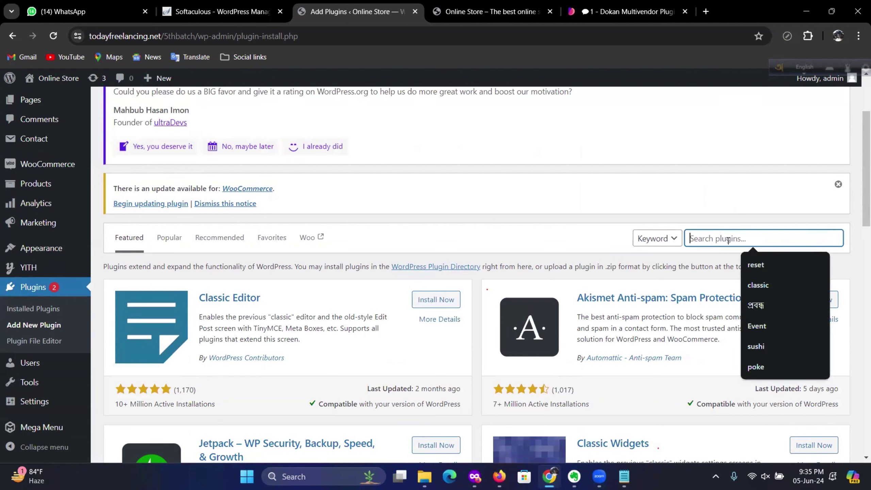
text(dokan)
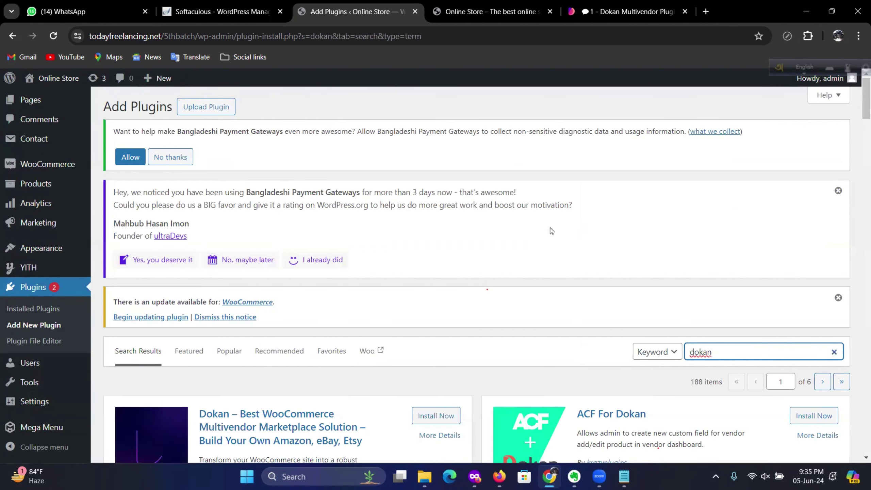
scroll(550, 228, down, 2)
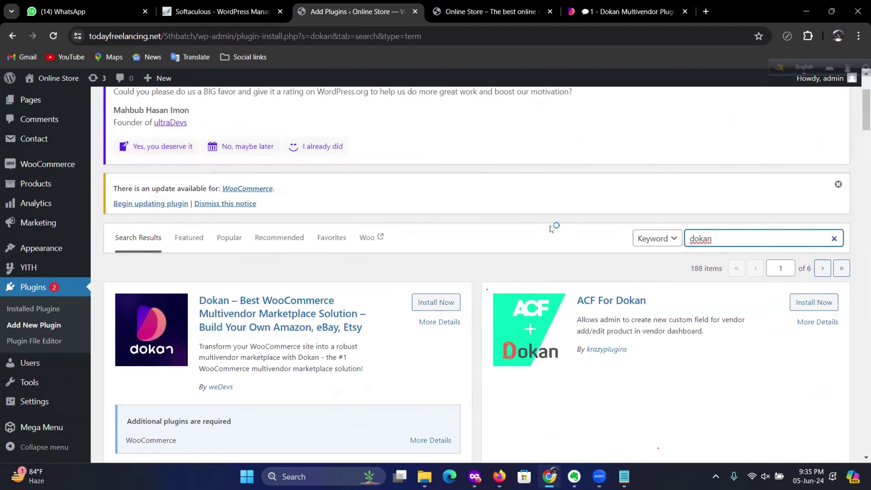
scroll(552, 230, down, 1)
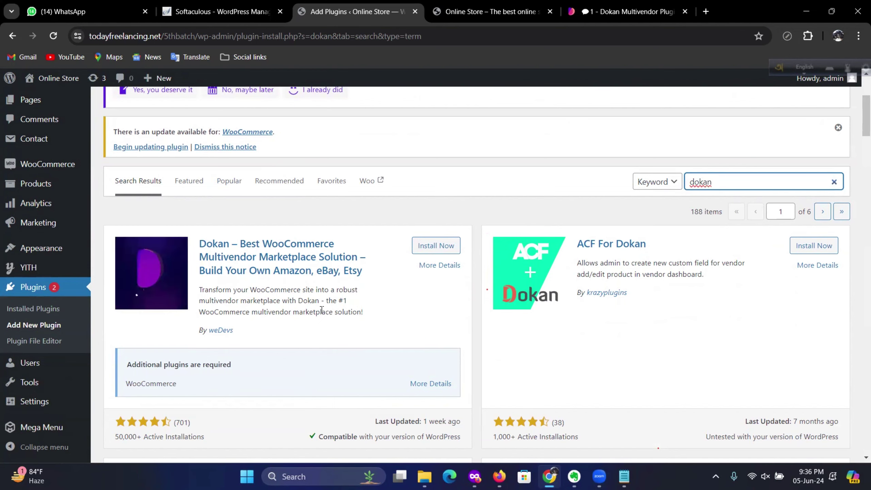
scroll(322, 312, down, 2)
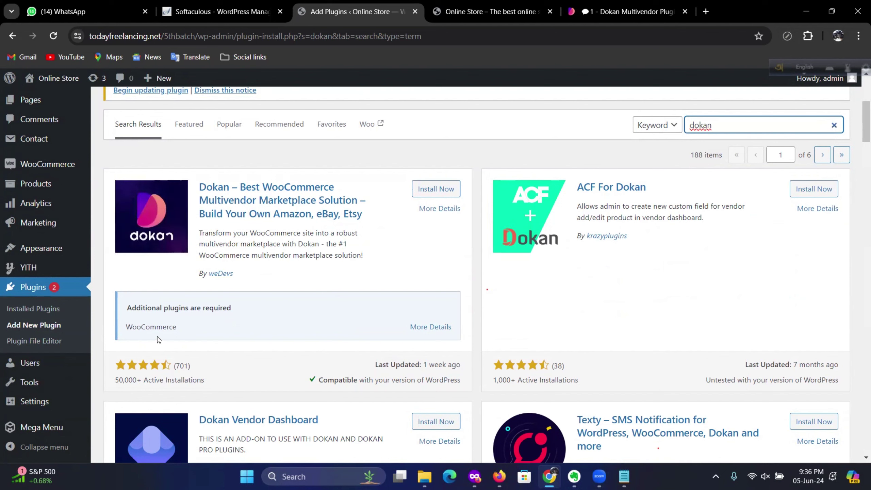
Install and activate the Dokan WooCommerce Multivendor Marketplace plugin, then reload the page.
click(446, 194)
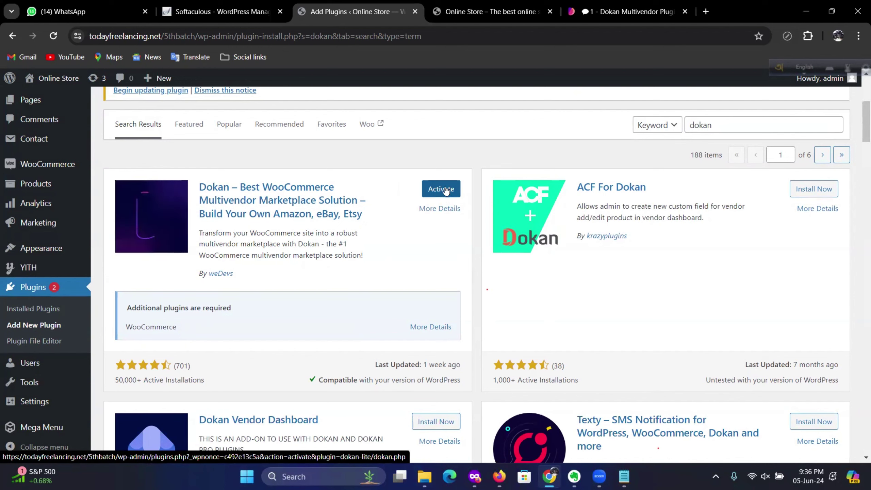
click(446, 195)
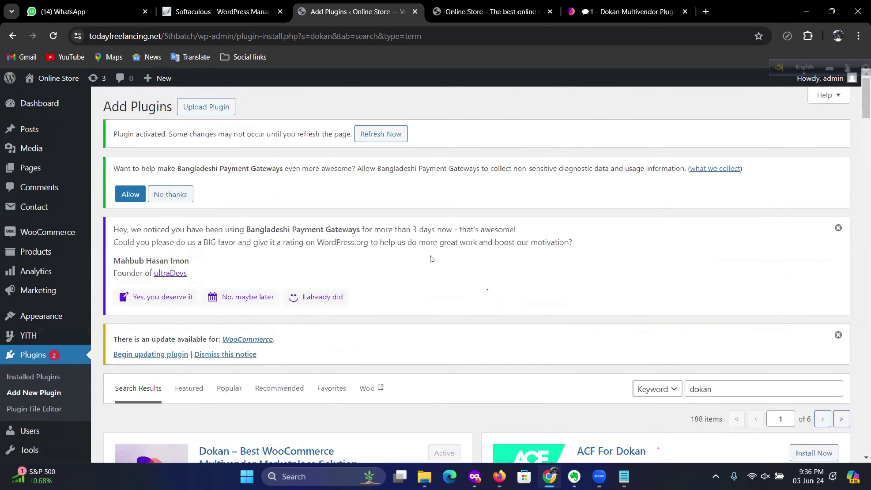
scroll(432, 259, down, 5)
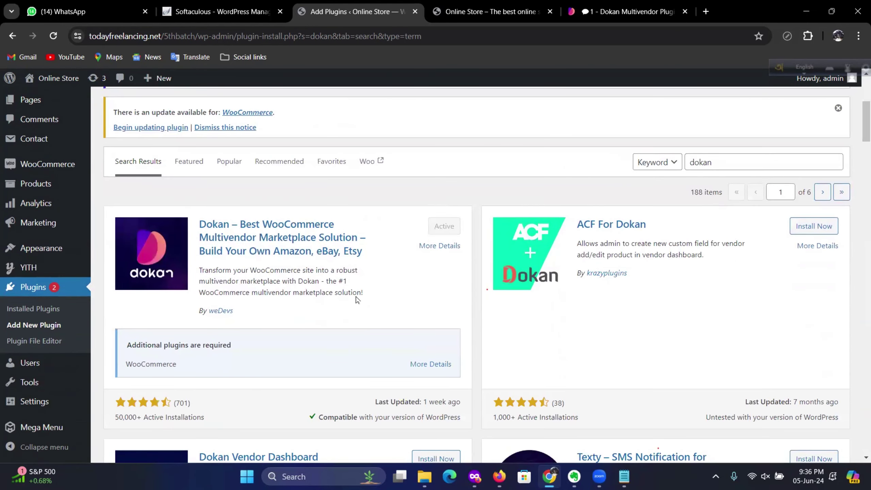
scroll(362, 292, up, 5)
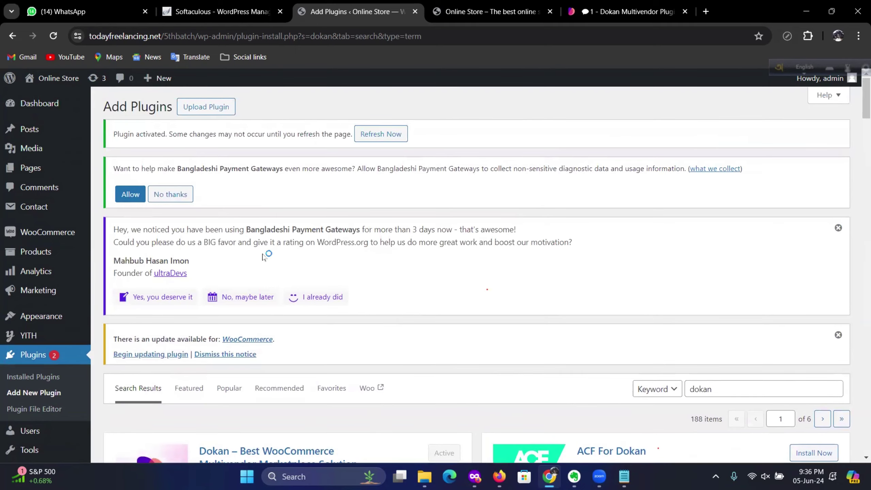
click(53, 36)
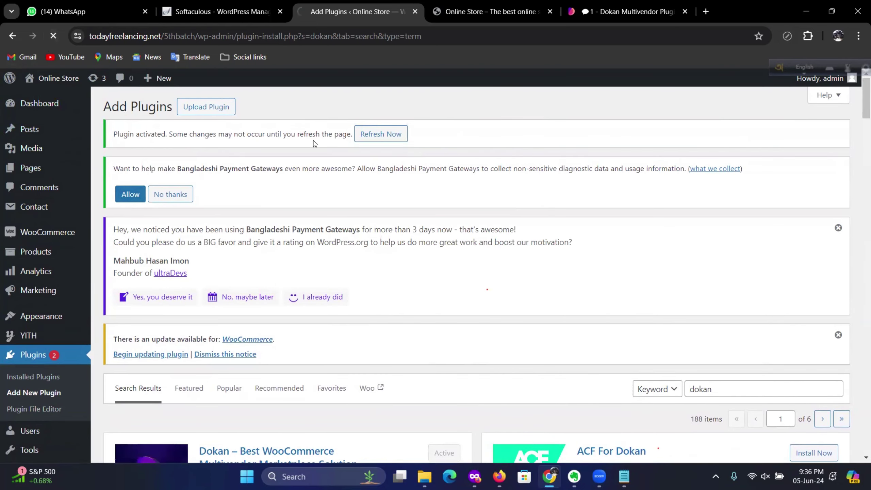
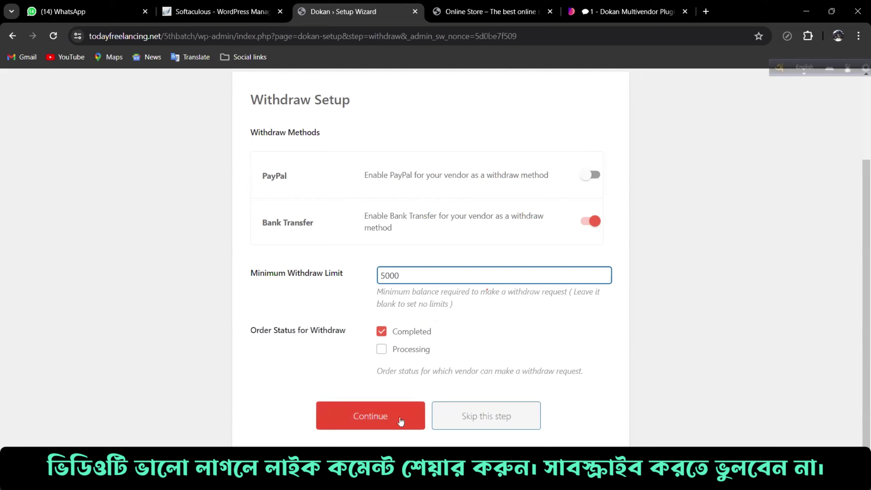
Pass Withdraw Setup and finish without WooCommerce Conversion Tracking, weMail or Texty.
click(407, 415)
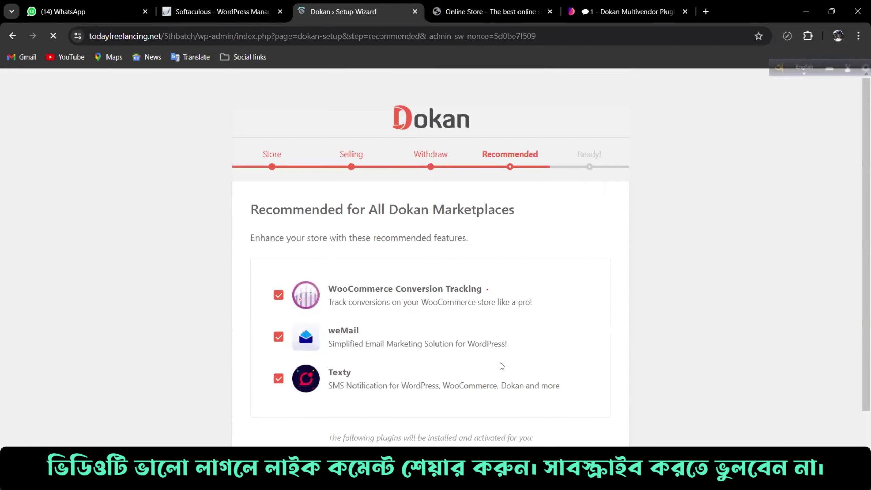
scroll(502, 336, down, 1)
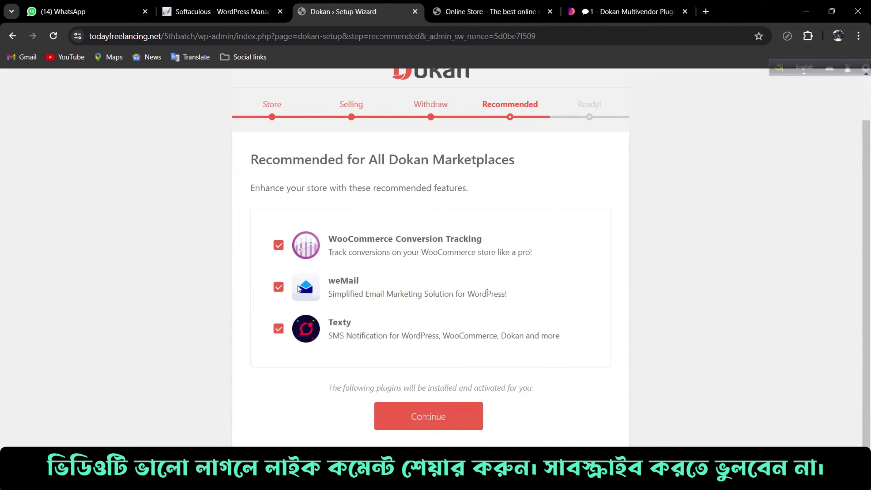
click(278, 245)
click(279, 288)
click(279, 328)
click(398, 416)
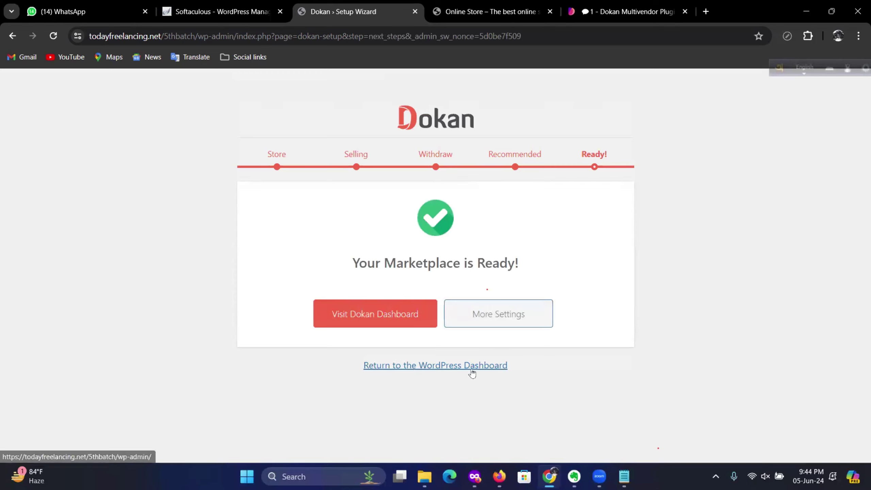
Open the Dokan dashboard and review its stats: 16 products, 0 vendors, 0 withdrawals.
click(374, 315)
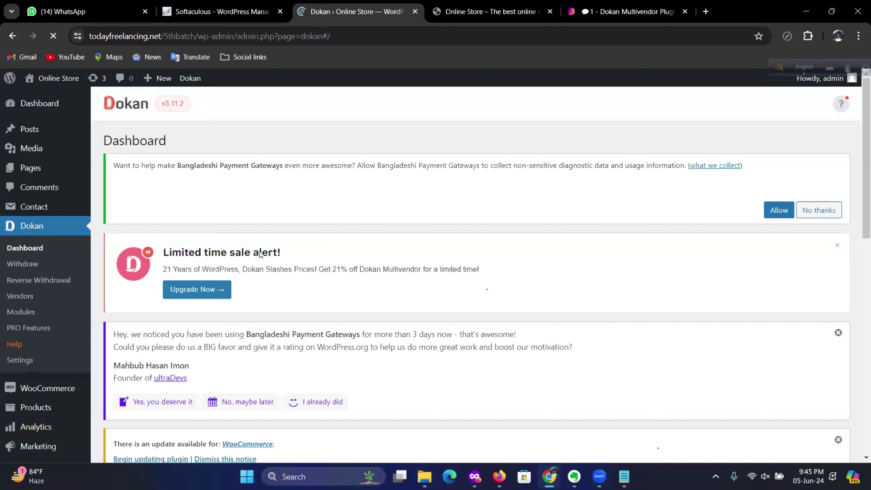
scroll(260, 253, down, 10)
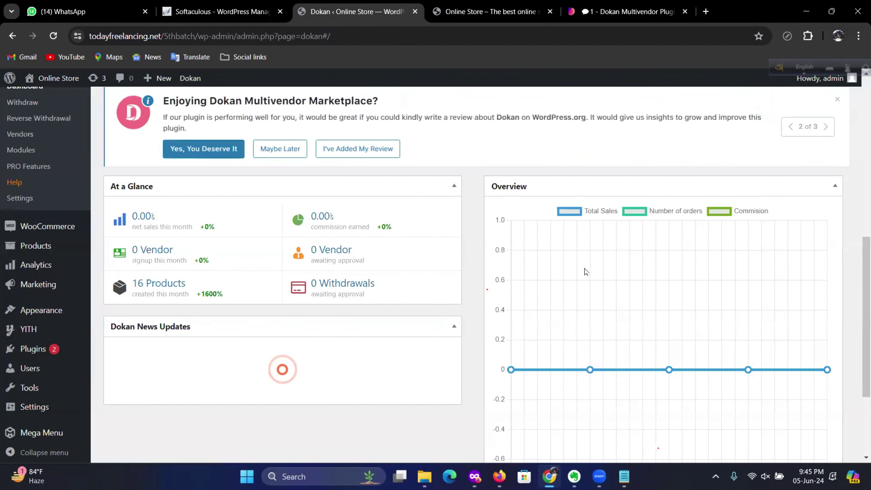
scroll(585, 272, down, 3)
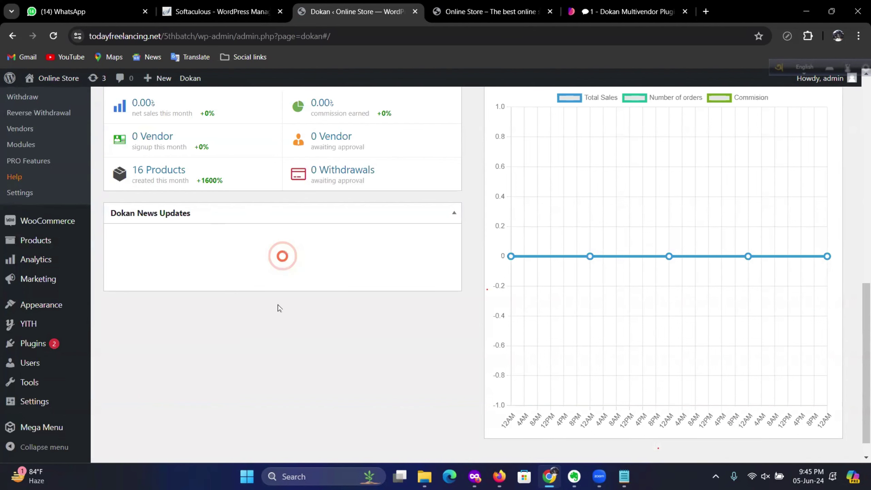
scroll(191, 342, up, 2)
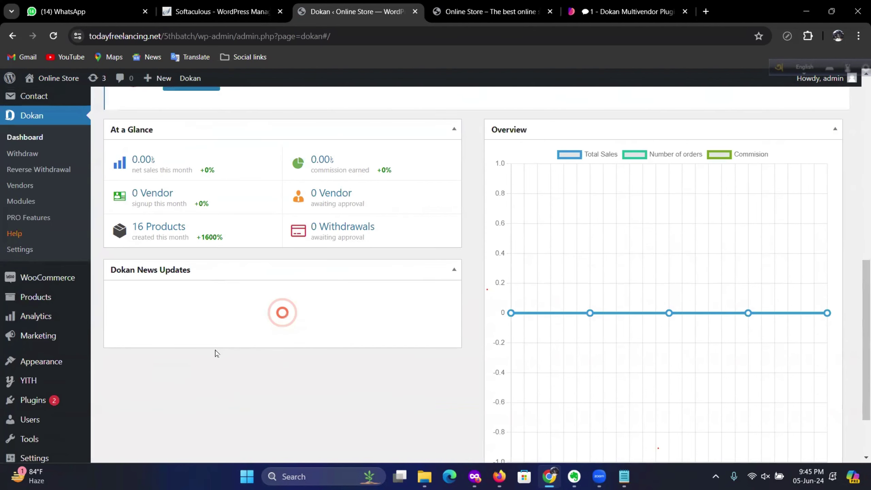
scroll(216, 353, up, 3)
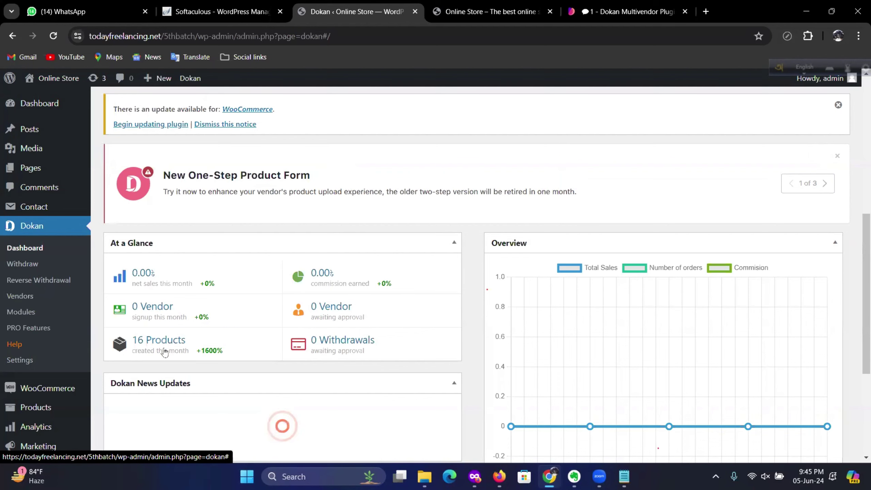
Open the Dokan Settings page from the admin menu.
click(21, 360)
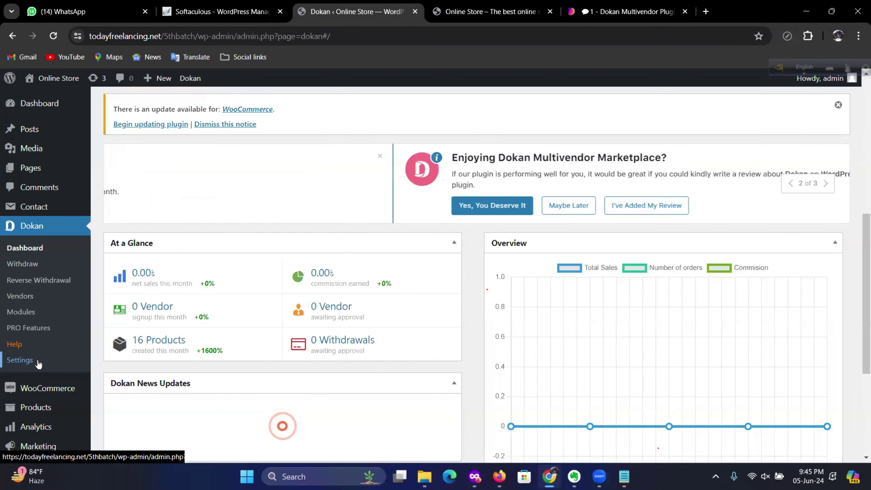
scroll(21, 363, down, 5)
mouse_move(26, 363)
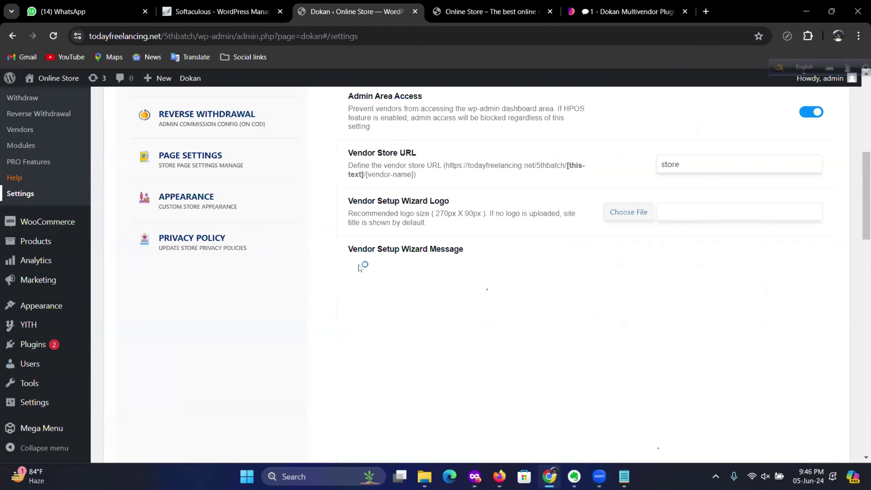
scroll(363, 266, up, 6)
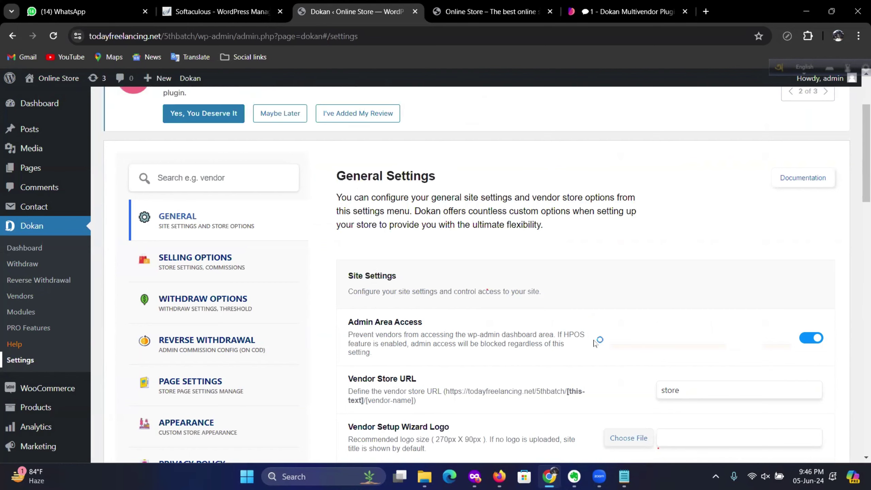
Check the live storefront tab twice, returning to the Dokan settings each time.
click(511, 13)
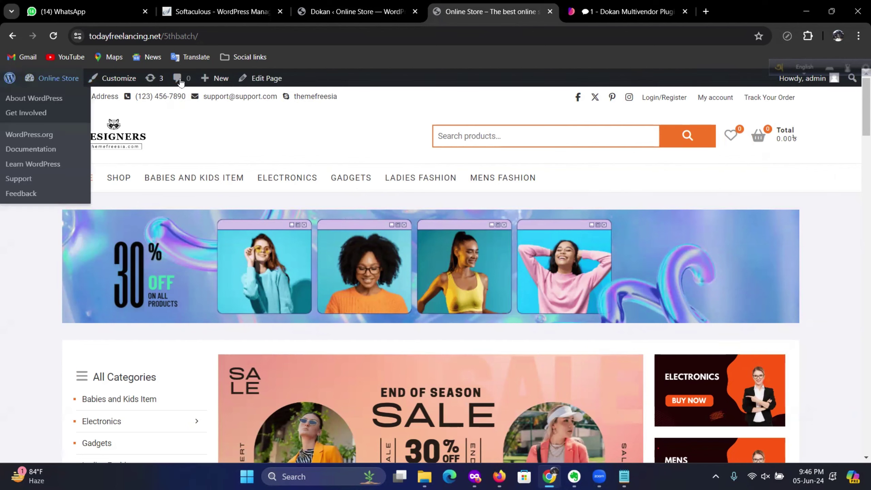
click(335, 11)
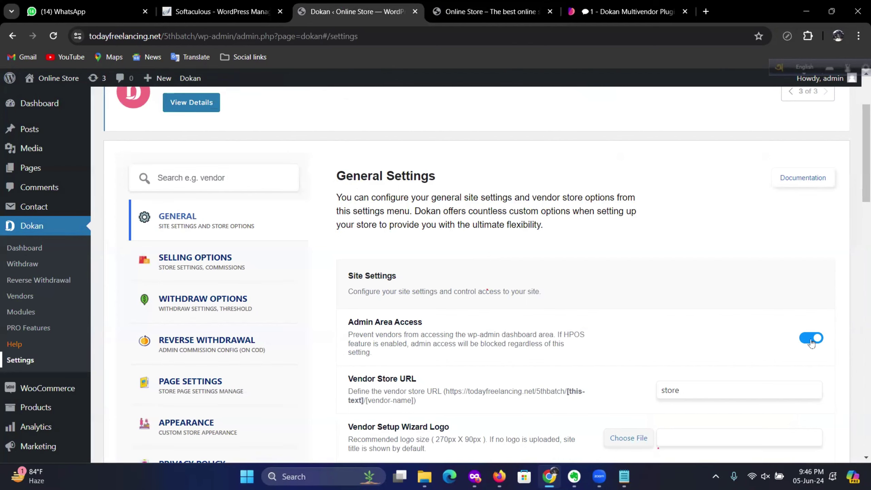
click(487, 11)
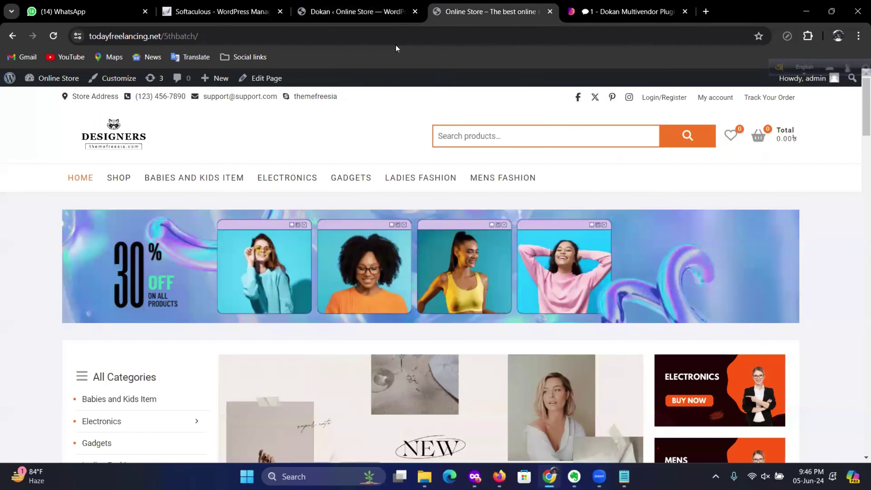
click(357, 11)
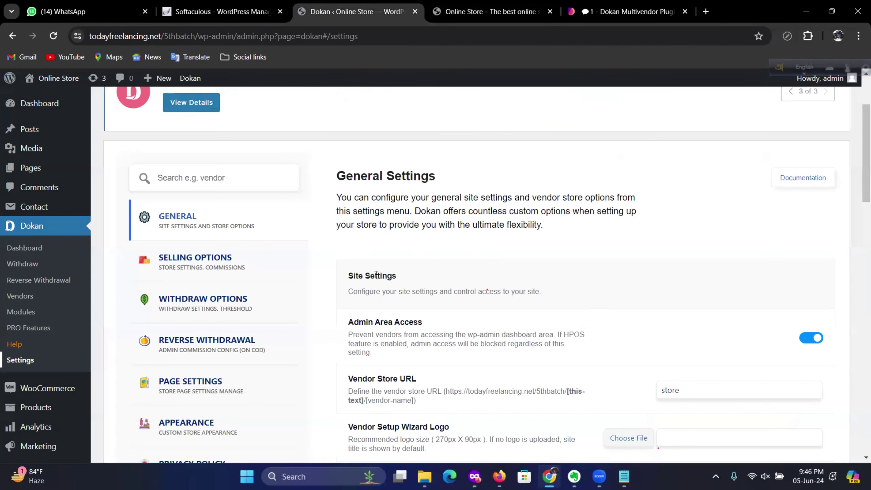
Select the 'store' slug in the Vendor Store URL field.
scroll(377, 271, down, 1)
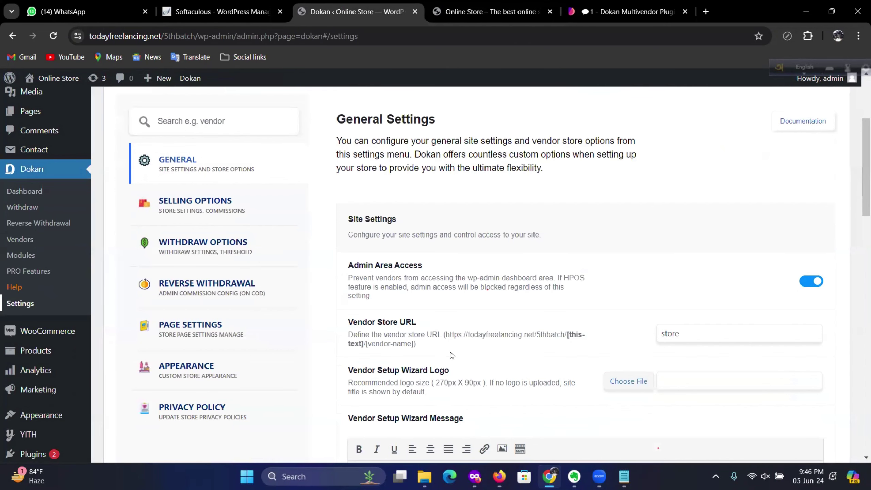
drag(693, 335, 649, 333)
scroll(617, 304, down, 3)
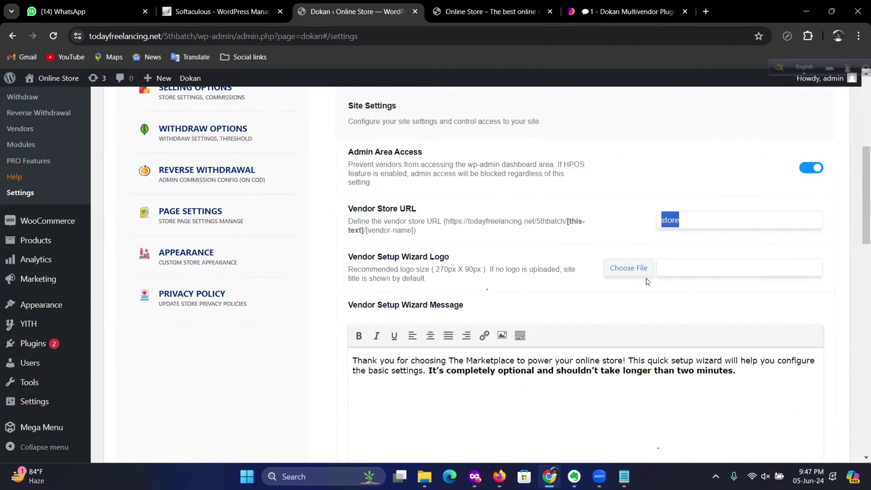
Set the Vendor Setup Wizard Logo to the Designers logo image from the Media Library.
click(628, 272)
scroll(495, 310, down, 3)
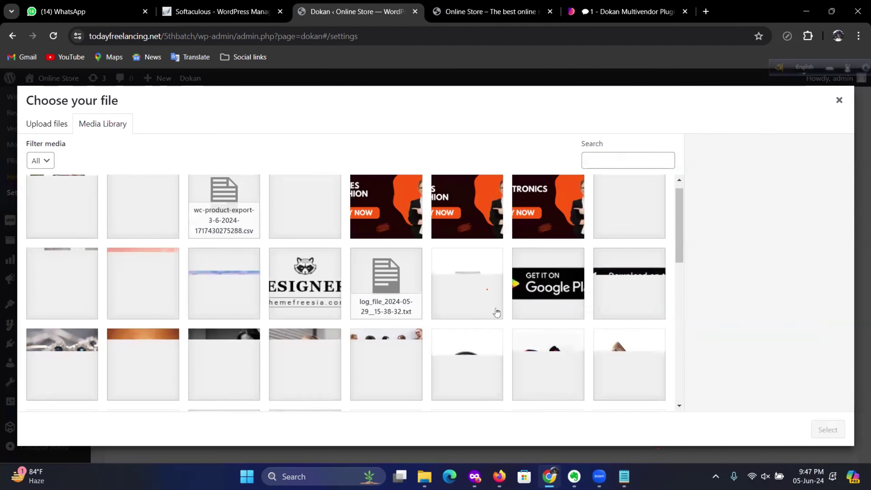
scroll(370, 305, up, 2)
click(306, 271)
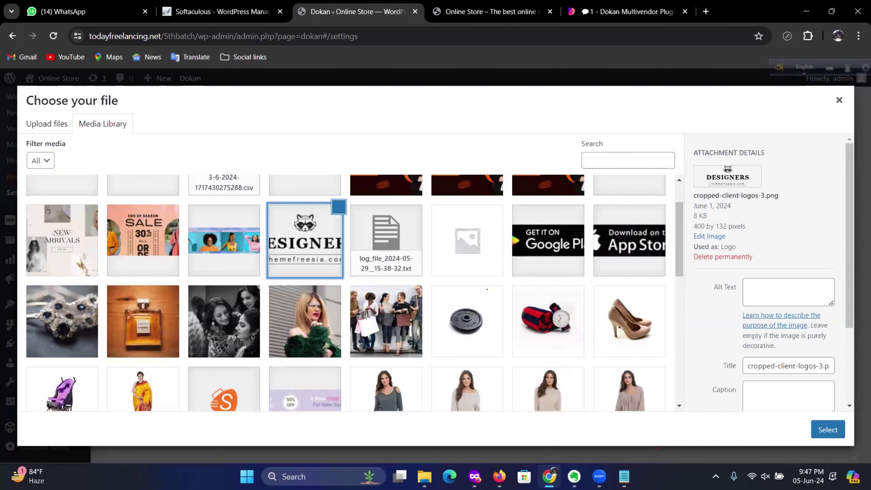
click(828, 430)
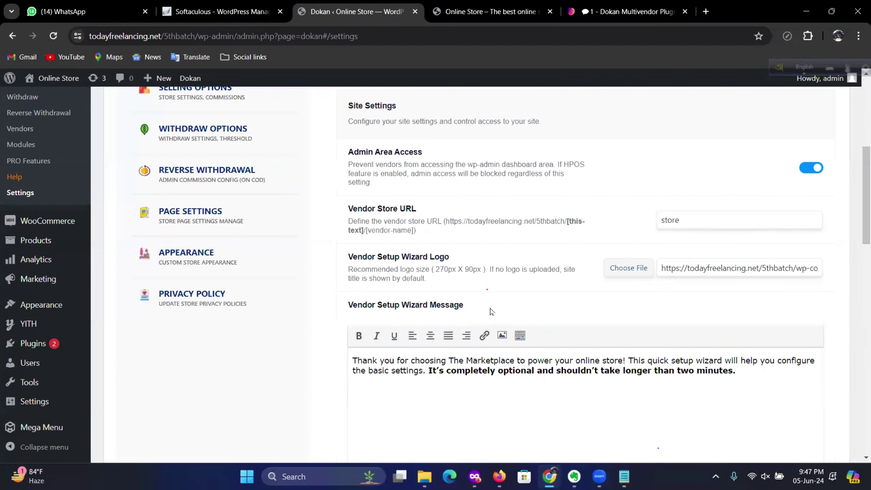
scroll(493, 309, down, 3)
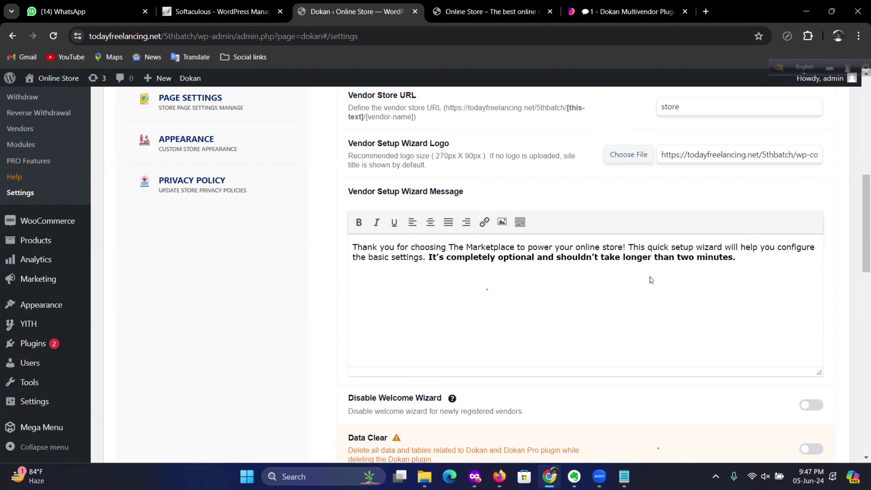
scroll(671, 277, down, 3)
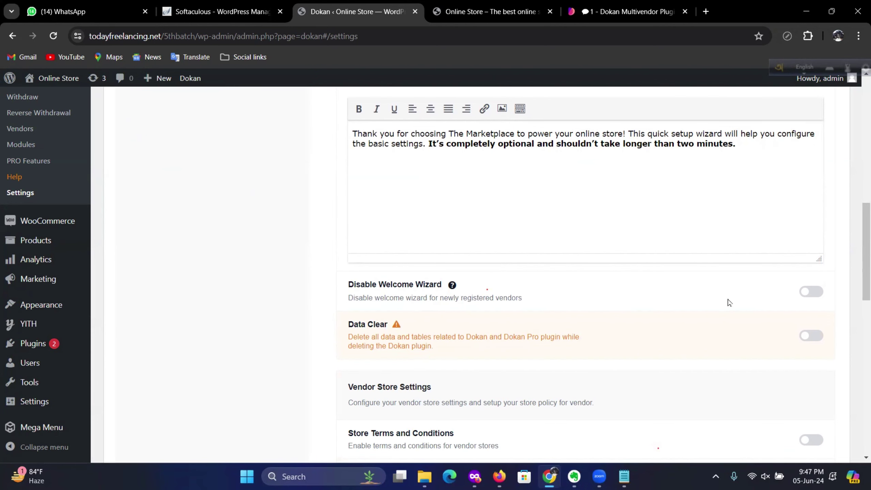
scroll(719, 282, up, 3)
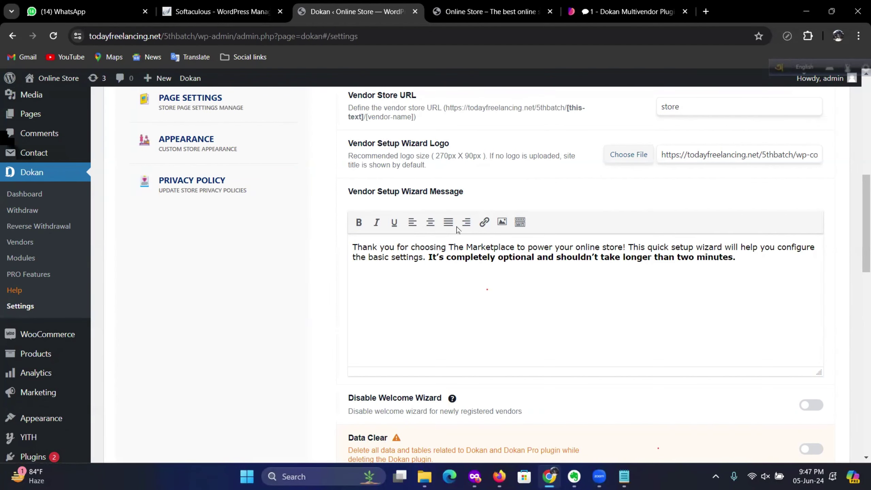
scroll(468, 236, down, 5)
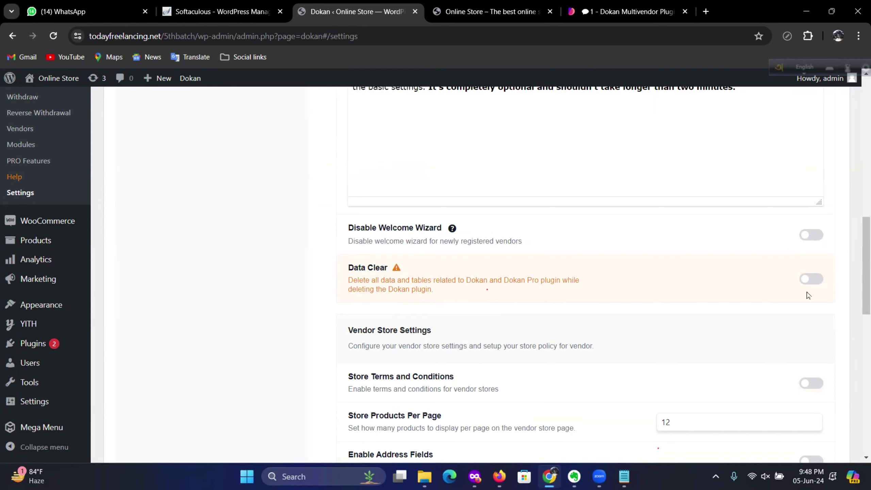
Switch on Data Clear and confirm the warning with Okay.
click(811, 279)
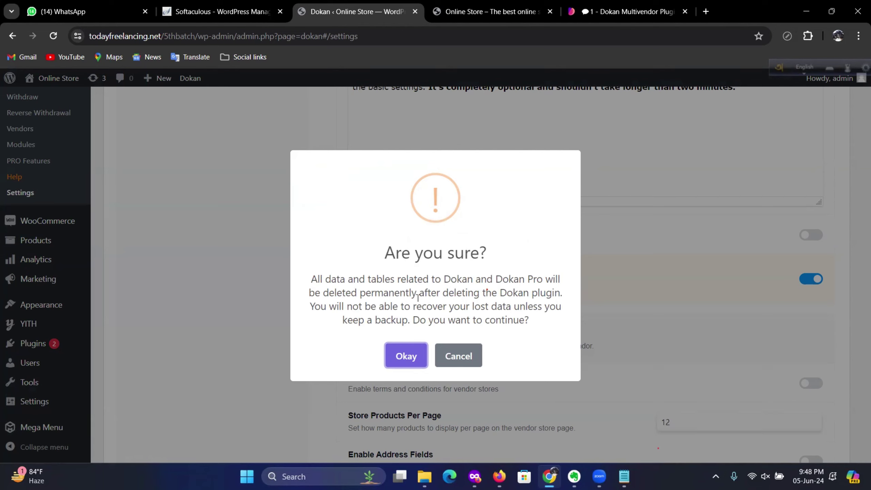
click(407, 356)
scroll(648, 301, down, 3)
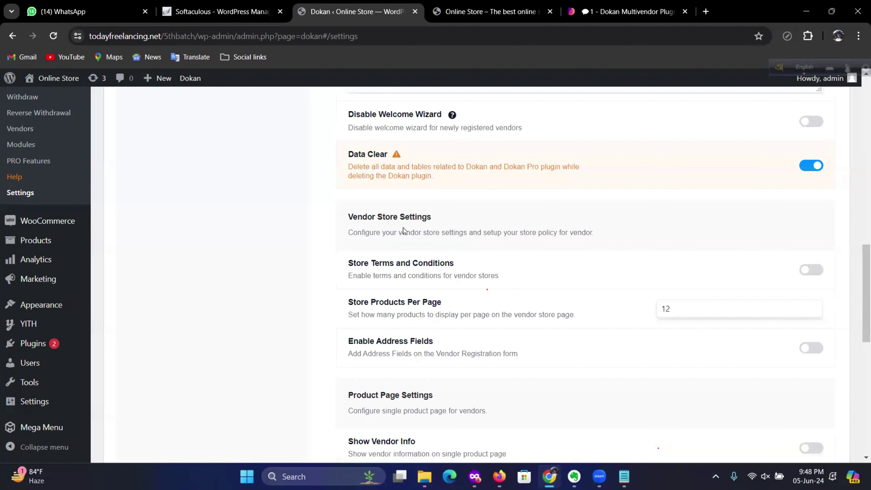
scroll(541, 227, down, 3)
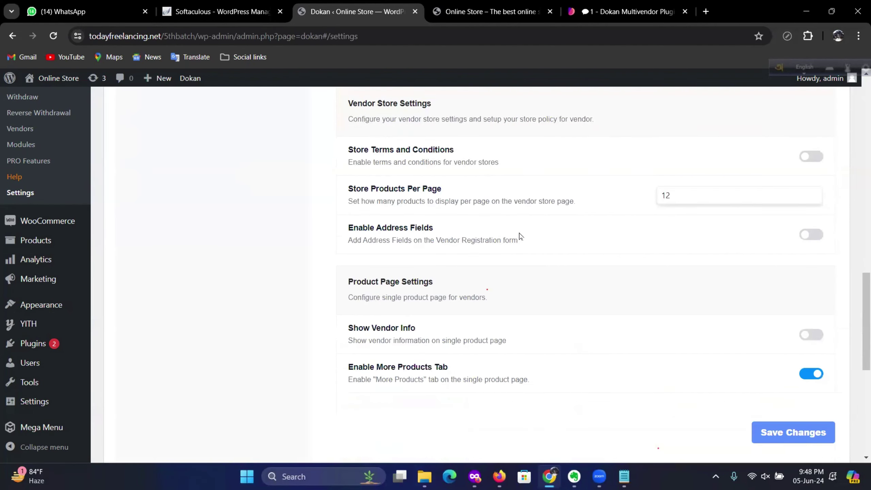
Switch on Store Terms and Conditions and open a new browser tab.
scroll(406, 224, up, 2)
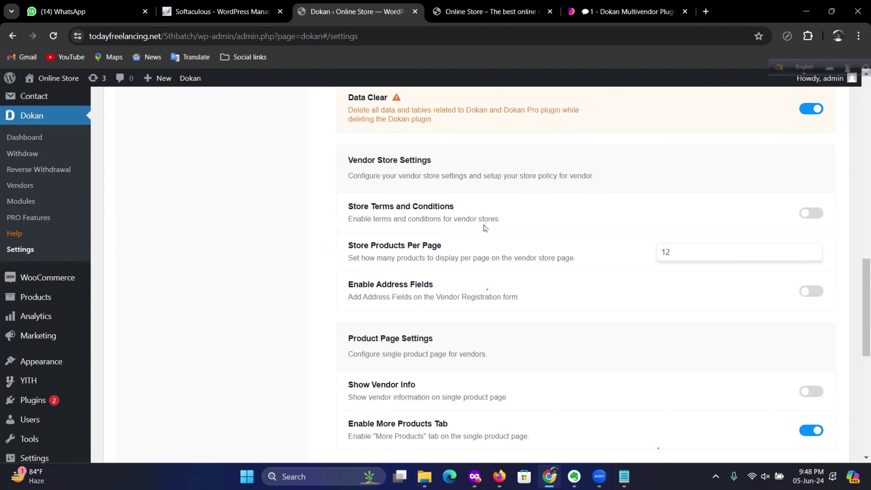
click(822, 219)
click(705, 11)
Load daraz.com.bd in the new browser tab.
click(550, 36)
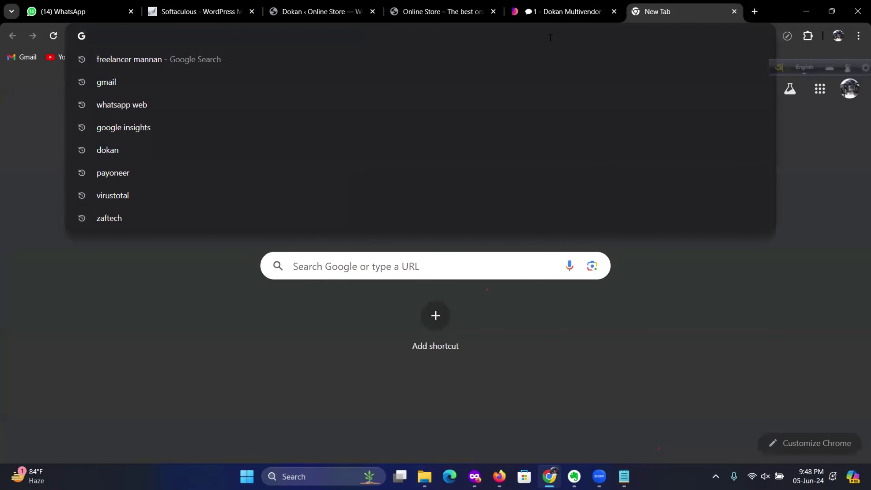
text(dara)
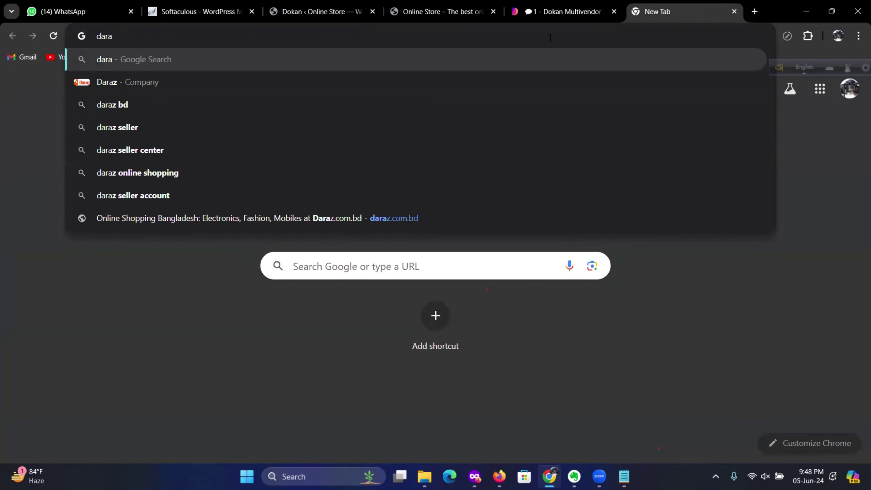
text(z.co)
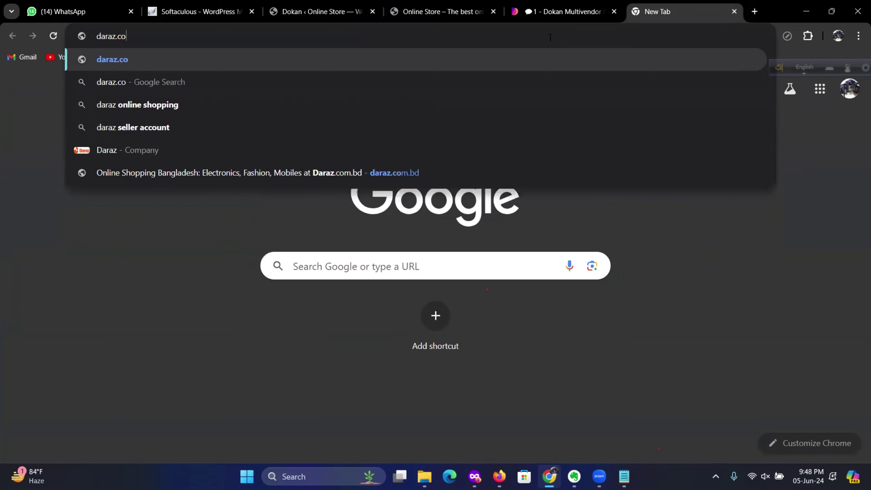
text(m.bd)
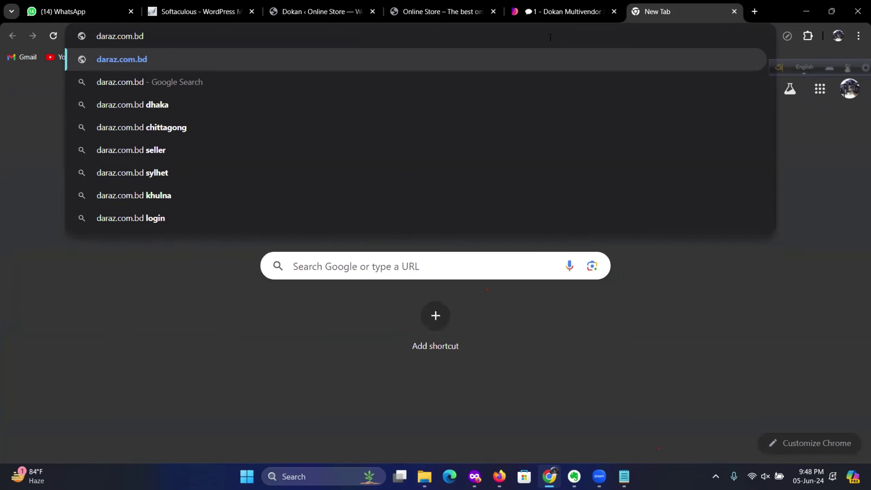
key(Return)
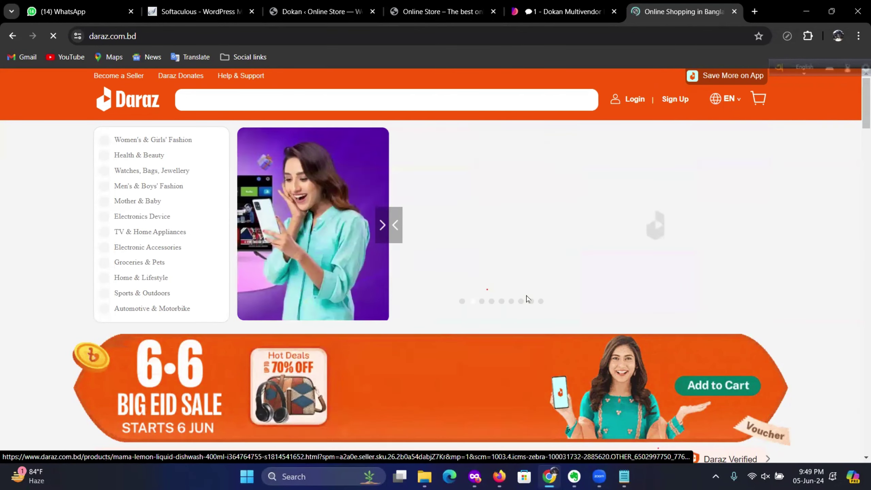
Open the A9 Mini Camera product from Daraz's Just For You, then return to the store site tab.
click(528, 298)
scroll(529, 291, down, 6)
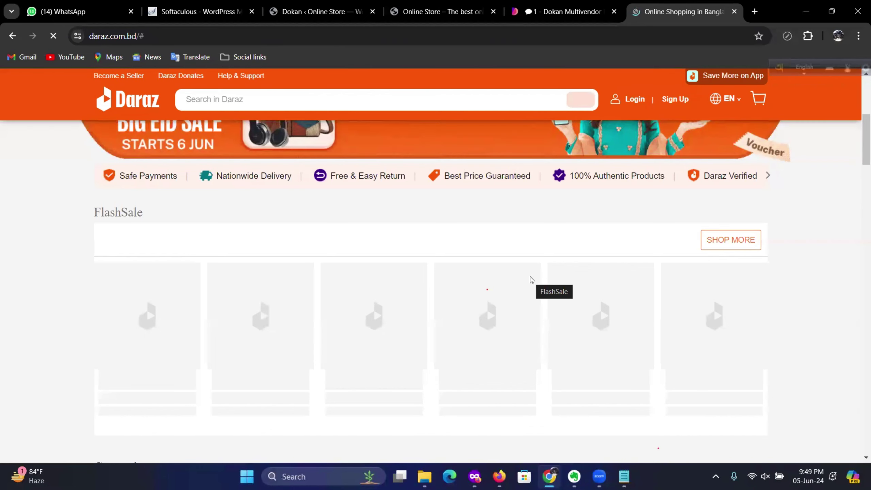
scroll(529, 280, up, 4)
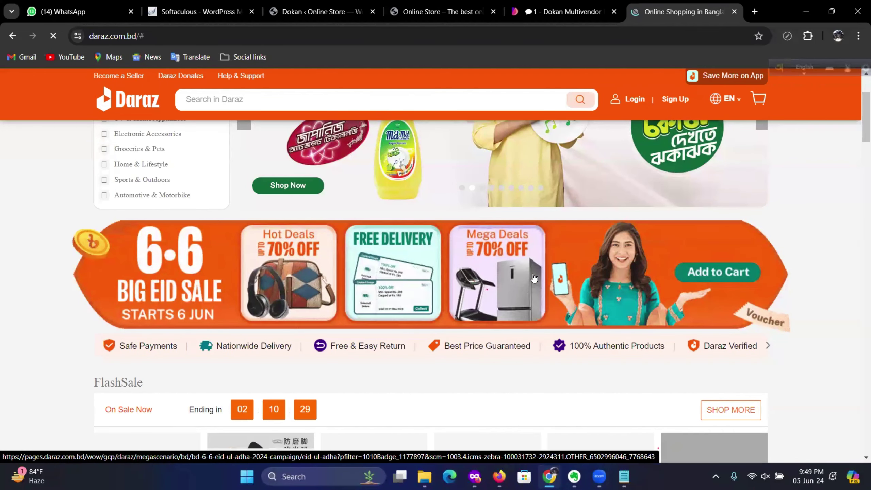
scroll(534, 278, up, 3)
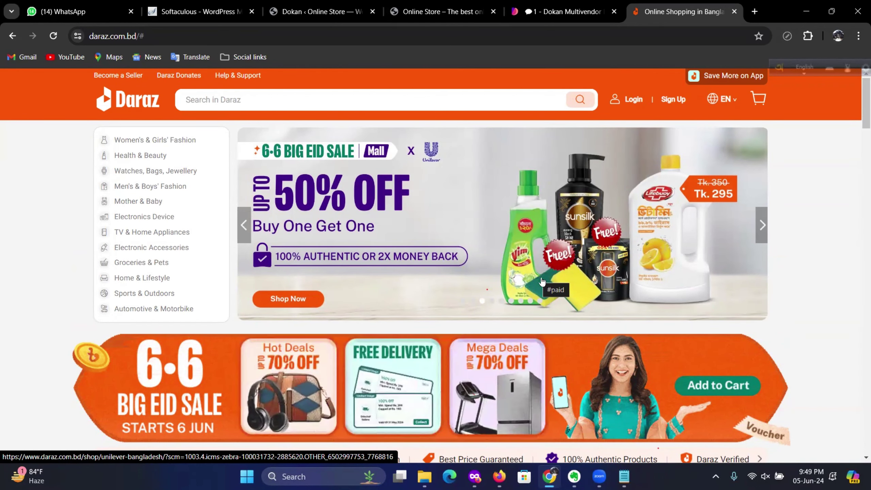
scroll(542, 281, down, 10)
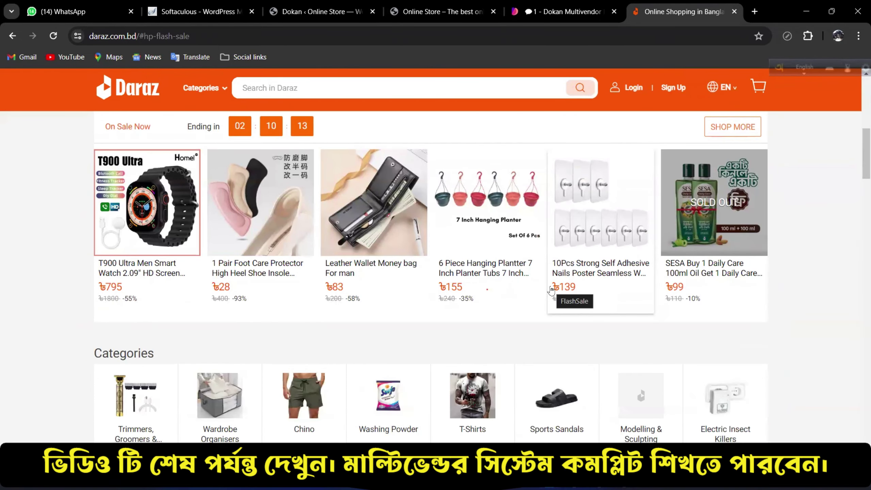
scroll(551, 290, down, 5)
scroll(551, 291, down, 6)
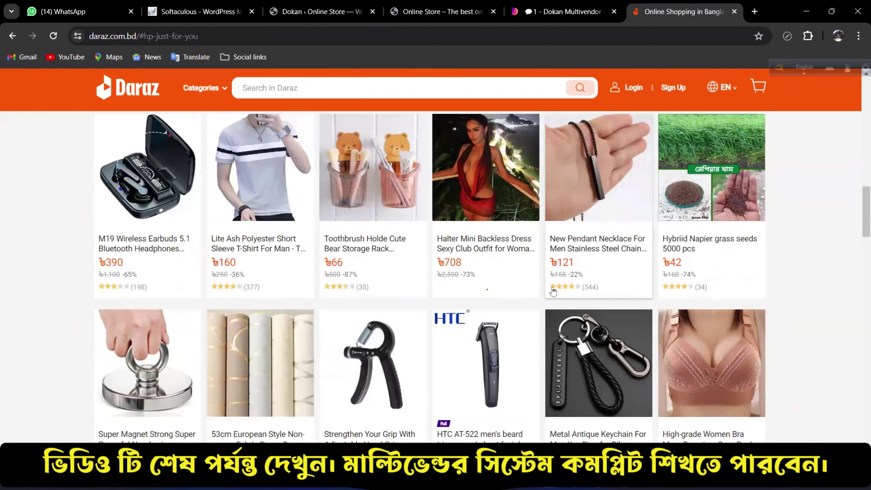
scroll(553, 292, down, 5)
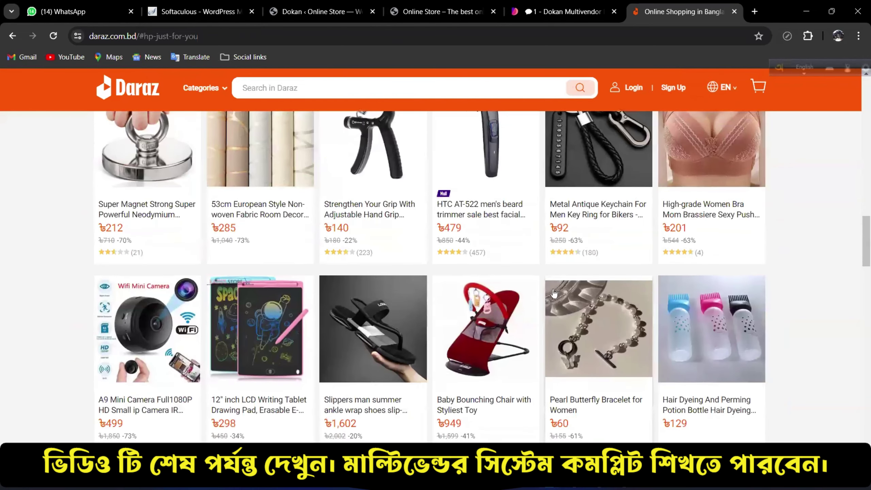
scroll(552, 293, down, 5)
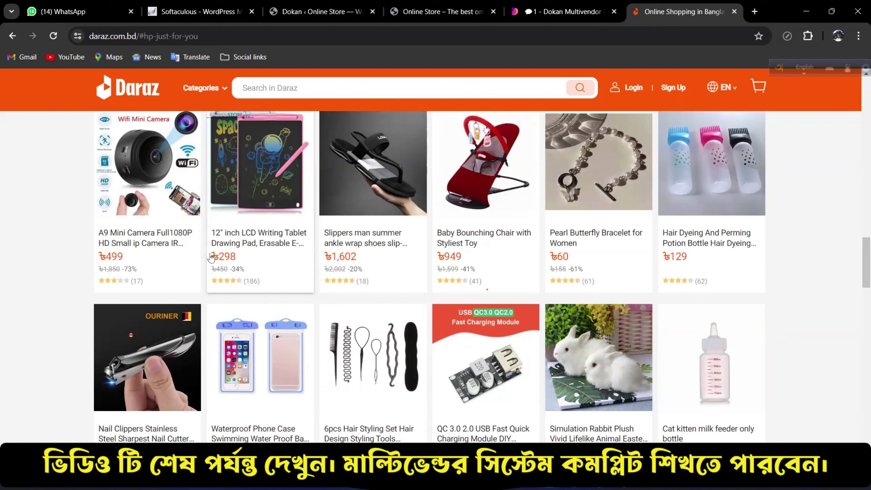
click(191, 265)
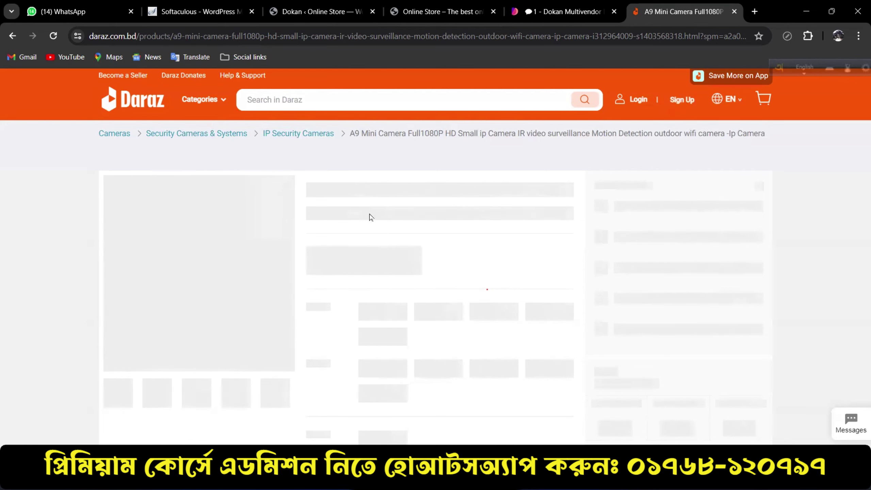
click(448, 11)
Change Store Products Per Page from 12 to 20.
click(319, 12)
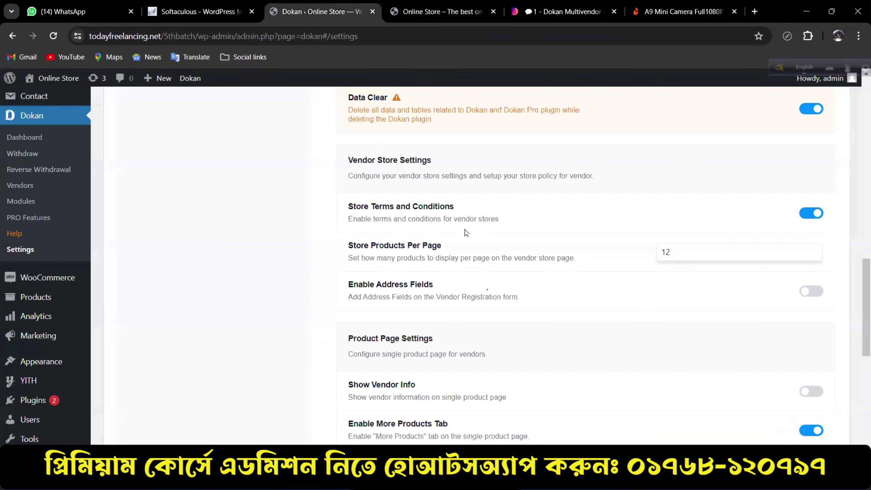
scroll(411, 361, down, 2)
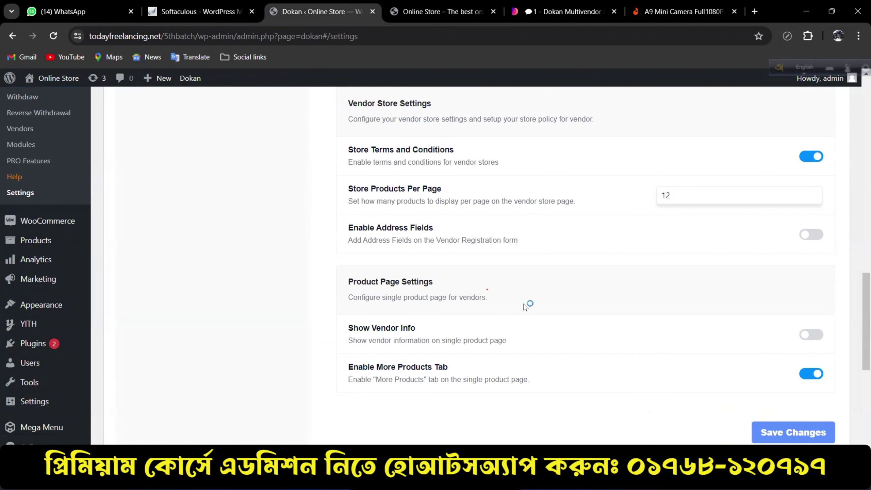
scroll(480, 280, up, 2)
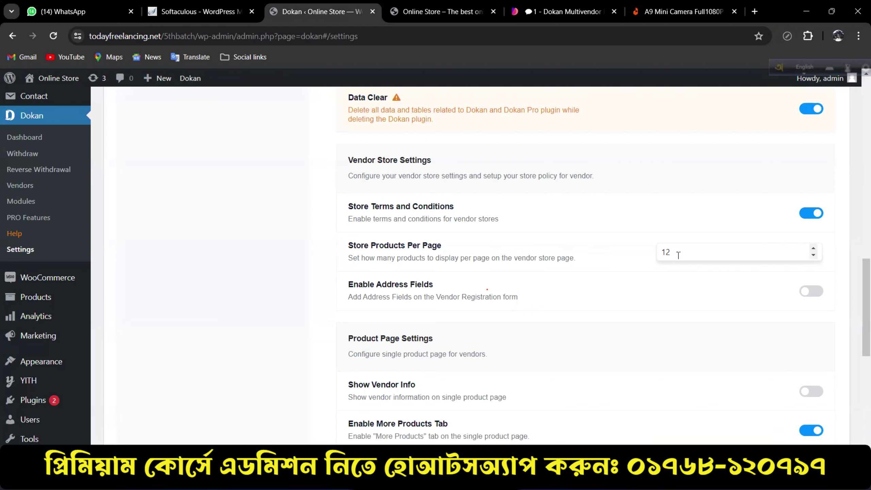
drag(682, 249, 616, 251)
text(20)
click(672, 12)
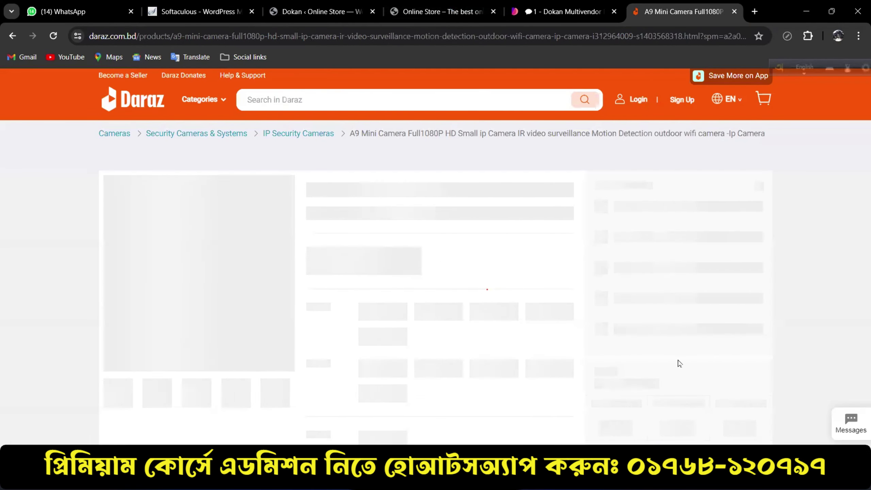
key(ctrl+shift+Tab)
key(ctrl+shift+Tab)
key(ctrl+shift+Tab)
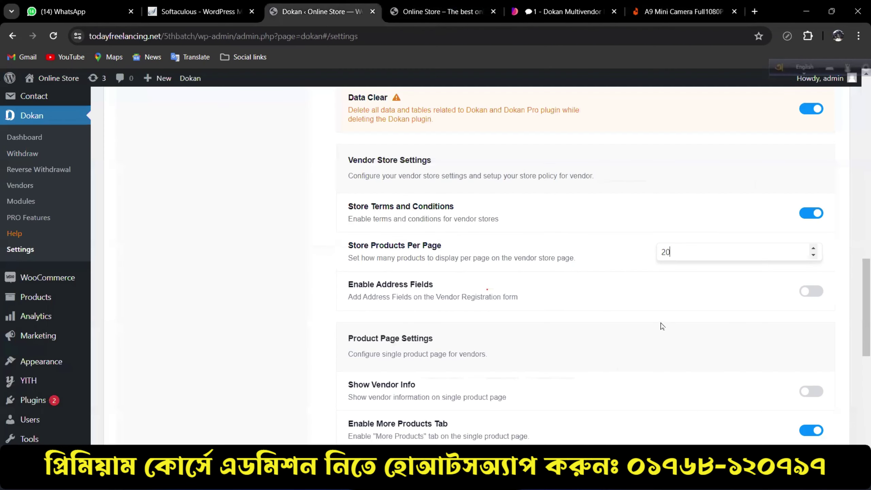
Switch on Enable Address Fields and Show Vendor Info.
click(818, 291)
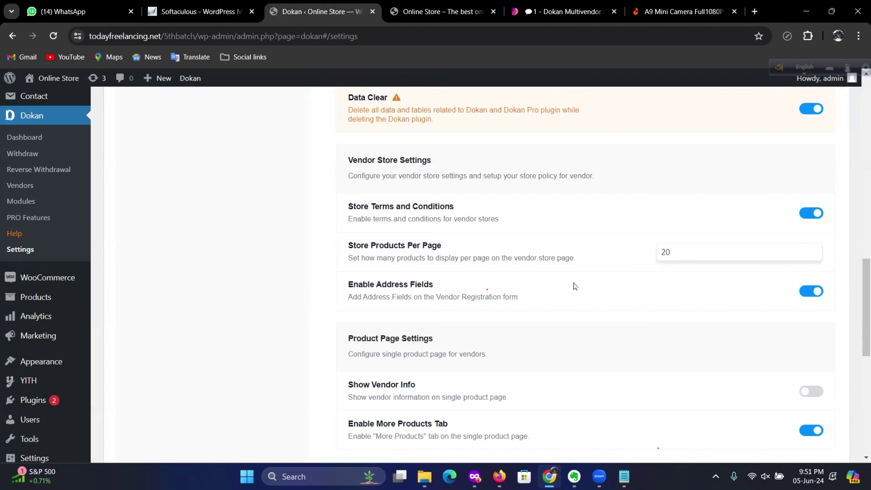
scroll(578, 286, down, 2)
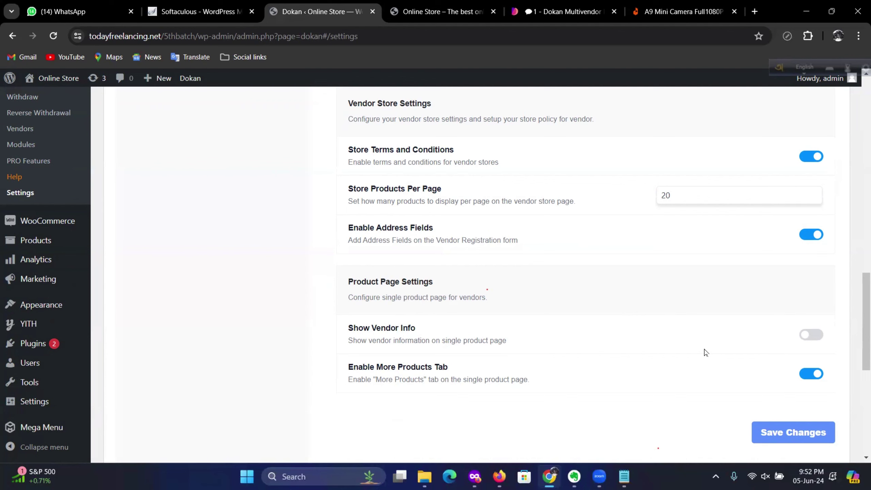
click(684, 12)
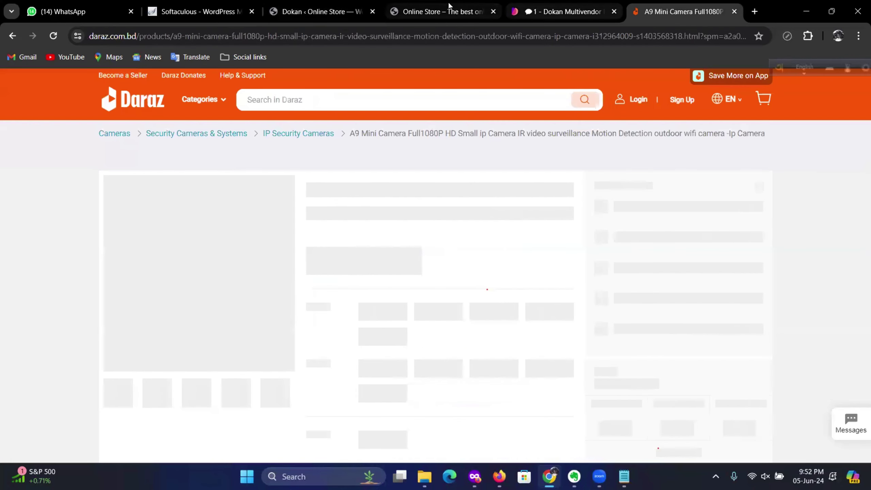
click(319, 11)
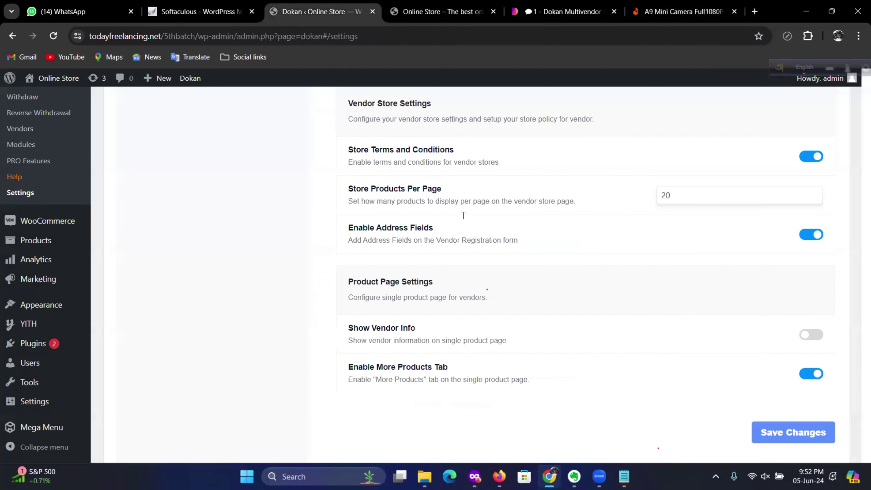
click(814, 336)
Save the updated Dokan General settings.
scroll(591, 357, down, 1)
scroll(591, 358, down, 3)
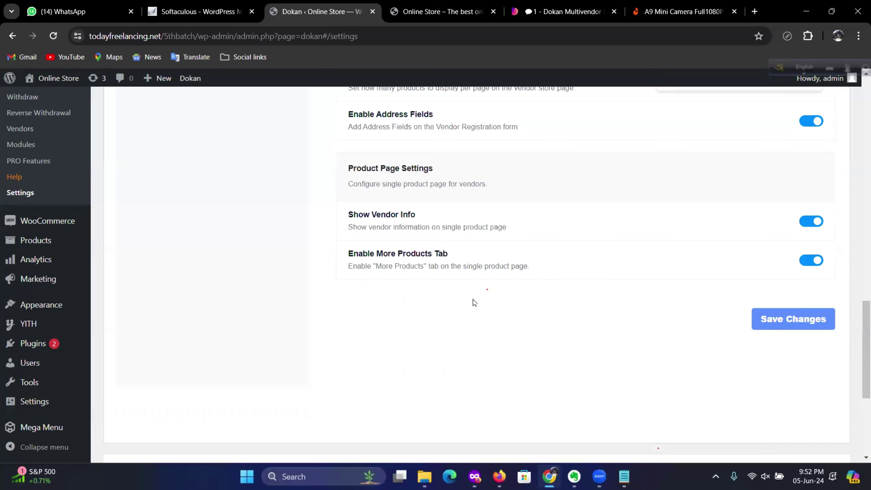
scroll(477, 298, up, 5)
scroll(482, 294, down, 3)
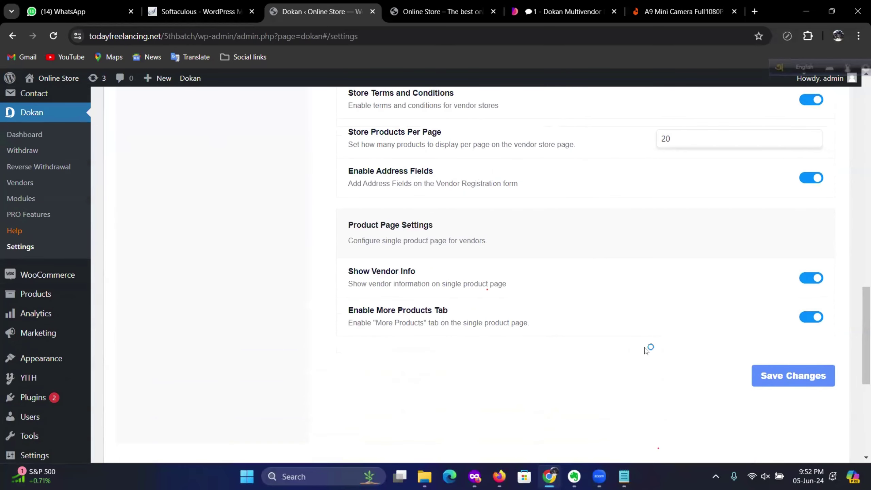
click(787, 390)
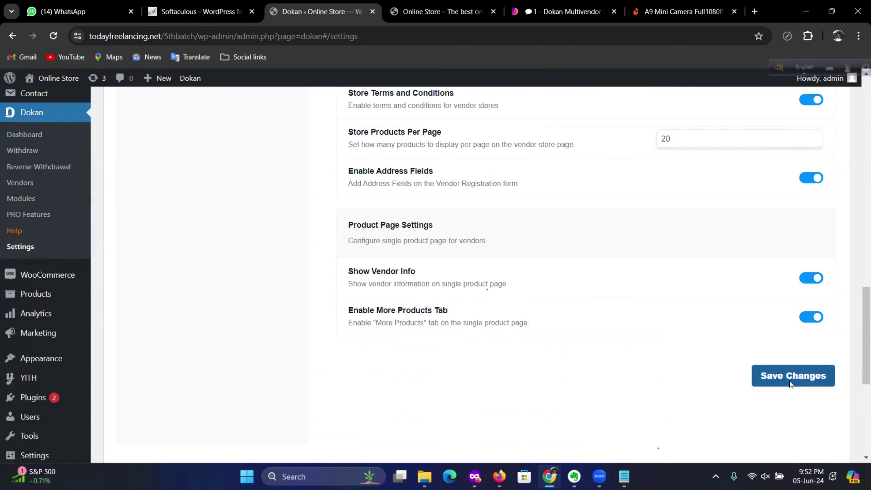
scroll(487, 311, up, 10)
scroll(486, 310, up, 5)
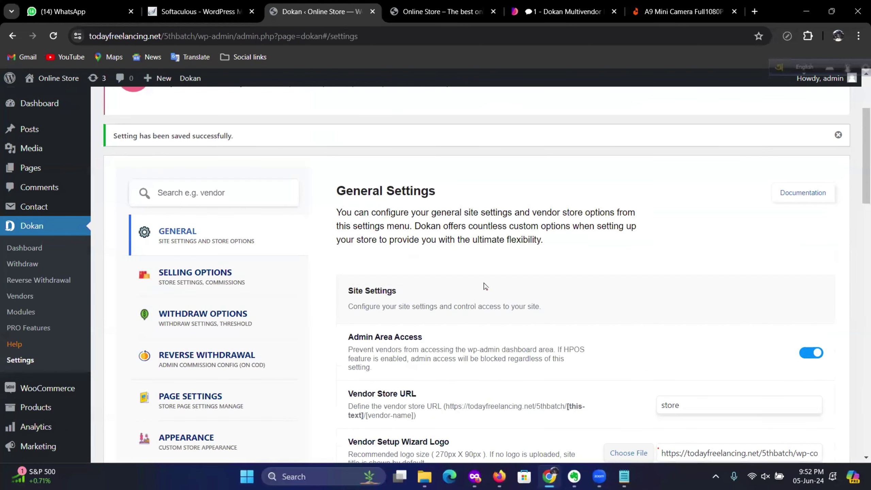
Open Selling Options and switch Commission Type to Flat.
click(204, 277)
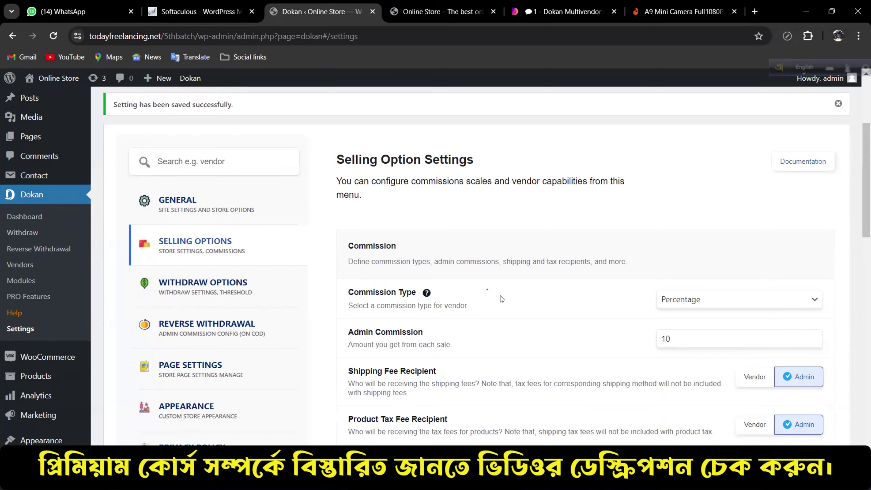
scroll(497, 298, down, 2)
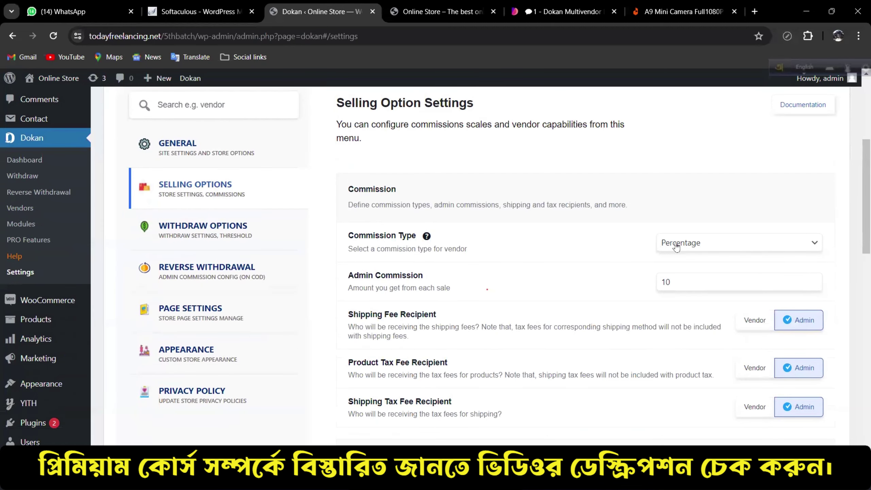
click(756, 245)
click(756, 245)
click(756, 245)
click(720, 256)
Make the admin commission 100, then set Commission Type back to Percentage.
double_click(689, 284)
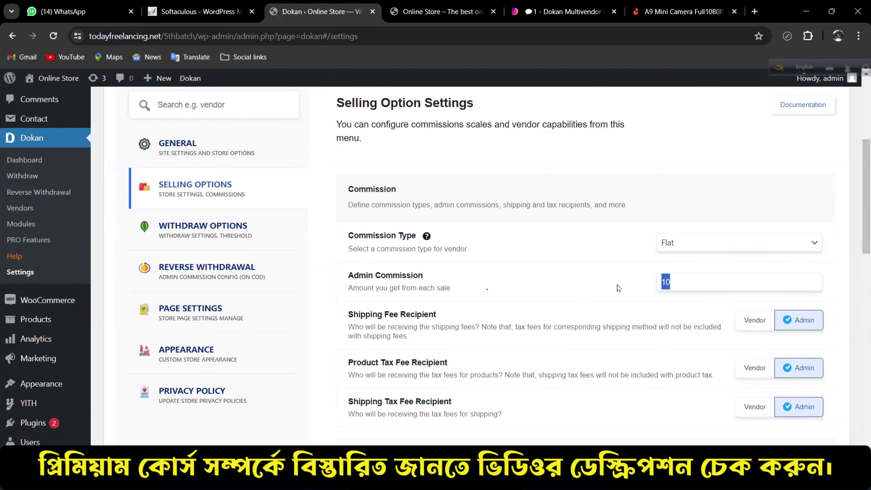
click(683, 282)
text(0)
click(698, 243)
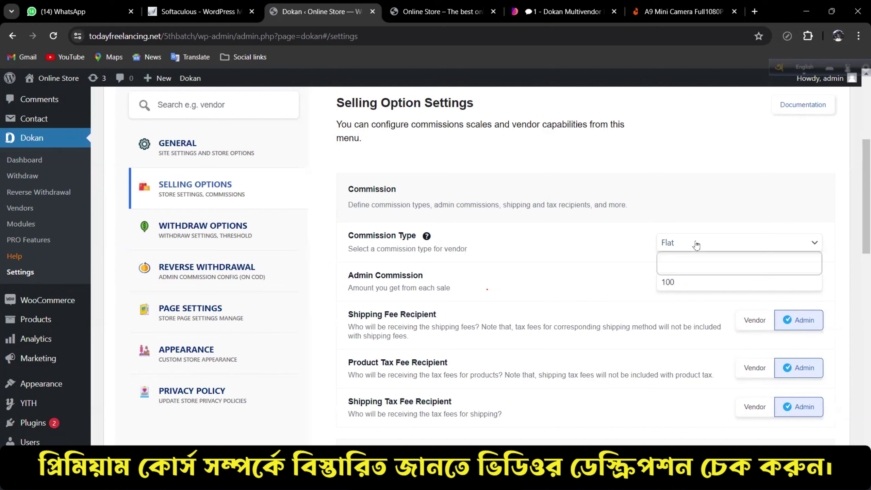
click(689, 269)
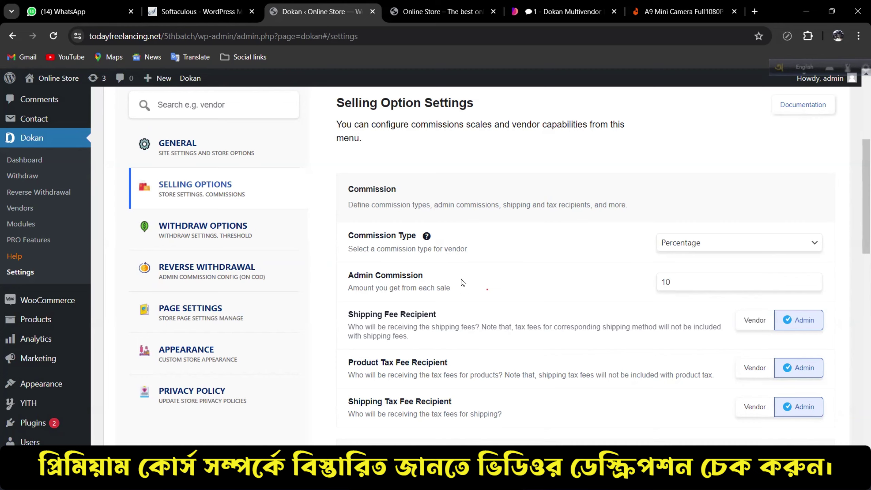
scroll(460, 282, down, 2)
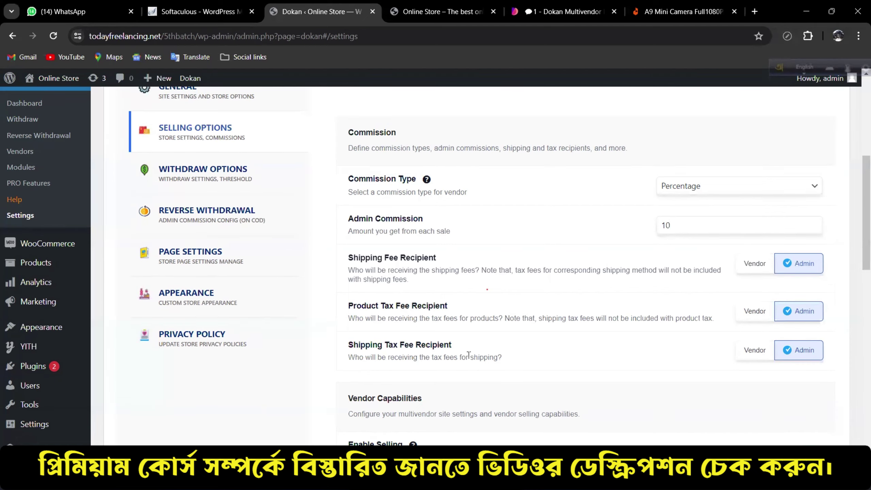
Switch on 'Select any category' for vendors and save the Selling Options.
scroll(468, 355, down, 2)
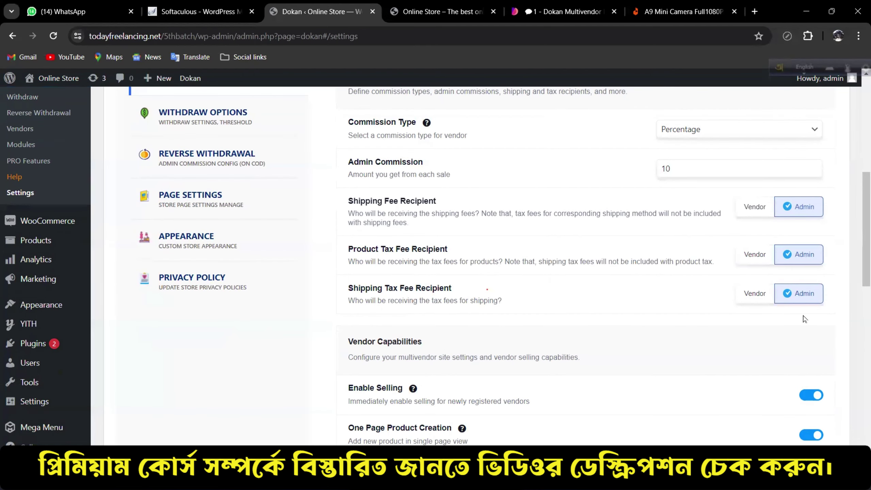
scroll(765, 318, down, 3)
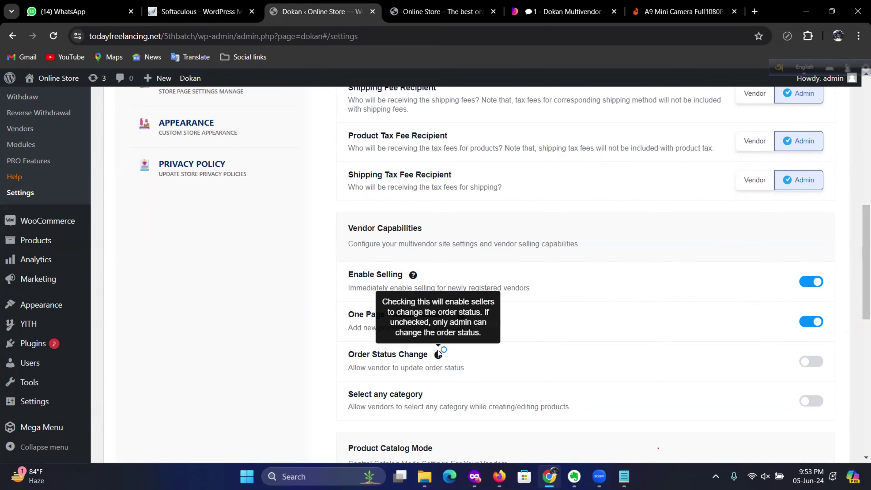
scroll(654, 333, down, 2)
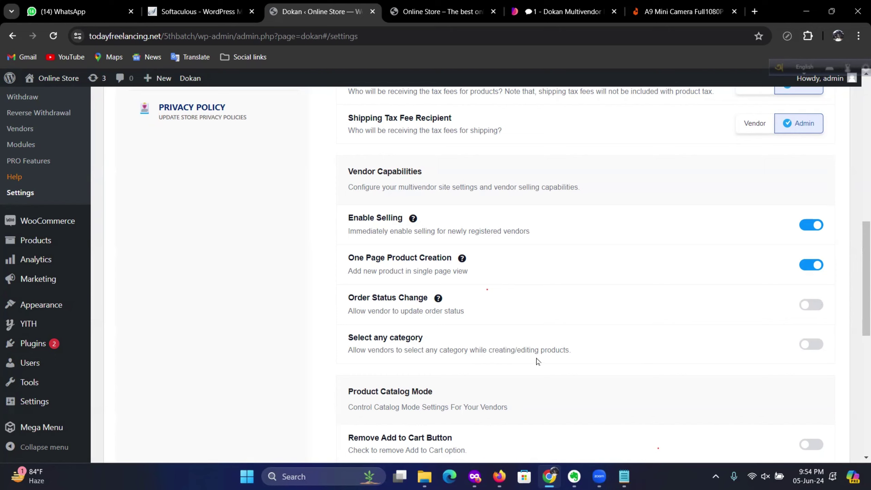
click(812, 344)
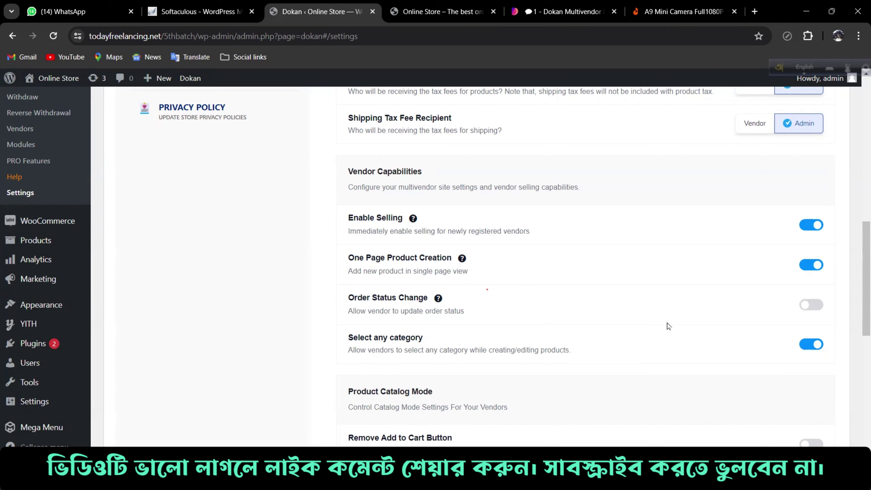
scroll(488, 300, down, 3)
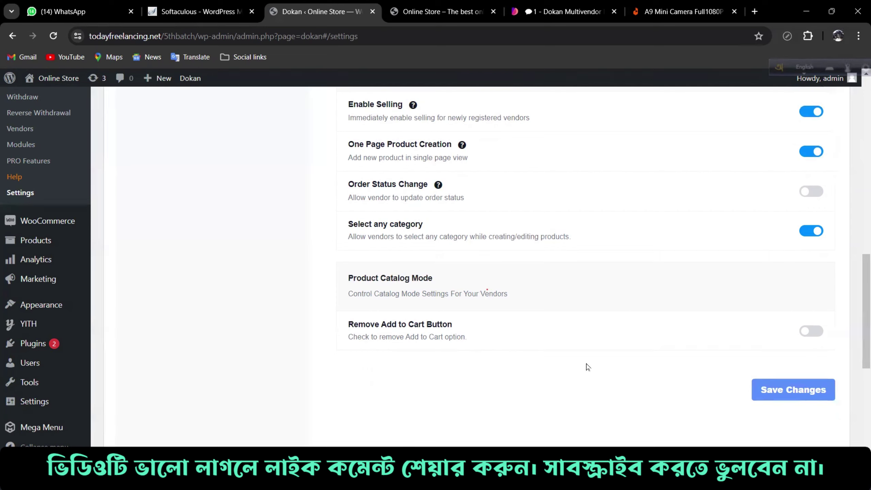
click(781, 405)
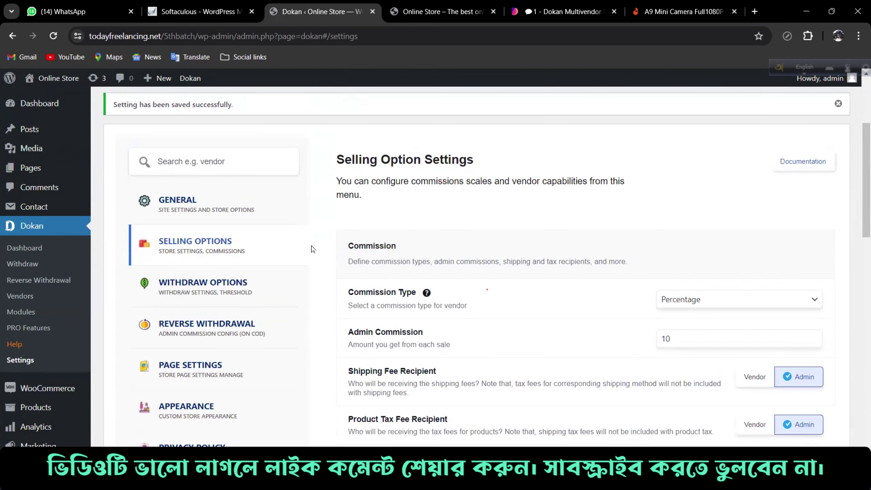
Review Dokan's Withdraw Options (minimum withdraw limit 5000), then return to the Daraz camera tab.
click(231, 296)
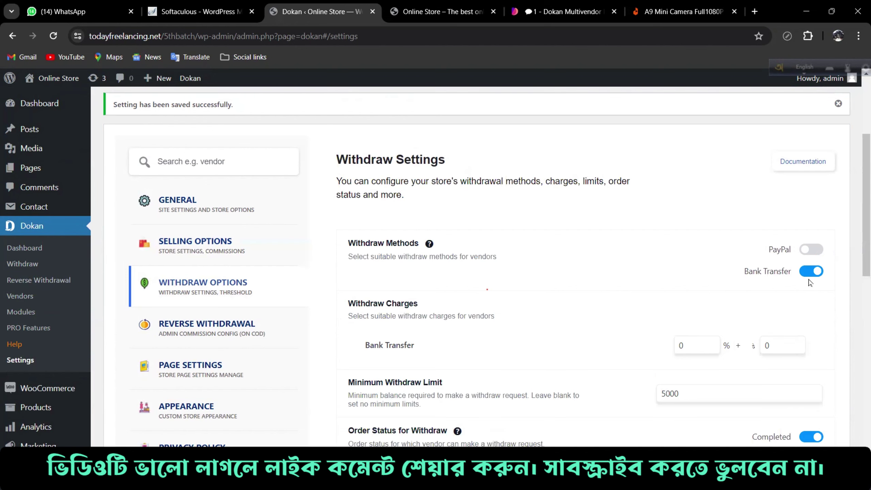
scroll(810, 279, down, 3)
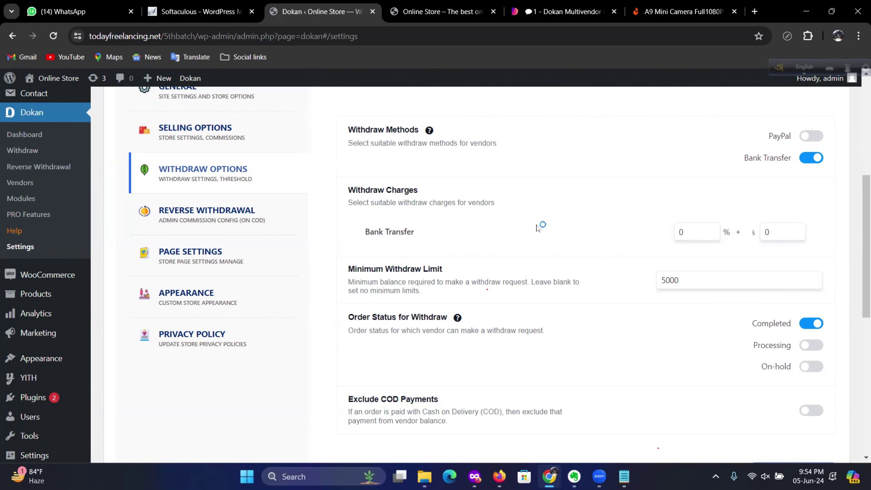
scroll(639, 236, down, 2)
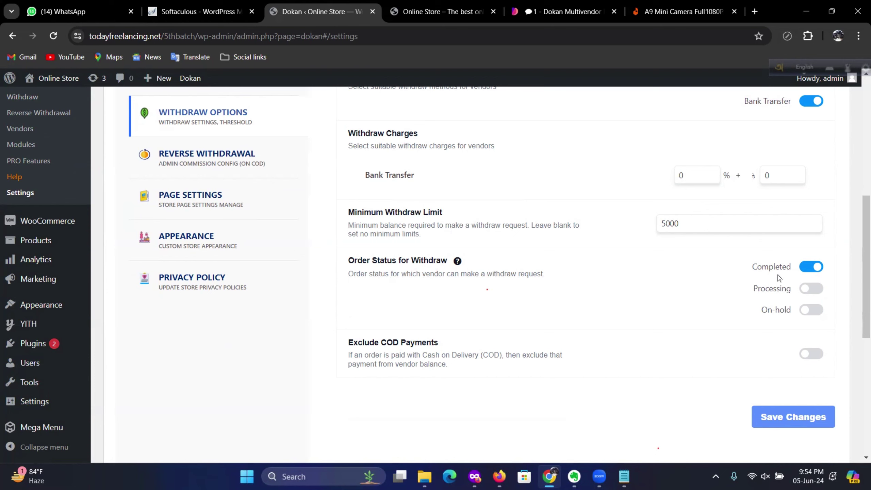
scroll(780, 277, down, 3)
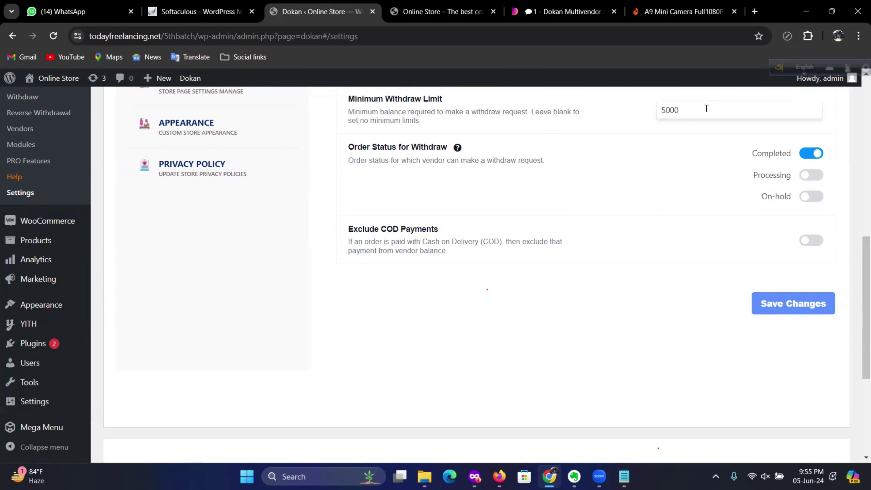
click(676, 10)
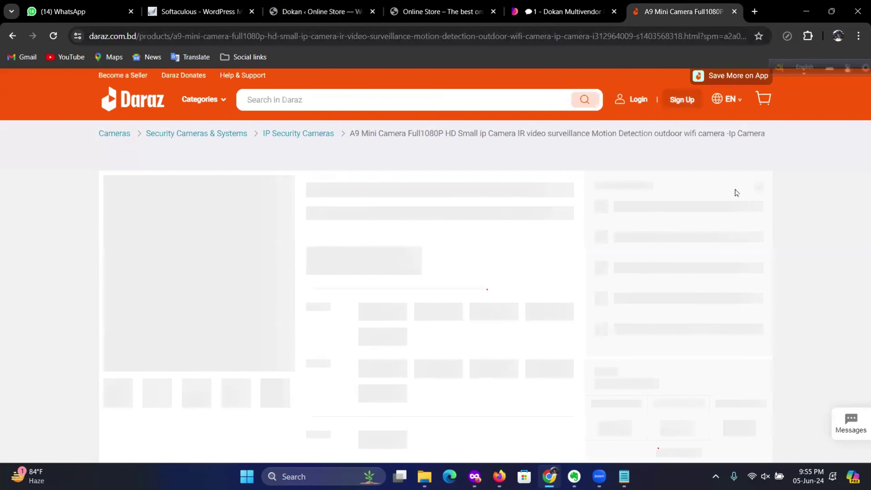
Reload the A9 Mini Camera page and view its ৳499 price, Best Bazar 66 seller and 3.2 rating.
click(193, 36)
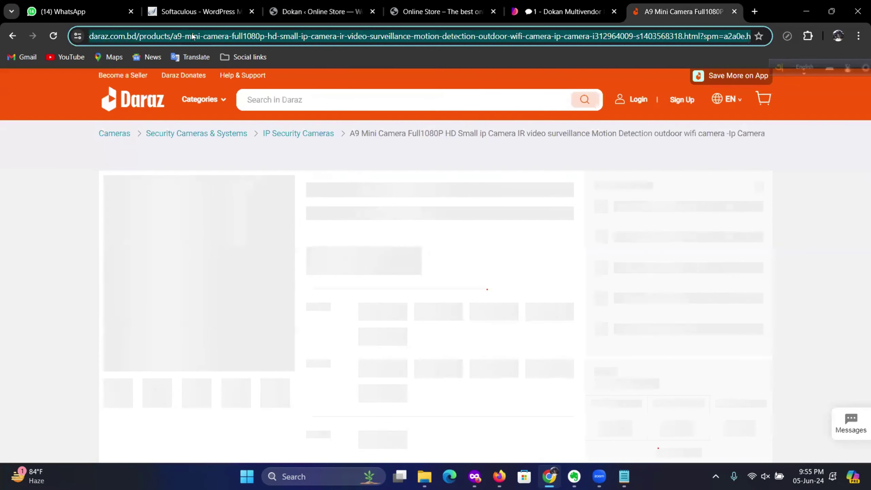
key(Return)
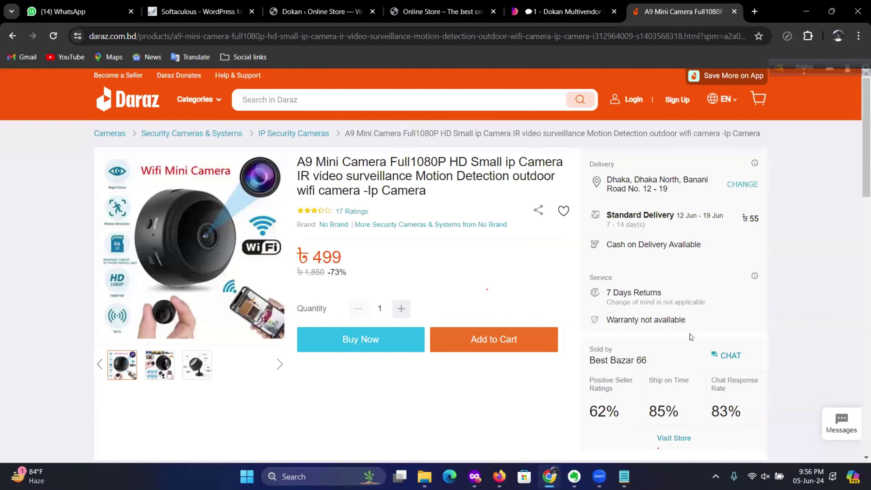
scroll(691, 339, down, 1)
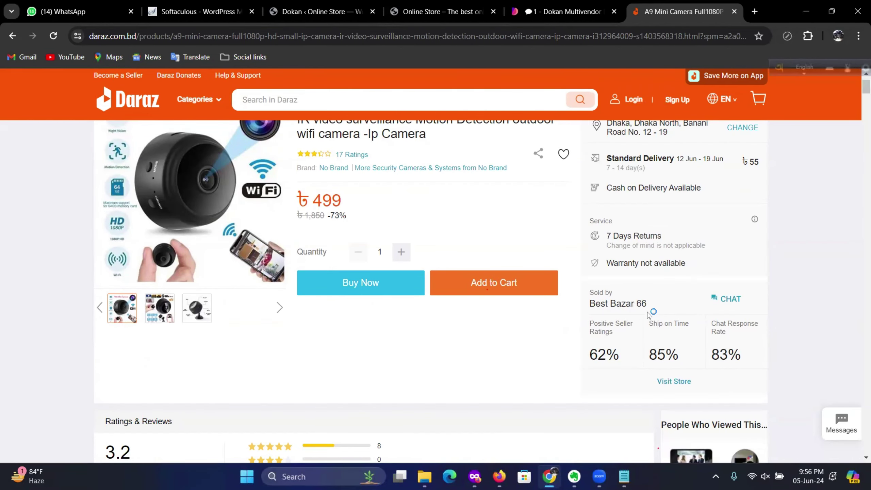
mouse_move(121, 238)
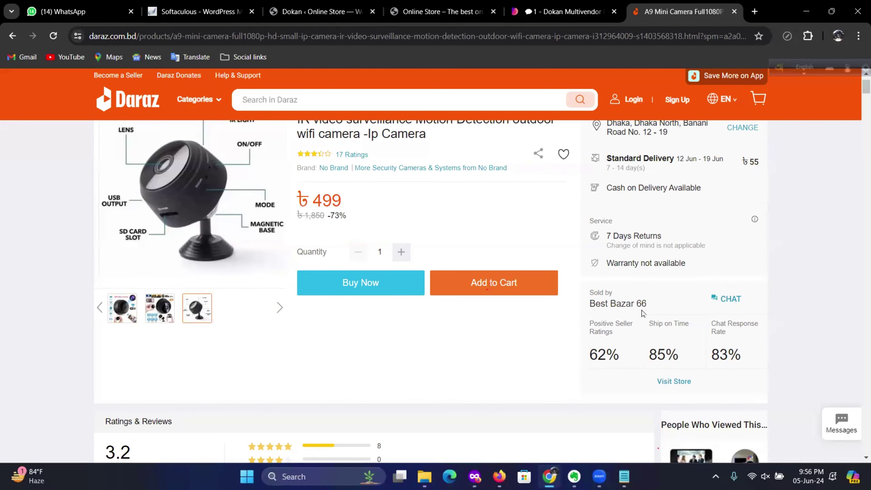
scroll(642, 313, down, 5)
scroll(631, 275, up, 3)
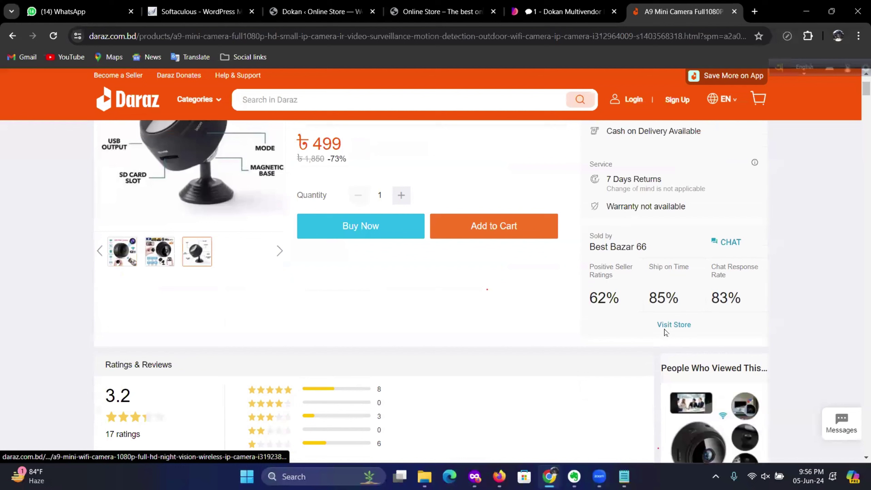
click(626, 262)
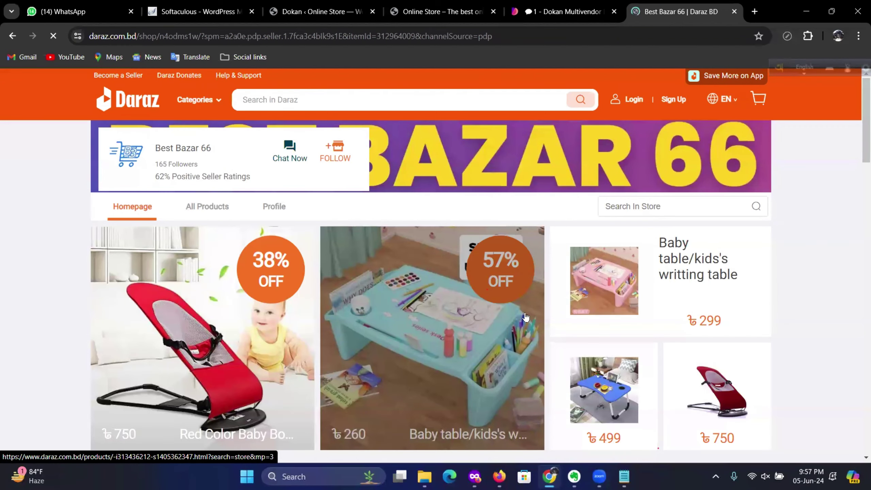
scroll(556, 316, down, 5)
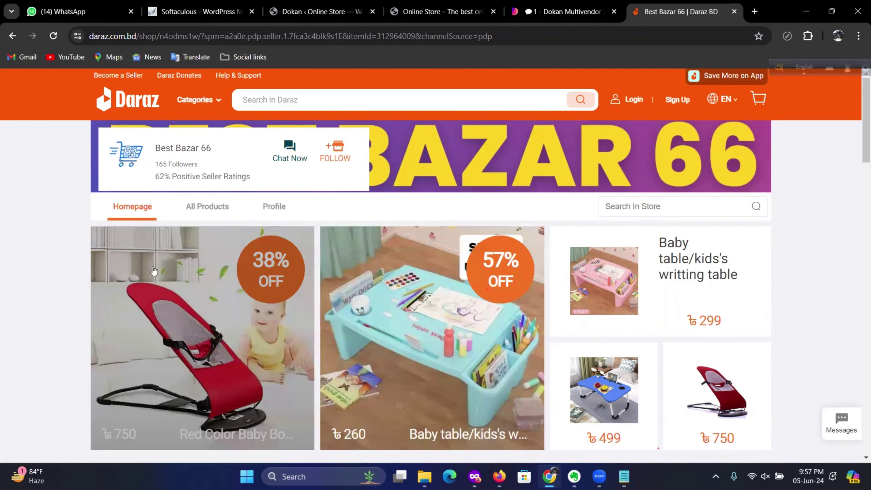
scroll(162, 268, down, 2)
scroll(171, 275, up, 2)
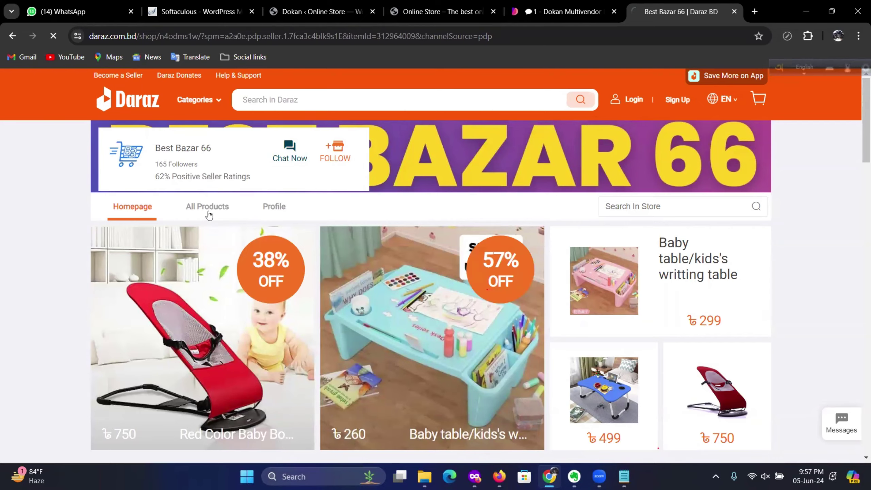
click(209, 213)
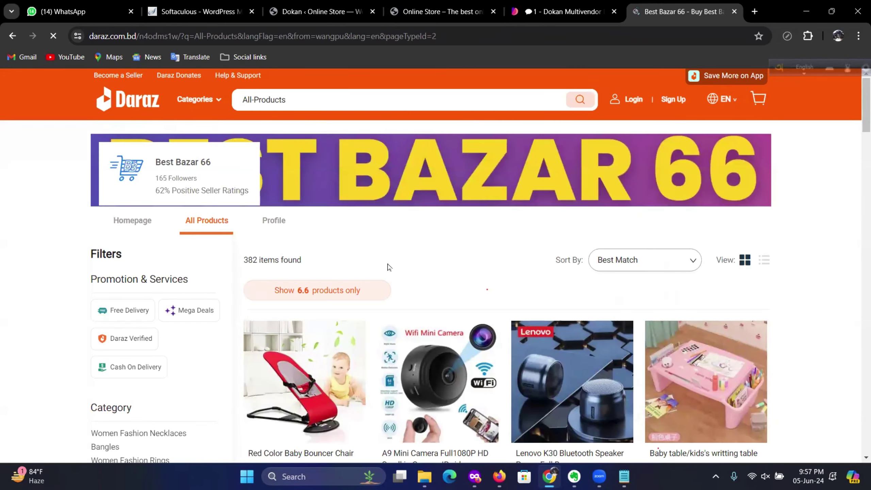
scroll(389, 267, down, 5)
scroll(340, 253, up, 5)
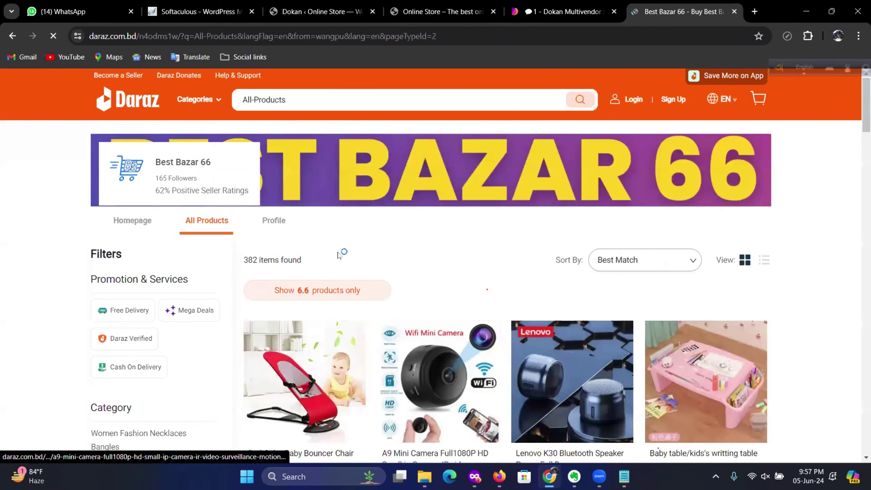
click(291, 229)
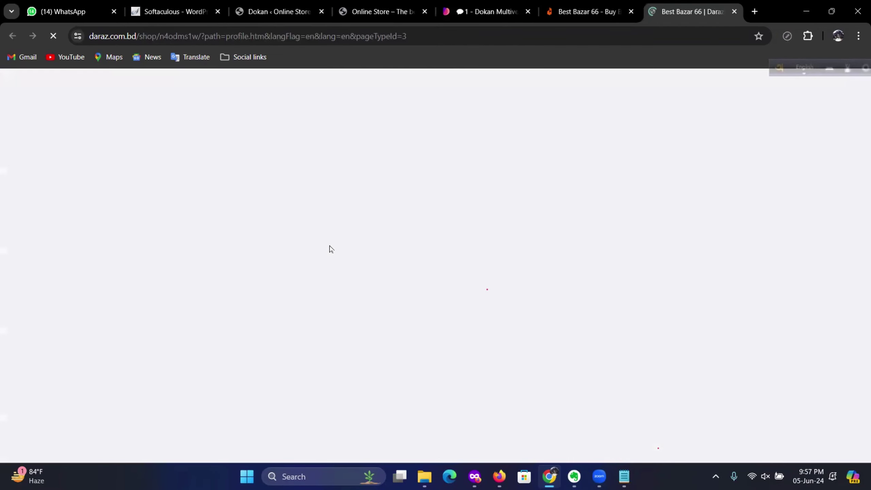
scroll(375, 251, down, 3)
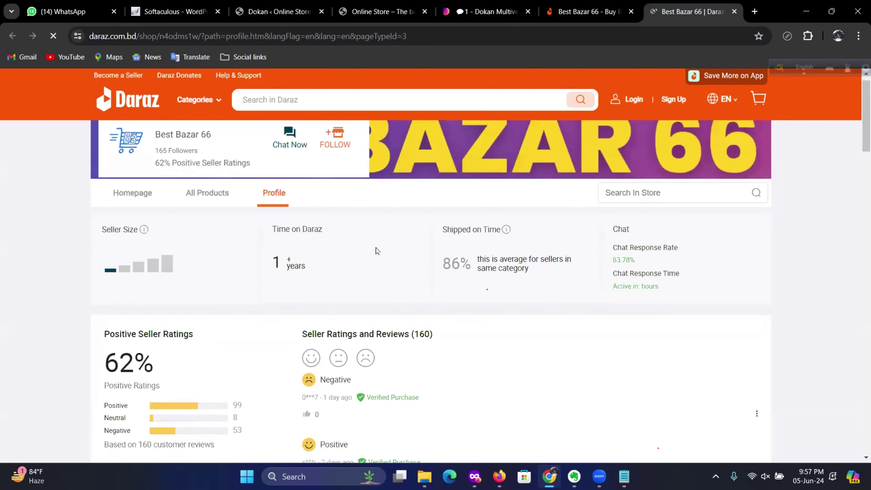
scroll(414, 282, up, 3)
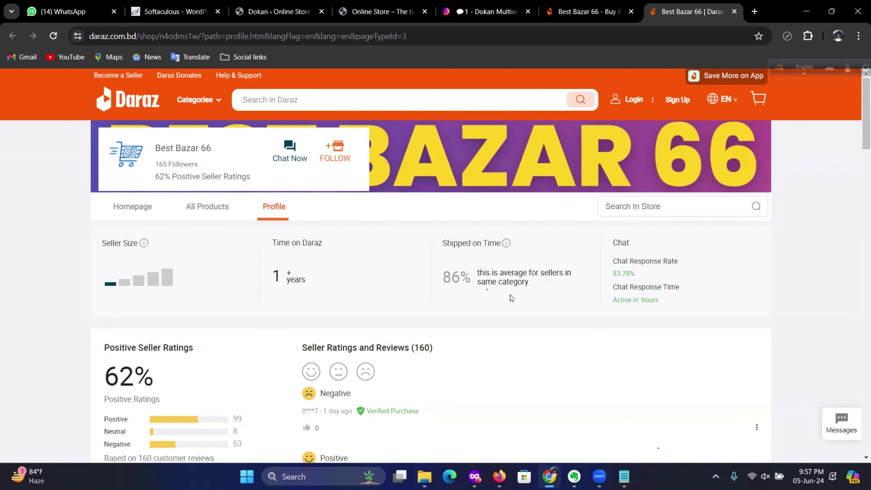
scroll(210, 276, down, 15)
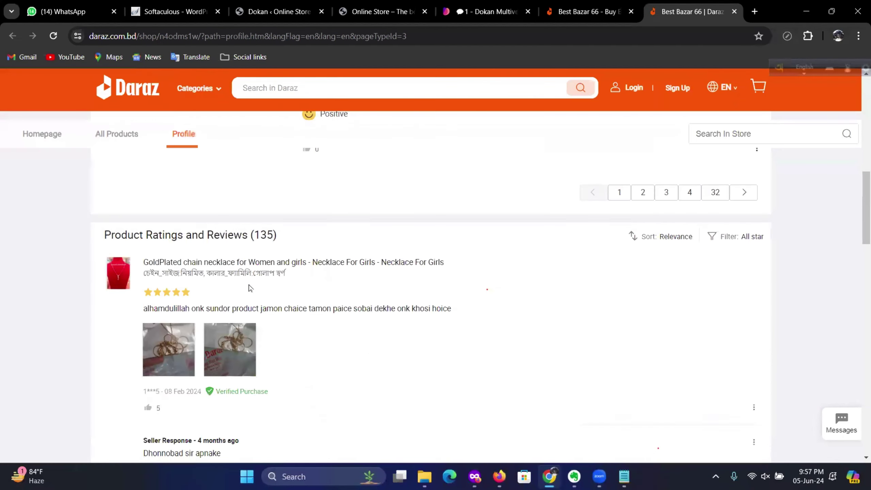
scroll(260, 290, up, 15)
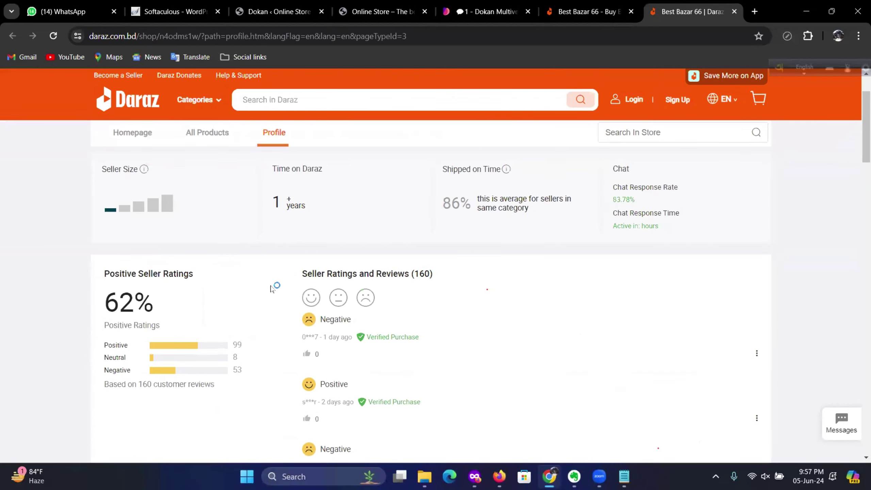
click(120, 206)
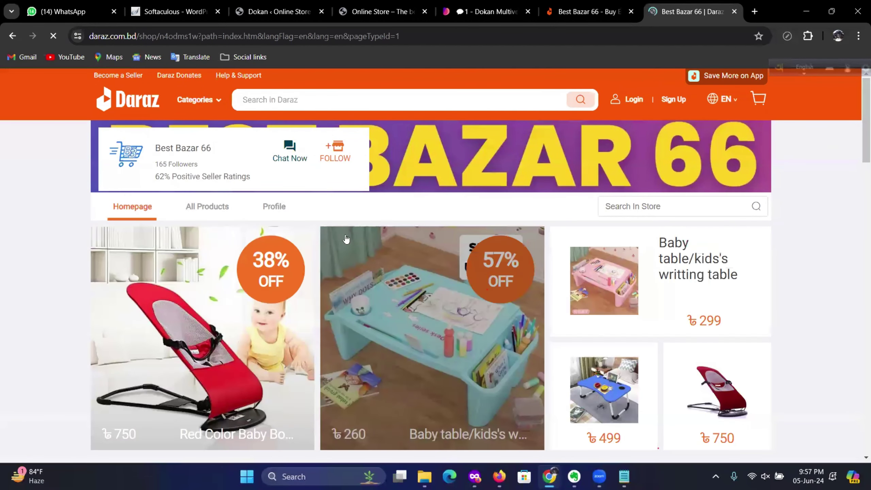
scroll(455, 266, down, 10)
scroll(456, 266, down, 10)
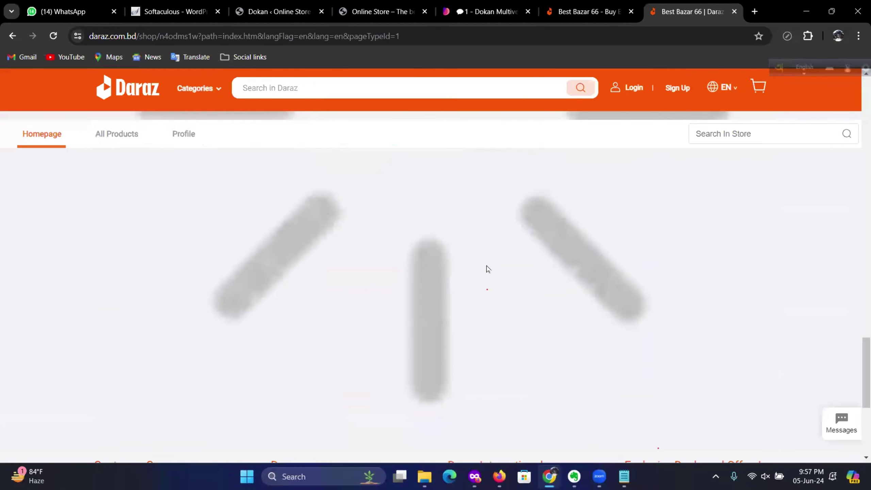
scroll(546, 281, up, 5)
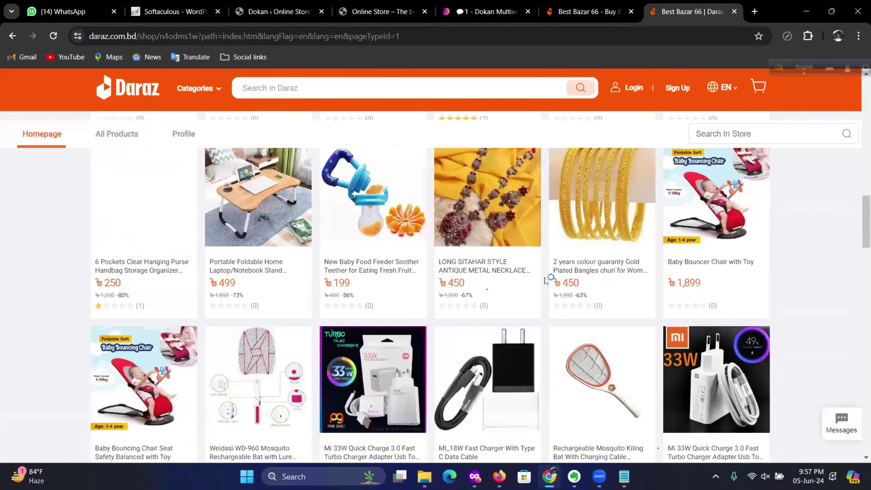
scroll(546, 280, down, 10)
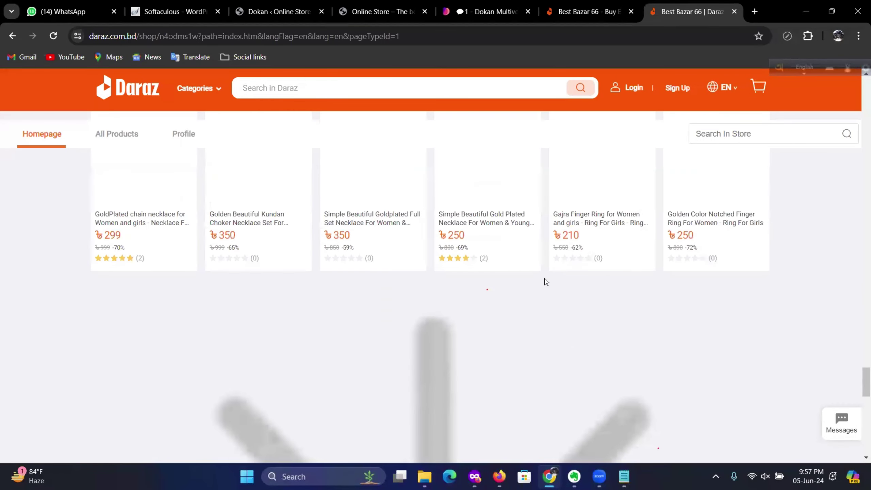
scroll(546, 282, up, 5)
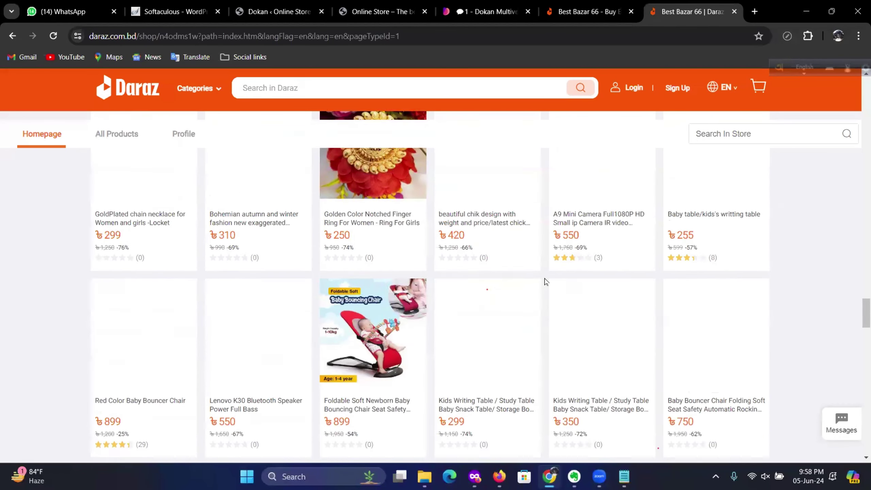
scroll(546, 280, up, 5)
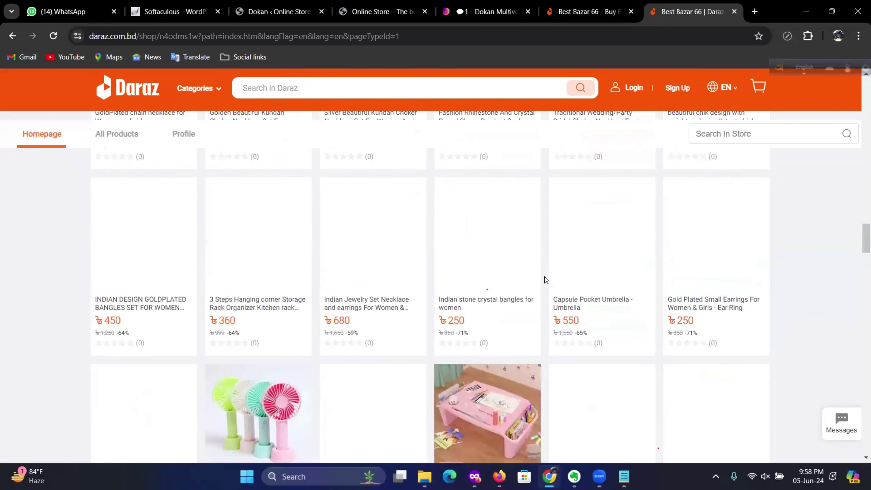
scroll(546, 279, up, 5)
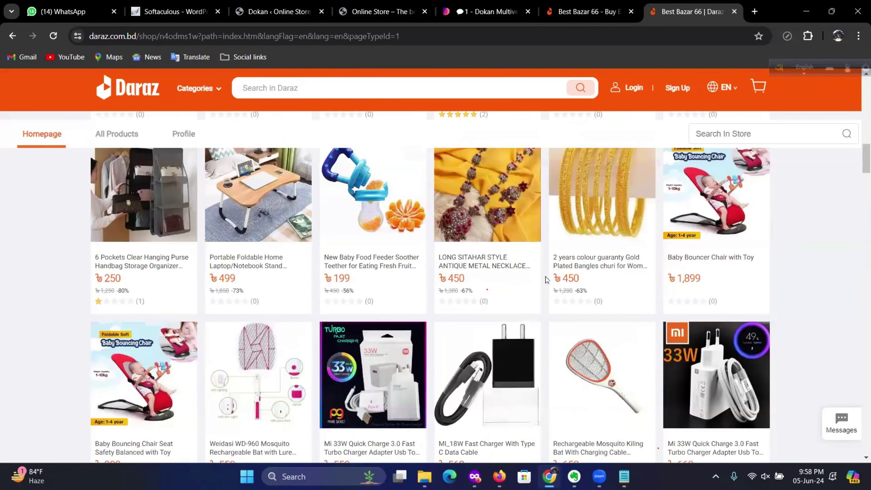
scroll(548, 260, up, 6)
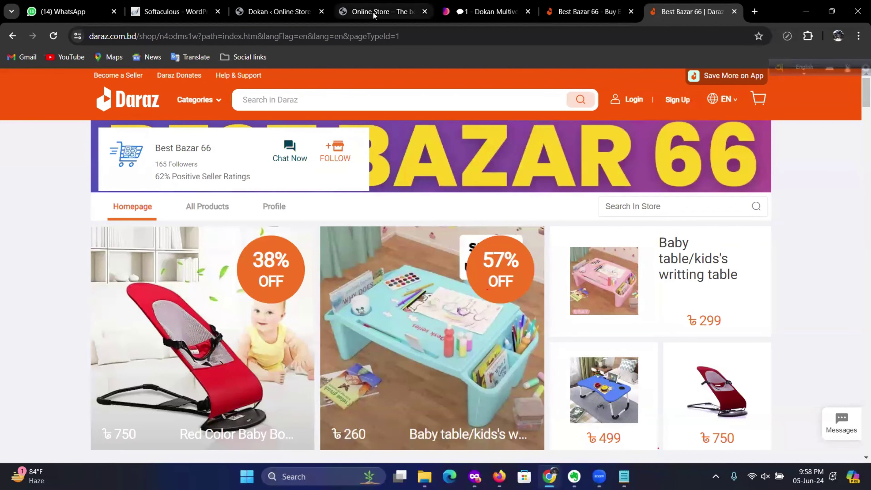
Save Dokan's withdraw settings with Exclude COD Payments left off, then view Reverse Withdrawal settings.
click(279, 11)
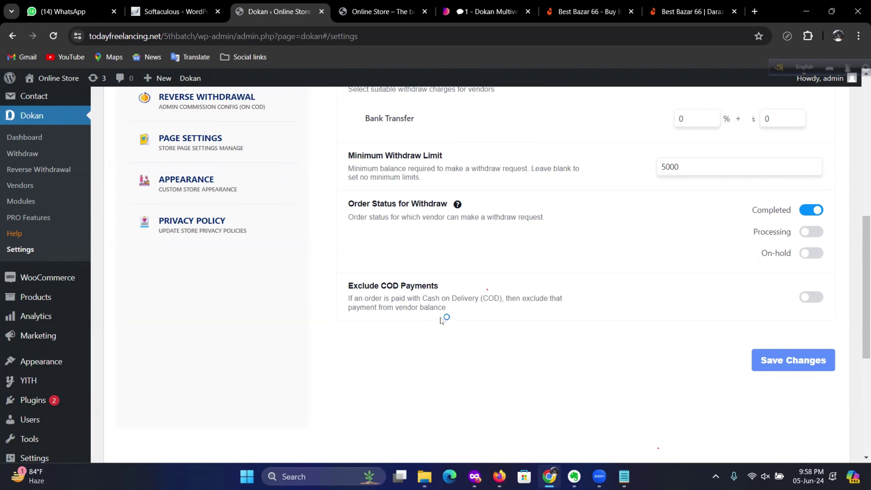
click(814, 299)
click(802, 300)
click(799, 360)
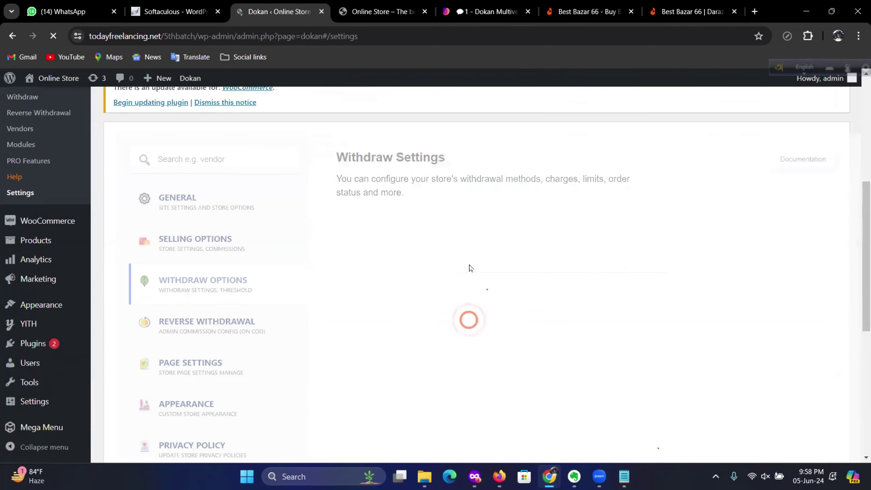
scroll(531, 368, down, 7)
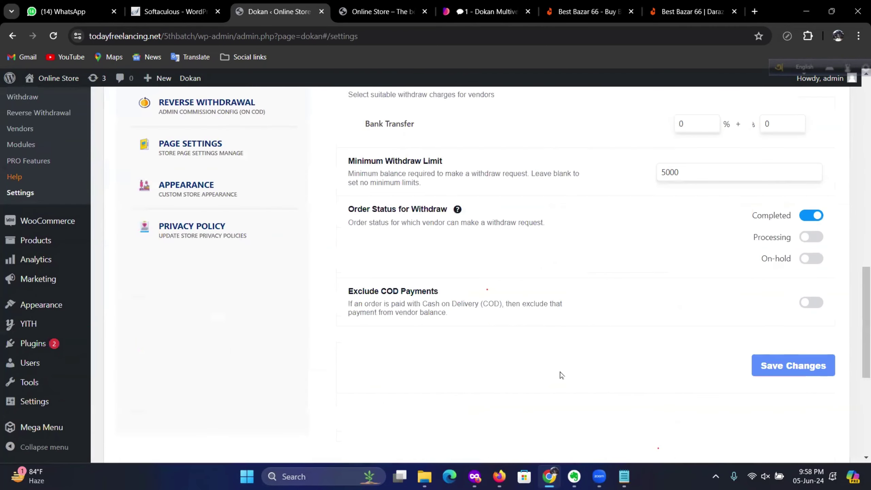
scroll(411, 307, up, 4)
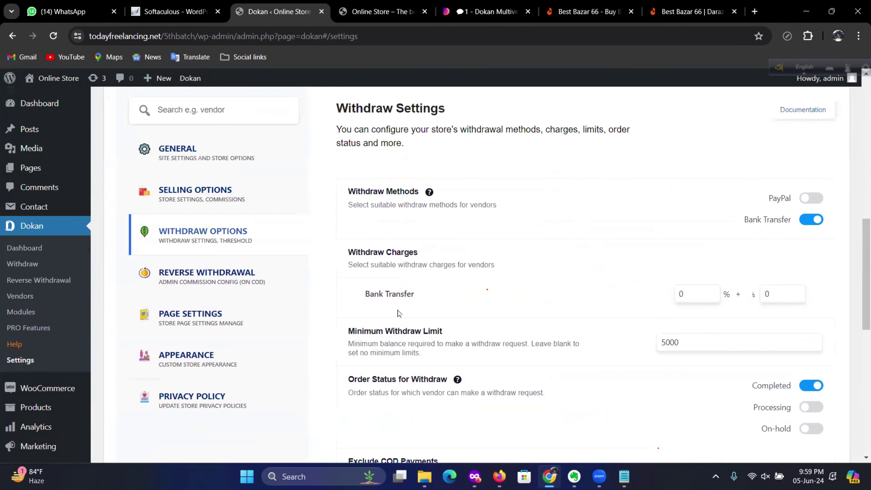
click(220, 286)
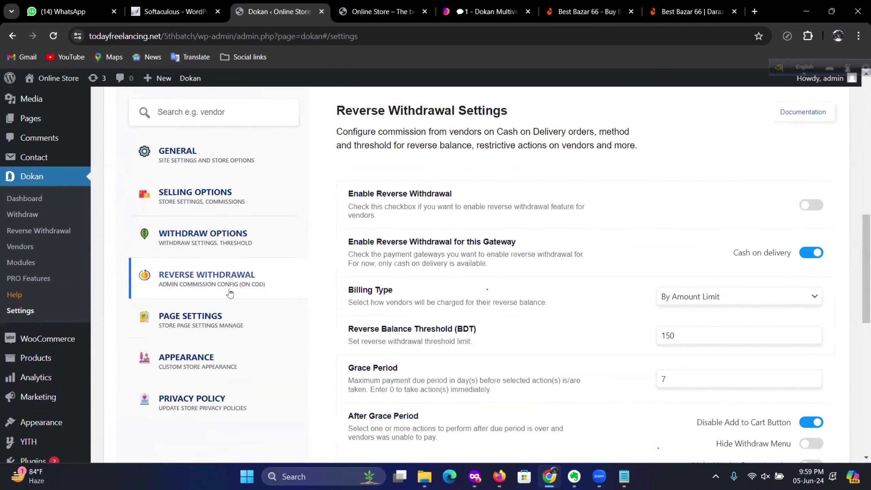
scroll(230, 294, down, 2)
In Dokan Page Settings, choose the Terms & Conditions page as the Terms and Conditions Page and save.
click(190, 262)
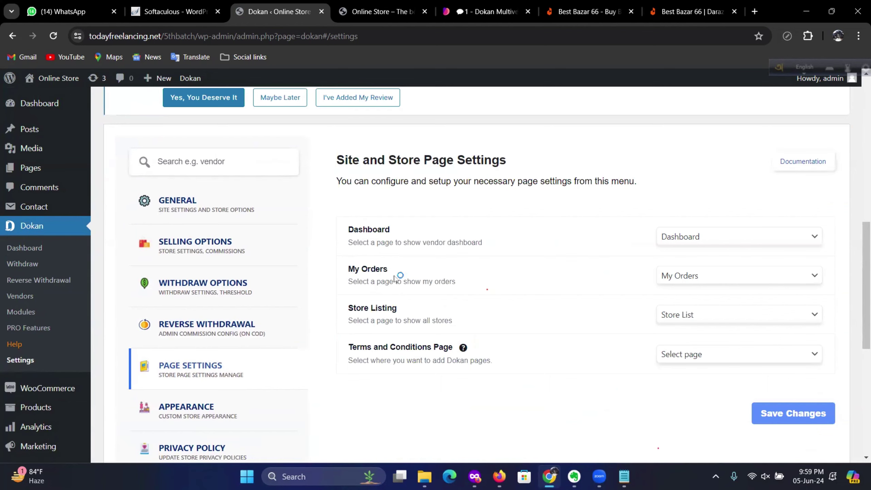
scroll(325, 288, down, 5)
scroll(255, 297, up, 3)
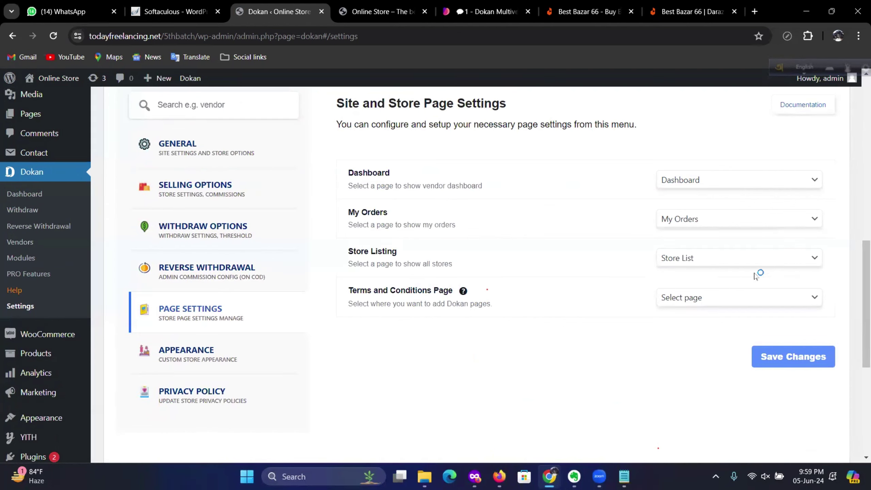
click(741, 303)
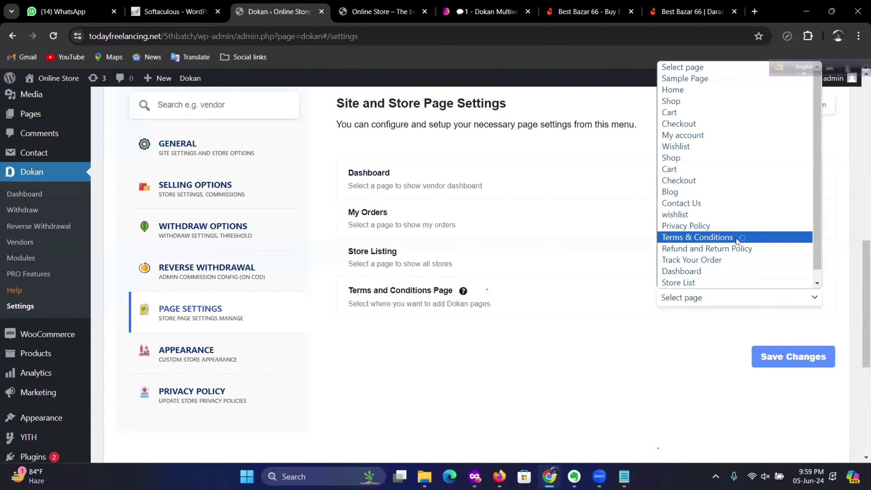
click(720, 237)
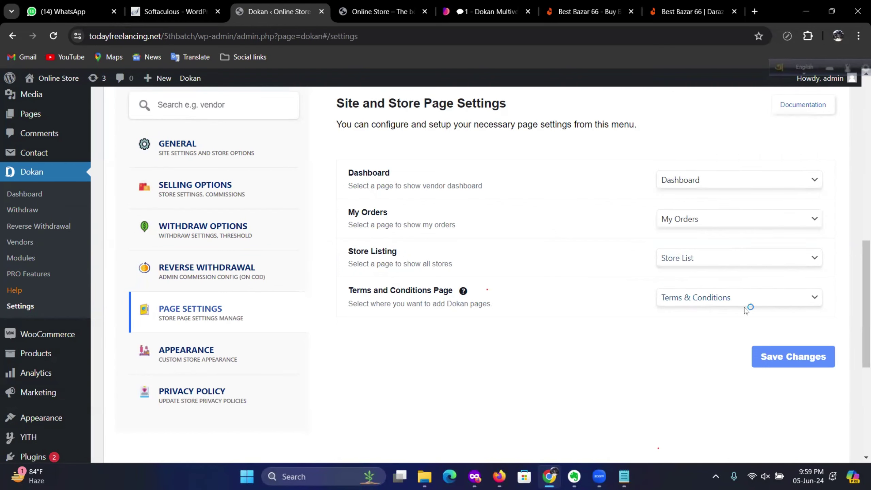
click(783, 365)
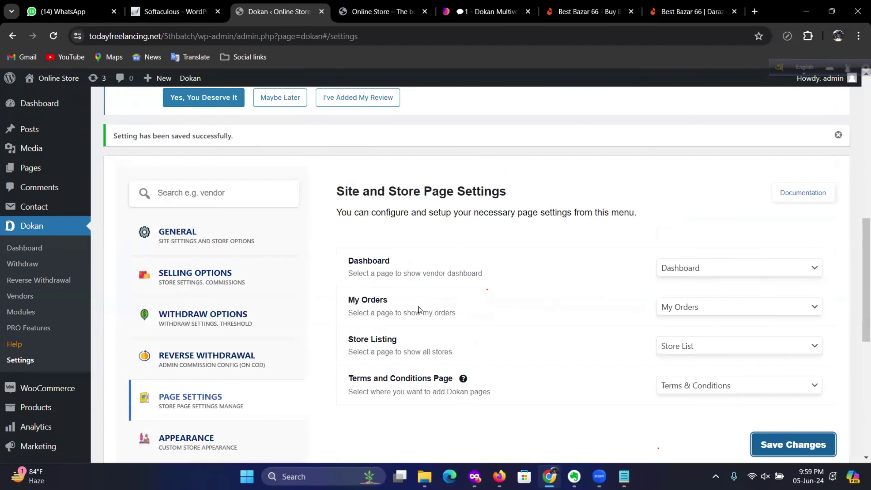
scroll(425, 290, down, 6)
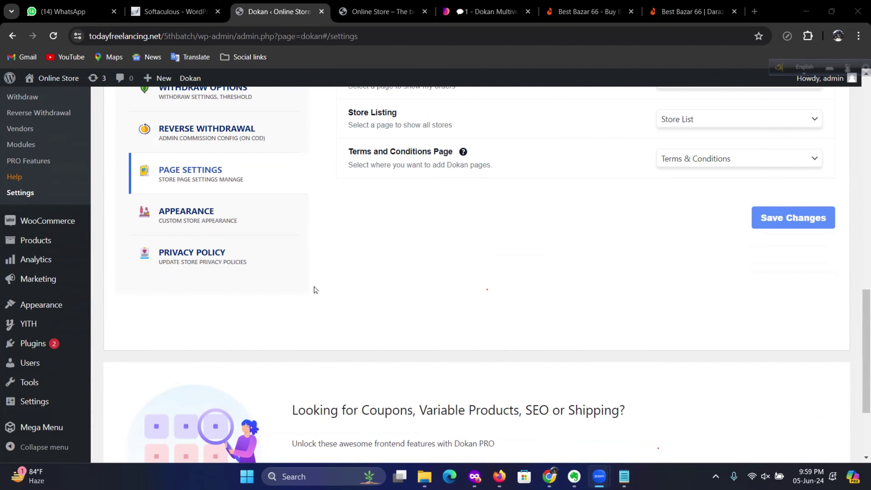
scroll(282, 356, down, 3)
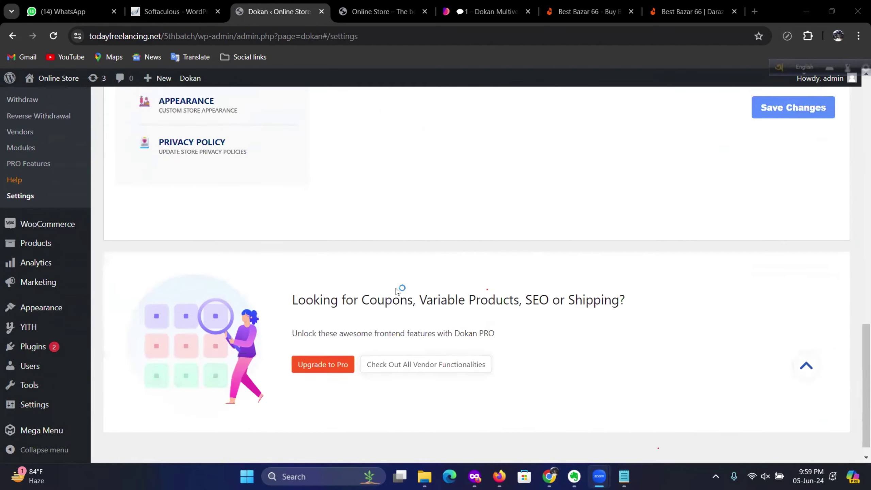
scroll(401, 284, up, 3)
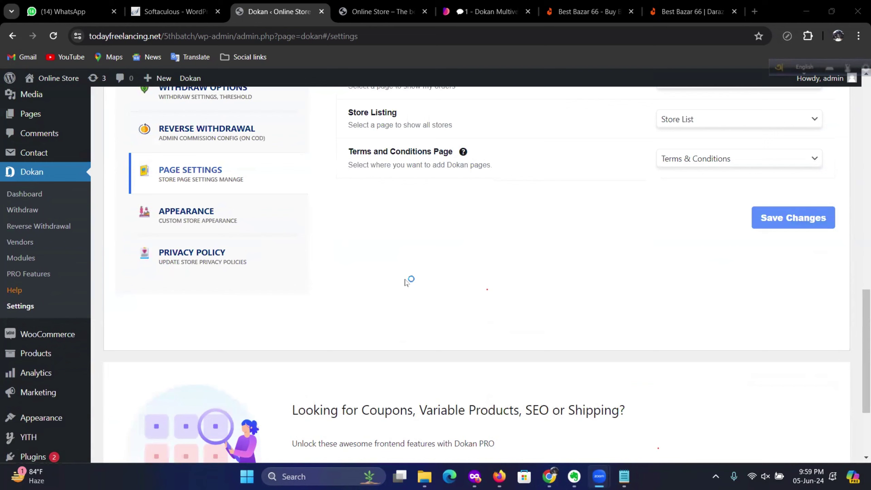
Open Dokan's Appearance settings and scroll down to the Store Header Template section.
click(208, 216)
scroll(480, 290, up, 4)
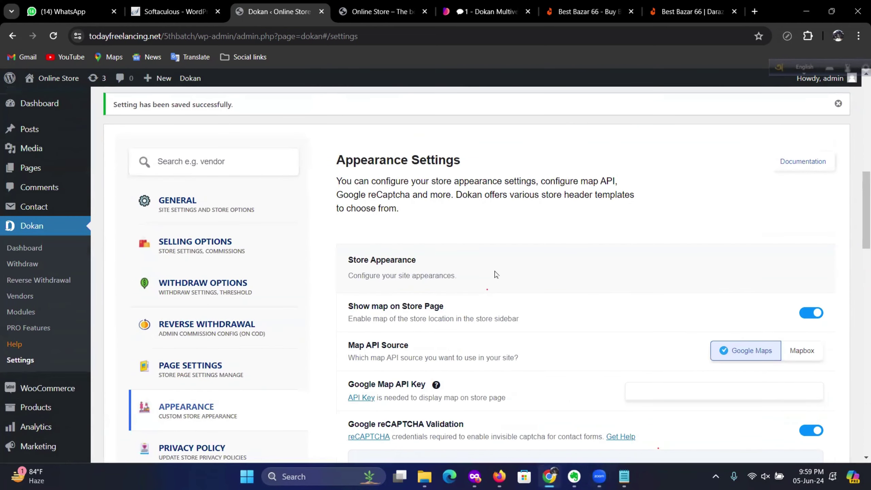
scroll(480, 247, down, 2)
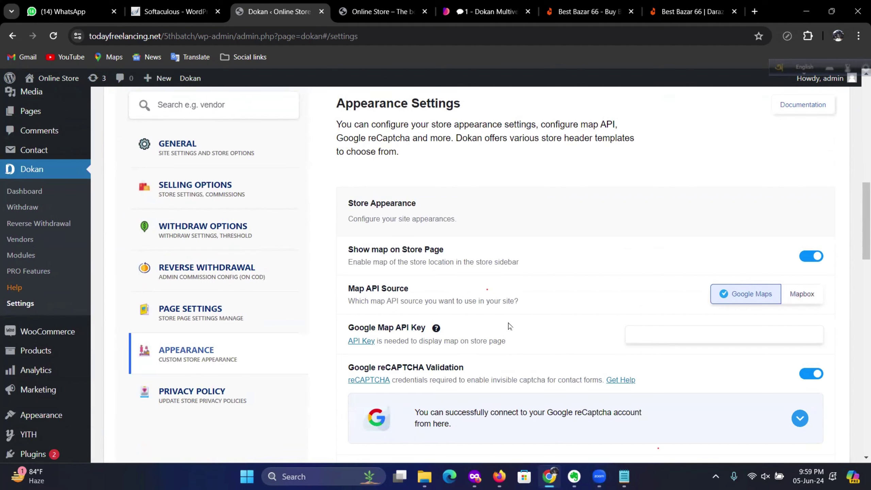
scroll(399, 323, down, 4)
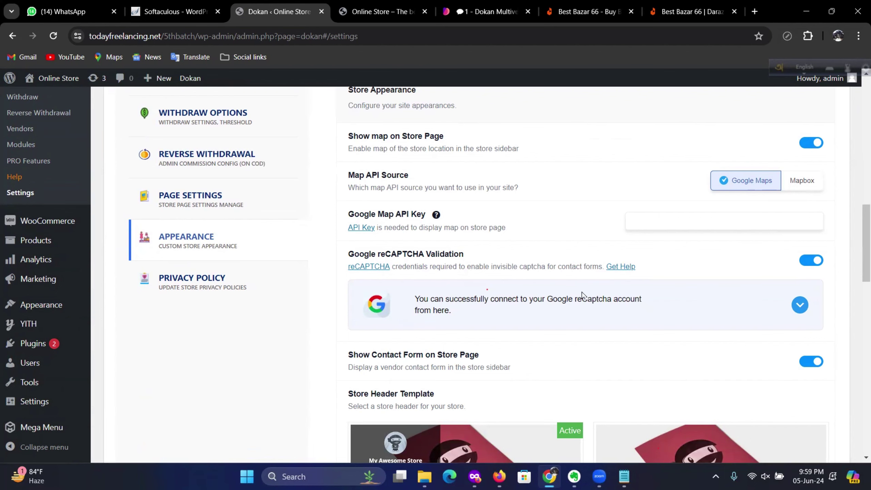
scroll(478, 263, down, 3)
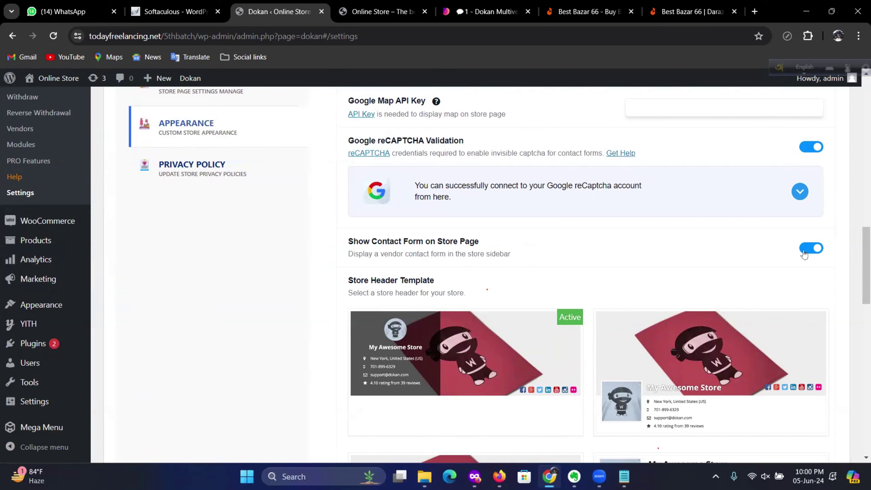
scroll(613, 292, down, 3)
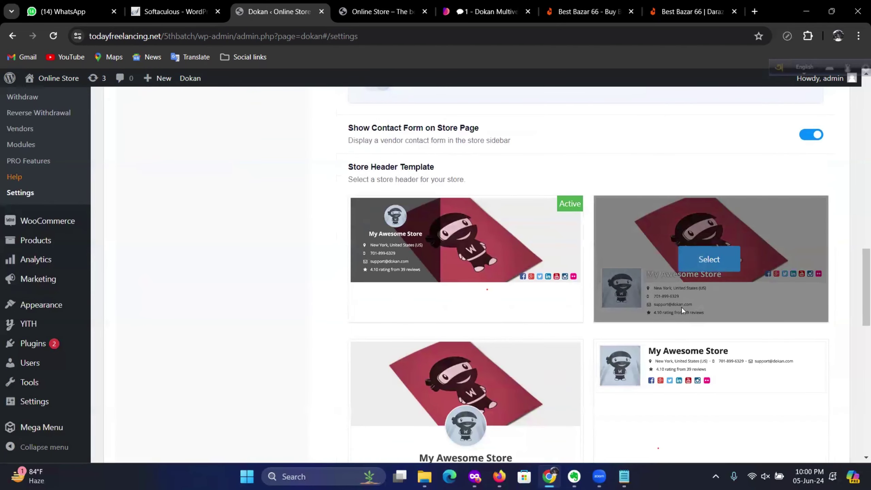
click(706, 11)
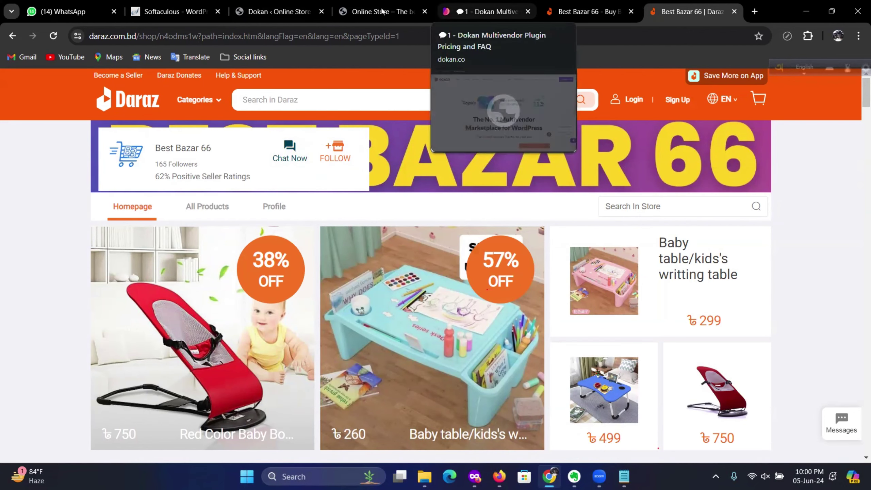
click(289, 11)
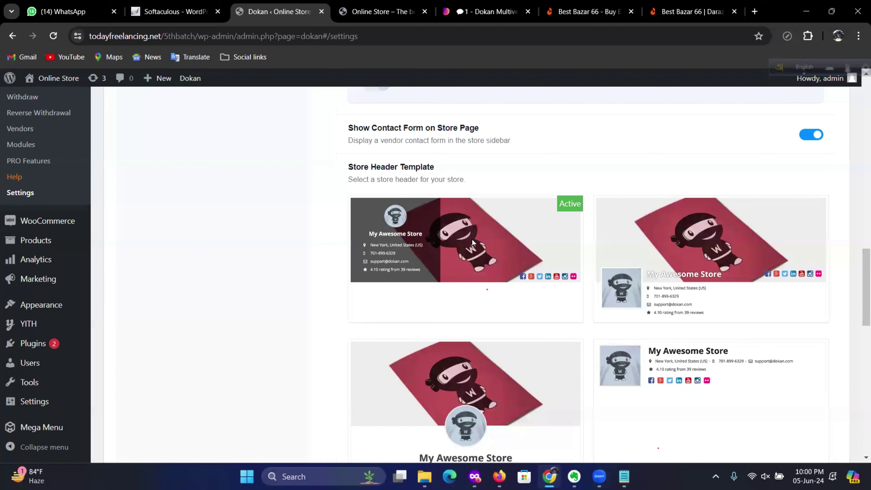
Activate the second, first, third and fourth store header templates in turn, ending on the first.
click(712, 260)
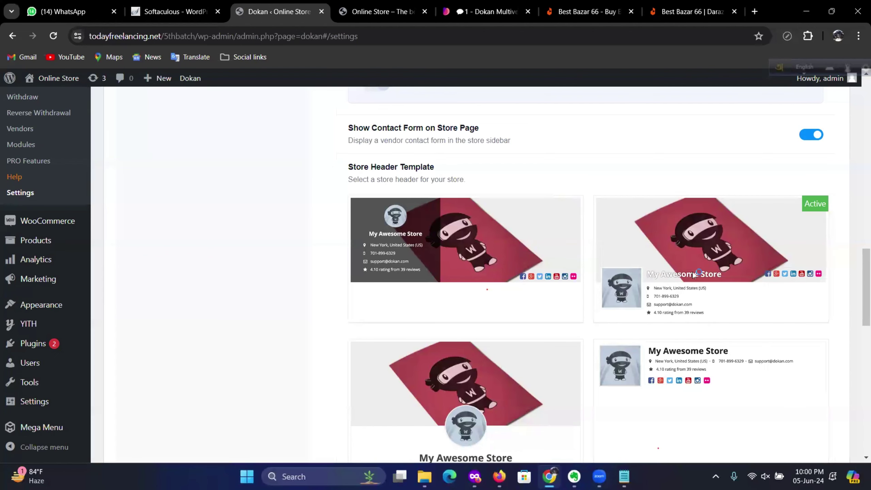
mouse_move(490, 234)
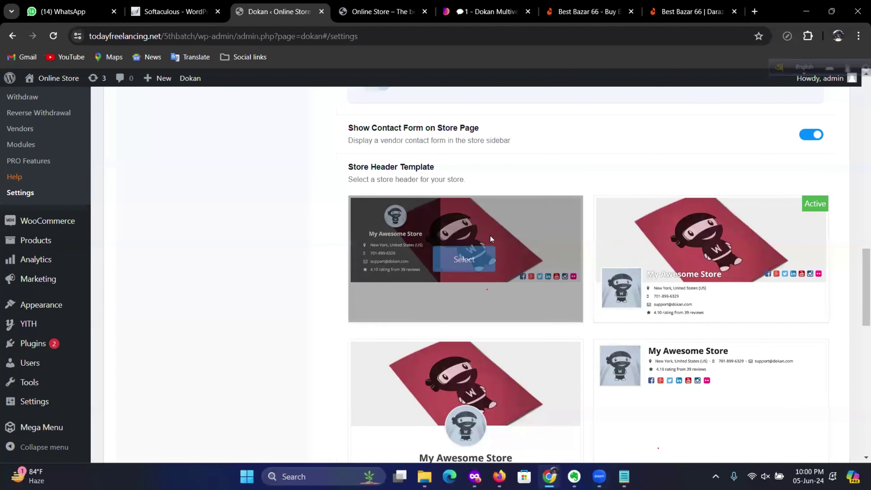
click(462, 261)
scroll(468, 250, down, 5)
click(467, 249)
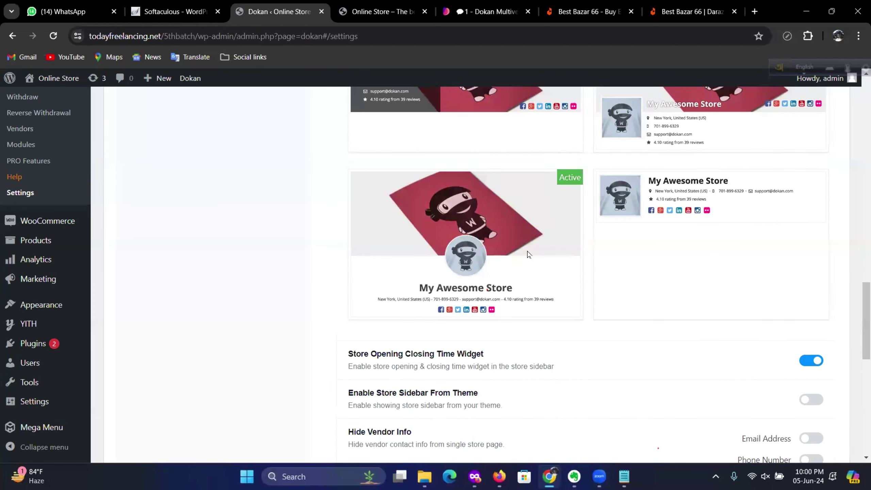
mouse_move(758, 195)
click(735, 244)
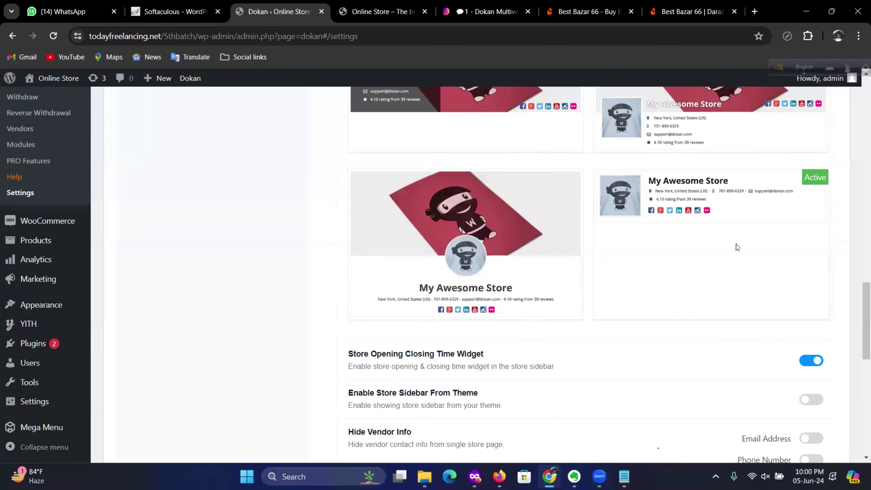
scroll(576, 233, up, 2)
mouse_move(537, 245)
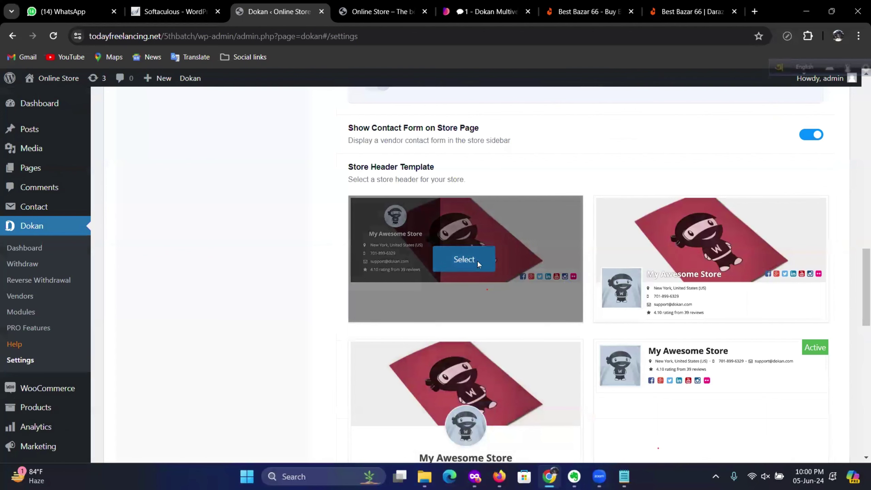
click(476, 260)
Hide vendor email address and phone number on store pages, keep Store Address visible, and save.
scroll(641, 279, down, 5)
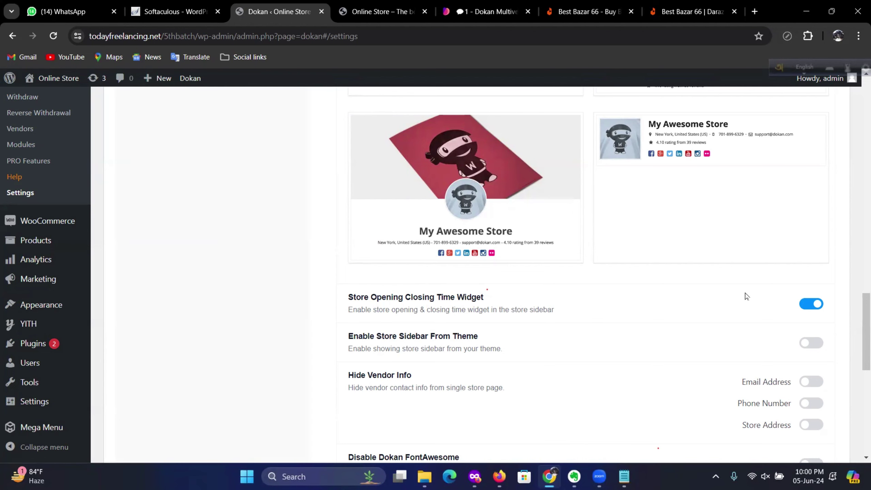
scroll(415, 375, down, 2)
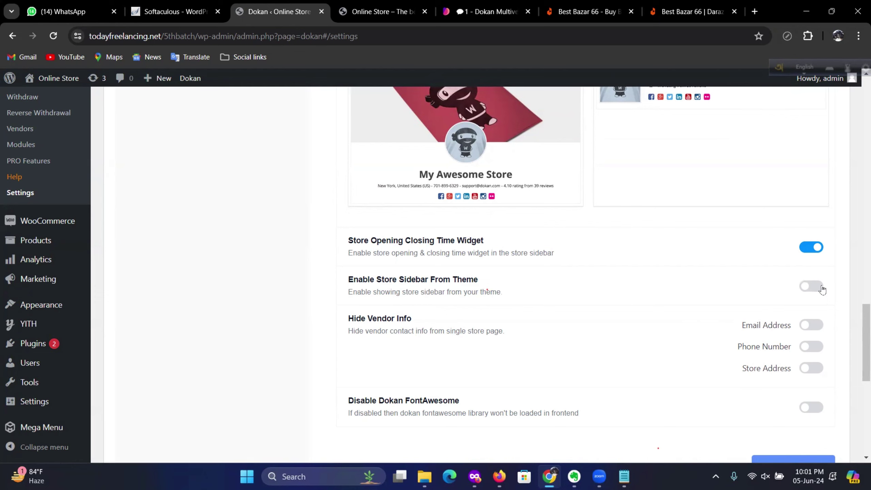
scroll(471, 329, down, 2)
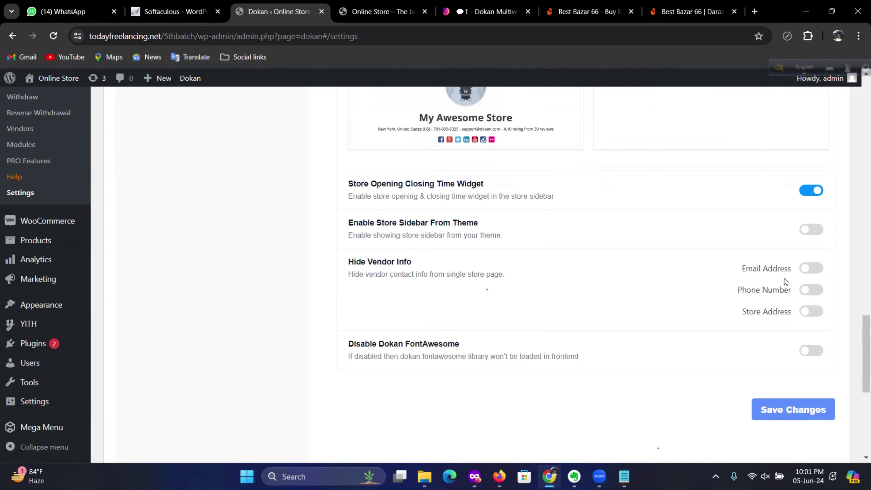
click(821, 269)
click(817, 291)
click(820, 313)
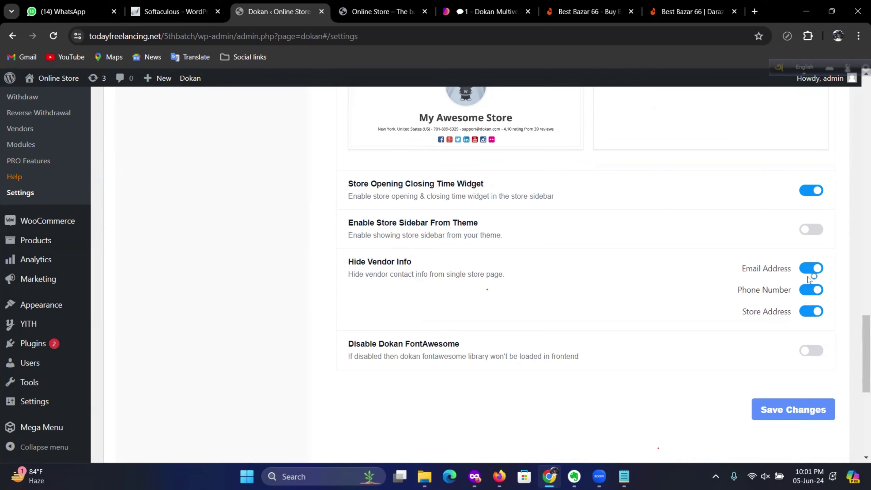
click(812, 311)
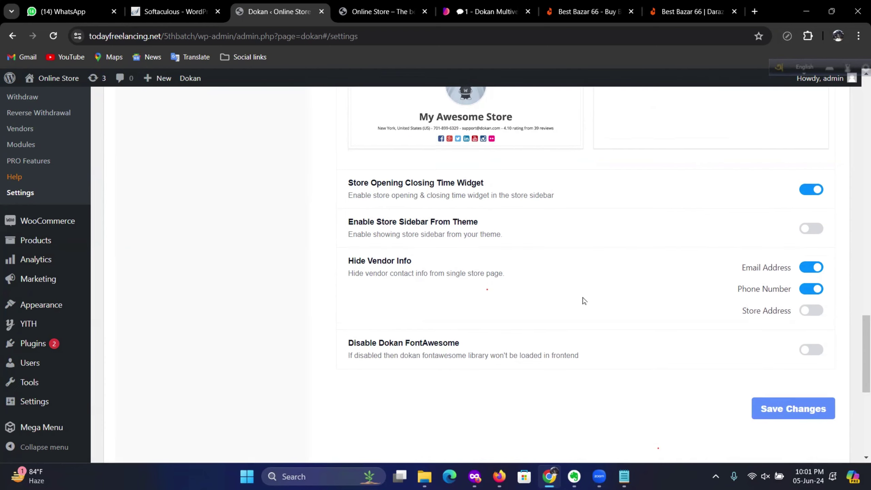
scroll(581, 299, down, 3)
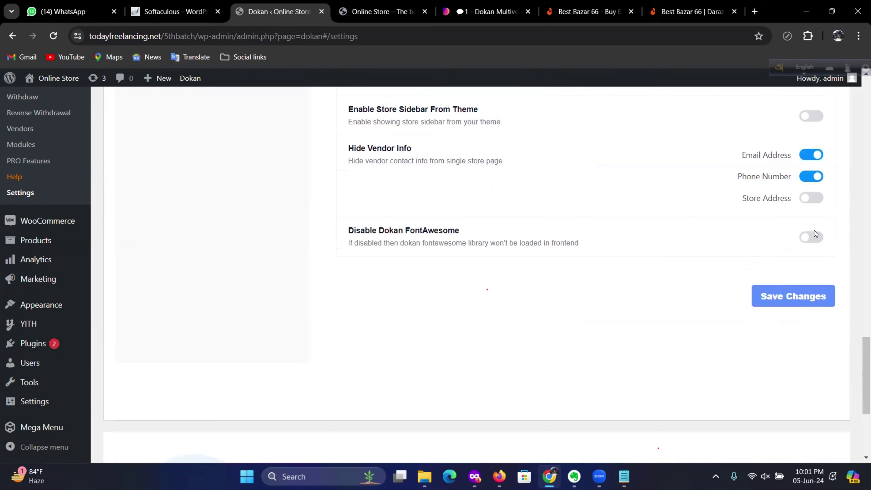
click(812, 297)
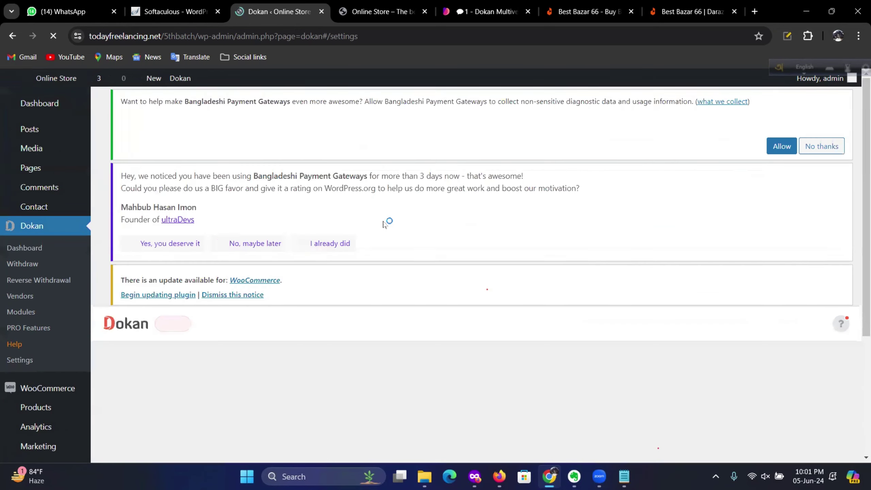
scroll(385, 220, down, 10)
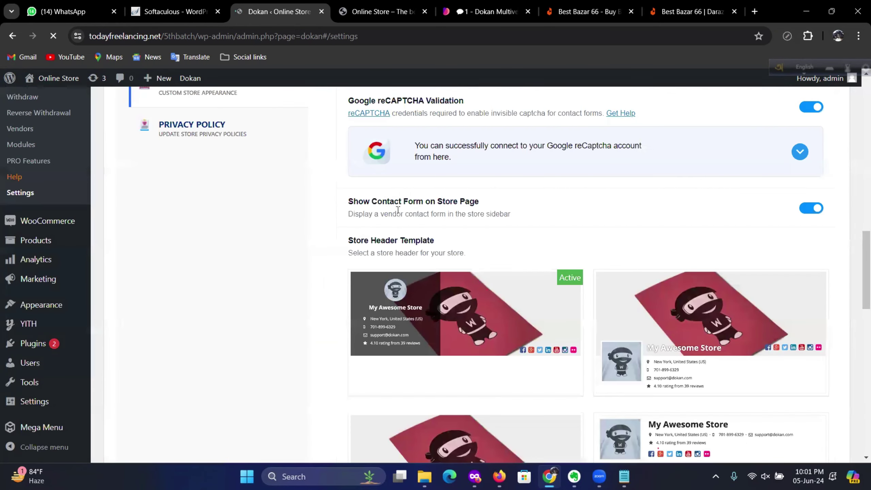
scroll(395, 216, up, 3)
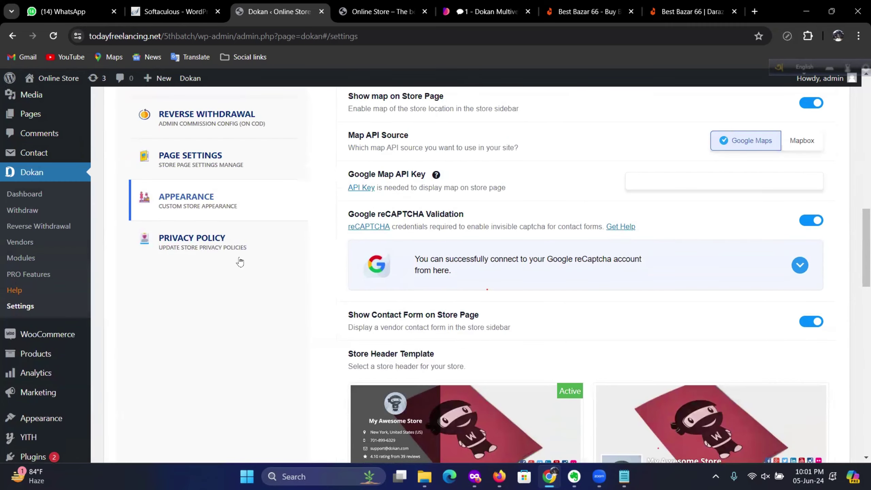
Set Dokan's Privacy Page to Privacy Policy and save the privacy settings.
click(192, 238)
scroll(484, 300, up, 3)
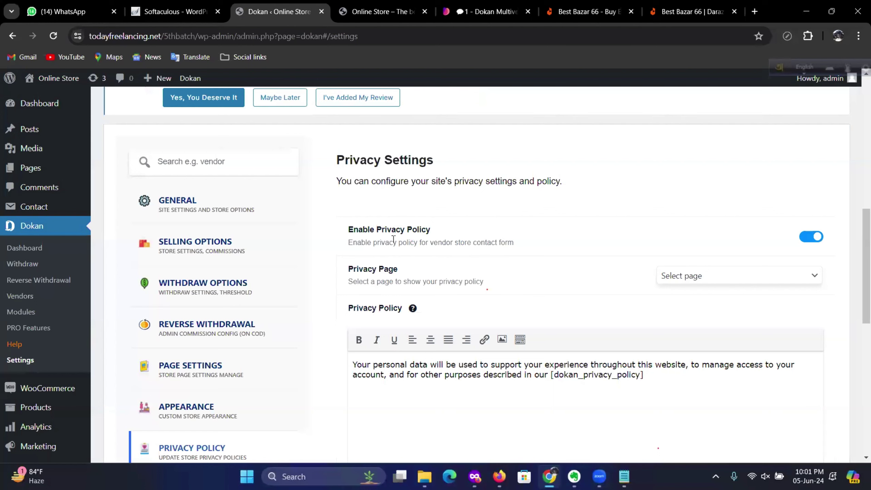
click(776, 282)
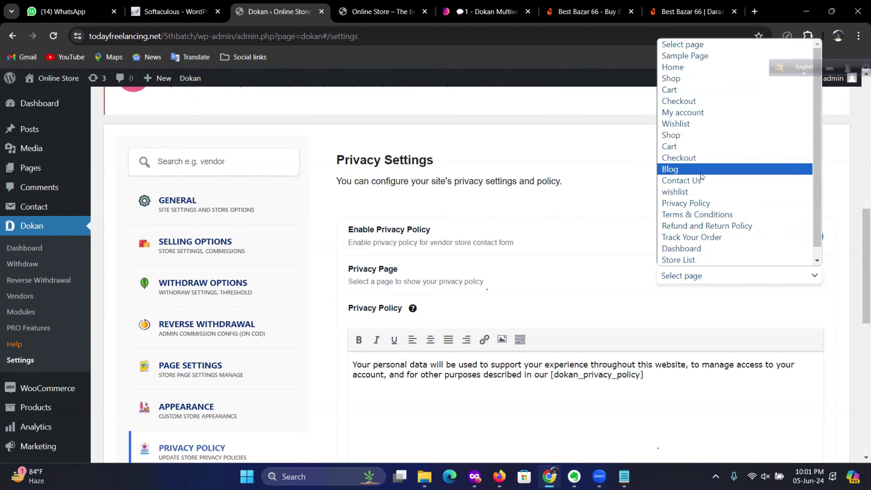
click(708, 205)
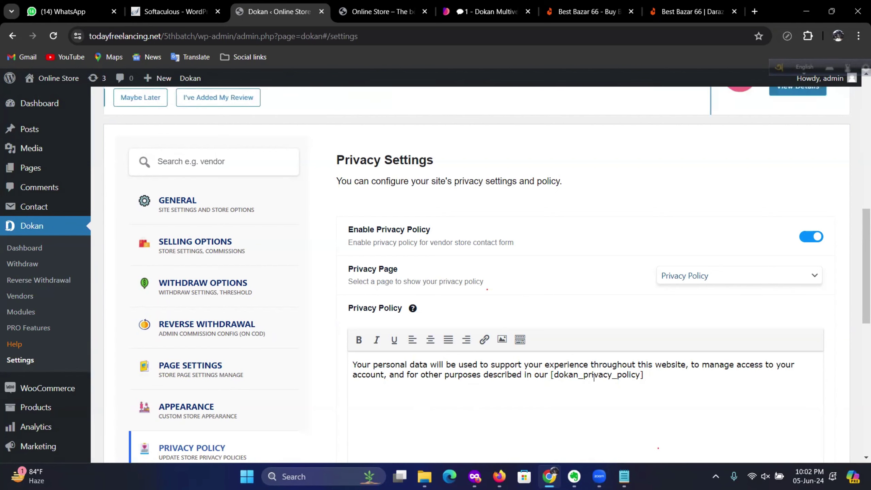
scroll(662, 351, down, 5)
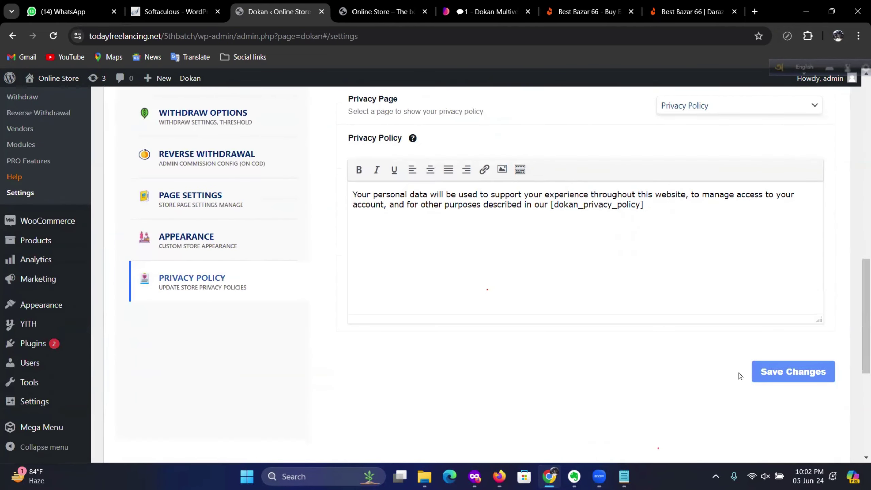
click(783, 377)
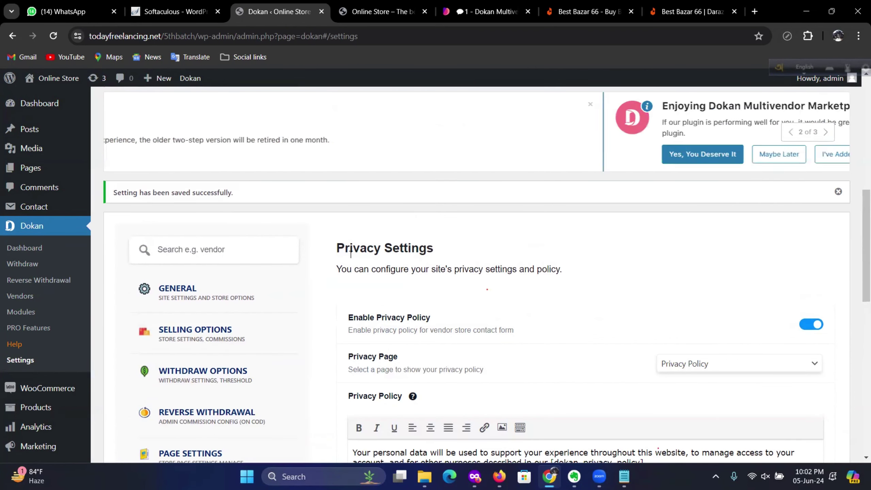
scroll(357, 260, down, 5)
scroll(353, 250, up, 10)
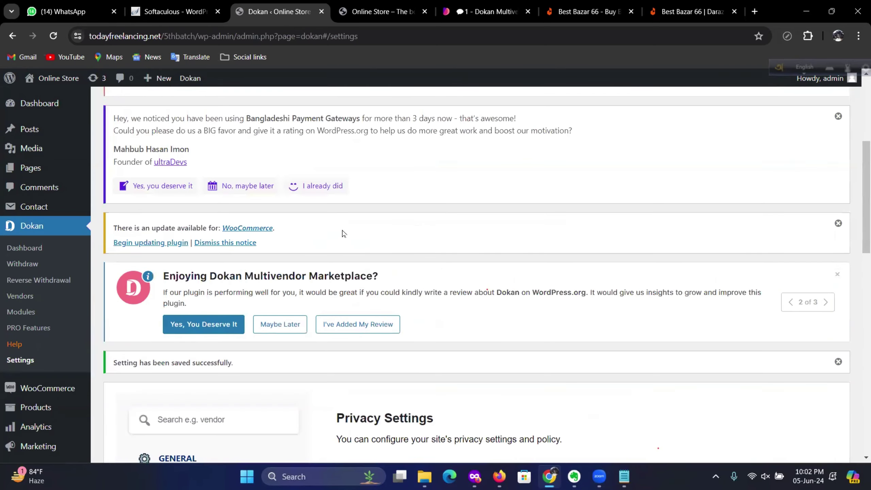
Close the Dokan Multivendor pricing tab and bring up the Online Store storefront.
click(487, 16)
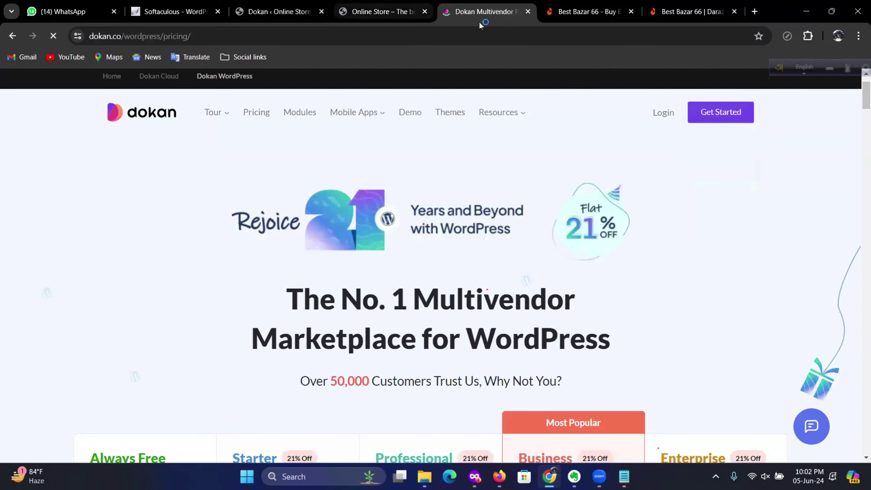
click(528, 12)
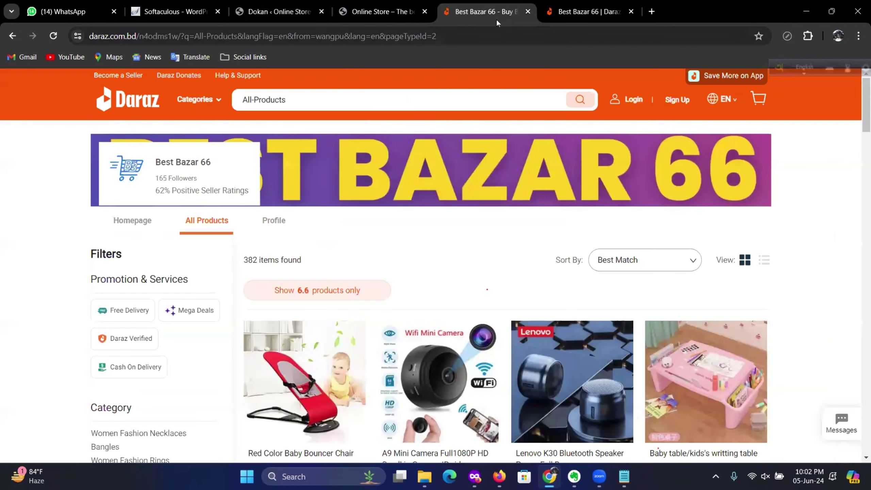
click(358, 13)
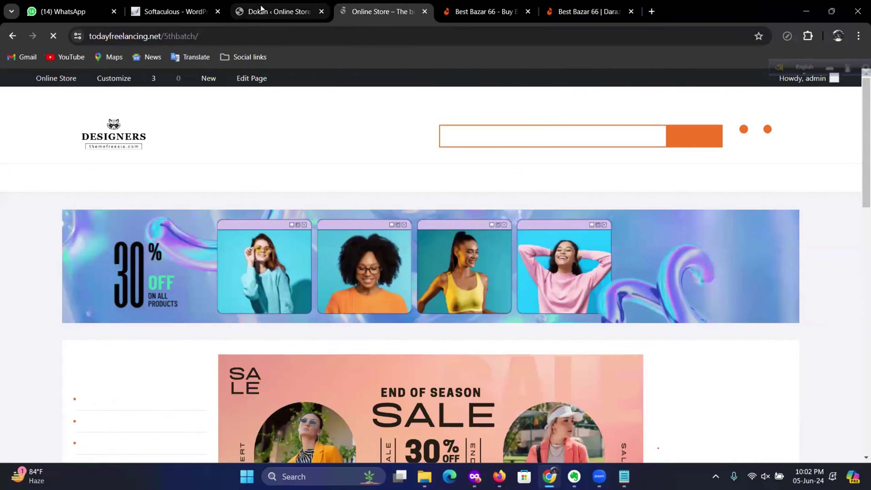
Browse the Online Store home page down to the footer and back, then return to Dokan settings.
click(276, 11)
click(360, 8)
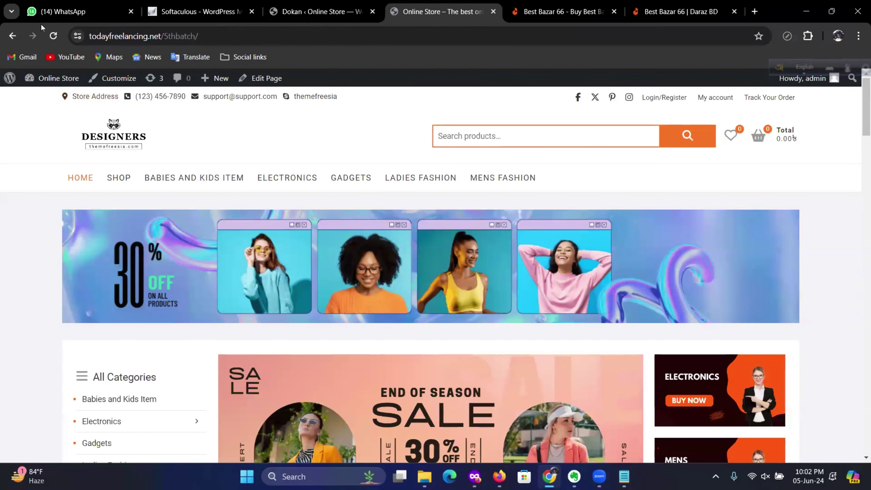
click(232, 171)
scroll(526, 279, down, 5)
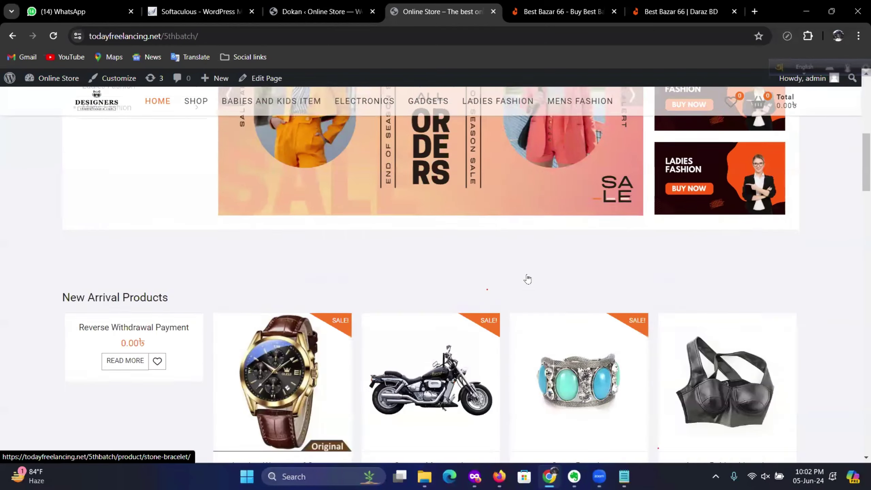
scroll(528, 280, down, 10)
scroll(533, 282, up, 12)
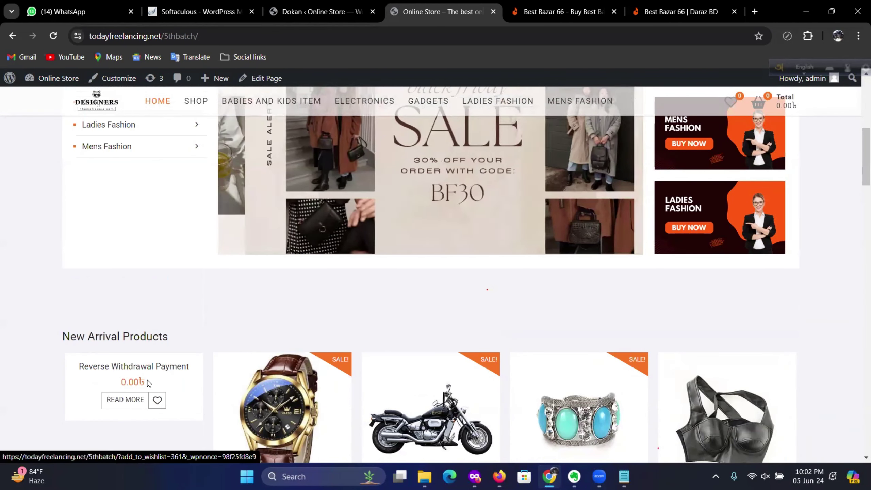
scroll(144, 363, down, 10)
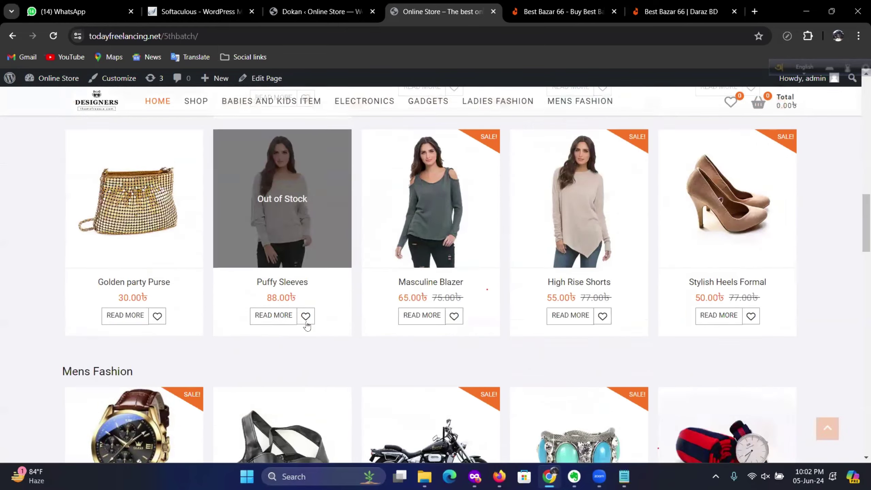
scroll(305, 322, up, 5)
scroll(314, 347, down, 15)
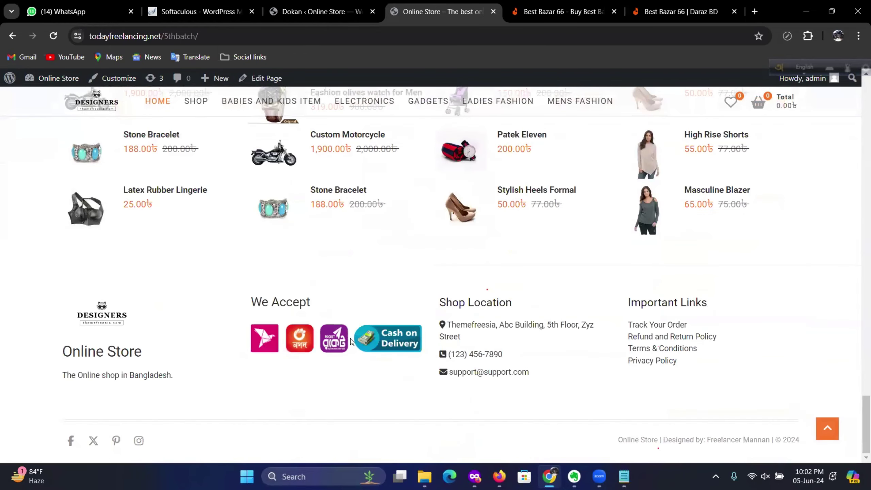
scroll(319, 354, up, 15)
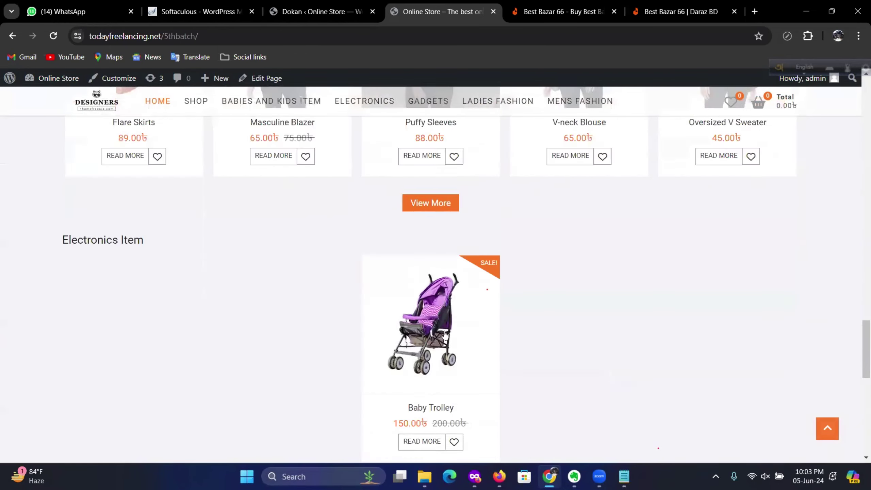
scroll(377, 323, up, 15)
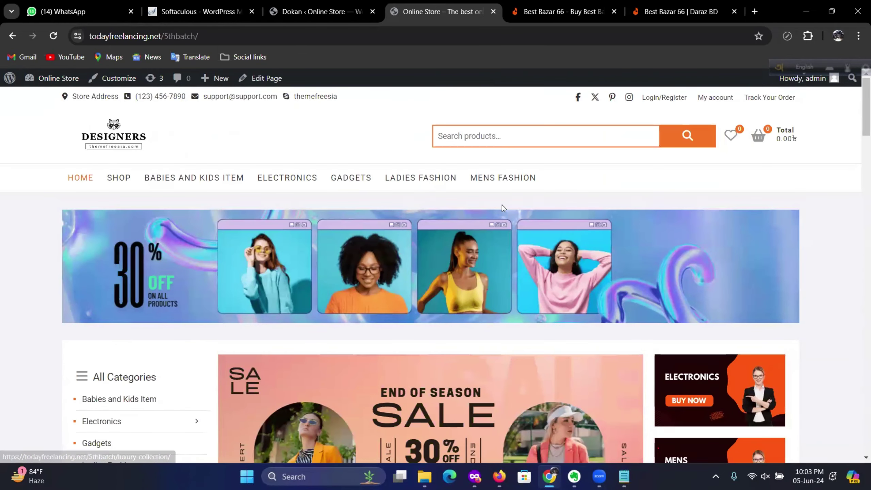
click(502, 178)
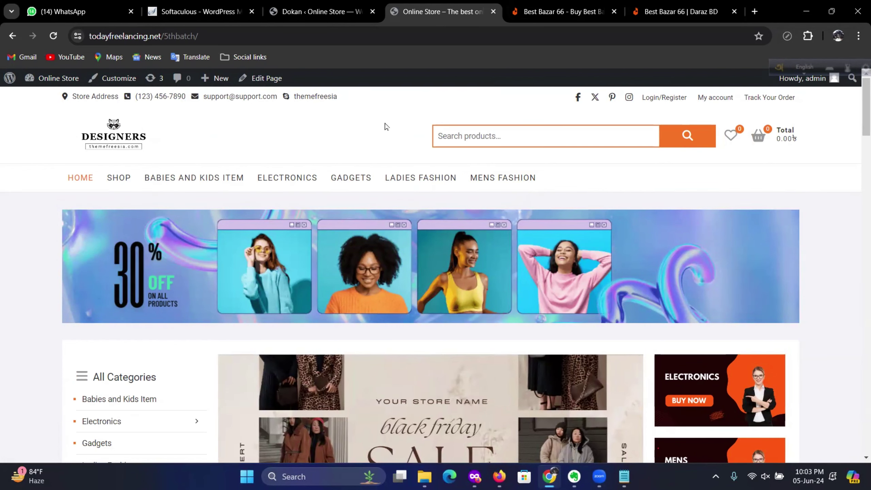
click(318, 10)
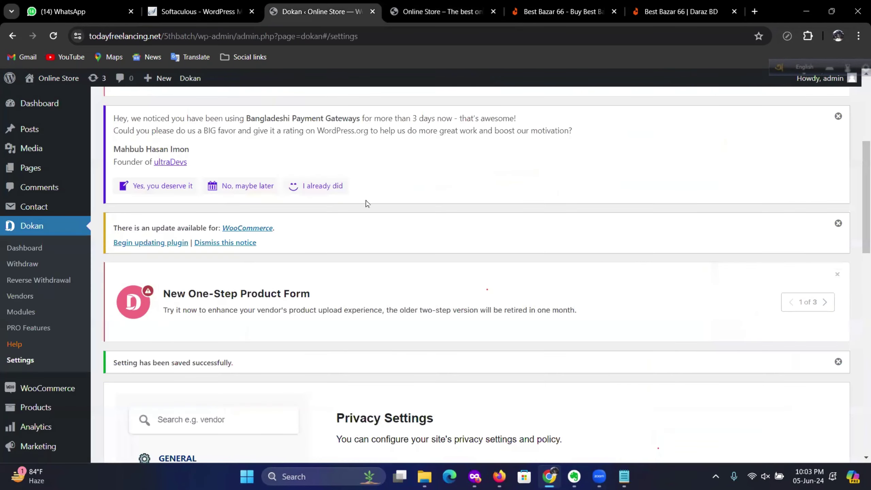
Go to the Appearance > Menus page in WordPress admin.
scroll(77, 322, down, 4)
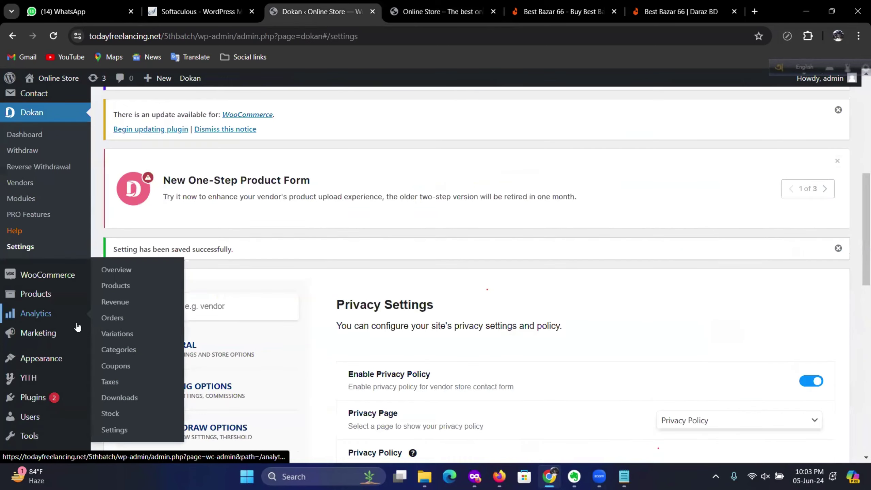
scroll(72, 339, down, 1)
mouse_move(62, 308)
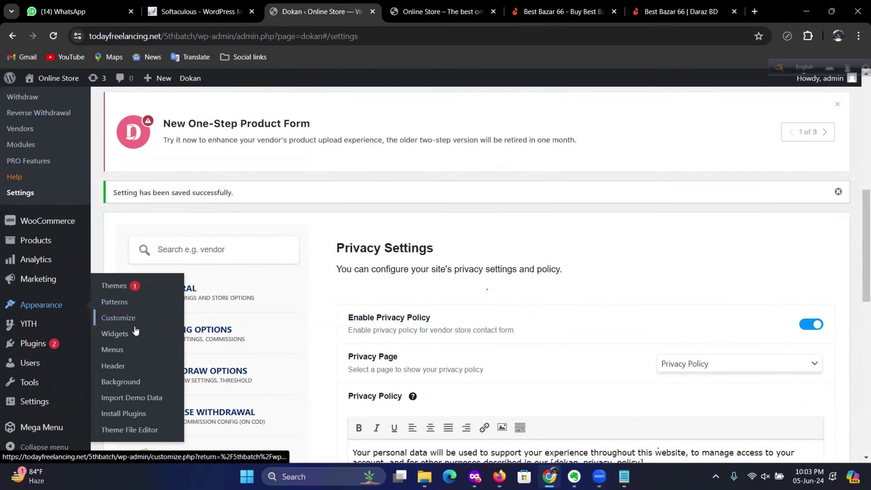
click(124, 350)
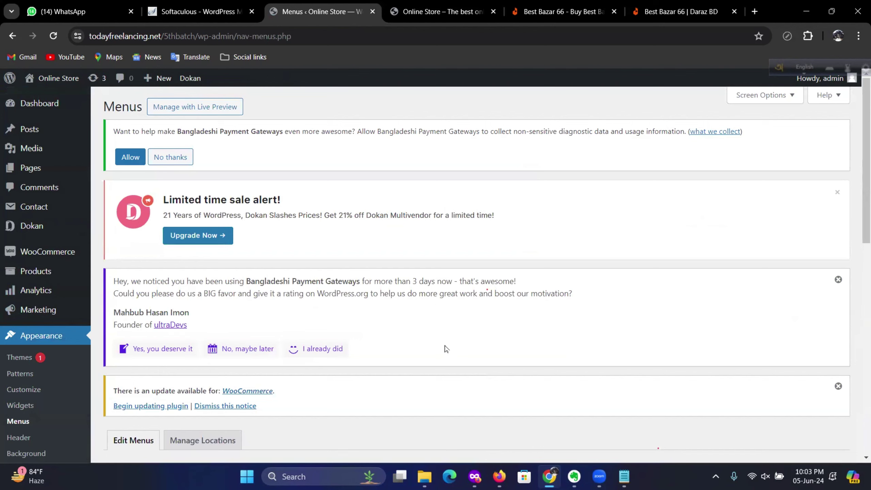
scroll(439, 276, down, 8)
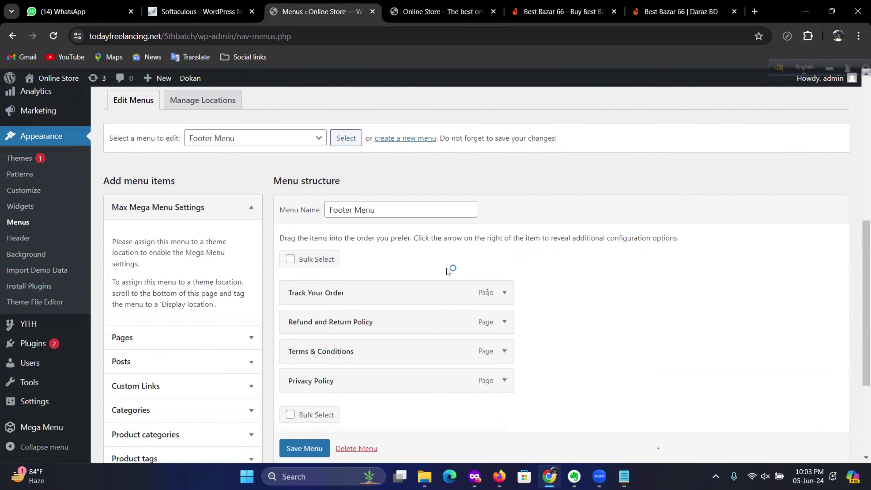
scroll(449, 271, down, 2)
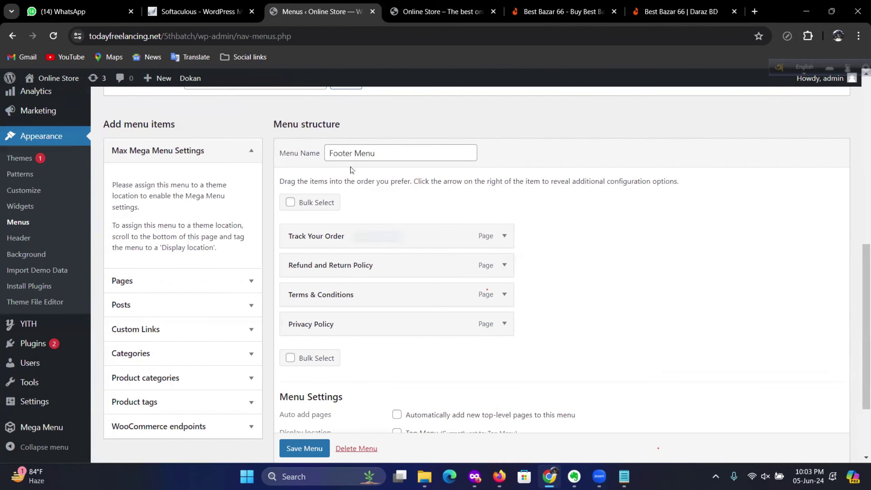
scroll(396, 250, up, 4)
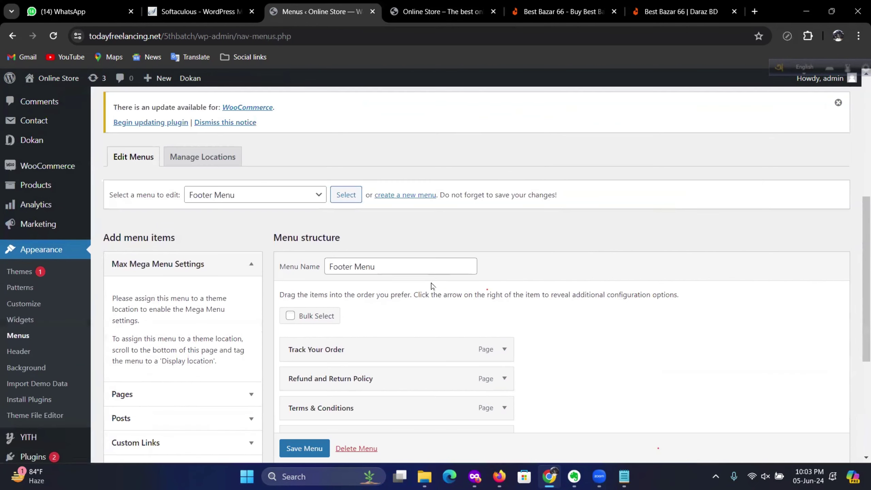
Load Top Menu into the editor and compare it with the storefront's top bar links.
click(317, 195)
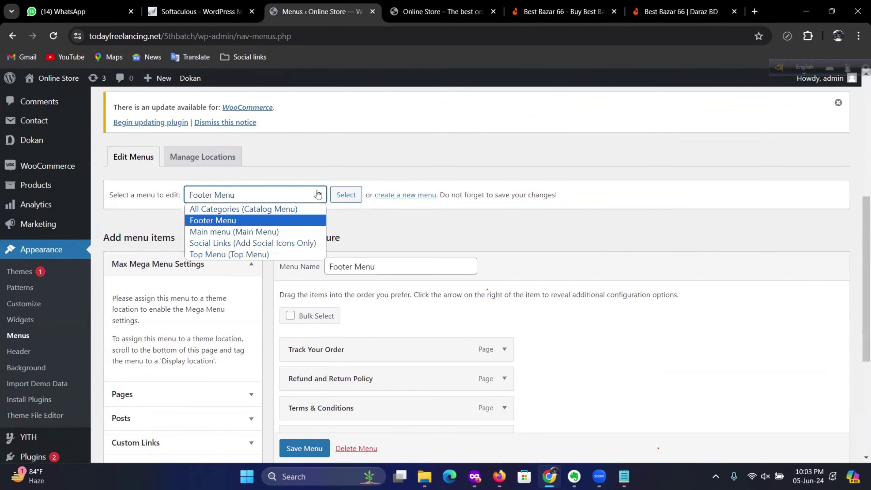
click(247, 254)
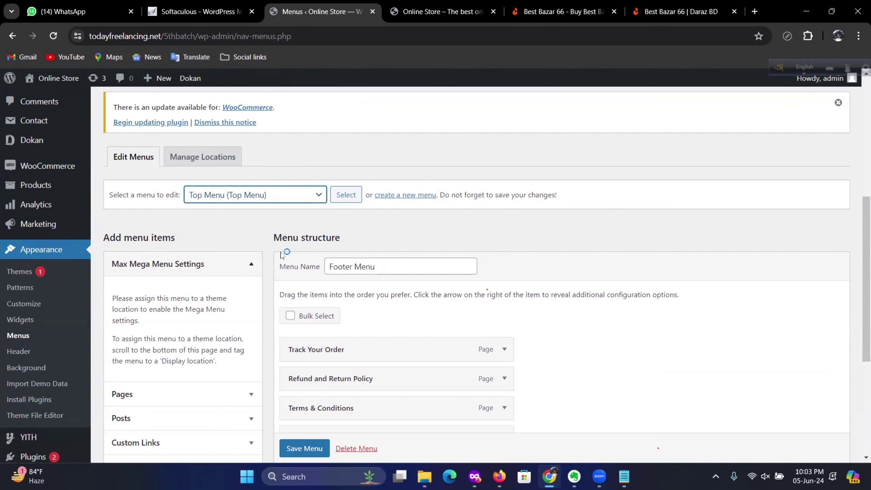
click(346, 195)
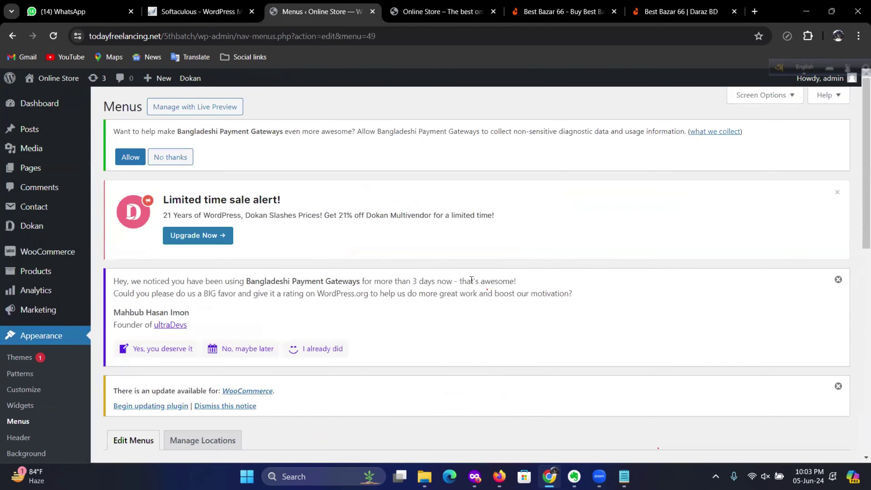
click(432, 12)
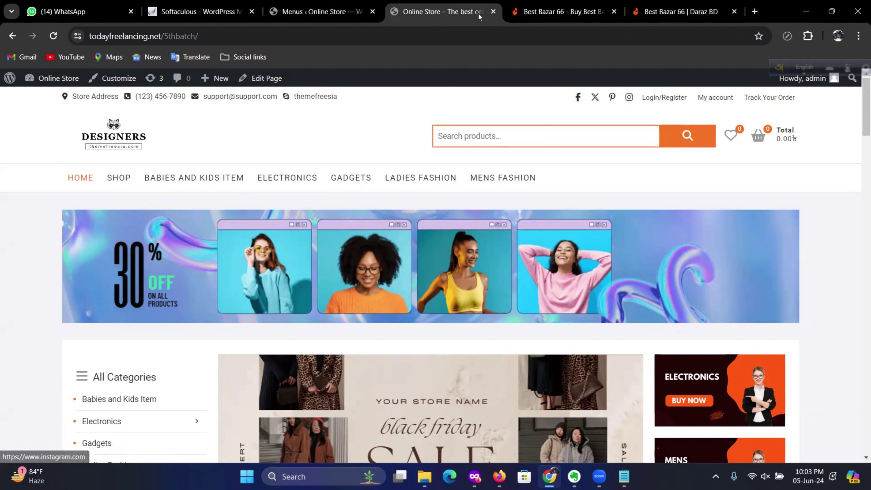
click(343, 11)
scroll(450, 302, down, 10)
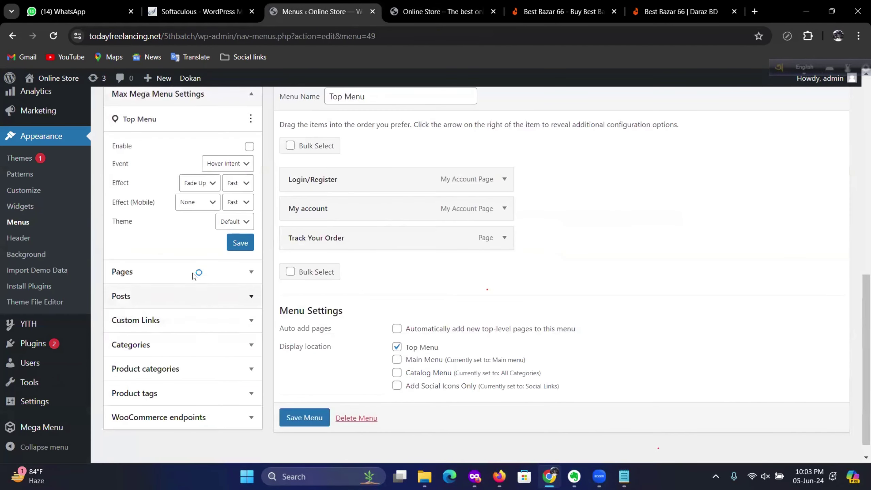
Add the Store List and Dashboard pages to Top Menu, plus a second Dashboard item.
click(197, 272)
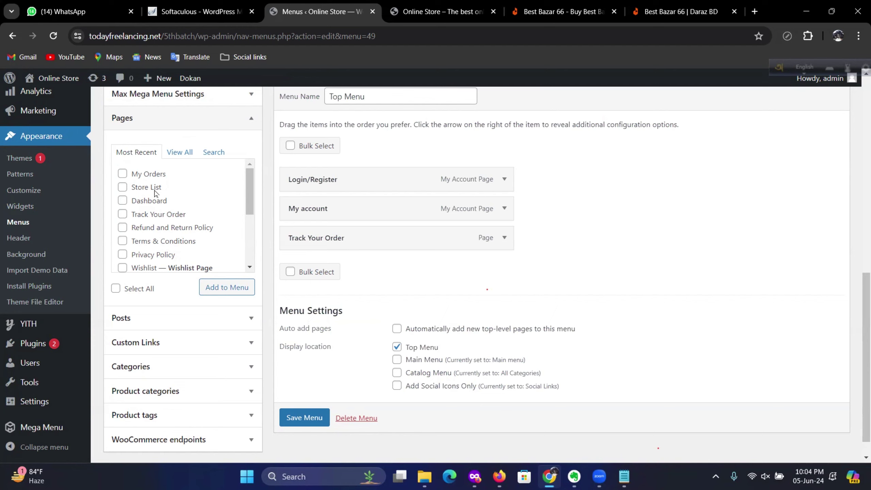
click(123, 188)
click(122, 201)
click(227, 287)
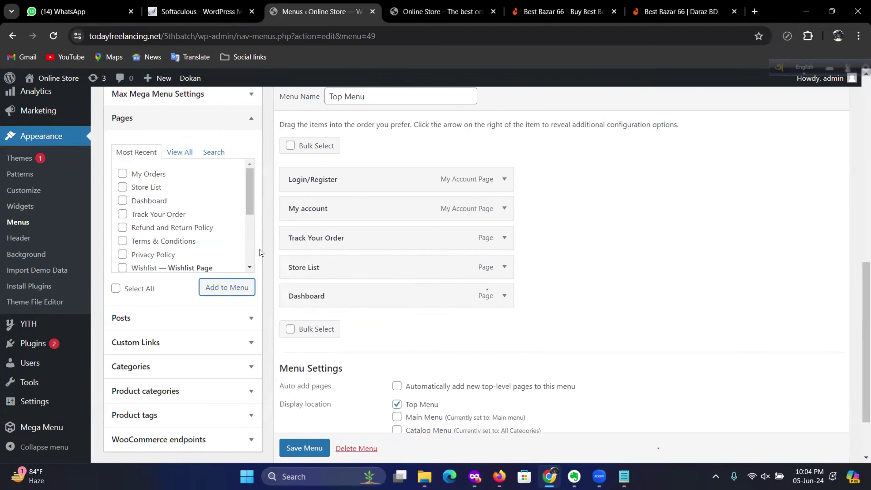
click(123, 200)
click(225, 287)
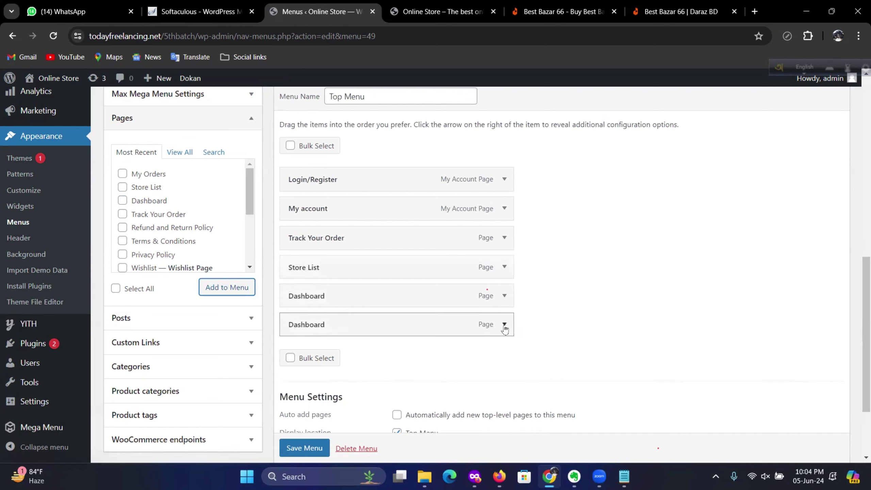
Rename the first Dashboard menu item's Navigation Label to 'Vendor Login/Register'.
click(504, 296)
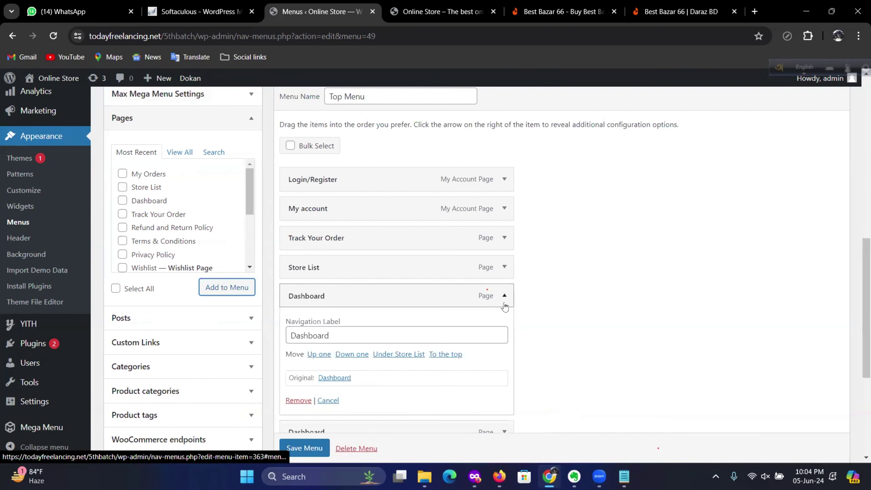
double_click(337, 332)
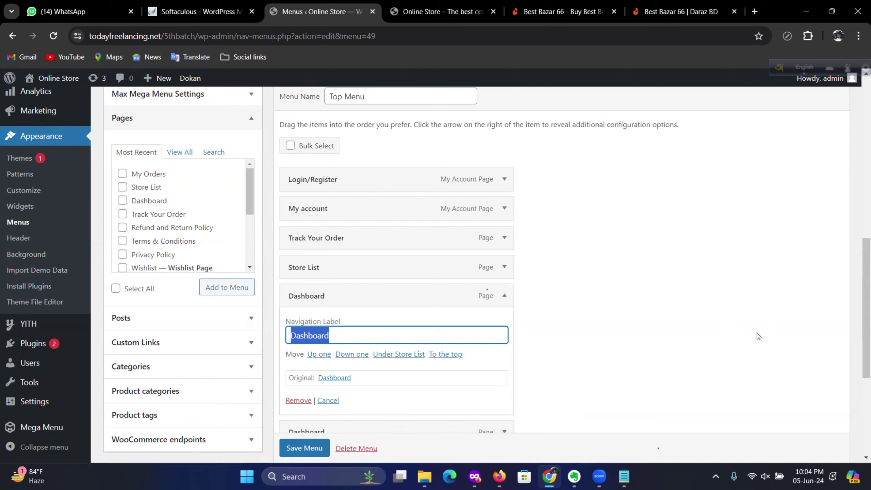
text(Ve)
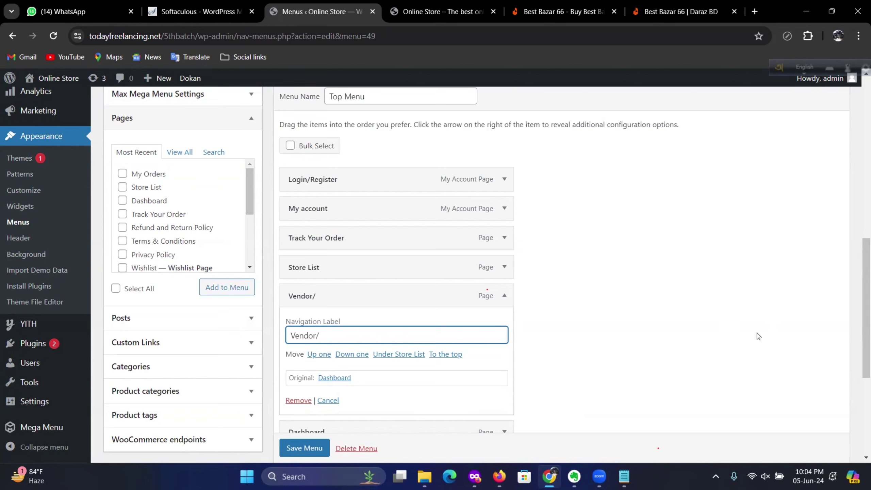
text(ndor Login/Register)
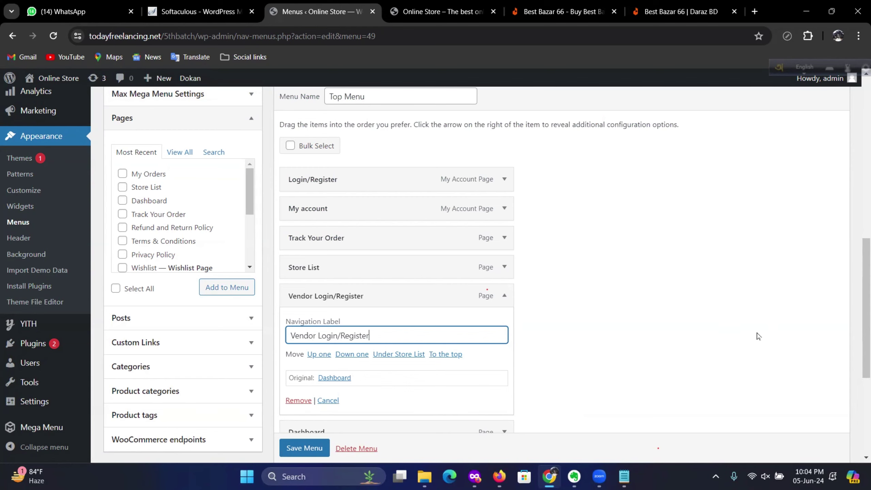
scroll(476, 373, down, 5)
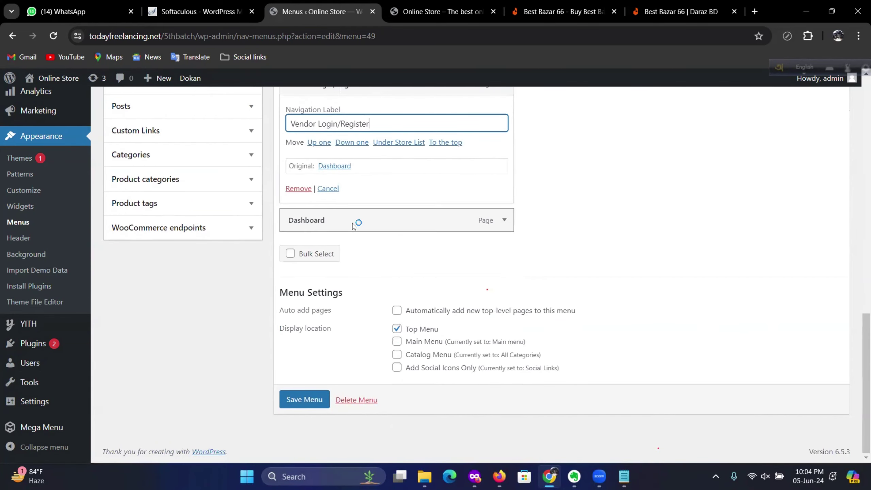
Save the Top Menu and reload the storefront to see Store List, Vendor Login/Register and Dashboard.
click(303, 399)
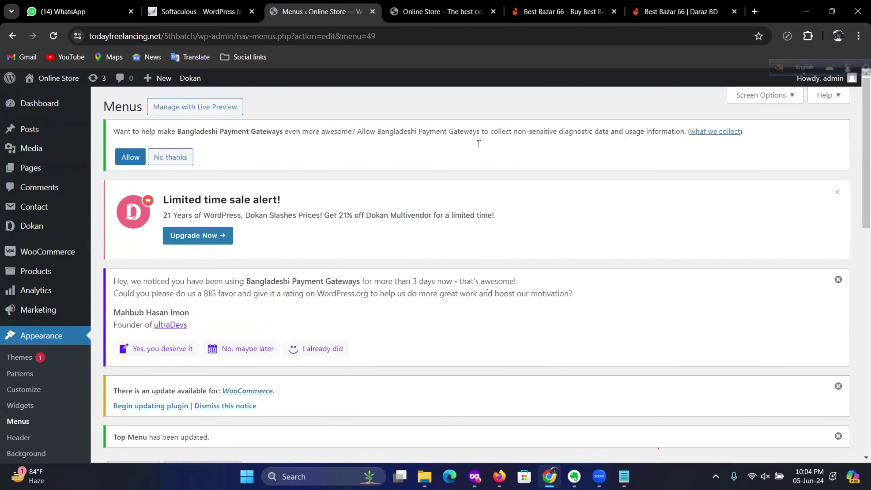
click(461, 10)
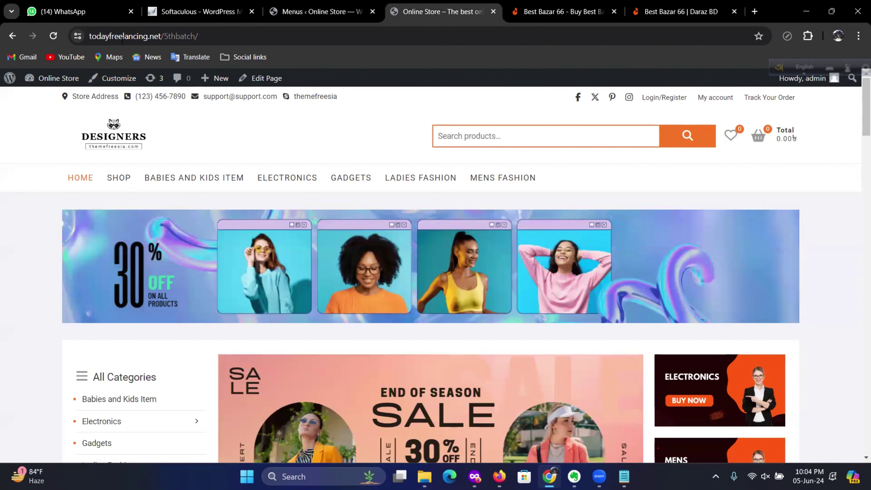
click(53, 36)
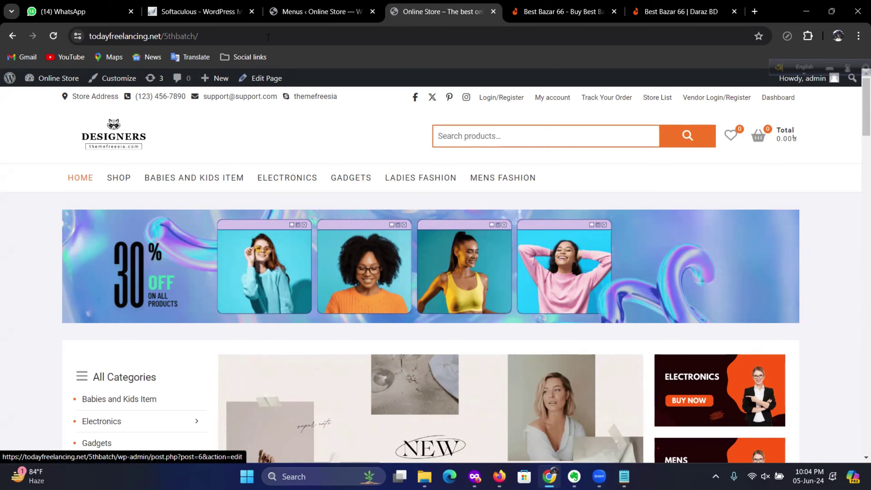
click(201, 11)
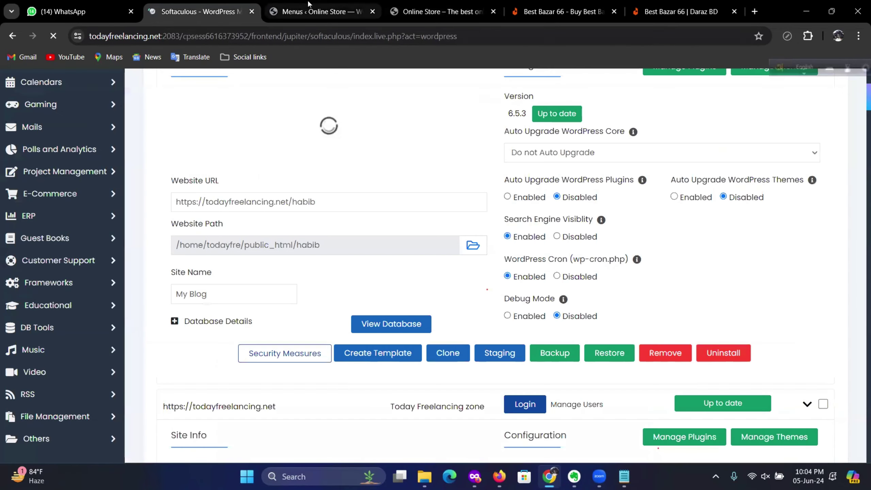
click(319, 11)
scroll(352, 259, down, 15)
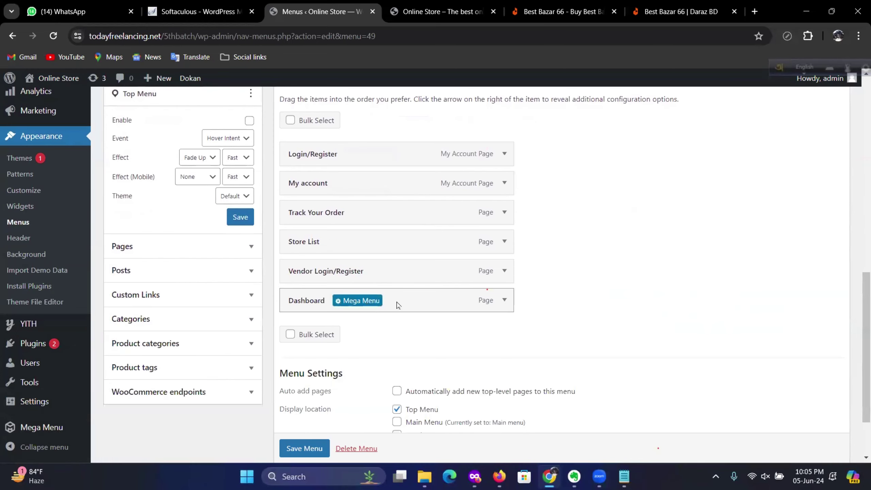
Rename the Dashboard menu item to 'Vendor Dashboard' and save the Top Menu.
click(504, 299)
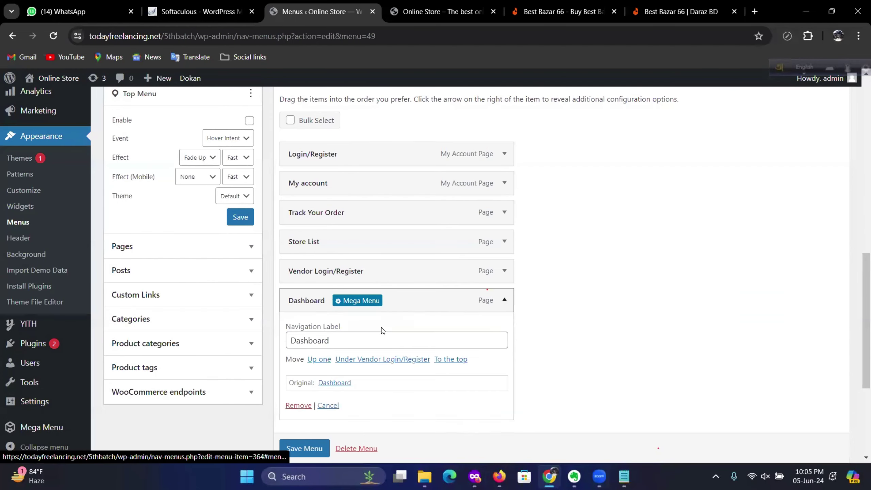
click(289, 339)
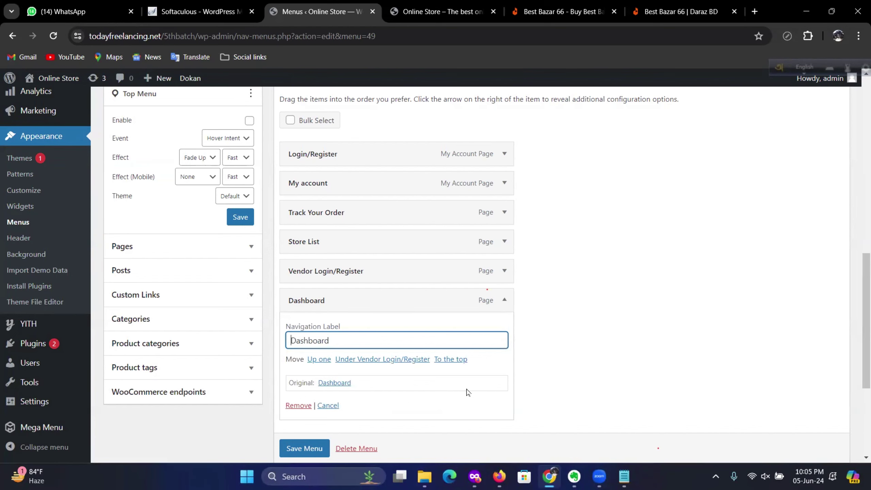
text(Vendor)
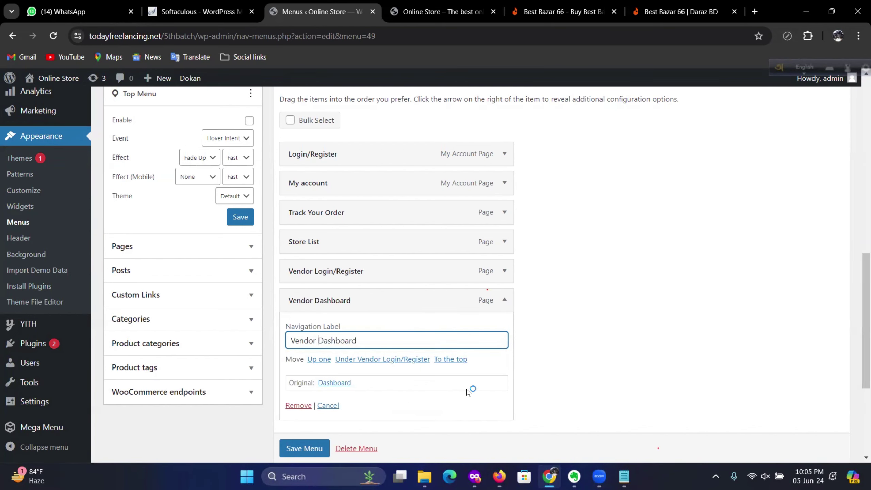
scroll(472, 278, down, 5)
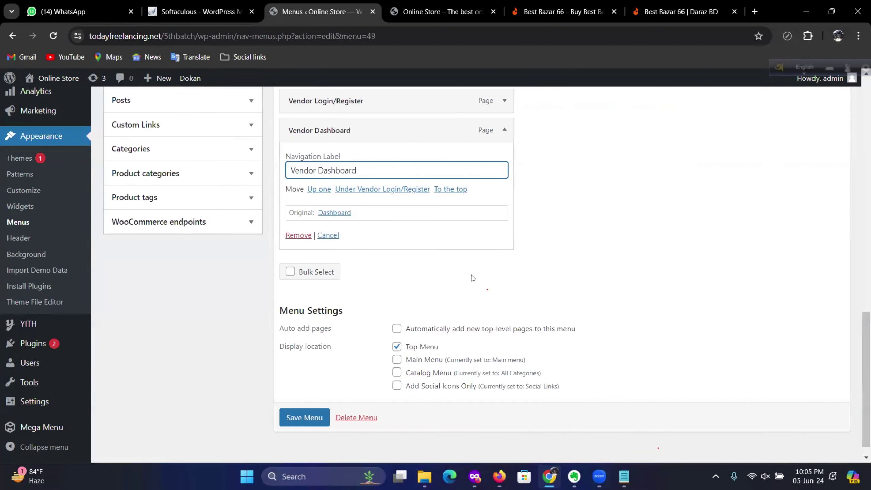
click(295, 397)
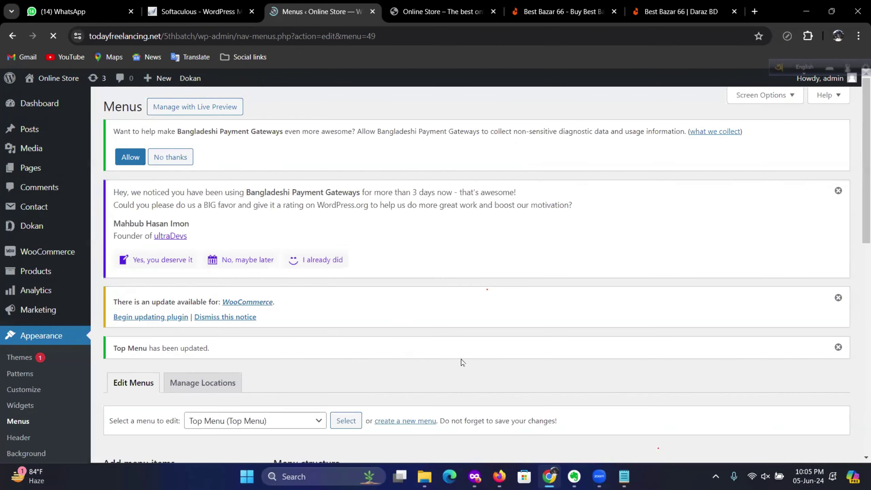
click(432, 13)
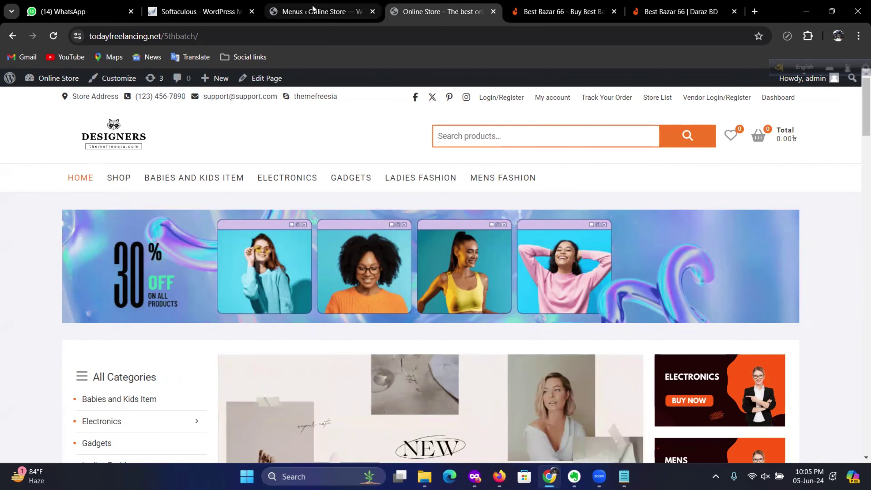
Go to the Add New Plugin page in WordPress admin.
click(314, 10)
scroll(47, 326, down, 8)
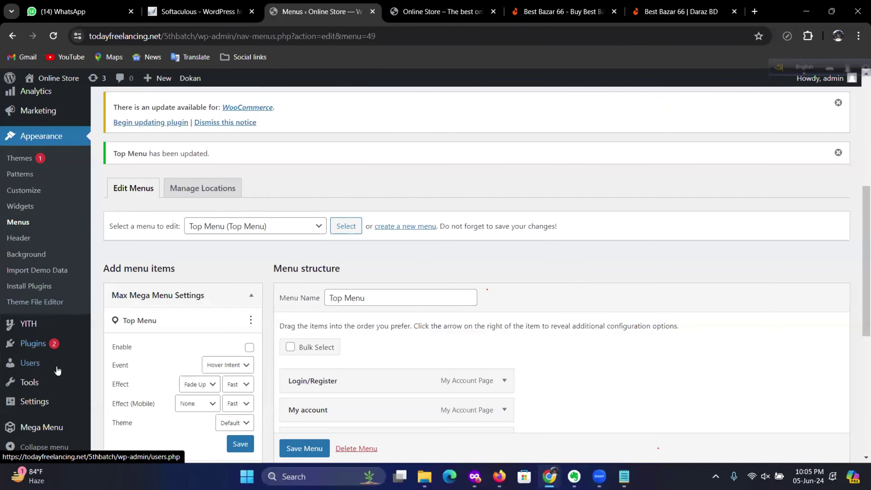
mouse_move(41, 344)
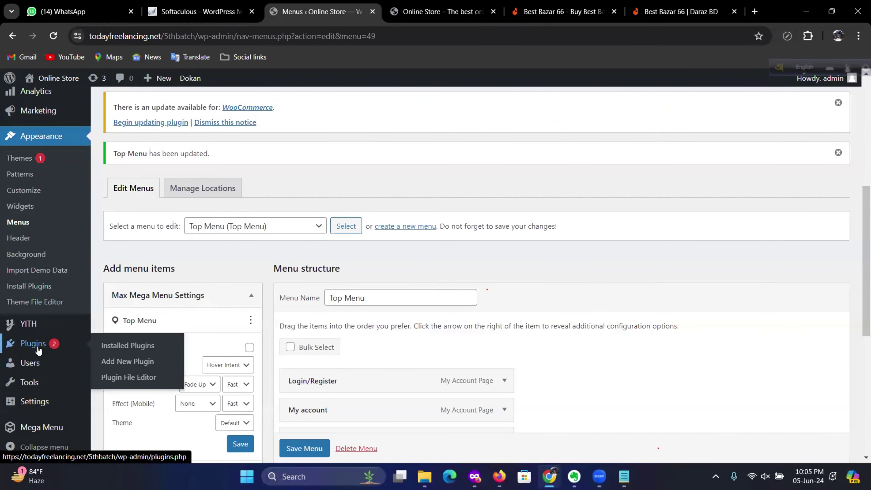
click(121, 360)
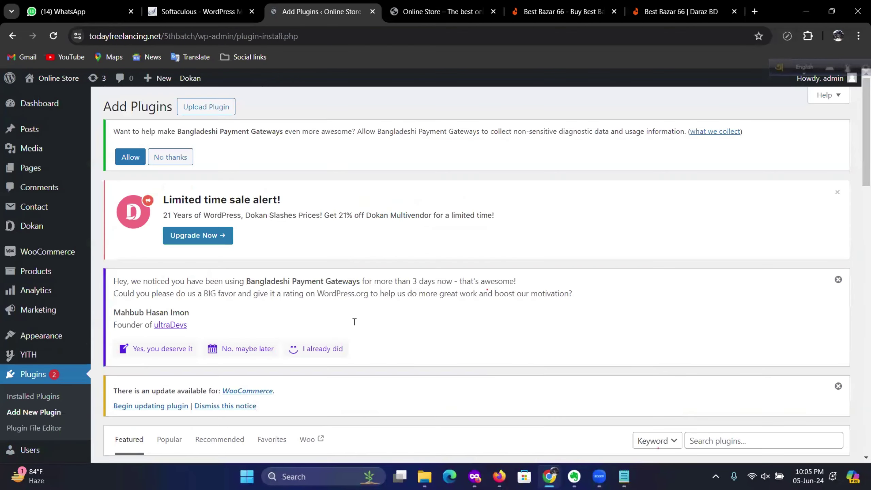
click(211, 109)
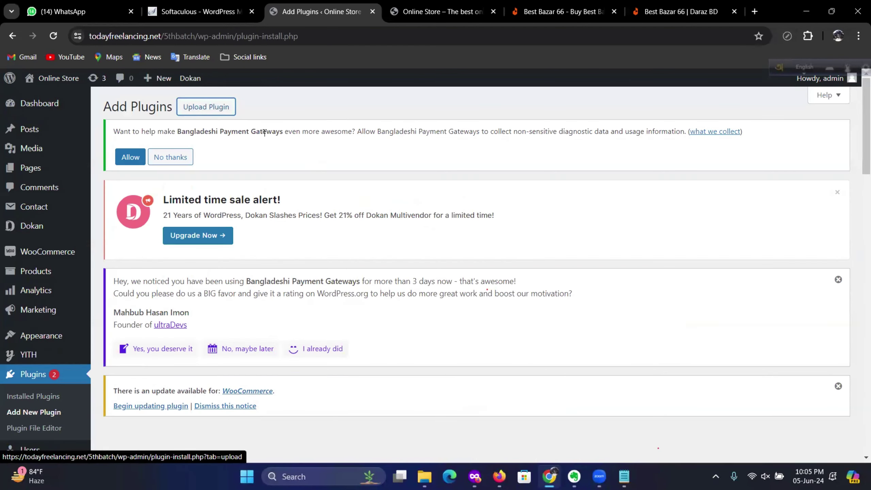
scroll(346, 249, down, 4)
scroll(369, 268, up, 5)
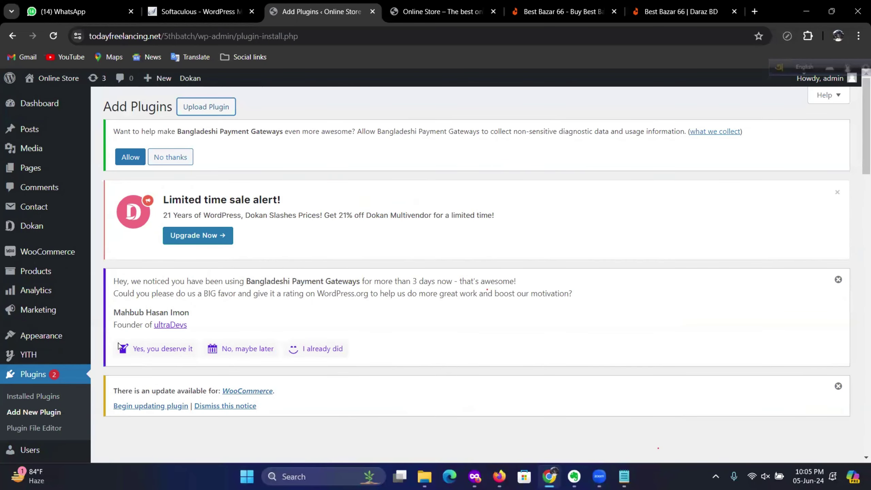
click(35, 412)
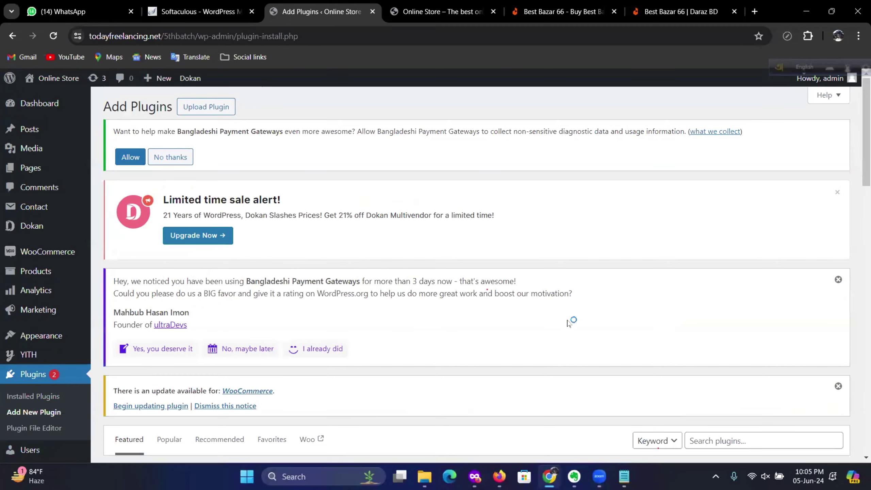
scroll(732, 172, down, 8)
Search the plugin directory for 'member', then install and activate Ultimate Member.
click(733, 156)
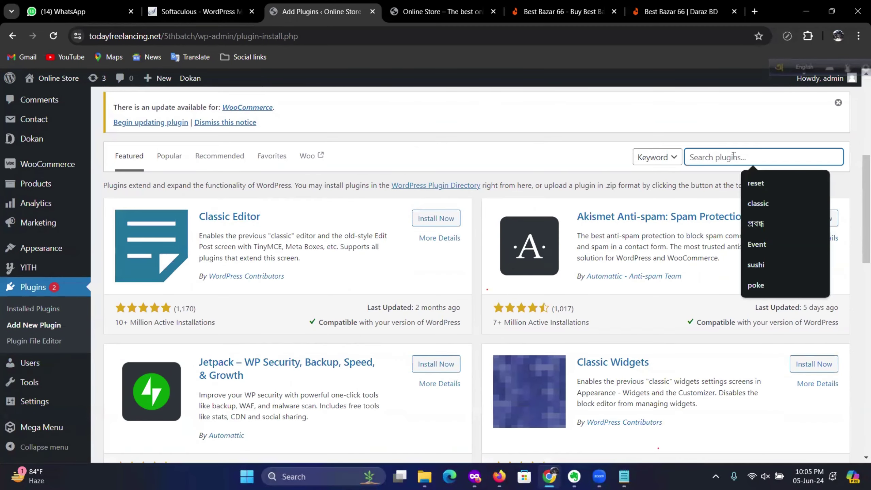
text(member)
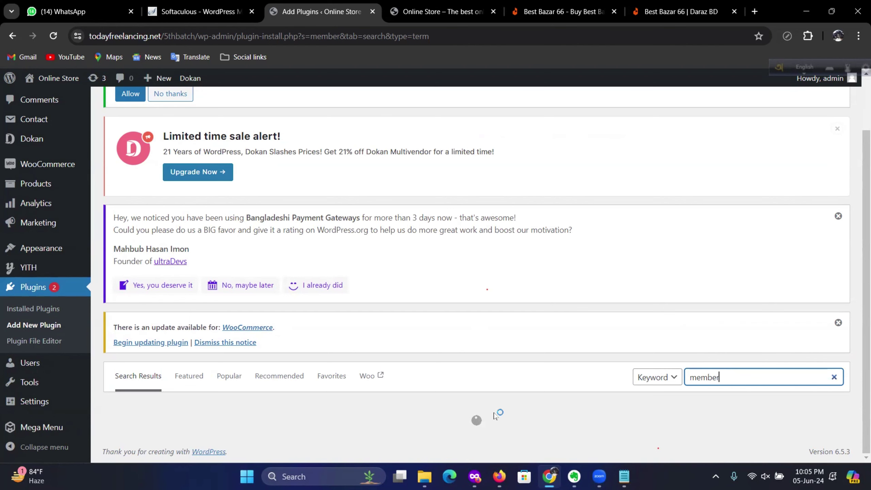
scroll(495, 416, down, 5)
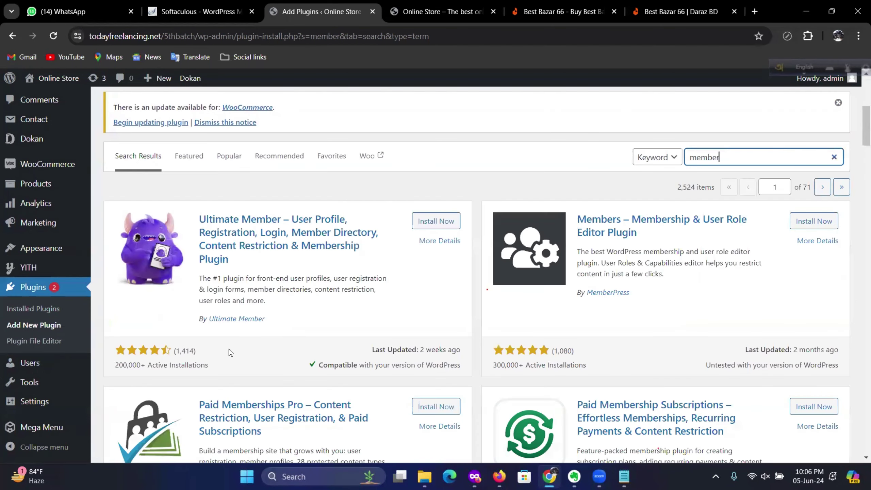
click(418, 222)
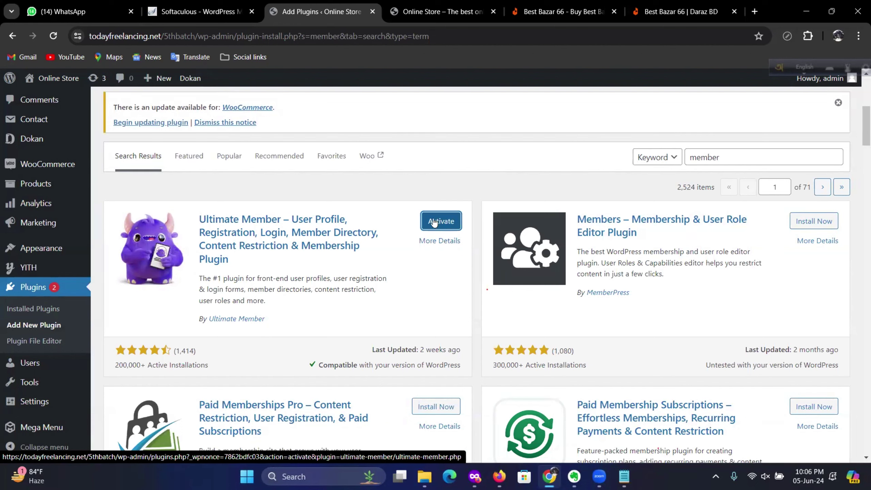
click(433, 223)
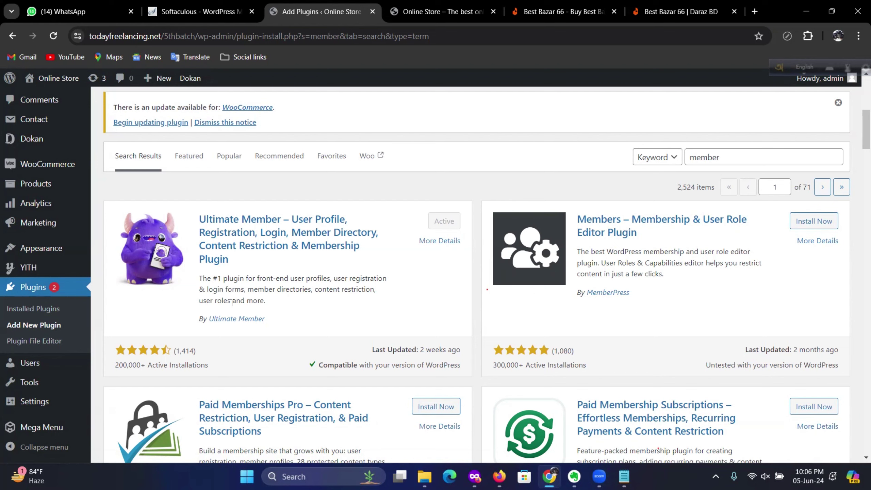
mouse_move(55, 250)
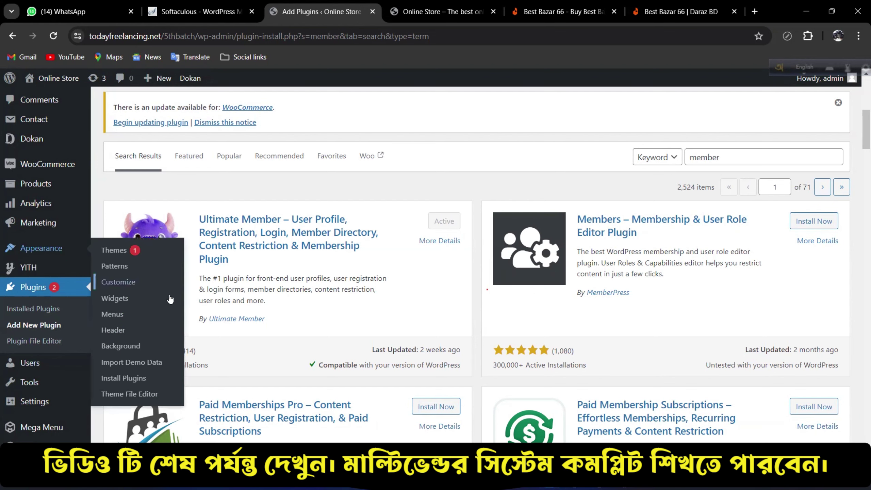
Make Login/Register visible to logged-out users and My account to logged-in users.
click(118, 319)
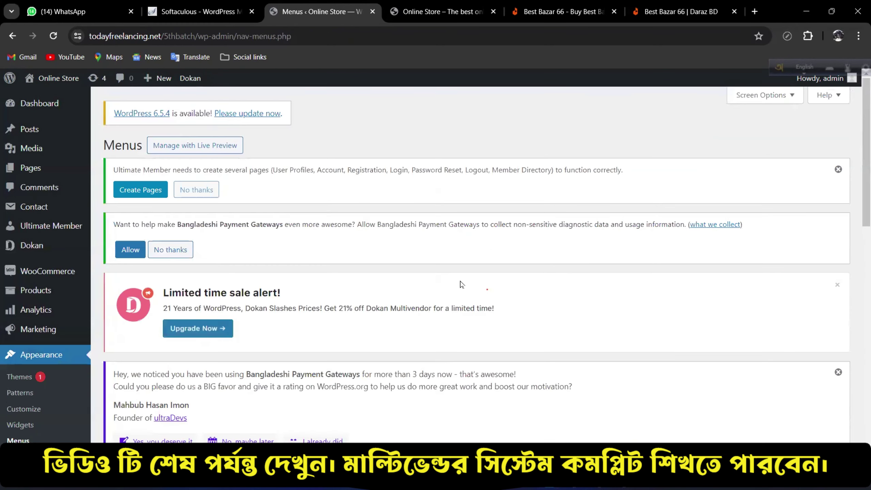
scroll(461, 283, down, 5)
scroll(461, 283, down, 8)
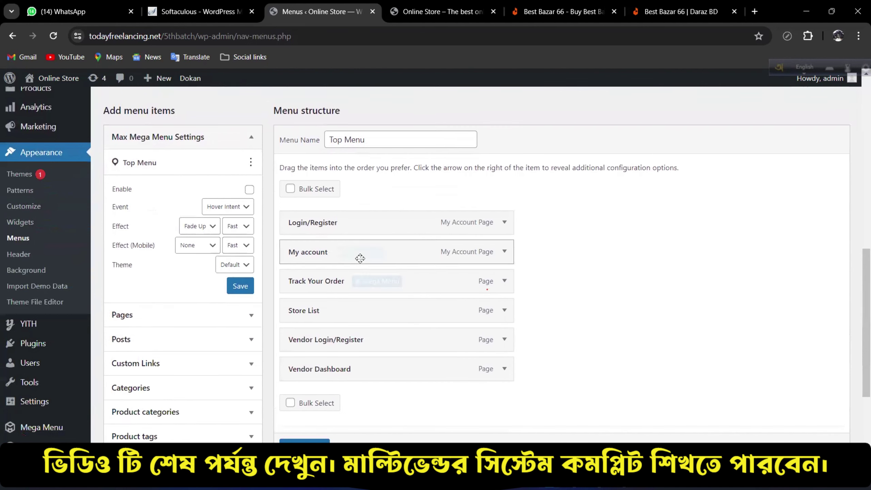
scroll(411, 260, down, 2)
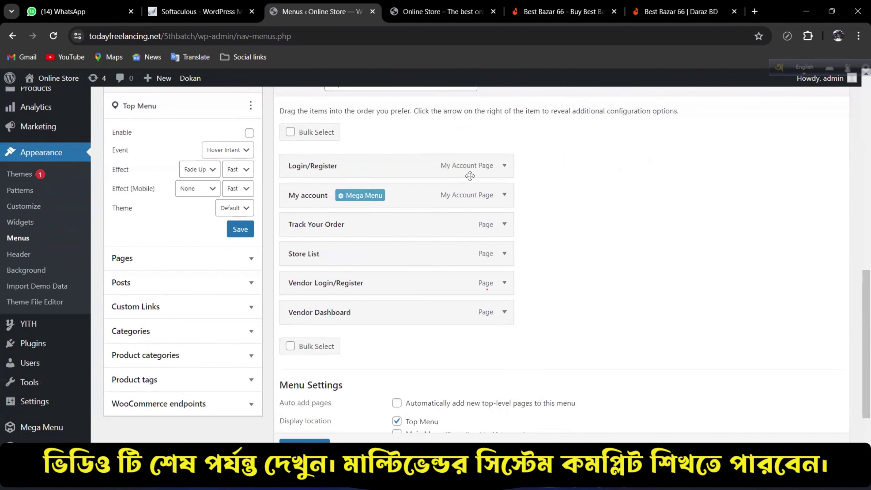
click(504, 166)
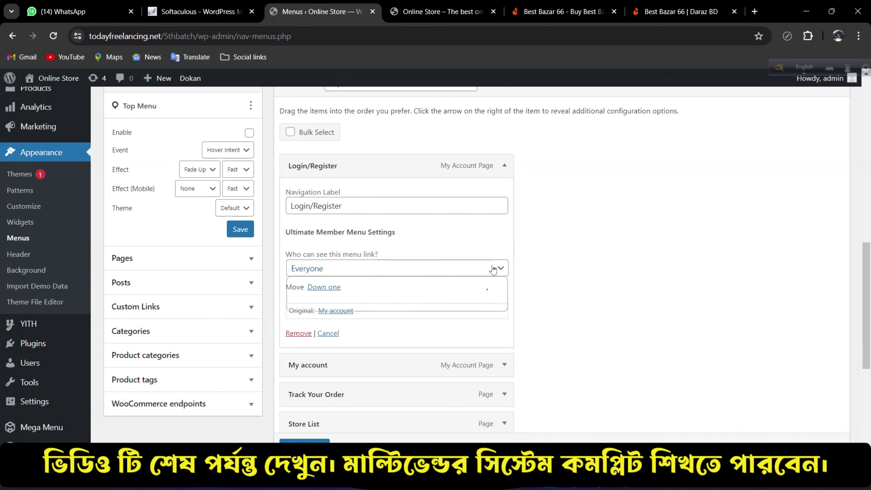
click(479, 267)
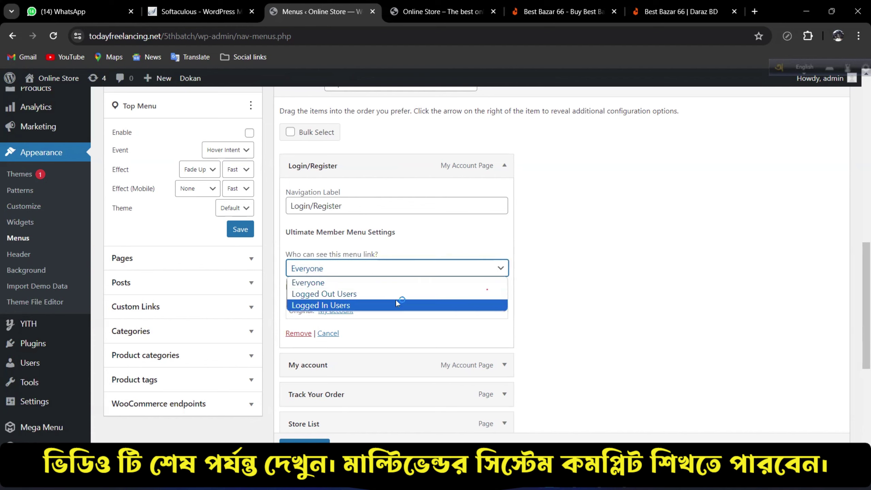
click(366, 294)
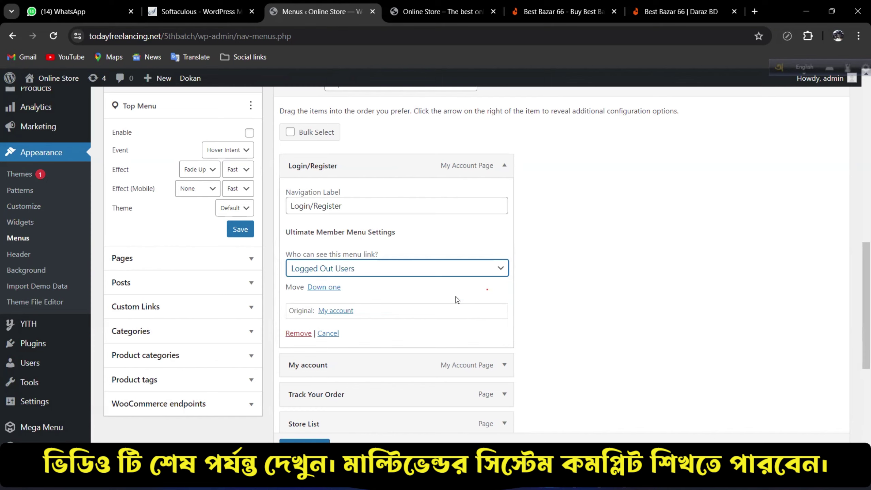
click(505, 166)
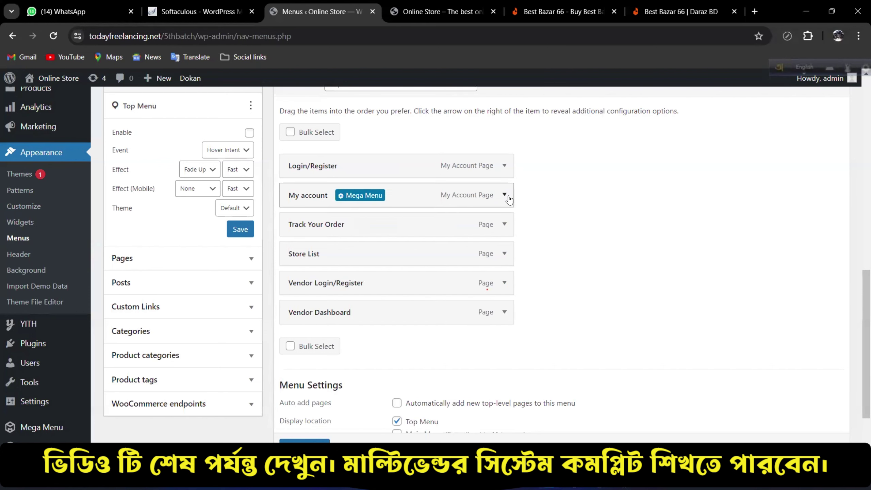
click(504, 195)
click(453, 290)
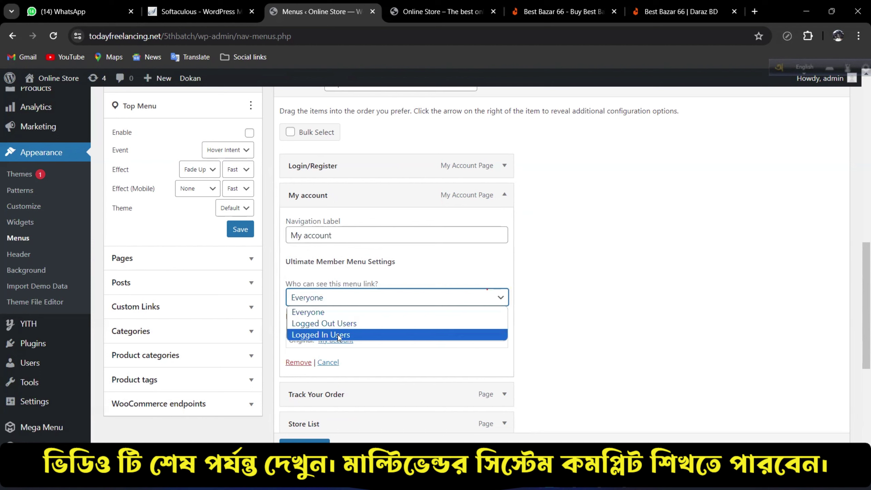
click(338, 334)
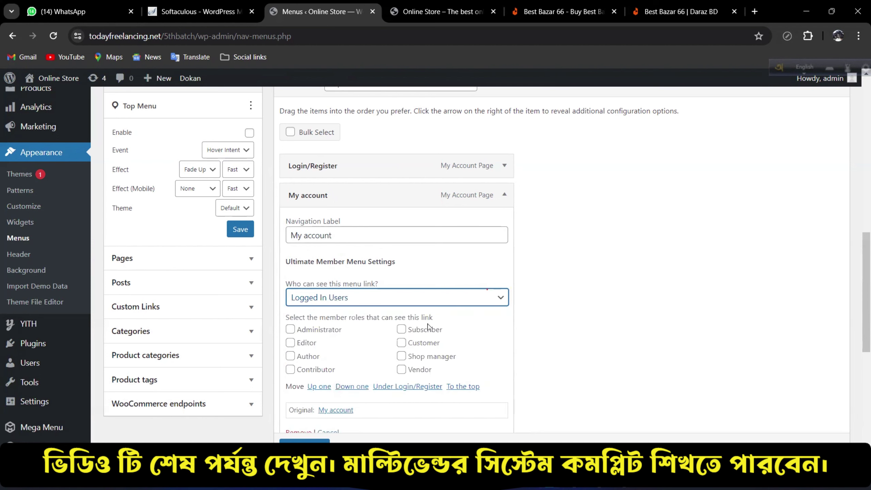
click(504, 195)
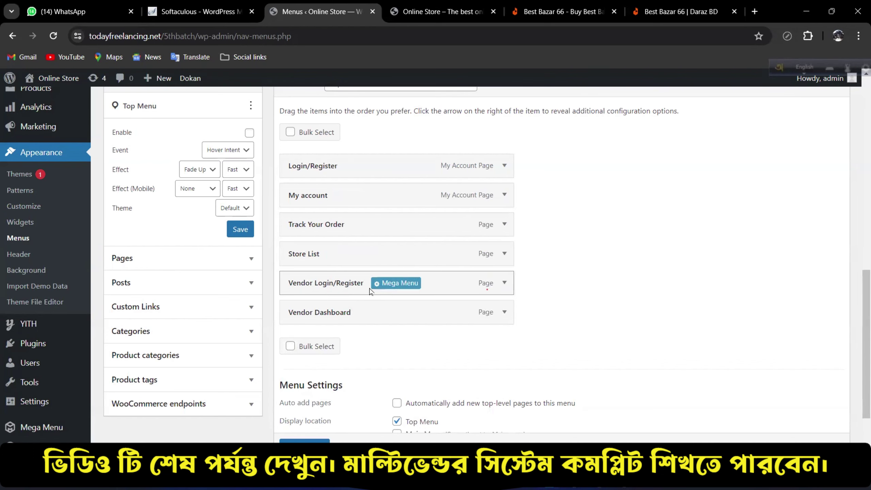
Show Vendor Login/Register to logged-out and Vendor Dashboard to logged-in users, then save the menu.
click(505, 283)
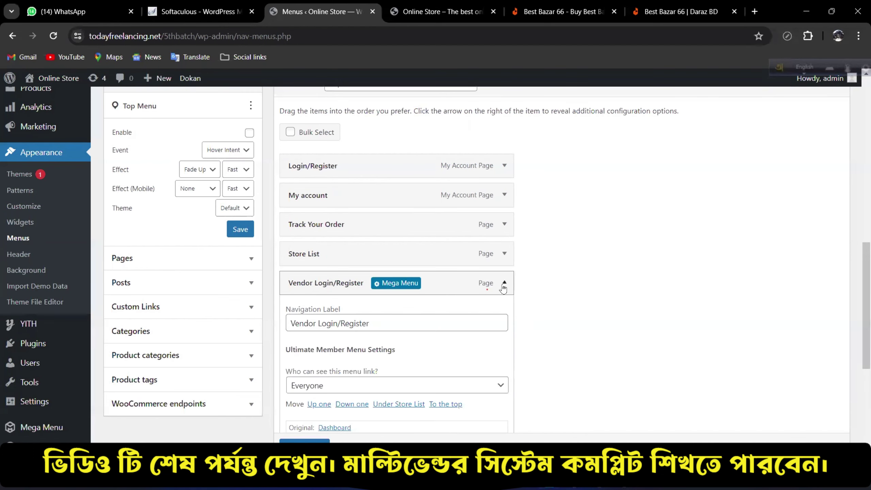
scroll(494, 283, down, 3)
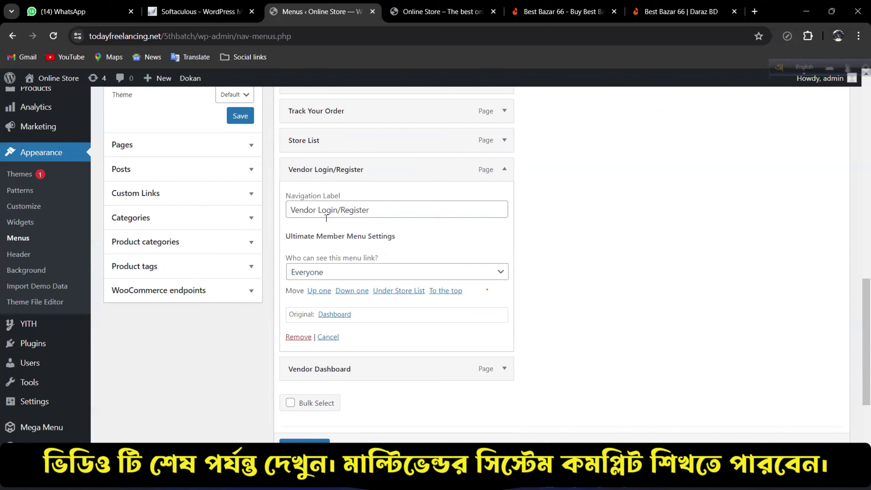
click(412, 273)
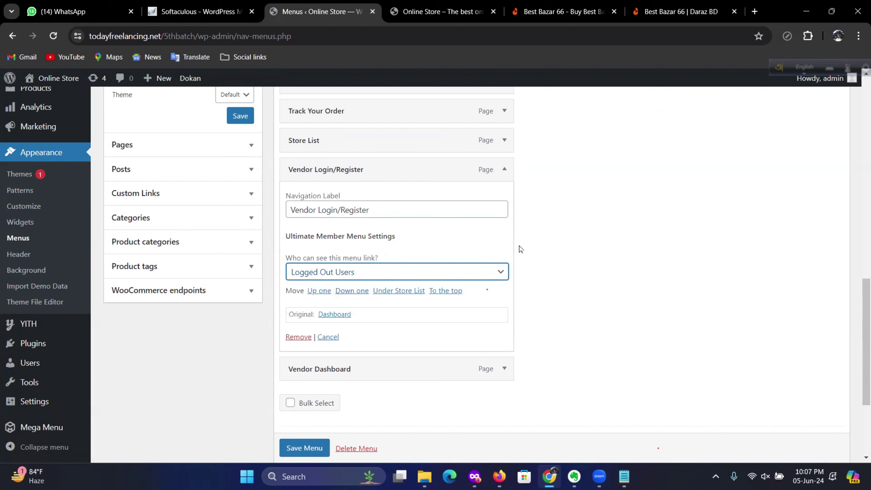
click(504, 169)
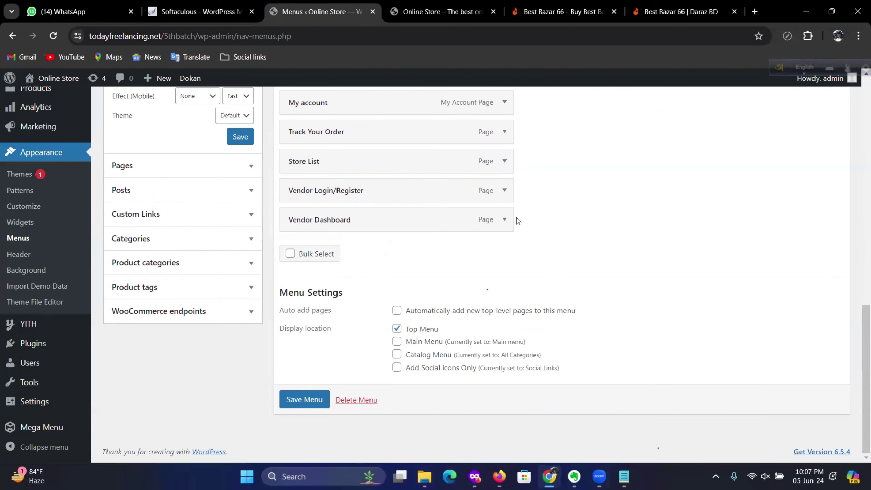
click(504, 219)
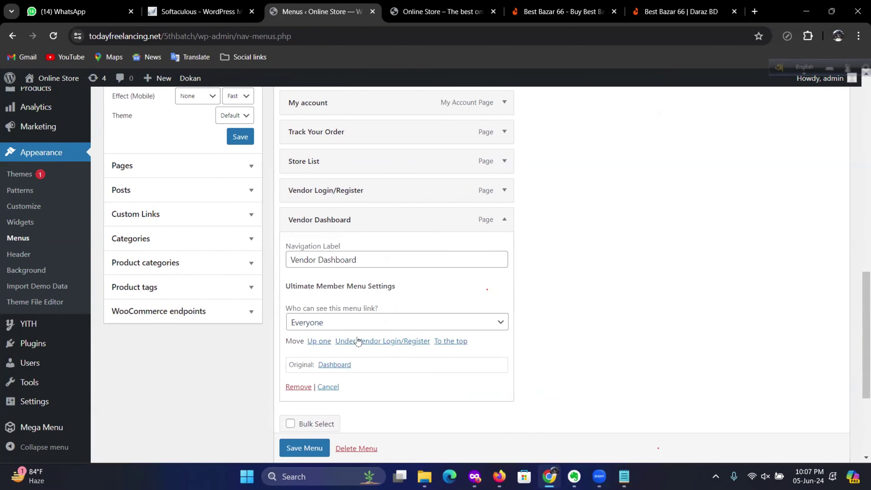
click(359, 323)
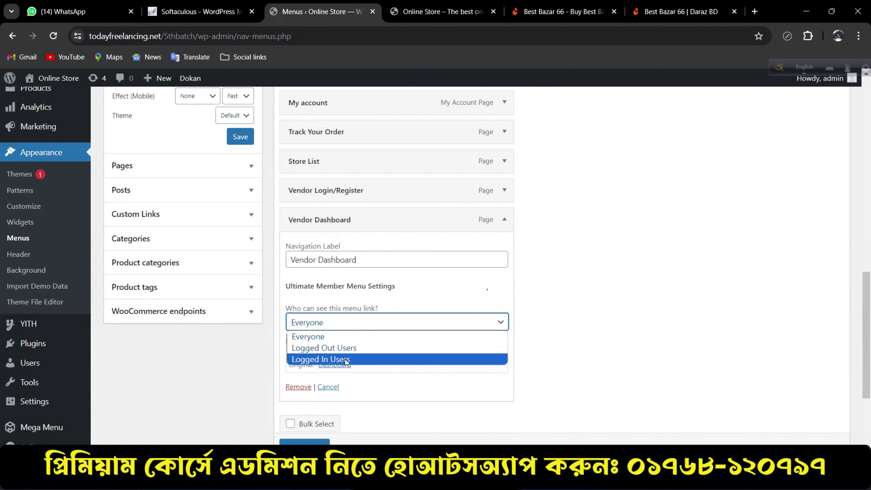
click(346, 360)
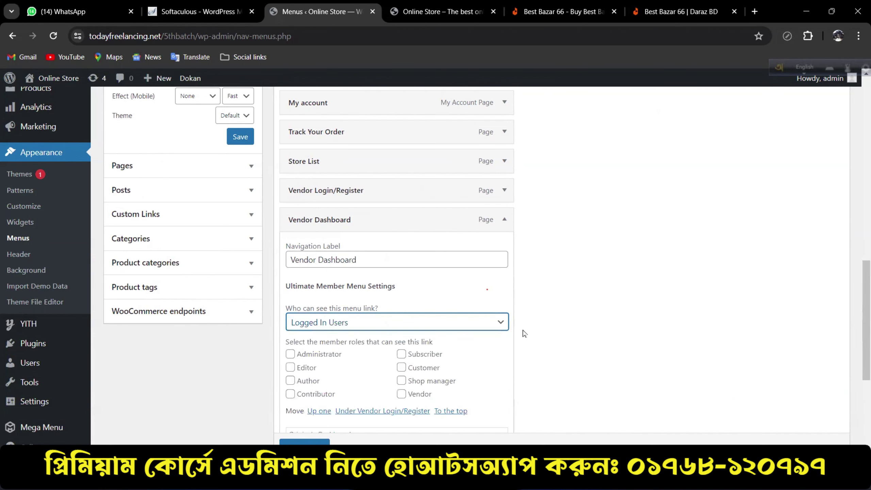
click(506, 219)
click(296, 399)
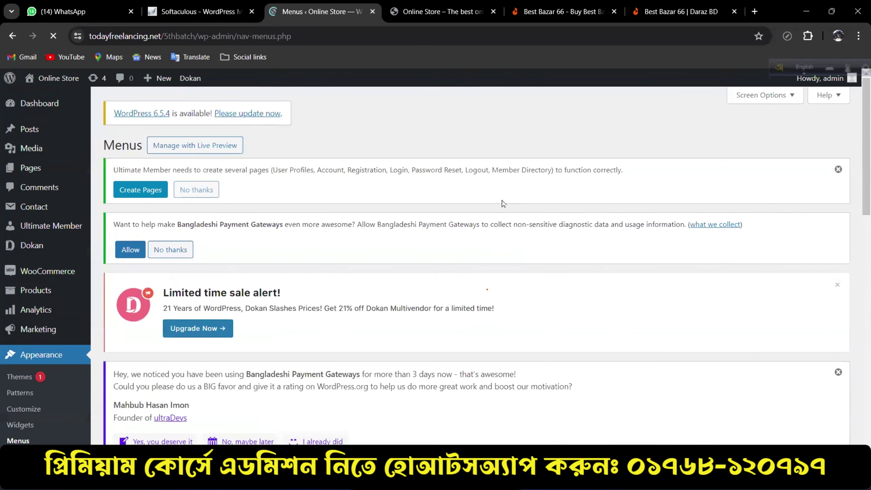
Reload the storefront to check the updated menu and copy the store's address.
click(436, 11)
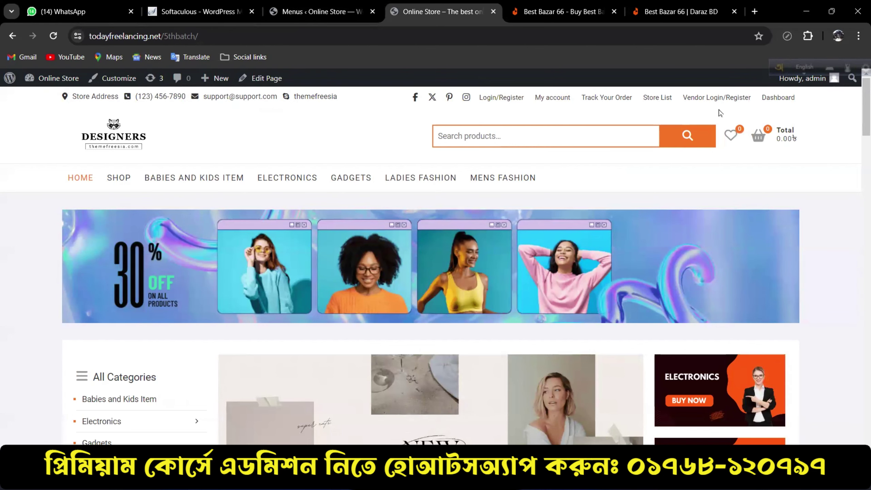
click(54, 36)
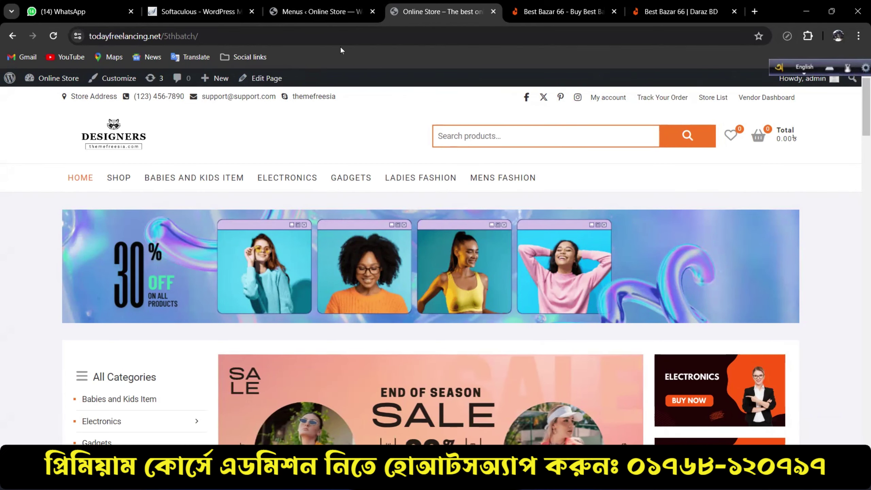
click(291, 33)
key(ctrl+c)
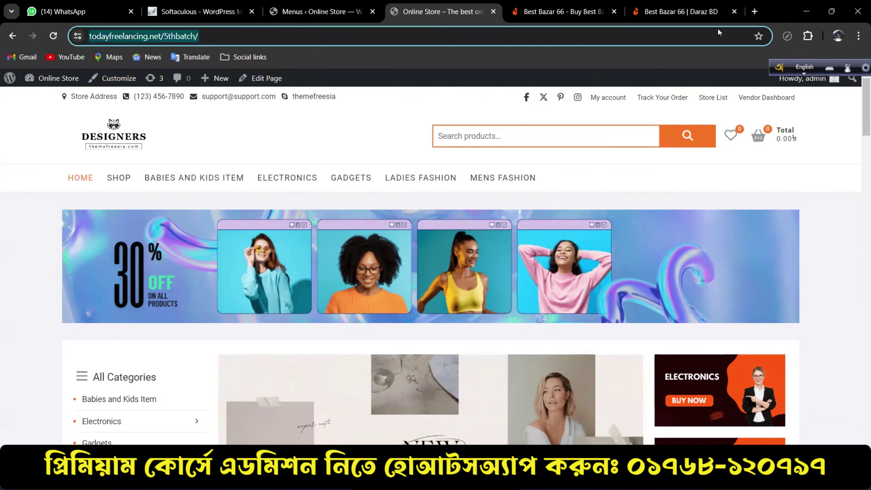
Open a new incognito window and load the store's home page from the copied address.
click(858, 36)
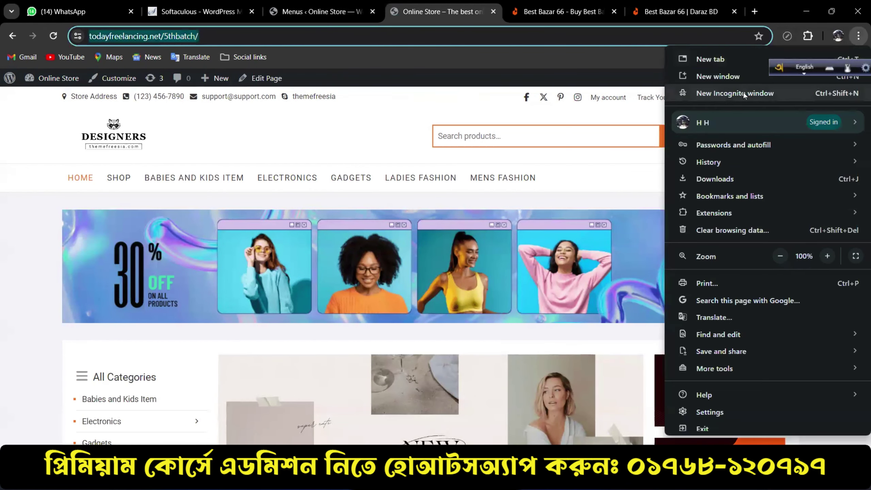
click(743, 96)
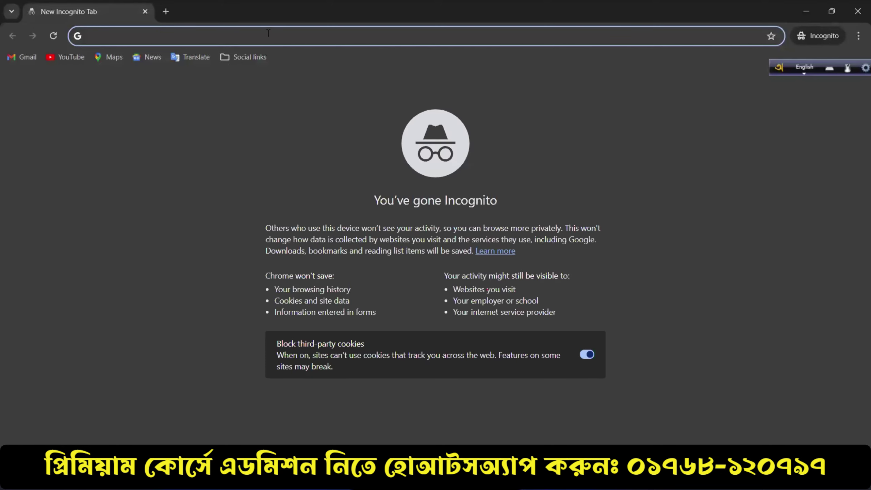
key(ctrl+v)
key(Return)
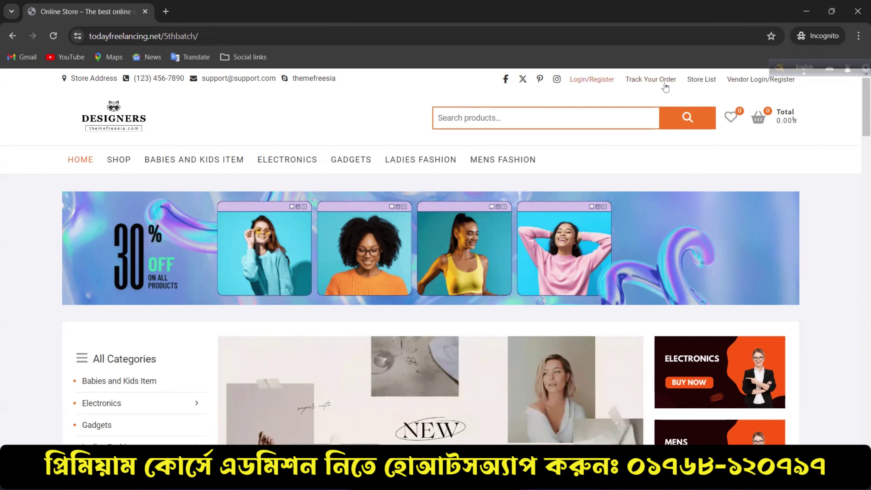
scroll(747, 180, down, 2)
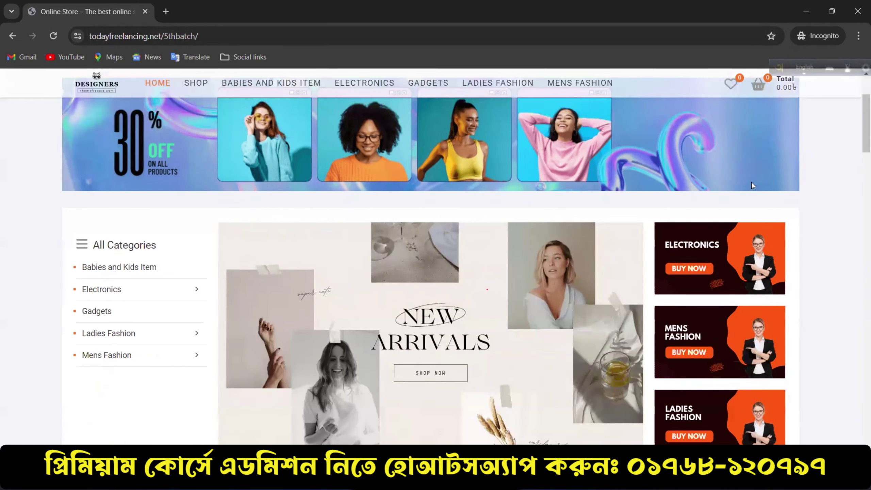
scroll(751, 181, up, 2)
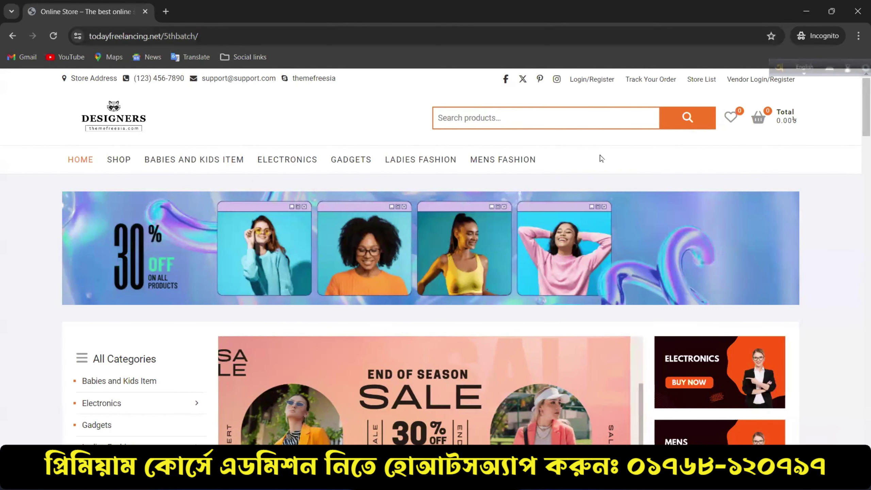
Open Vendor Login/Register and choose 'I am a vendor' on the Register form.
click(740, 80)
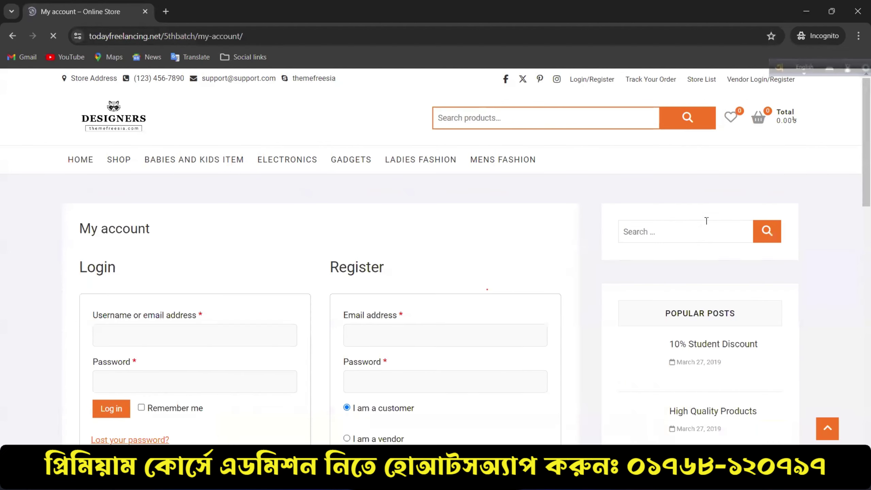
scroll(212, 262, down, 2)
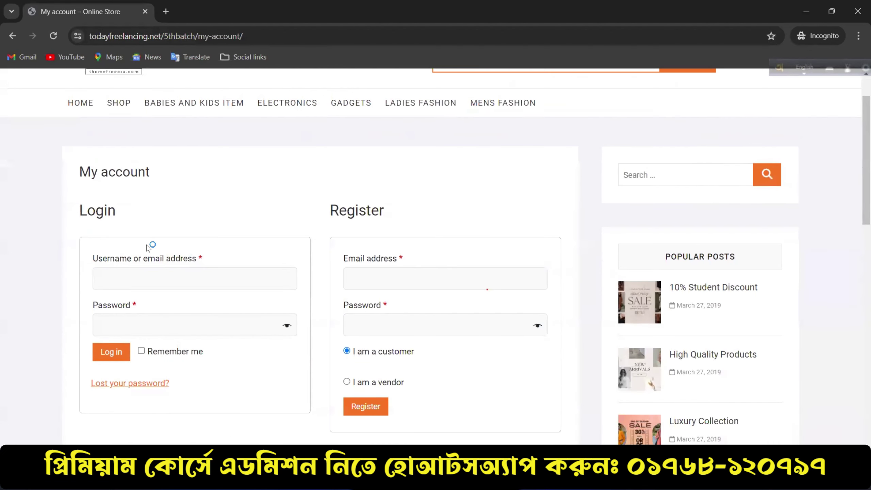
scroll(414, 284, down, 3)
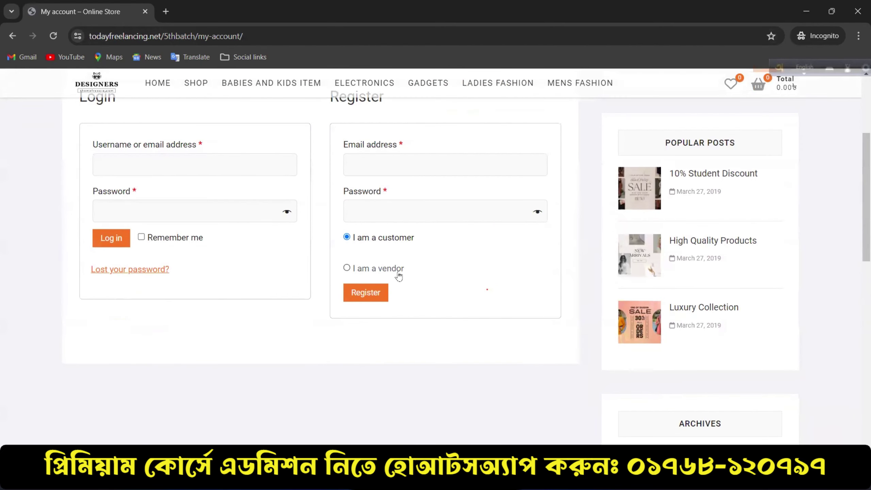
click(345, 270)
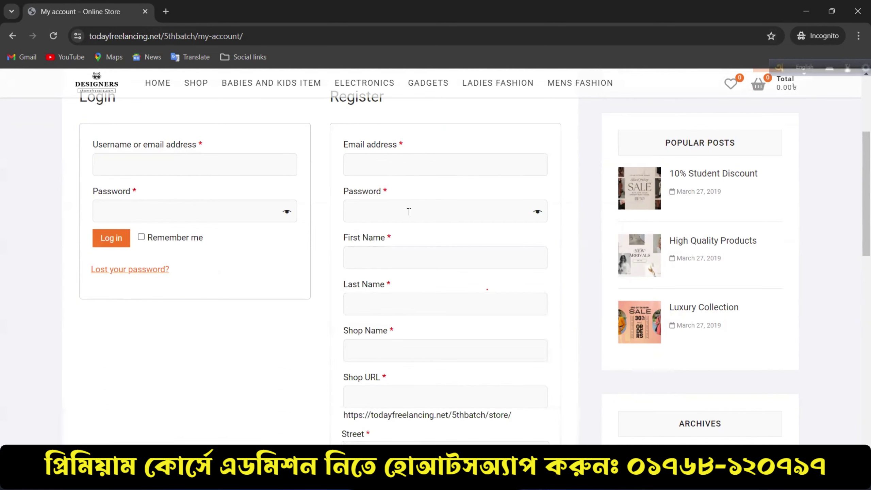
scroll(409, 211, down, 10)
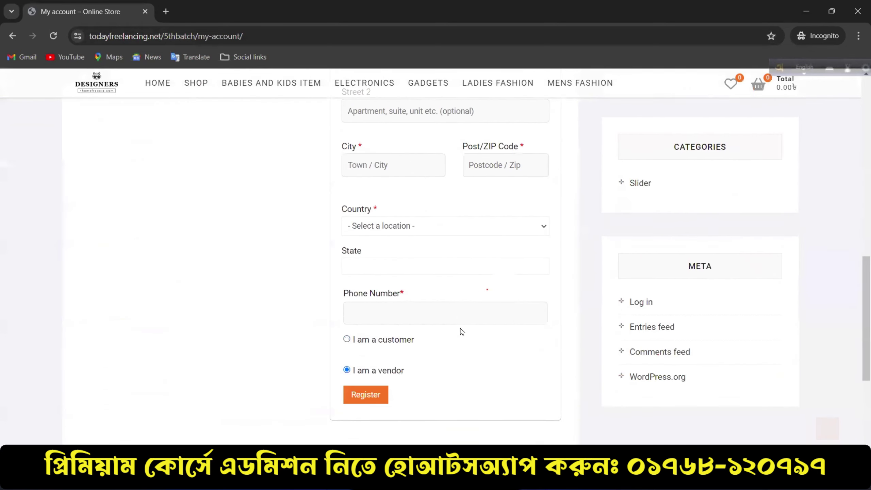
scroll(460, 331, down, 3)
scroll(461, 330, up, 10)
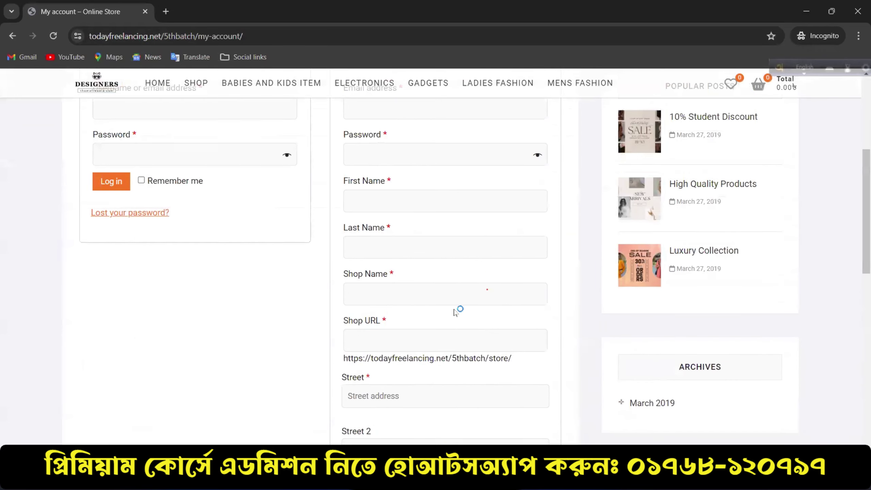
Fill the email from Chrome's autofill suggestion and enter an account password.
scroll(450, 254, up, 2)
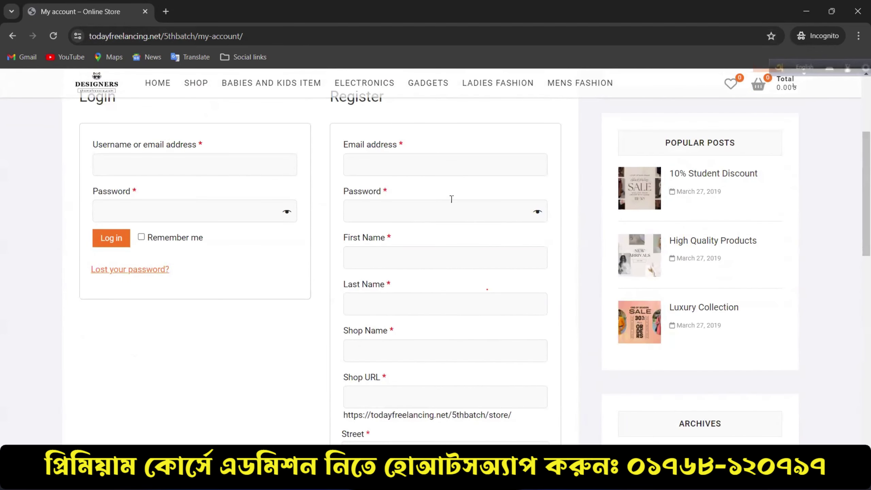
click(413, 157)
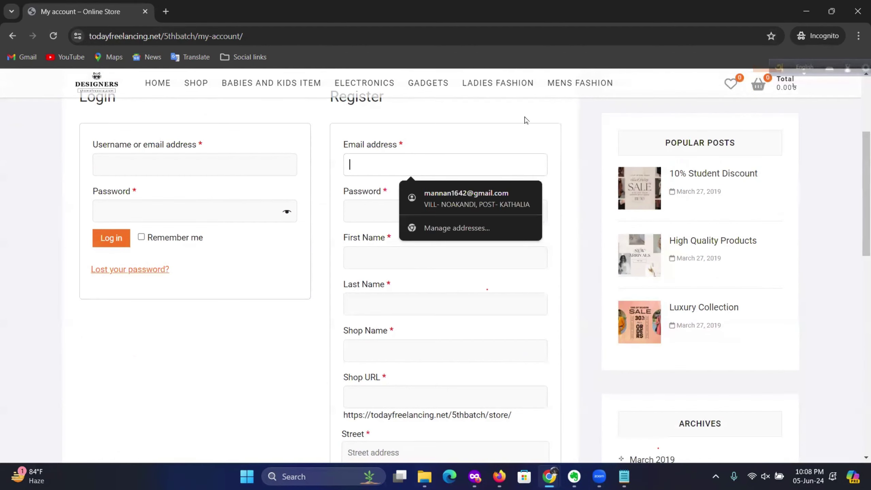
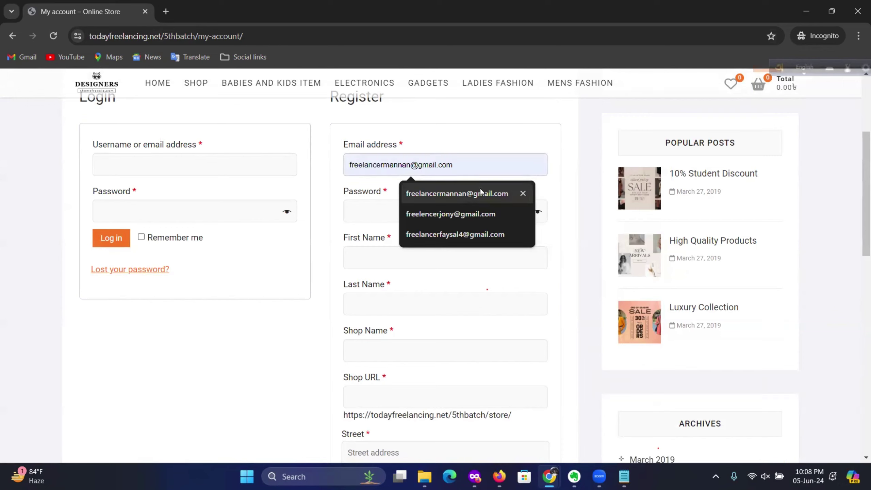
click(480, 193)
click(347, 218)
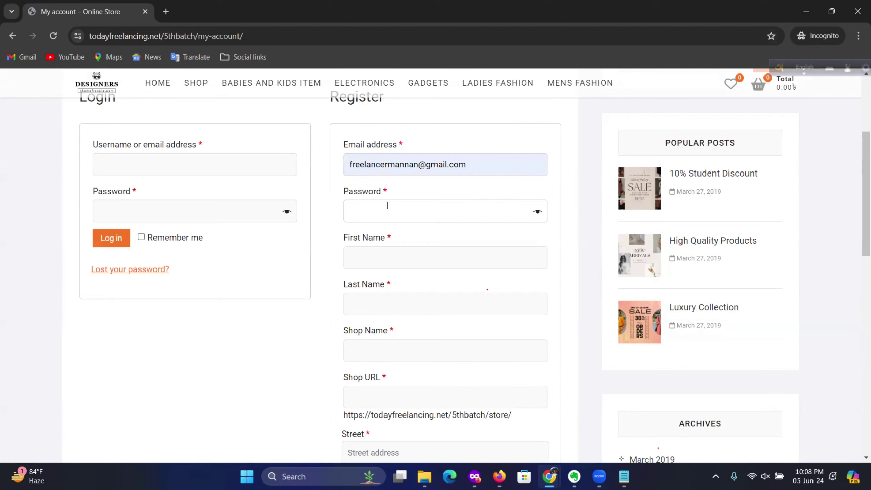
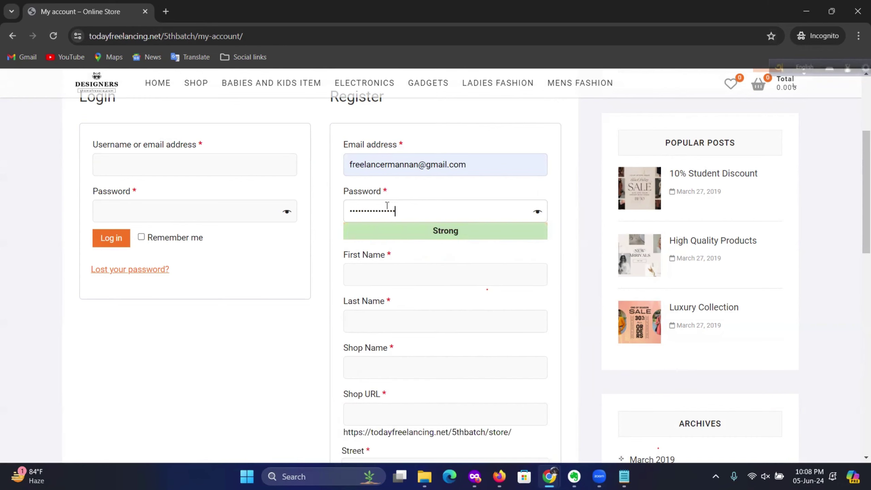
Enter the vendor's first and last names.
click(429, 279)
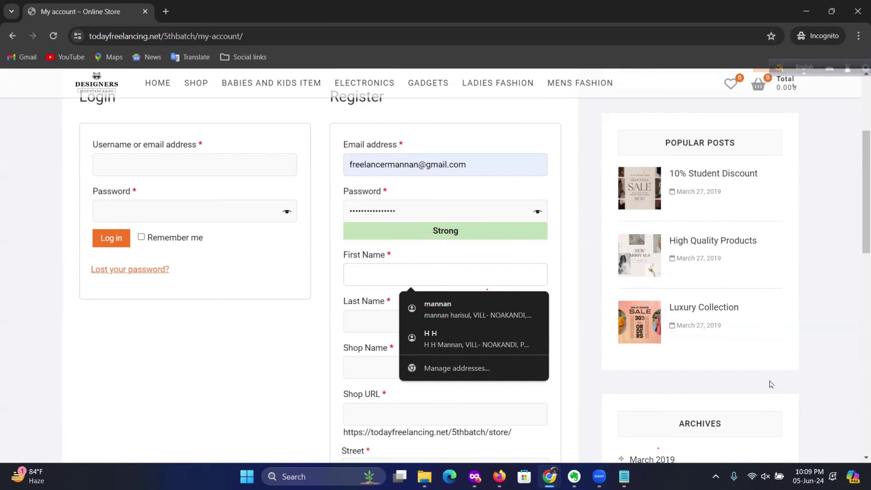
text(Freelancer)
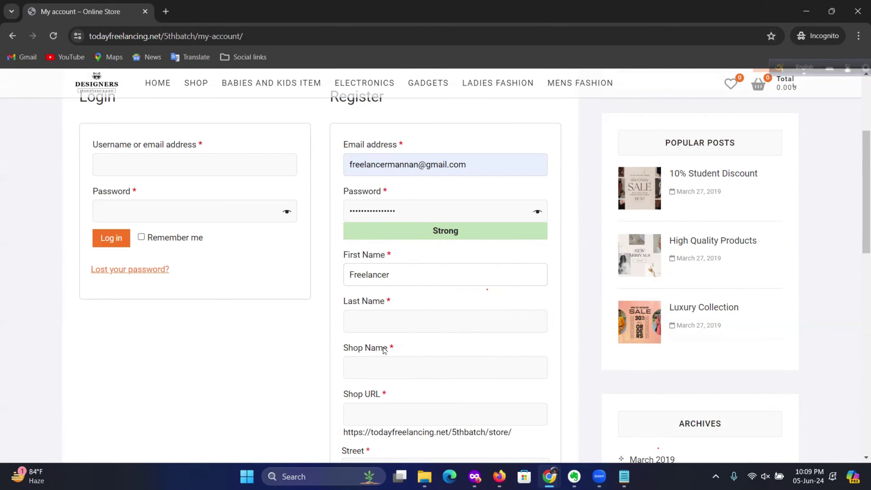
click(386, 323)
text(Mannan)
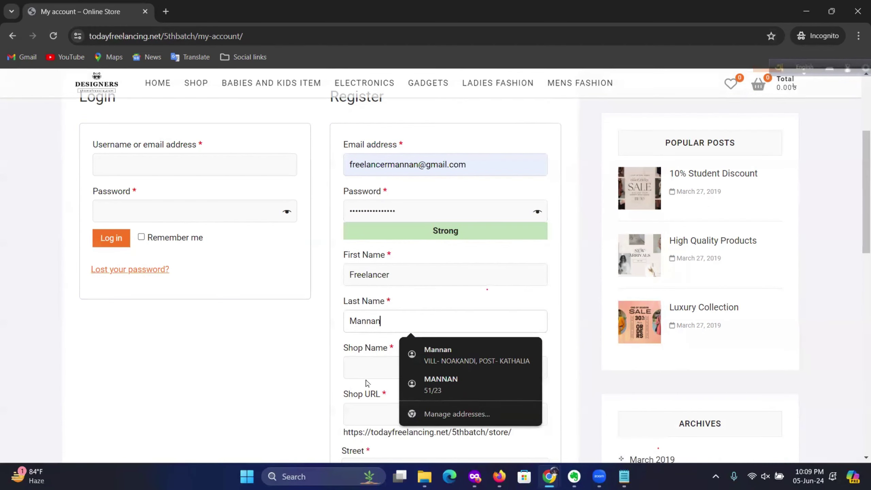
click(373, 365)
scroll(429, 345, down, 2)
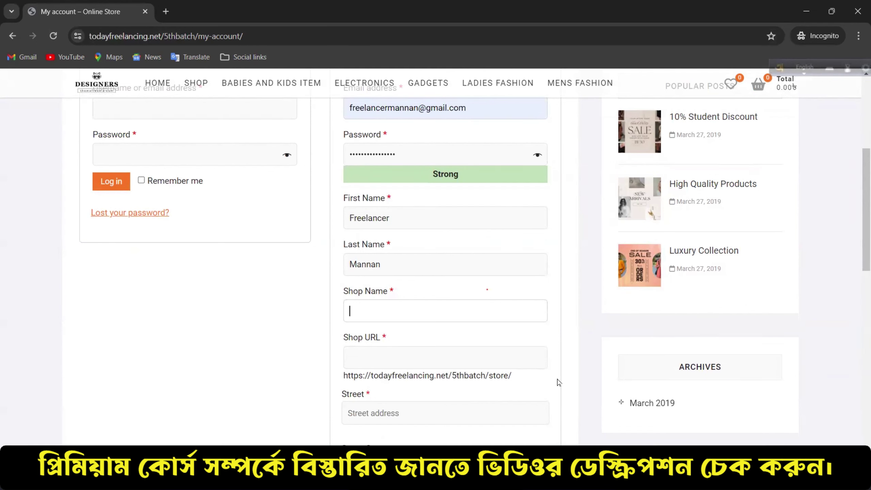
Enter 'online store' as the shop name so the Shop URL fills in.
text(online store)
key(Tab)
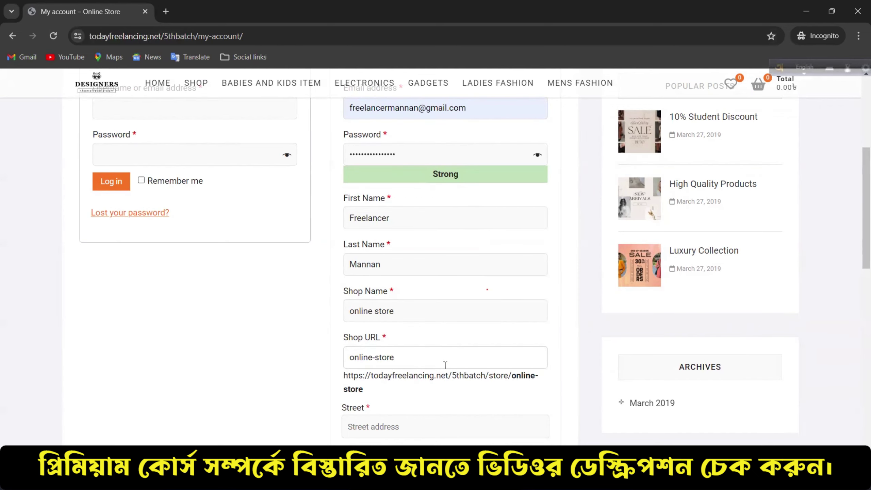
scroll(449, 360, down, 3)
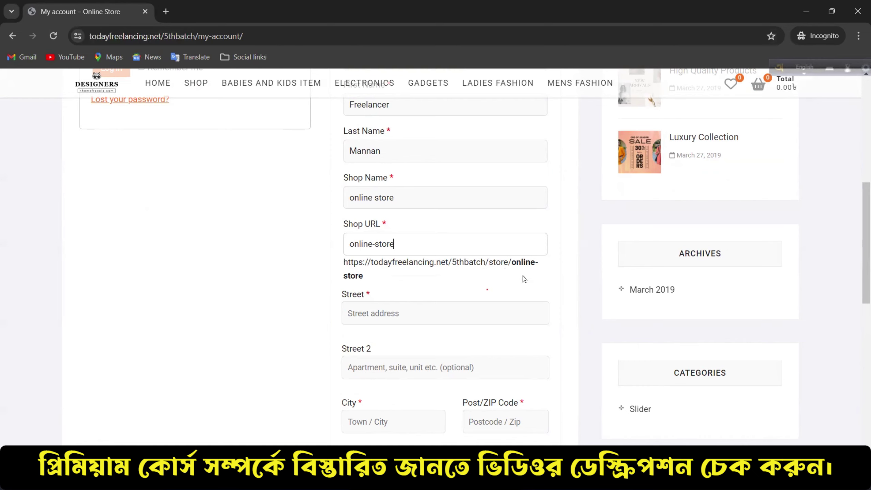
scroll(534, 282, down, 3)
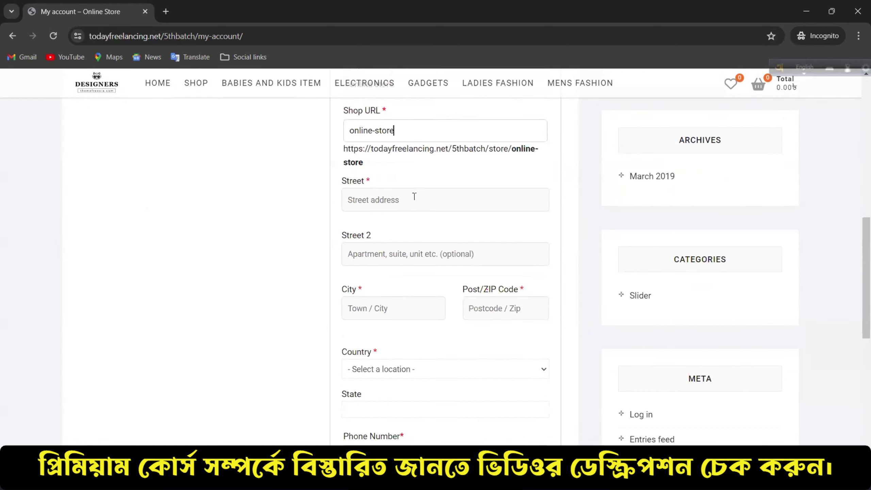
Fill the address from Chrome's saved address and choose Narsingdi as the district.
click(418, 199)
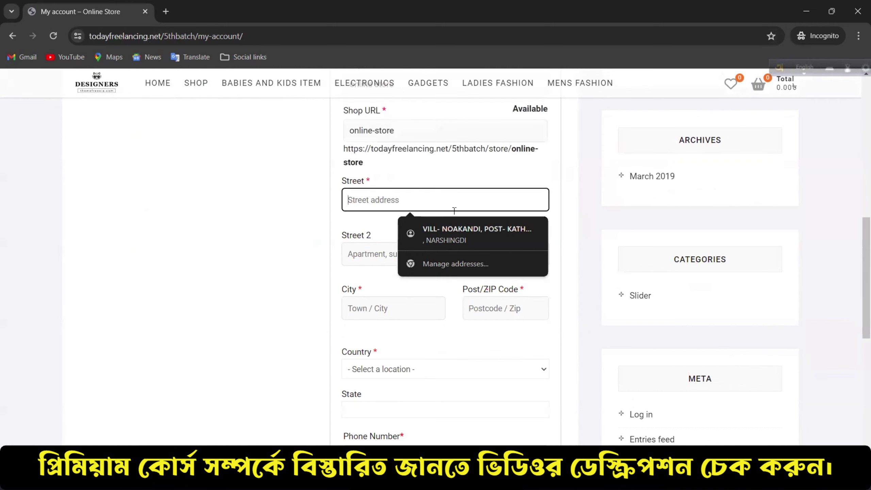
click(463, 231)
scroll(486, 294, down, 6)
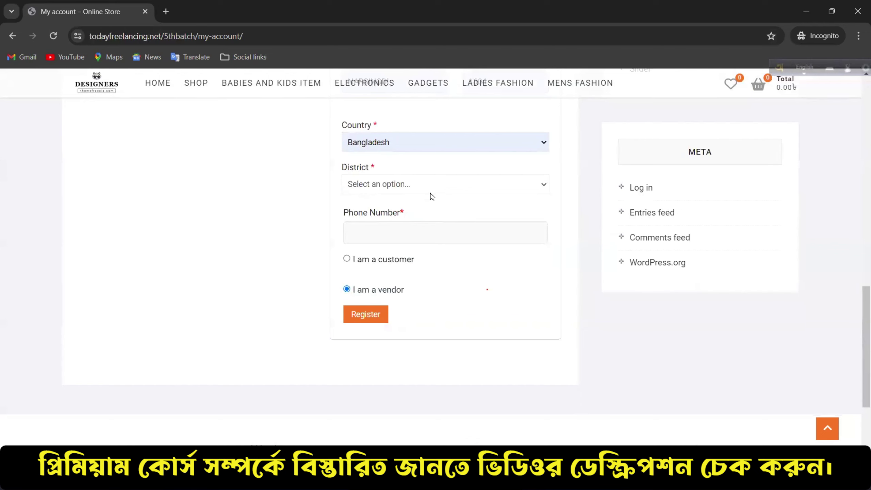
click(436, 191)
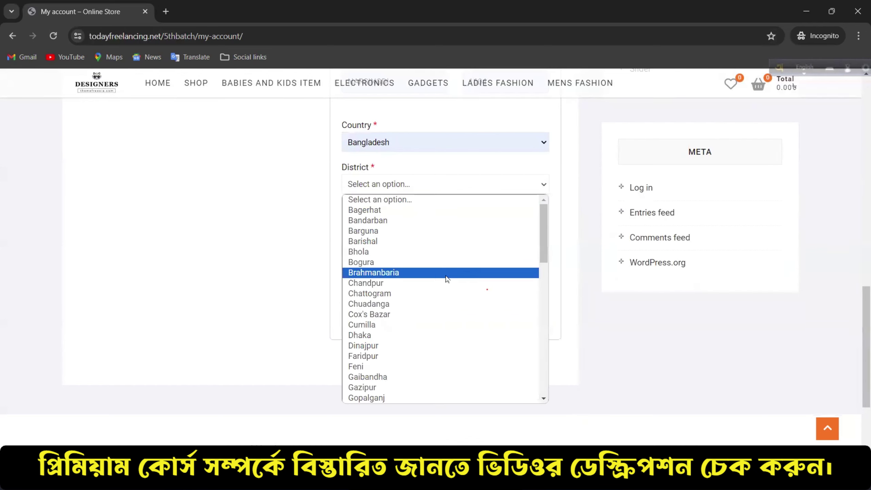
scroll(447, 284, down, 4)
scroll(447, 281, down, 10)
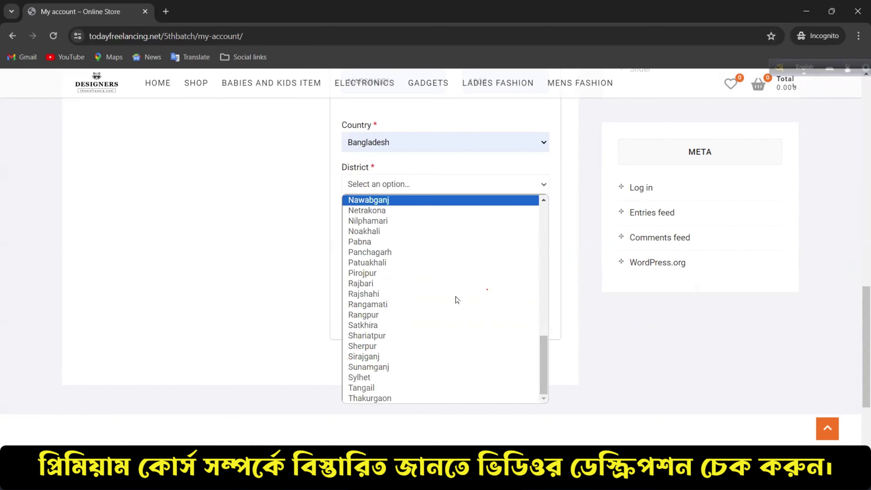
scroll(394, 339, up, 4)
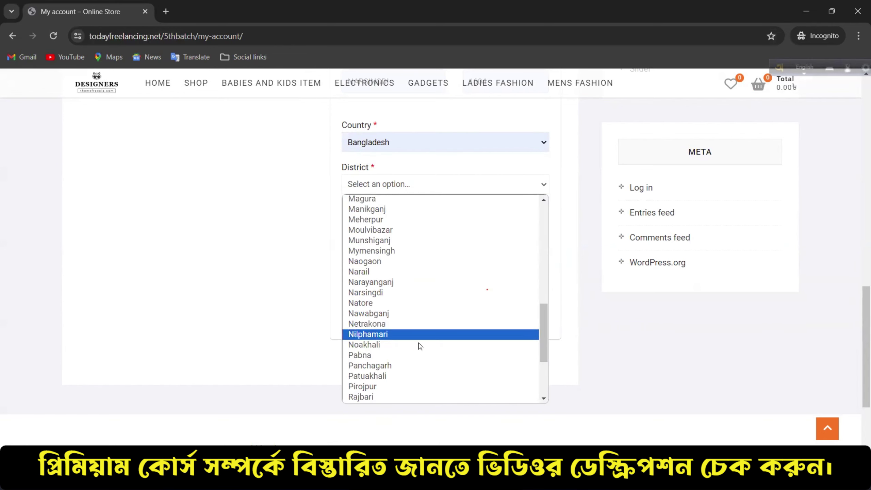
click(389, 292)
Autofill the phone number, prefix it with 0, keep vendor selected and submit Register.
click(437, 226)
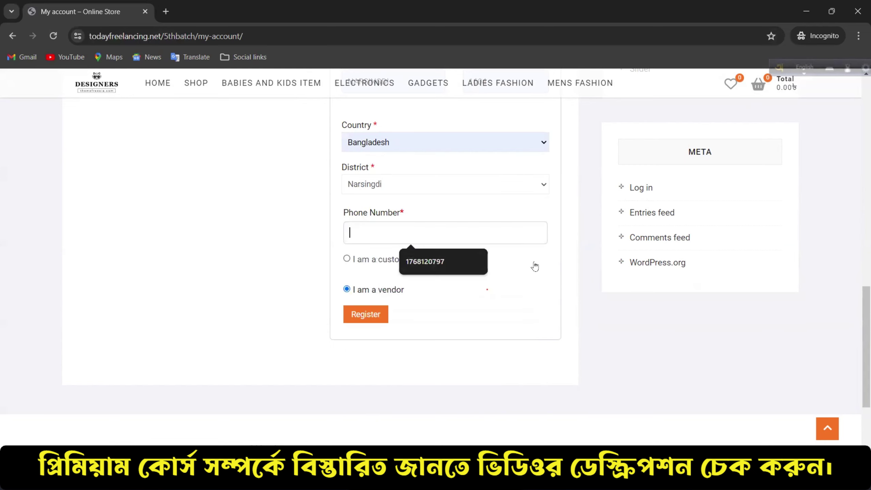
click(452, 260)
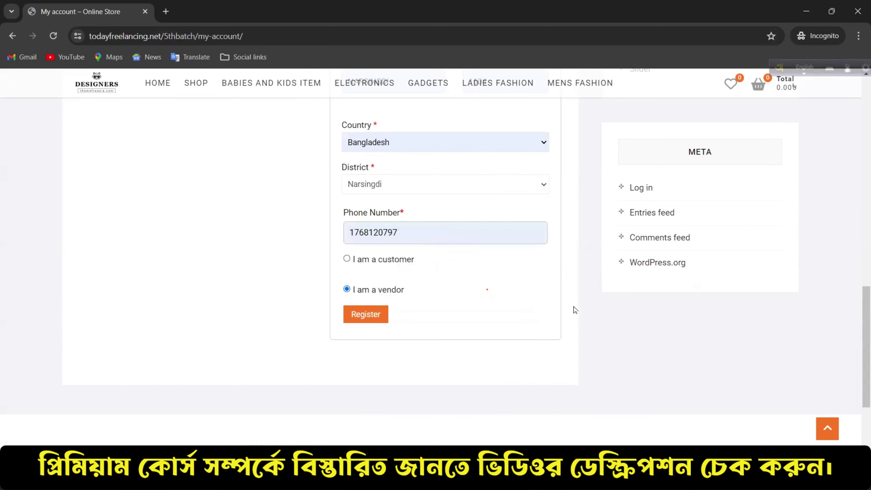
click(347, 231)
text(0)
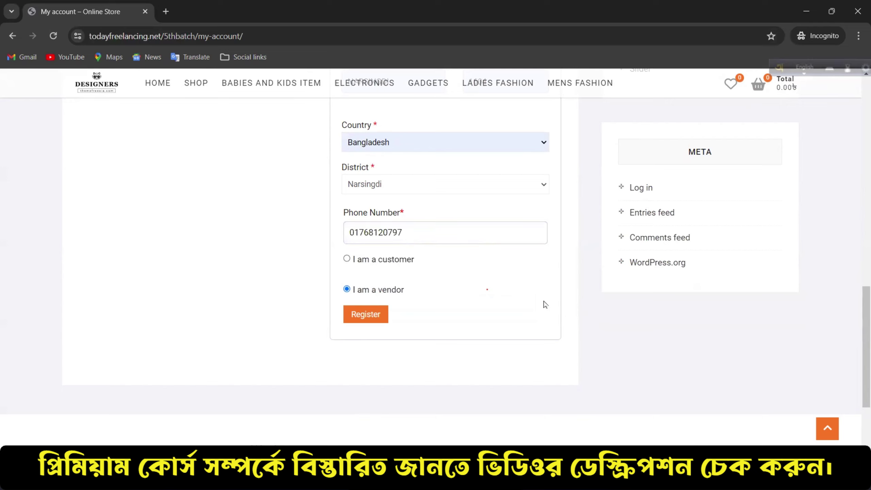
click(402, 297)
click(377, 314)
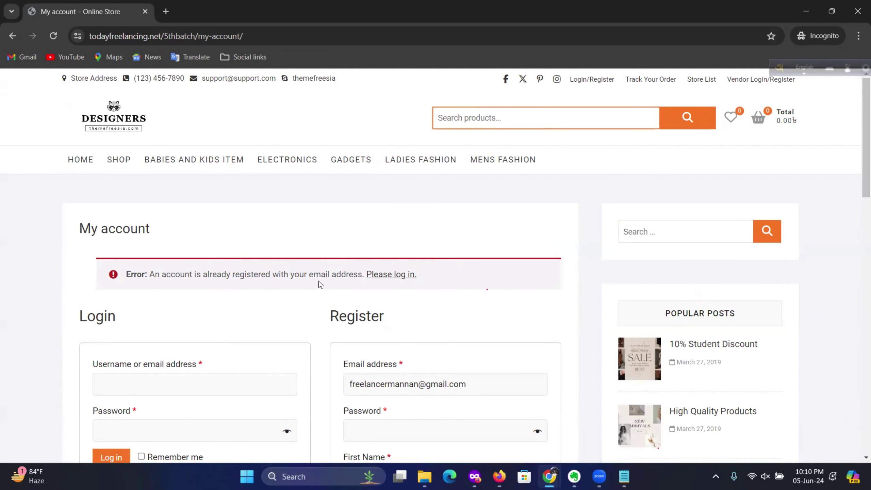
Replace the rejected email with another saved address from Chrome's autofill list.
scroll(451, 291, down, 3)
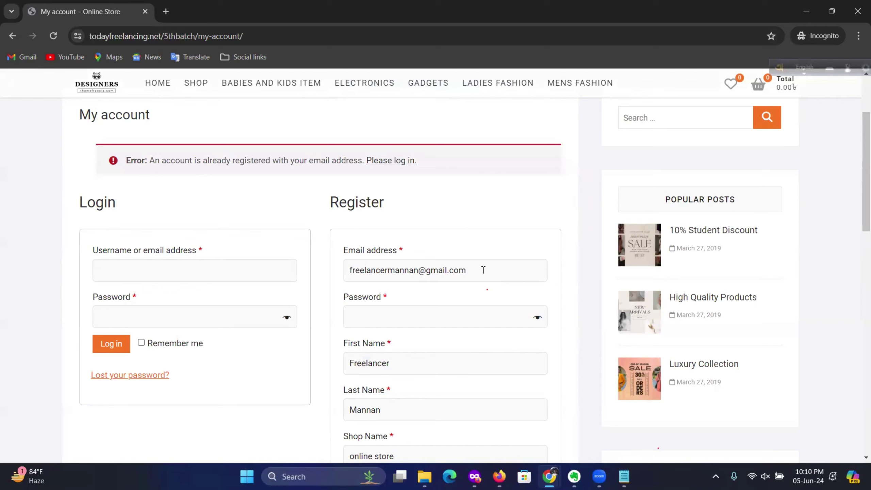
drag(483, 270, 280, 264)
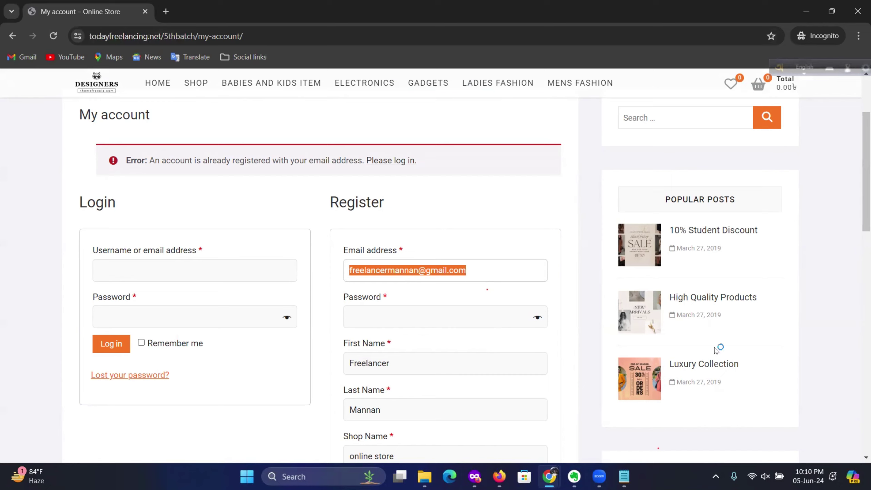
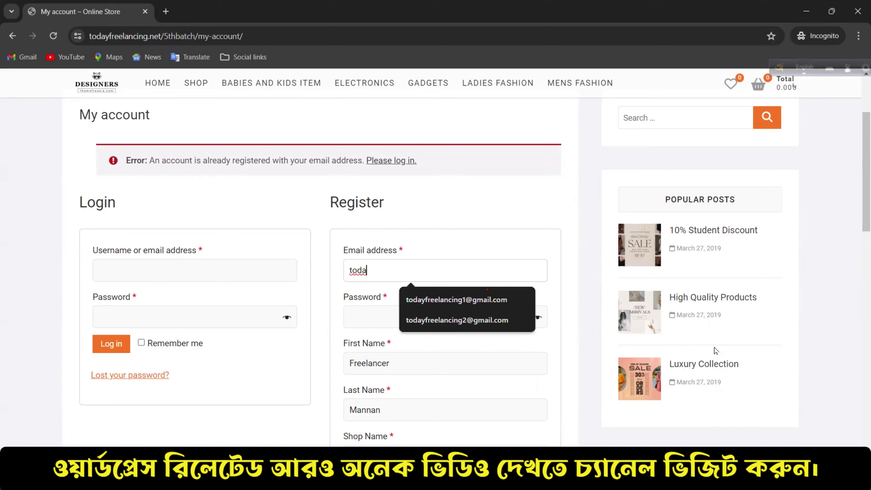
click(486, 299)
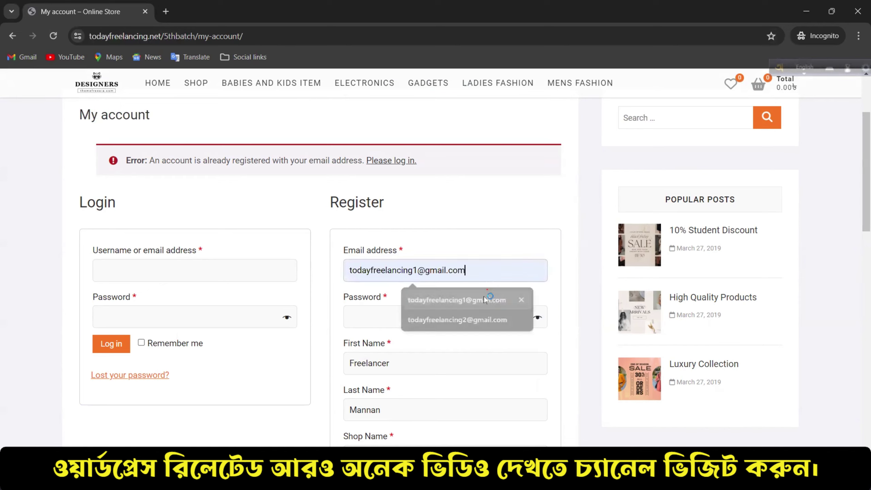
Enter a new strong password in the Password field.
scroll(517, 301, down, 2)
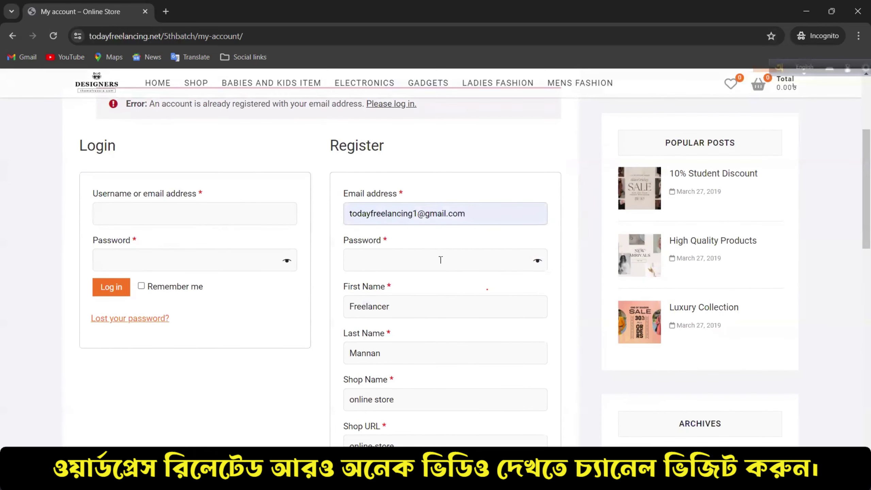
scroll(446, 271, down, 3)
scroll(464, 277, up, 3)
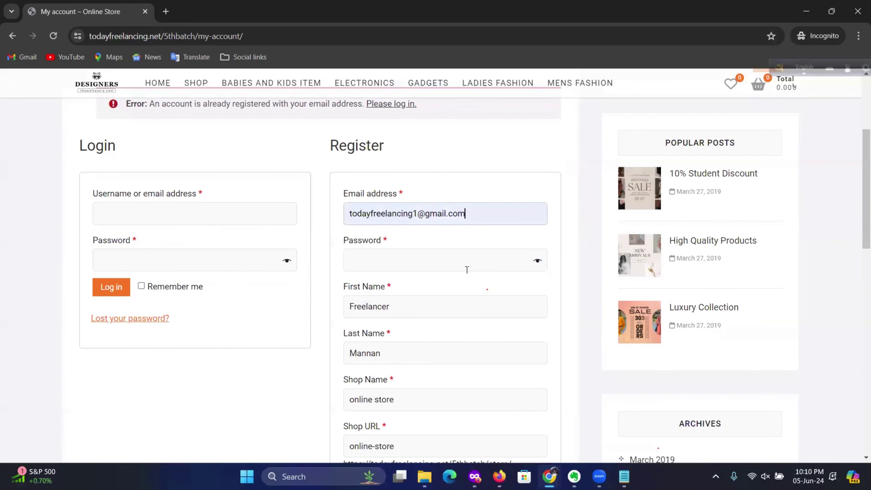
click(451, 259)
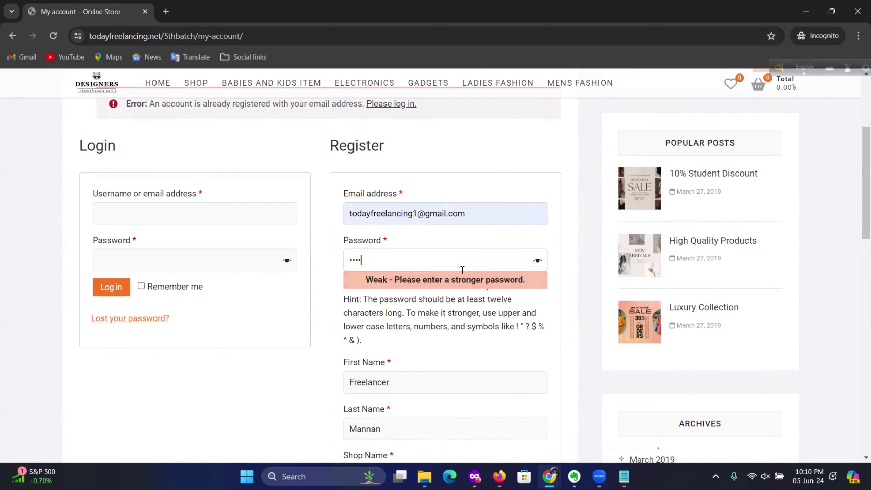
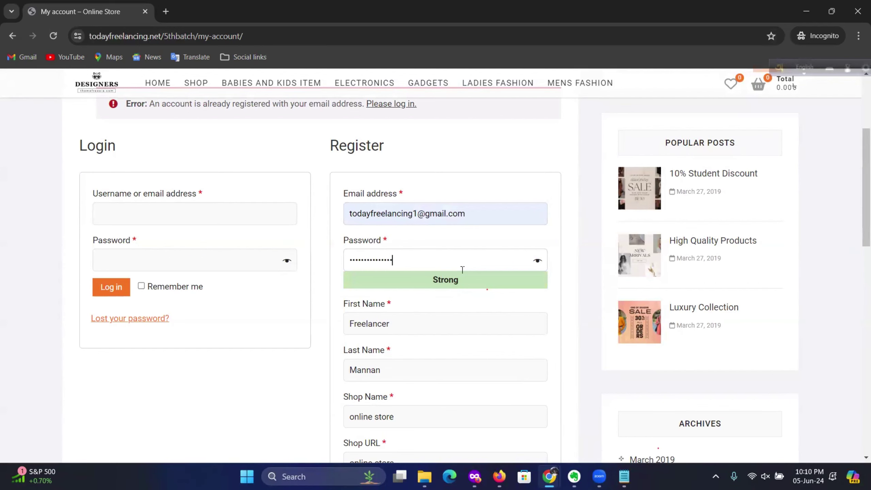
Fill the street address fields from Chrome's saved address suggestion.
scroll(463, 270, down, 8)
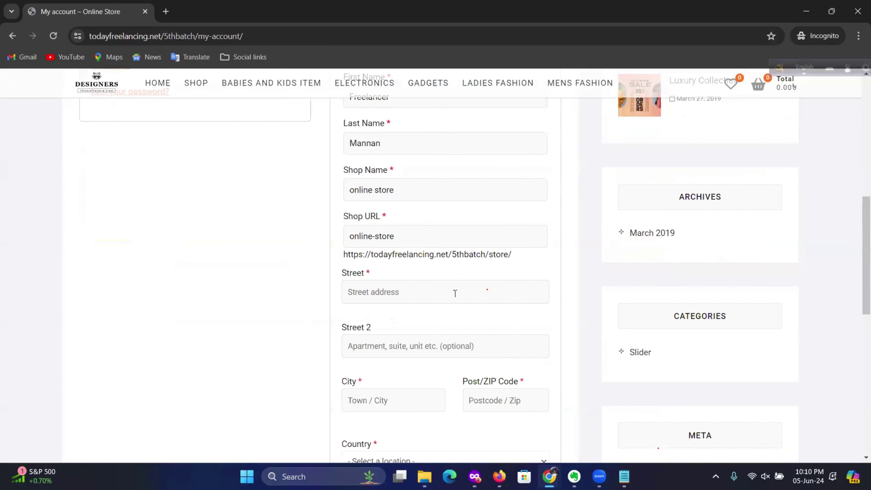
scroll(458, 291, down, 2)
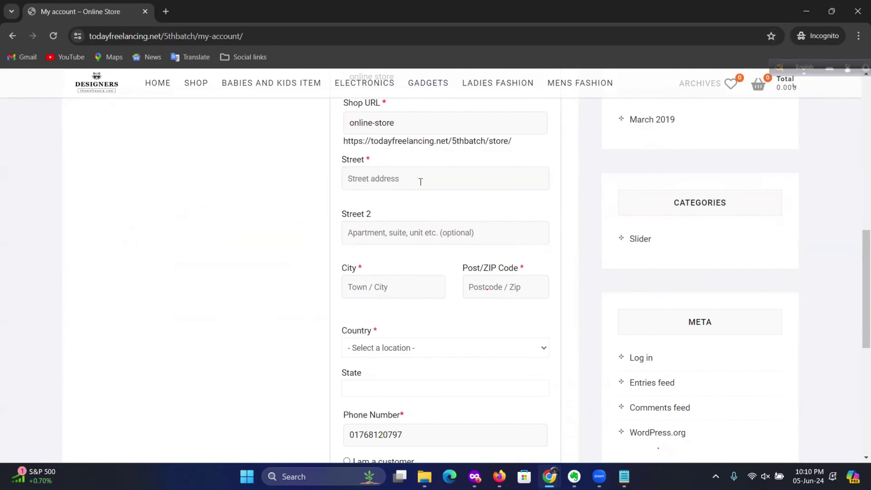
click(420, 182)
click(447, 222)
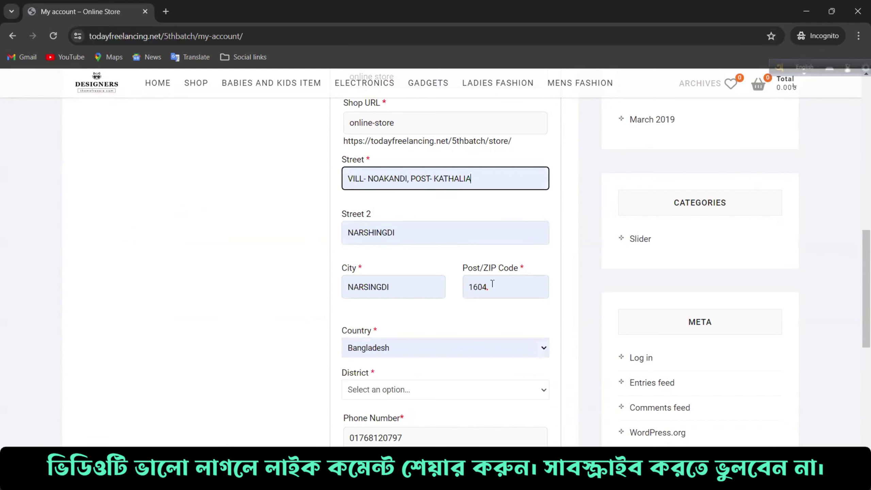
scroll(500, 286, up, 5)
scroll(508, 282, down, 10)
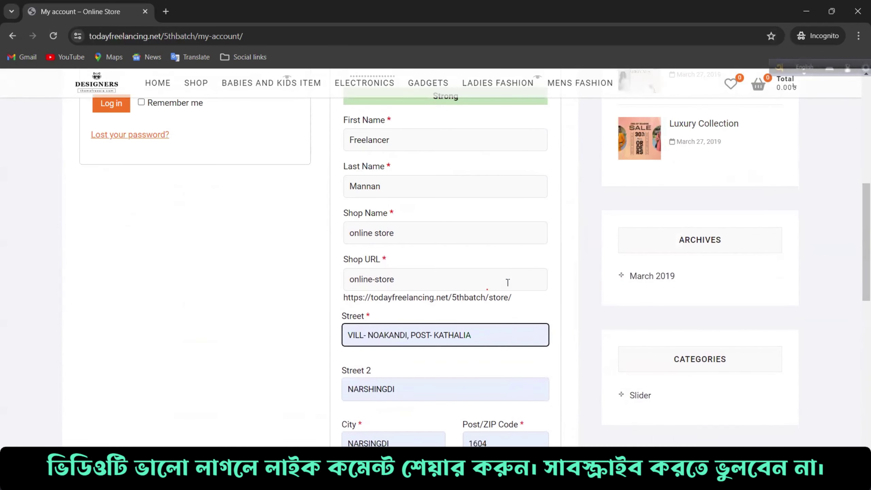
Set the district to Narsingdi, correcting a mistaken Munshiganj pick, and resubmit the registration.
click(408, 228)
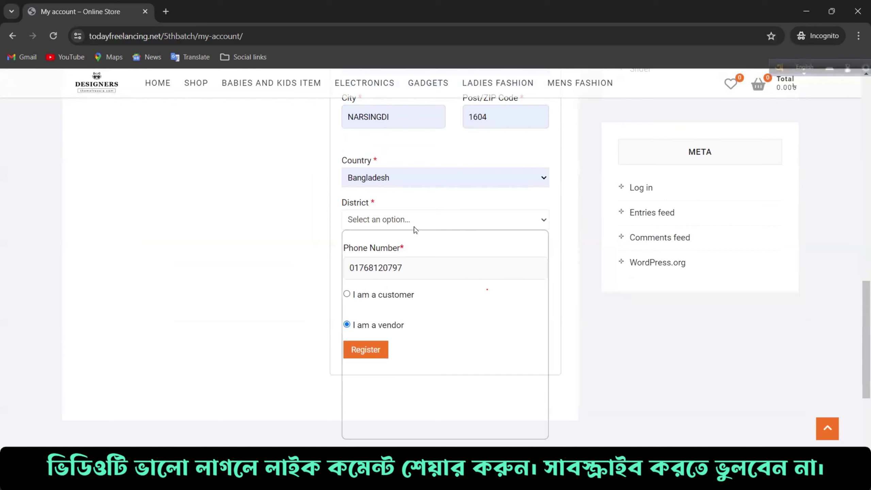
scroll(429, 319, down, 10)
scroll(437, 324, down, 1)
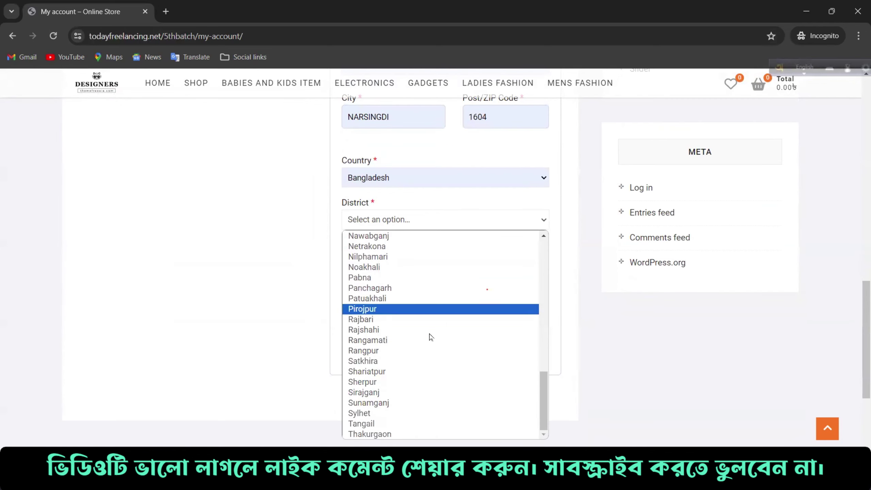
scroll(427, 265, up, 6)
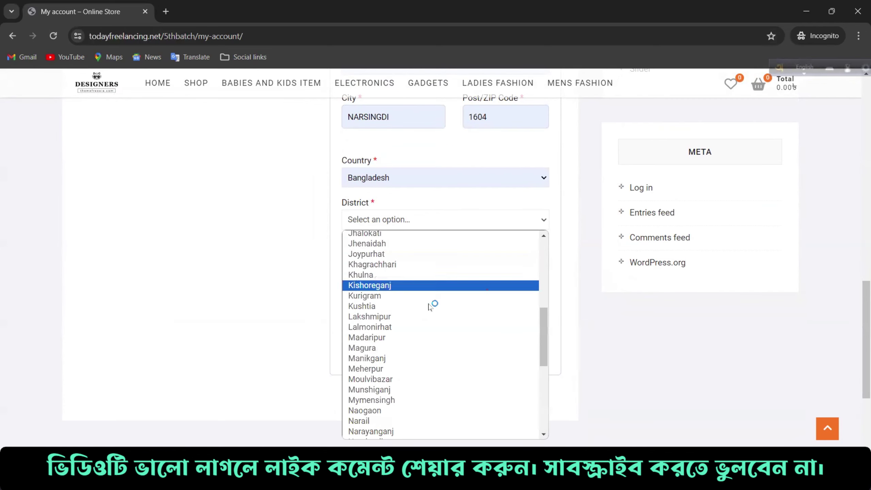
click(405, 390)
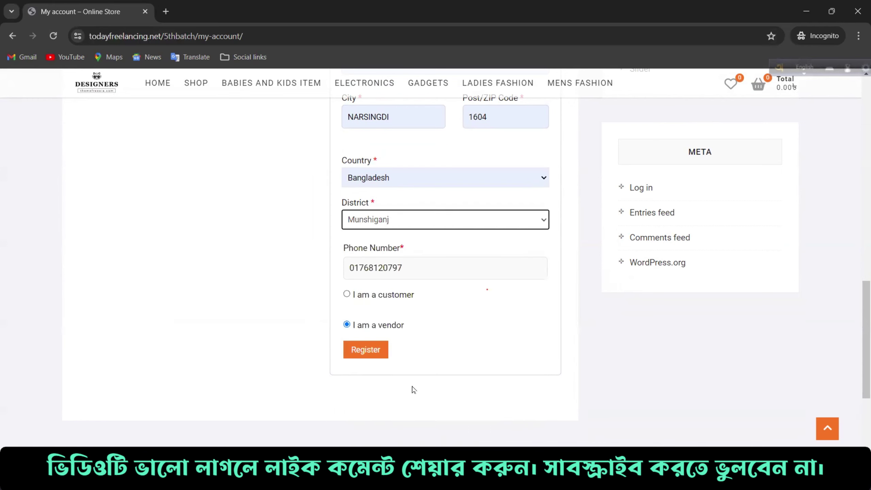
click(424, 221)
scroll(427, 337, down, 7)
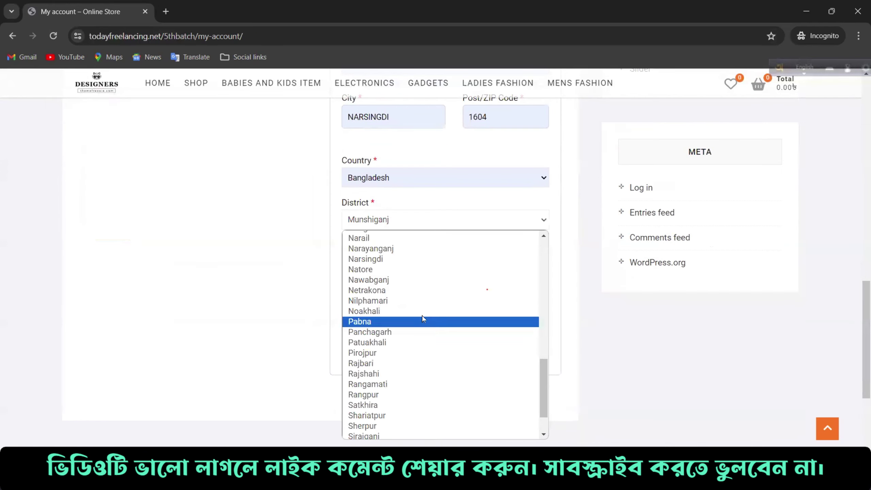
click(409, 261)
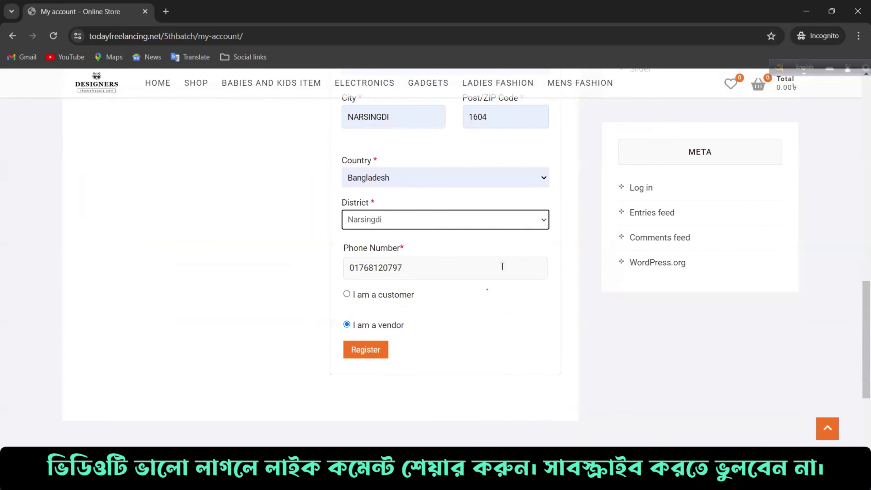
click(370, 350)
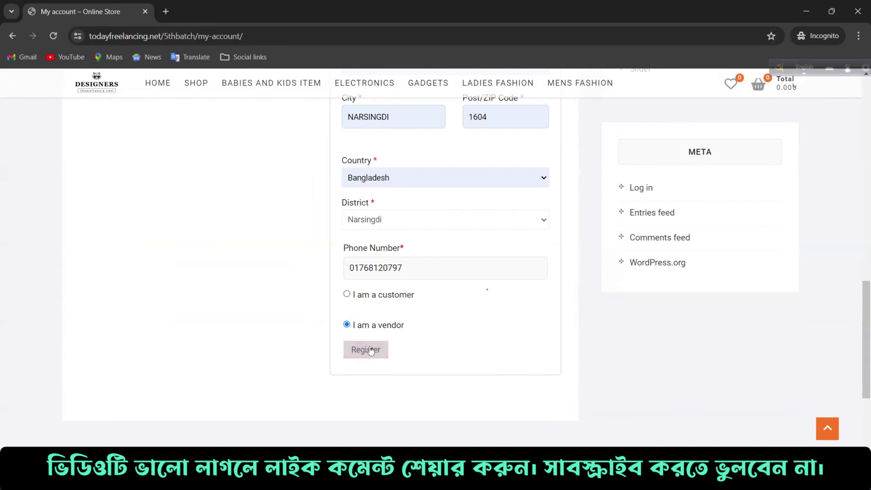
scroll(414, 351, up, 2)
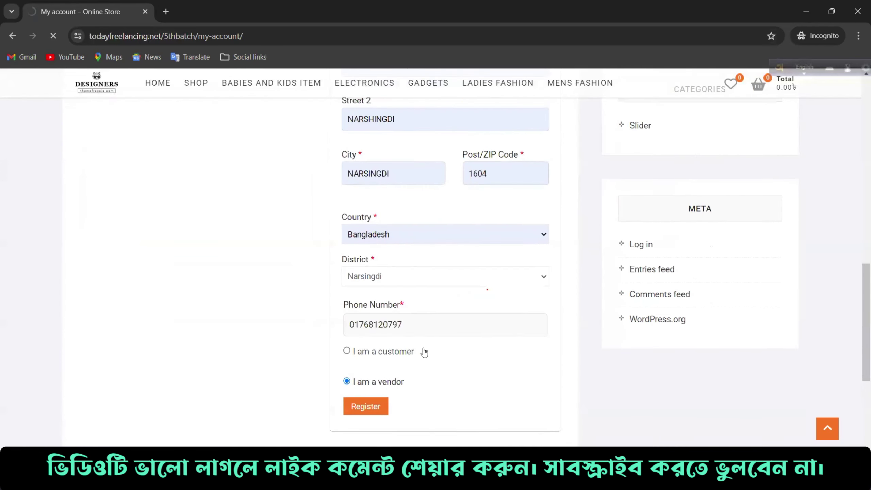
scroll(426, 350, up, 9)
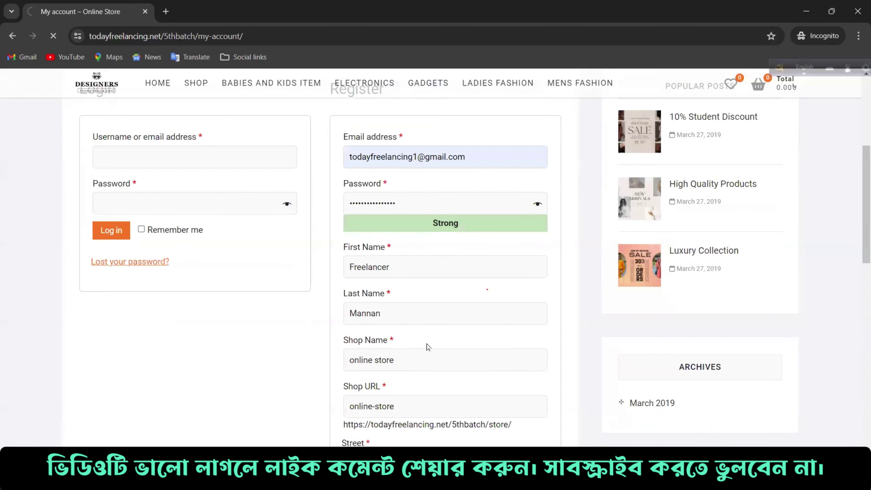
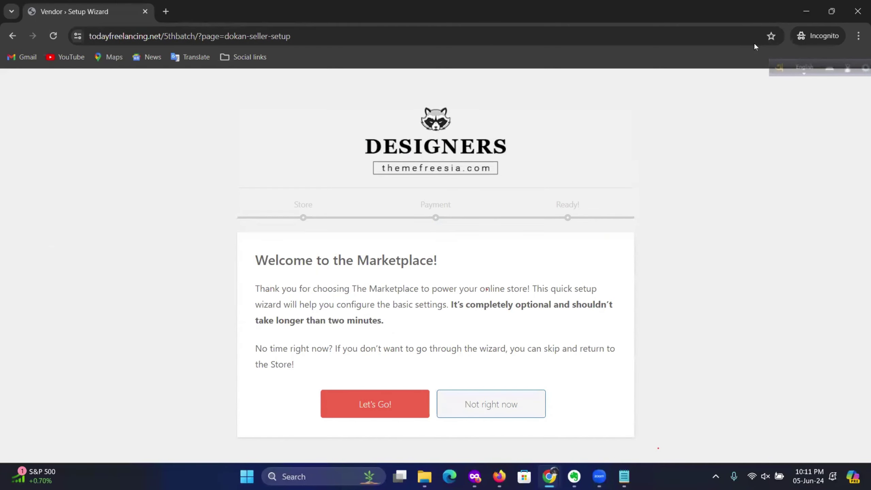
Minimize the incognito setup wizard window and bring up WhatsApp Web in the main browser.
click(806, 13)
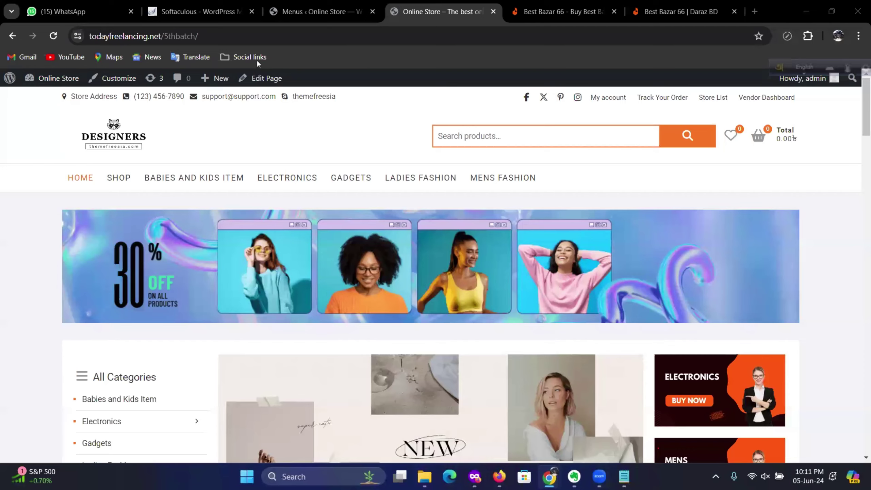
click(65, 11)
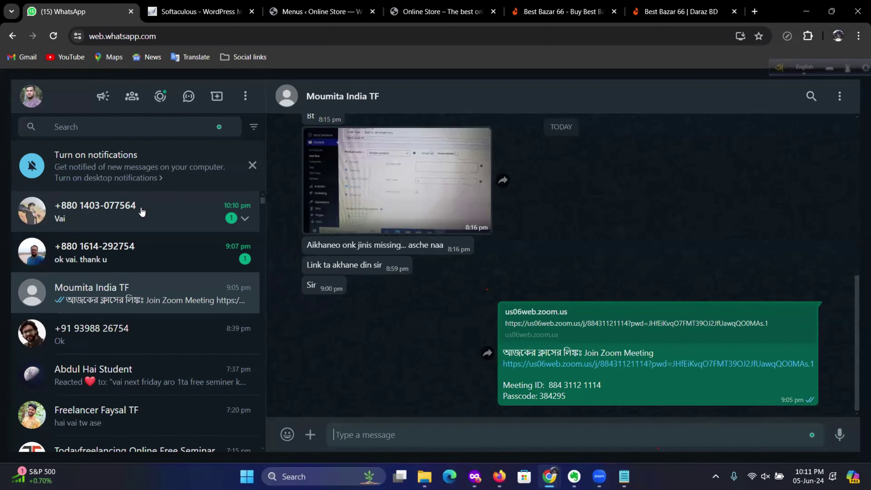
Send "class nicchi bro" in the unread WhatsApp chat, then switch to the Best Bazar 66 Daraz tab.
click(142, 212)
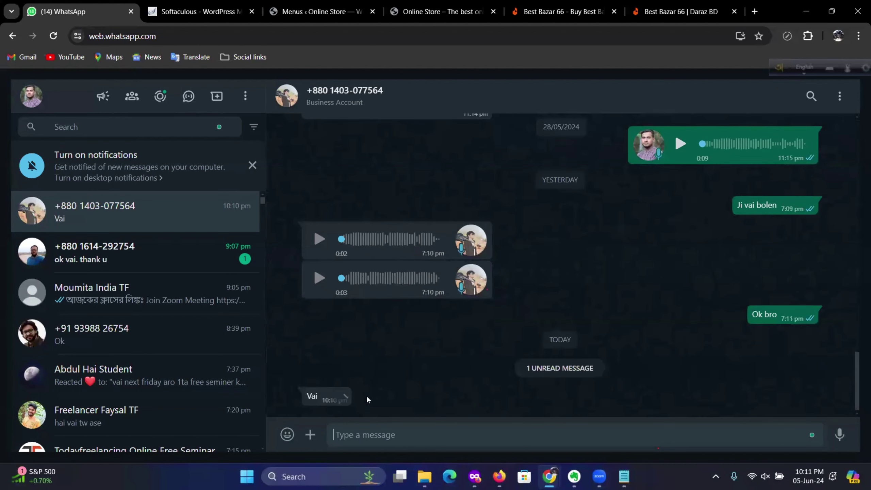
text(c)
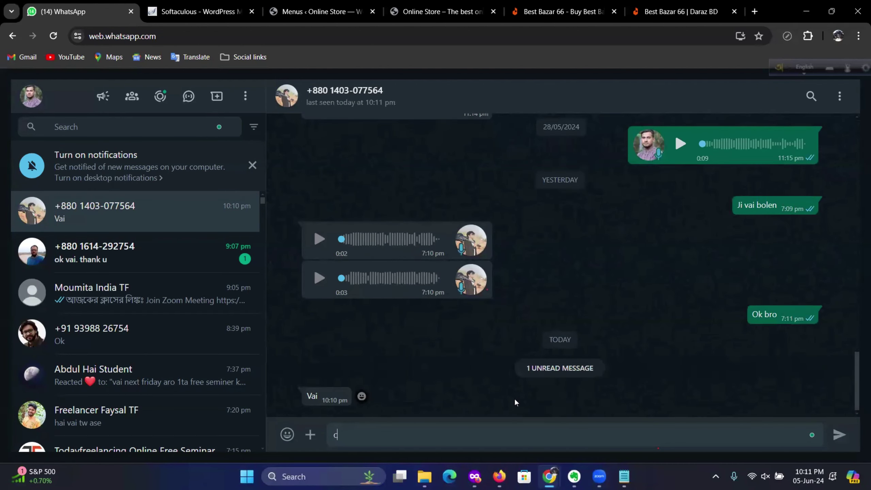
text(lass nicchi)
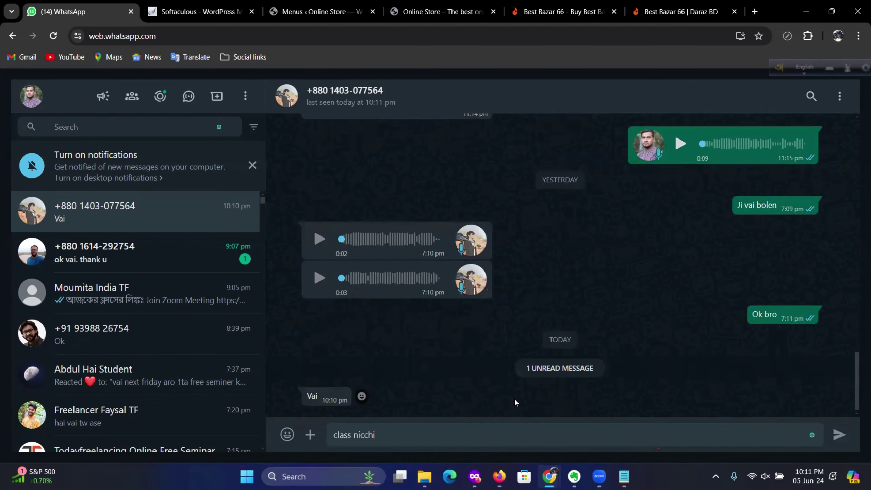
text( bro)
key(Return)
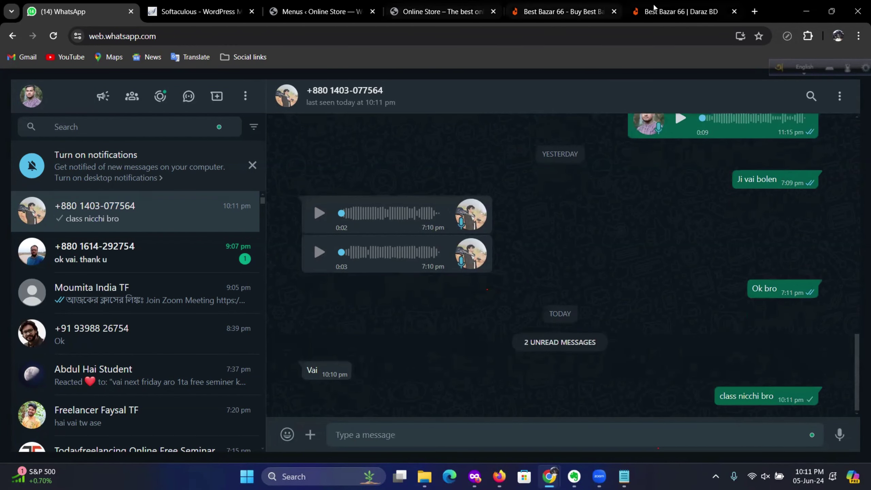
click(654, 8)
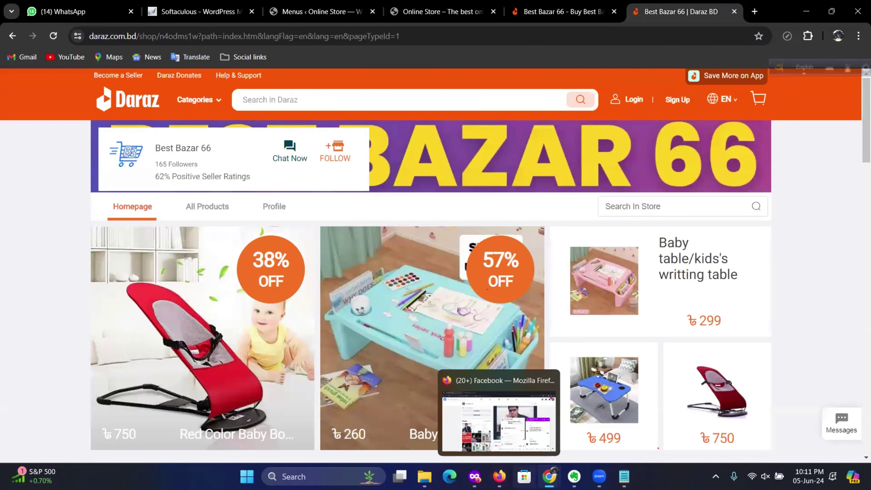
Return to the vendor wizard, start it with Let's Go!, and submit the Store Setup step.
mouse_move(559, 471)
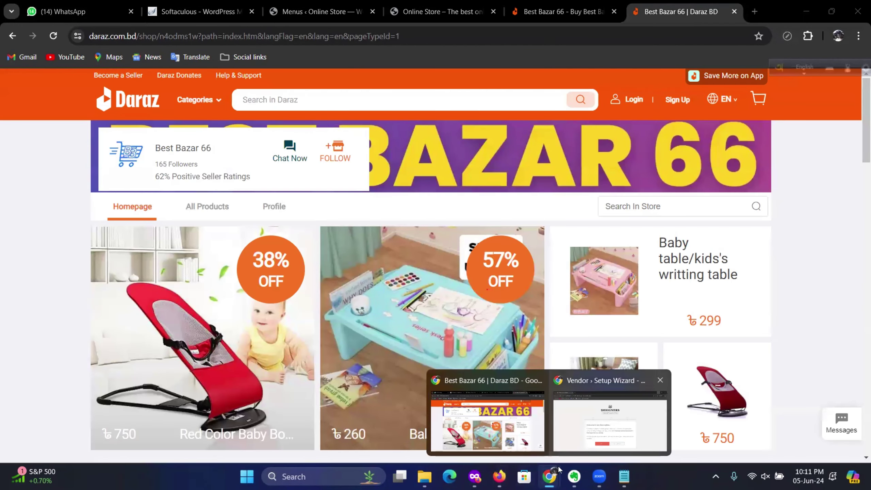
key(alt+Tab)
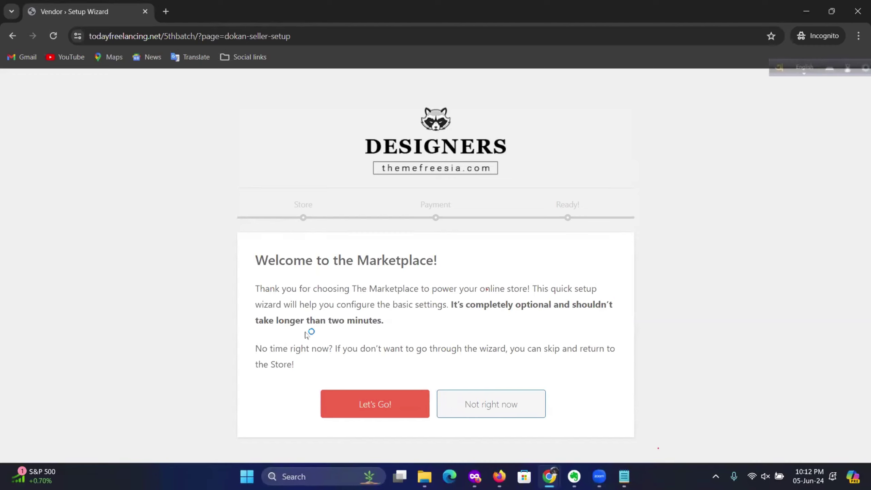
click(376, 405)
scroll(391, 212, down, 2)
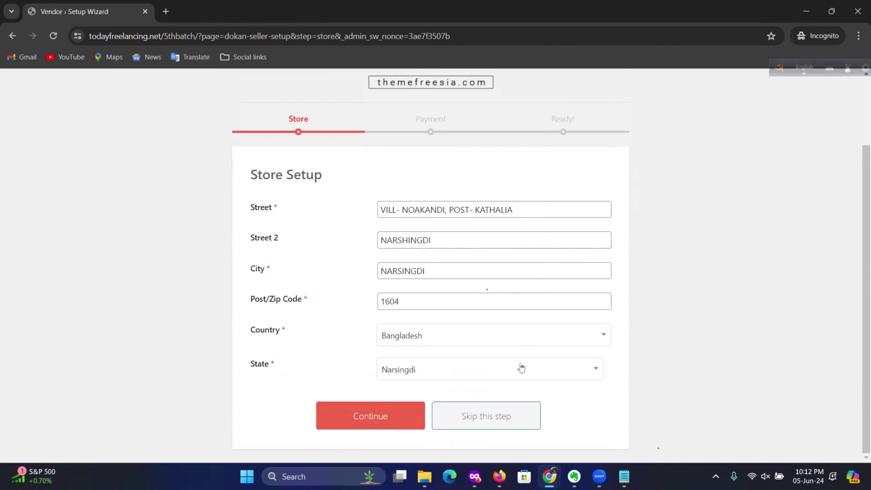
click(352, 414)
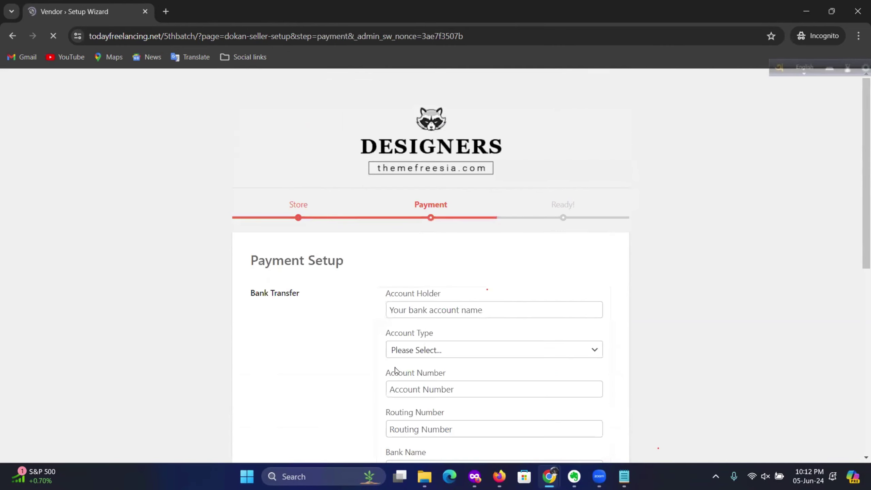
scroll(358, 280, down, 2)
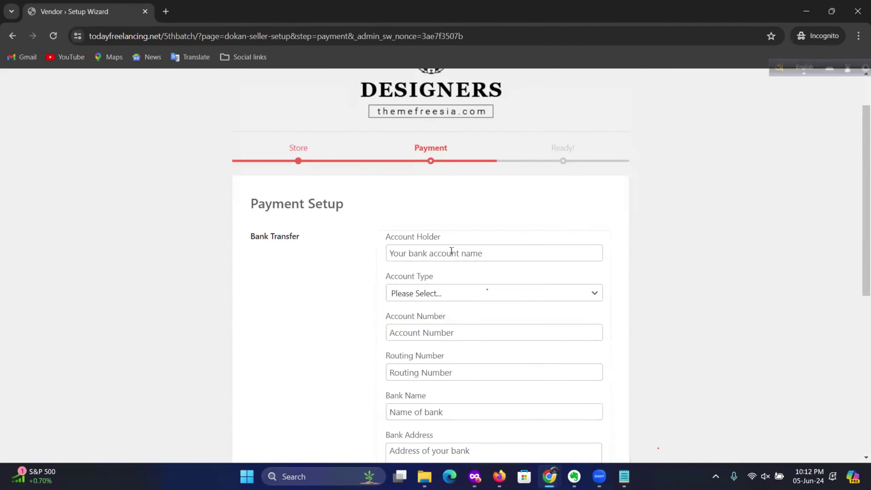
scroll(358, 254, down, 4)
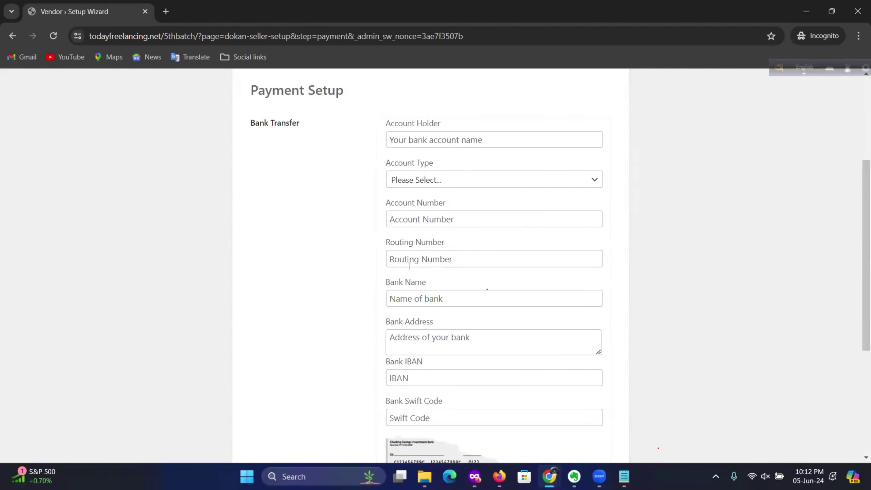
scroll(459, 216, down, 2)
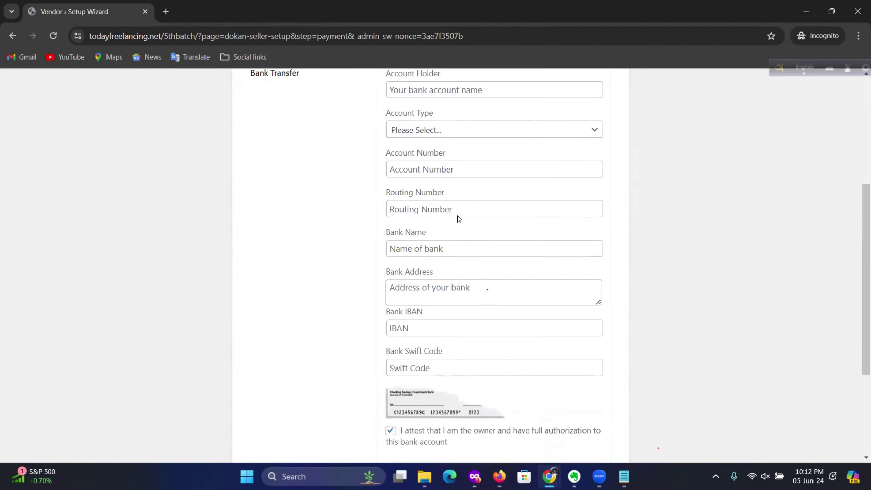
scroll(452, 340, down, 2)
scroll(444, 319, up, 4)
scroll(443, 313, up, 2)
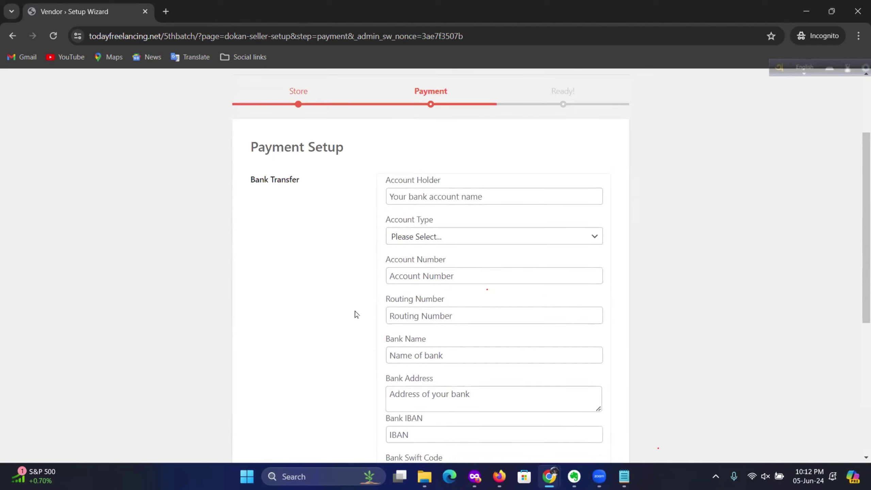
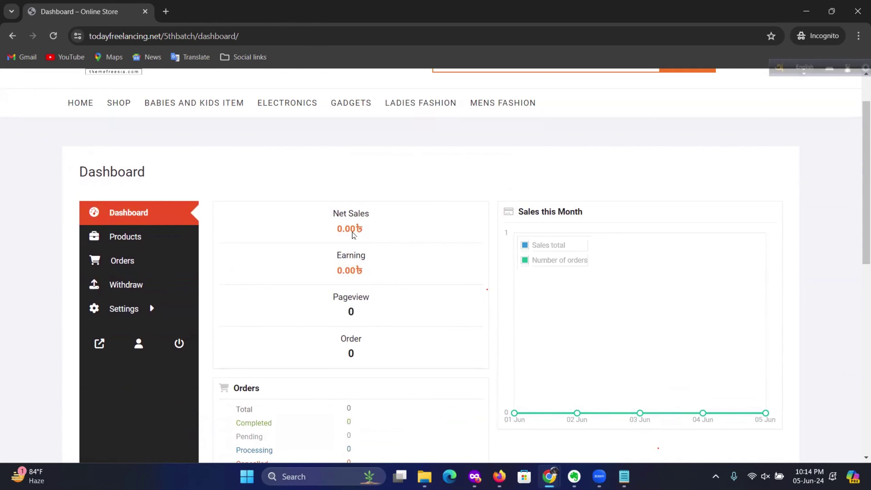
Bring the admin Chrome window forward and switch to the Online Store homepage tab.
scroll(369, 332, down, 3)
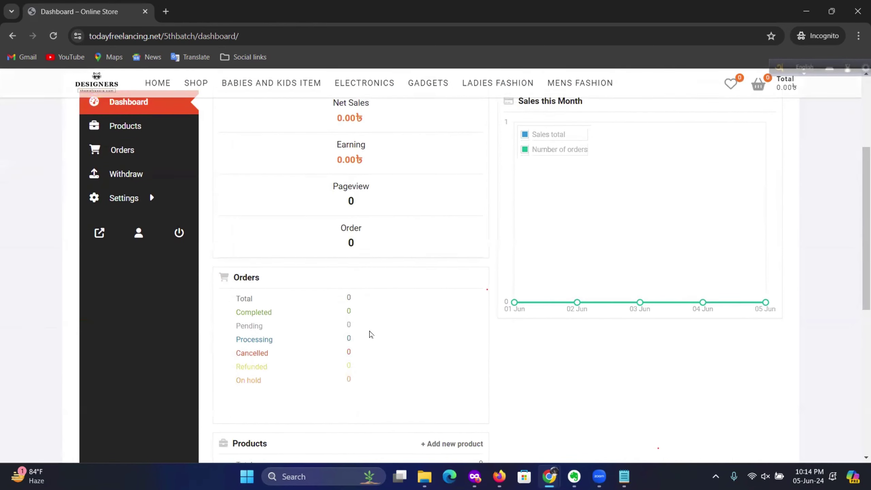
scroll(369, 334, up, 2)
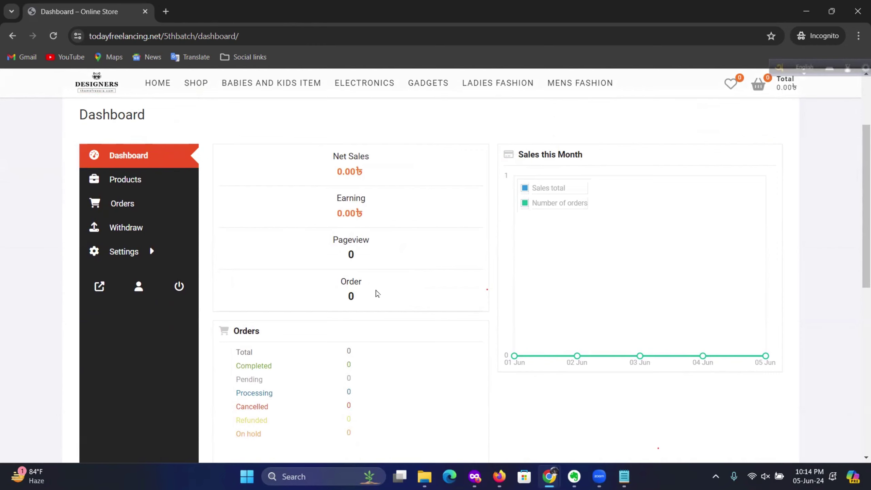
scroll(377, 293, down, 3)
scroll(449, 340, down, 6)
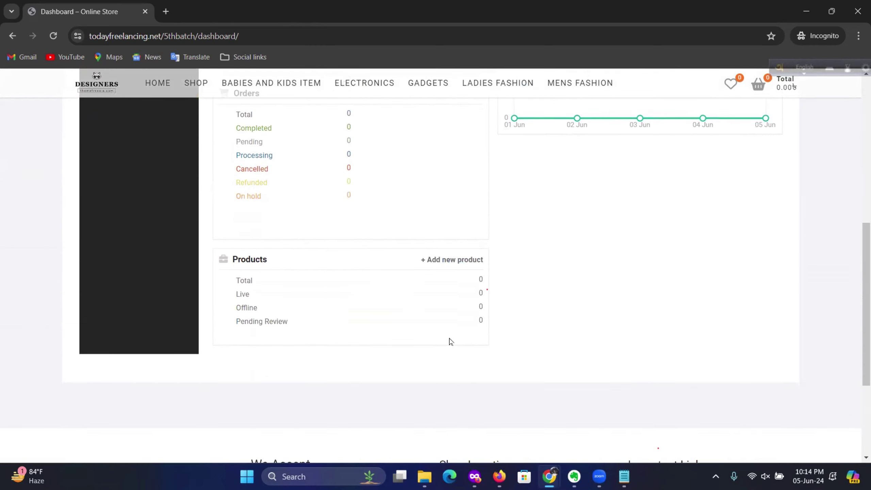
scroll(494, 317, up, 12)
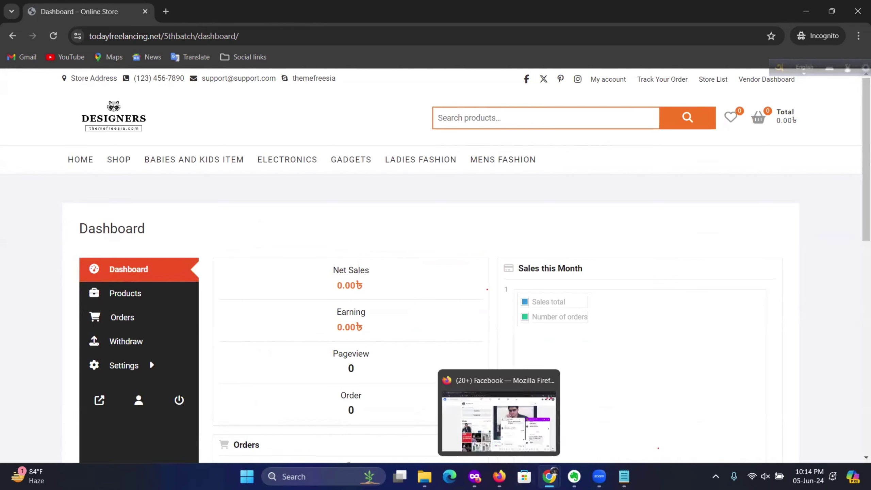
mouse_move(543, 470)
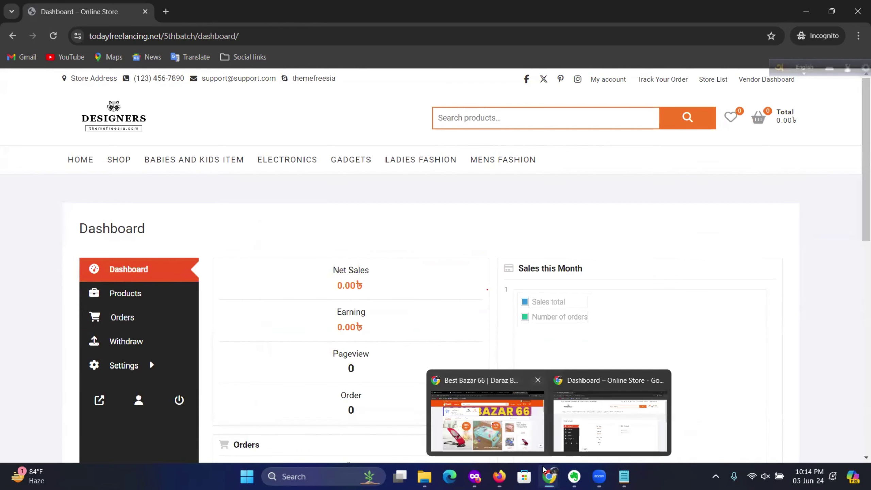
click(487, 420)
click(318, 11)
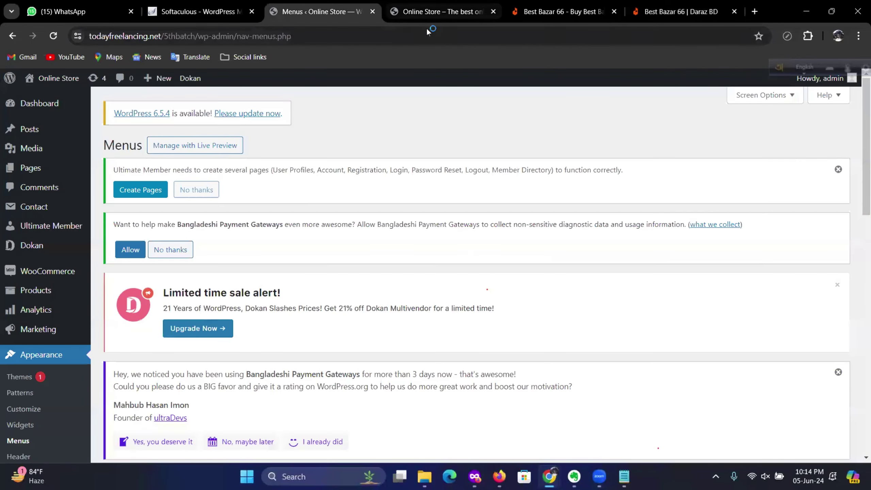
click(443, 12)
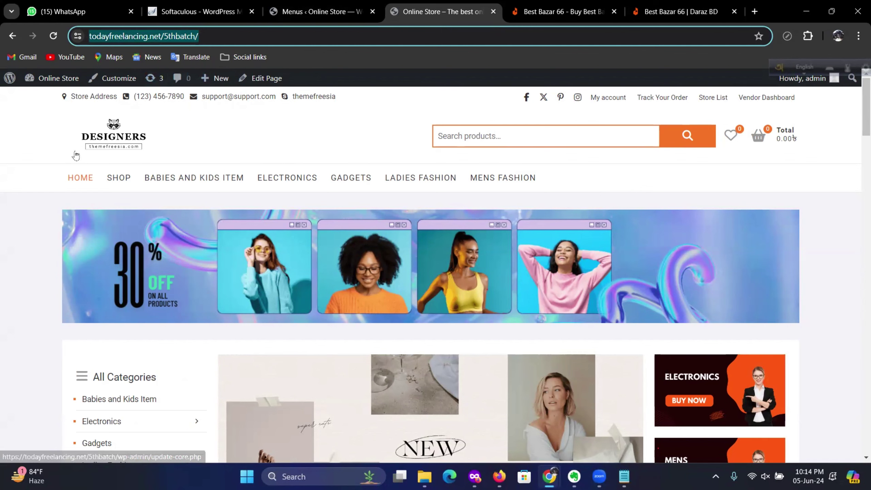
Open the Vendor Dashboard from the storefront's top bar.
scroll(497, 250, down, 5)
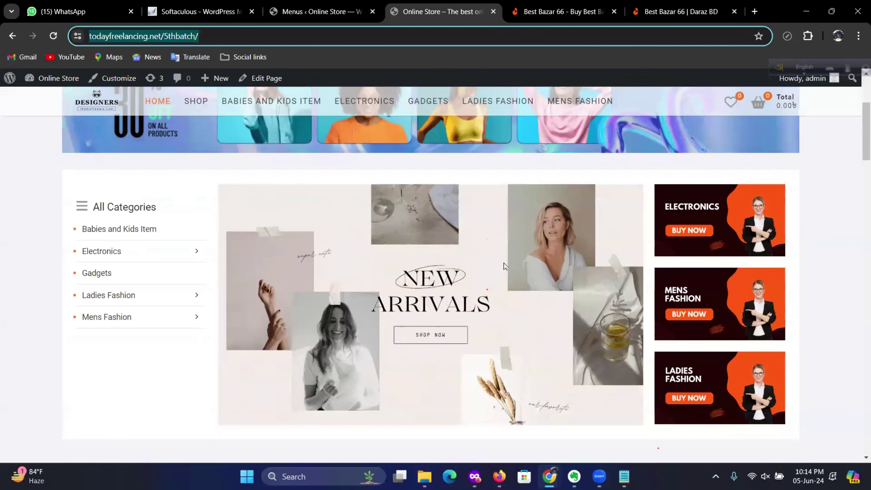
scroll(702, 165, up, 3)
scroll(734, 173, up, 2)
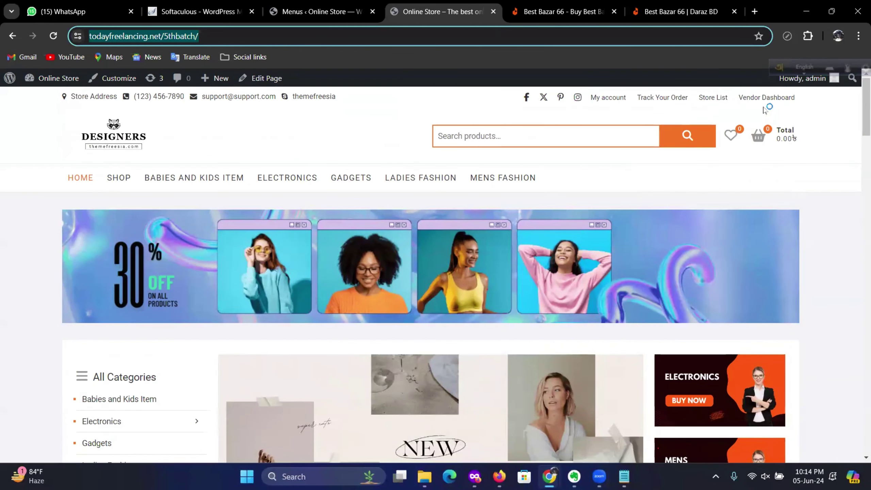
click(757, 135)
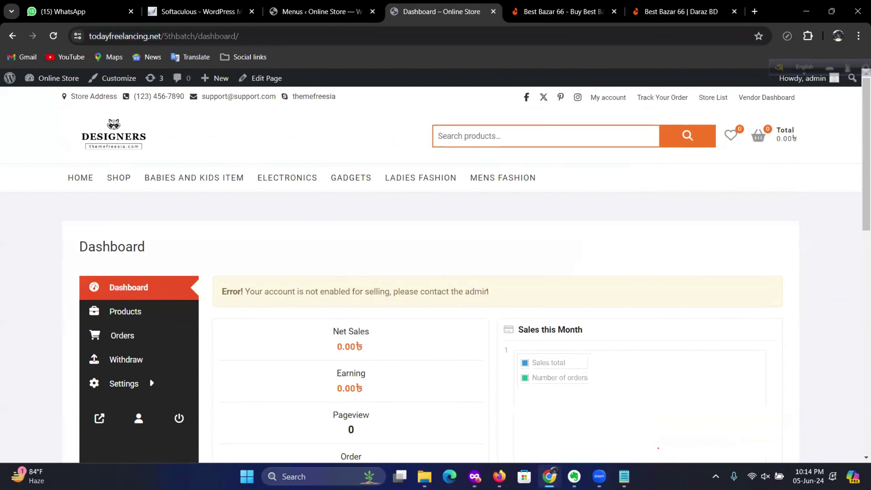
In the incognito vendor window, go to Products, start a new product and focus its Title field.
mouse_move(554, 471)
click(596, 416)
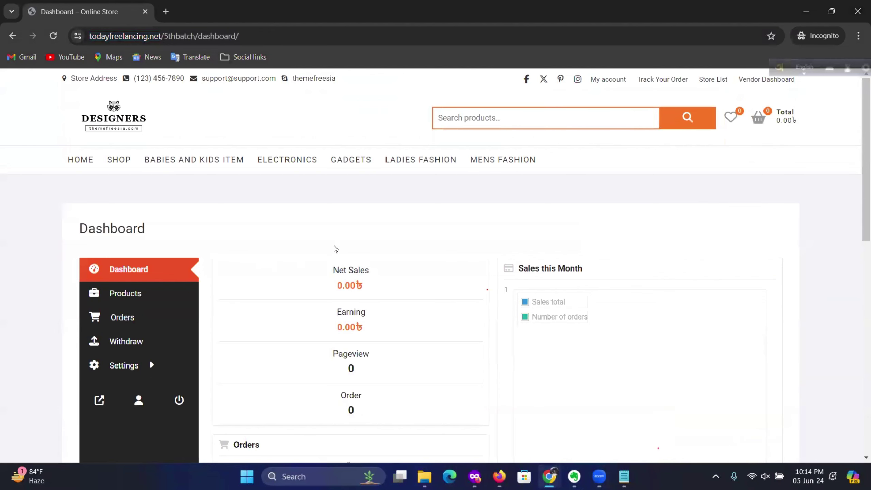
scroll(341, 246, down, 1)
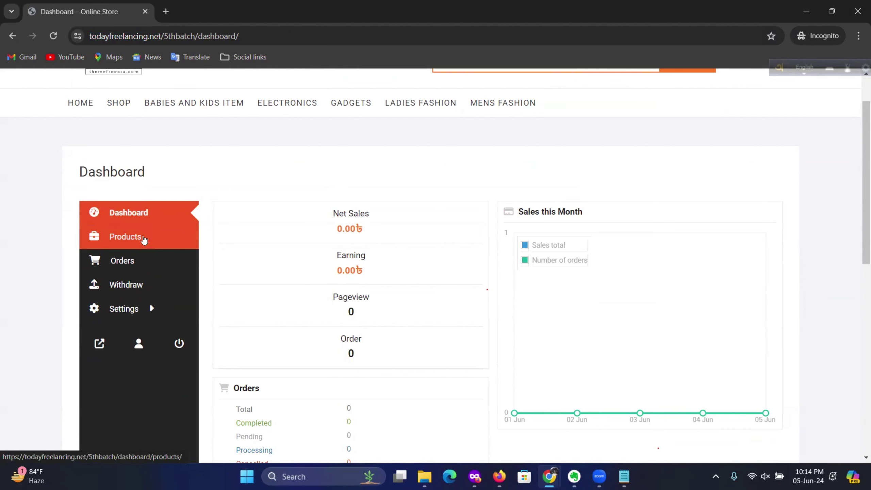
click(144, 239)
scroll(573, 261, down, 5)
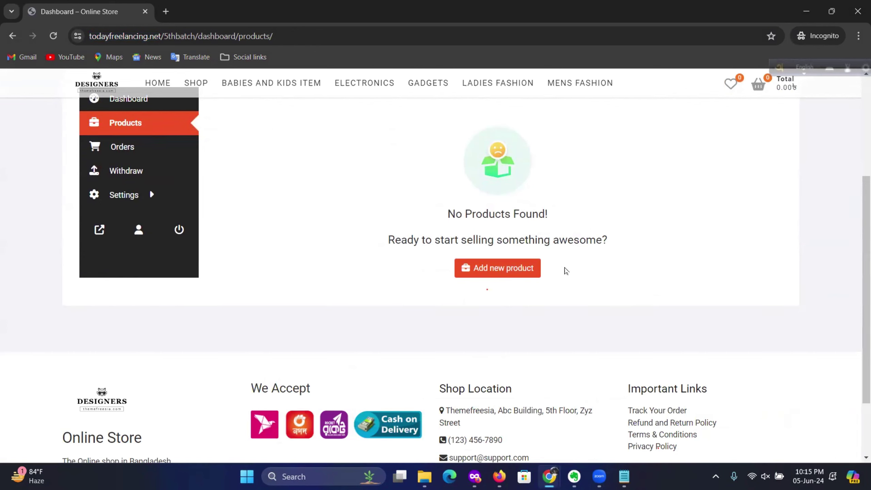
click(502, 275)
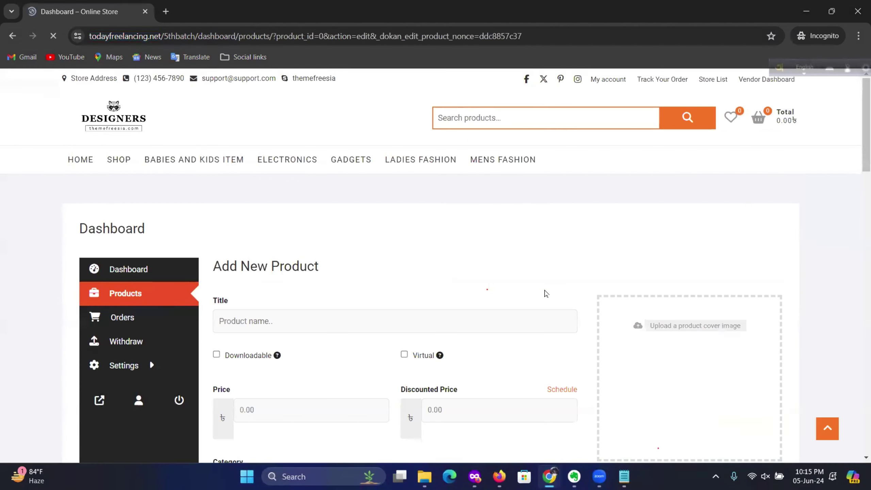
scroll(550, 272, down, 3)
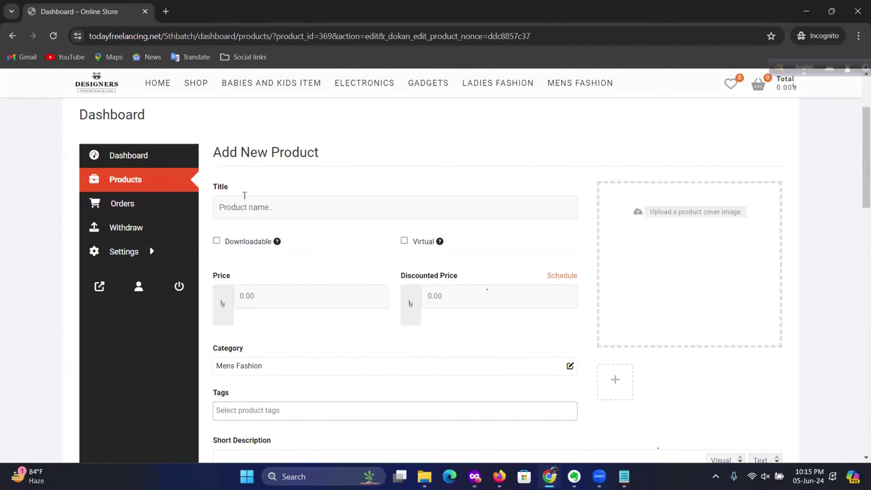
click(246, 205)
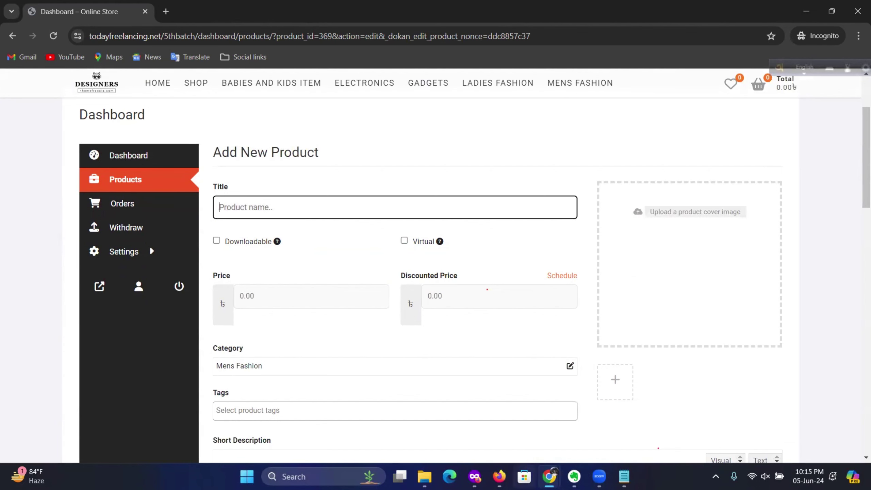
mouse_move(551, 472)
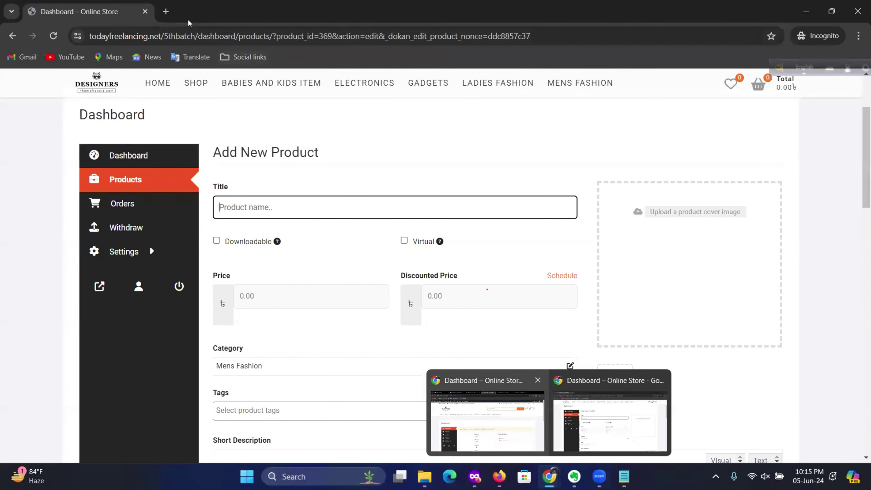
click(166, 11)
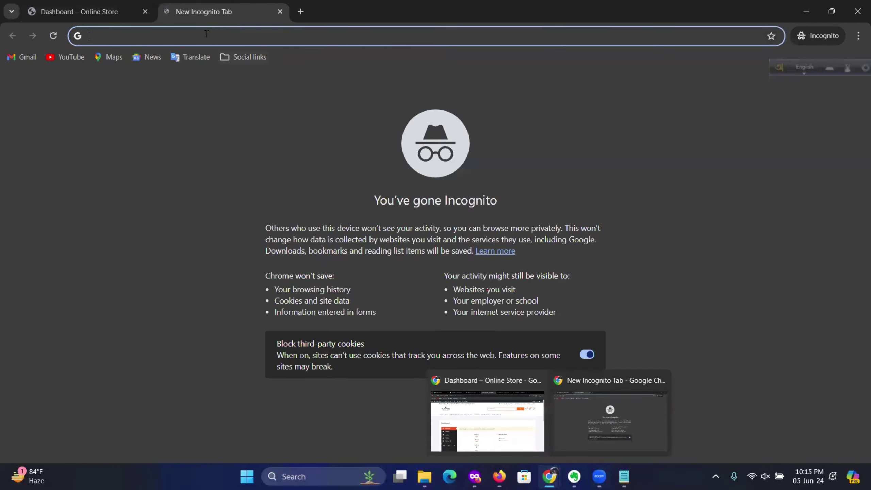
text(dara)
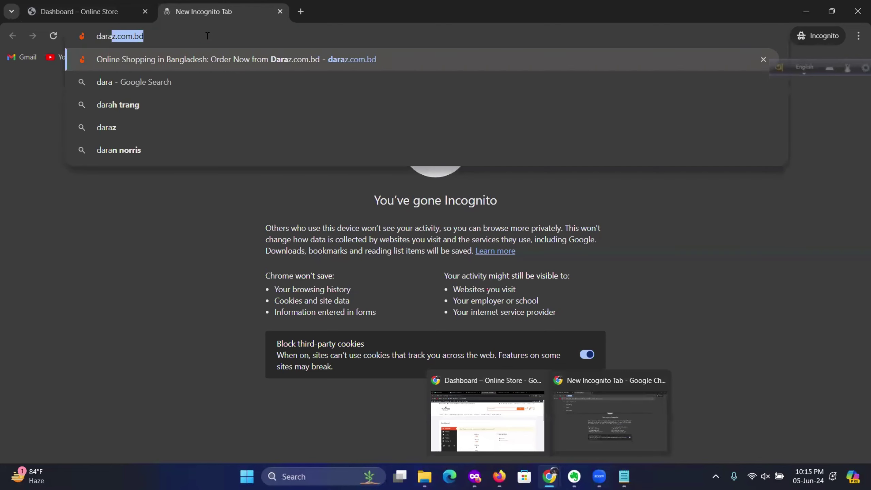
key(Return)
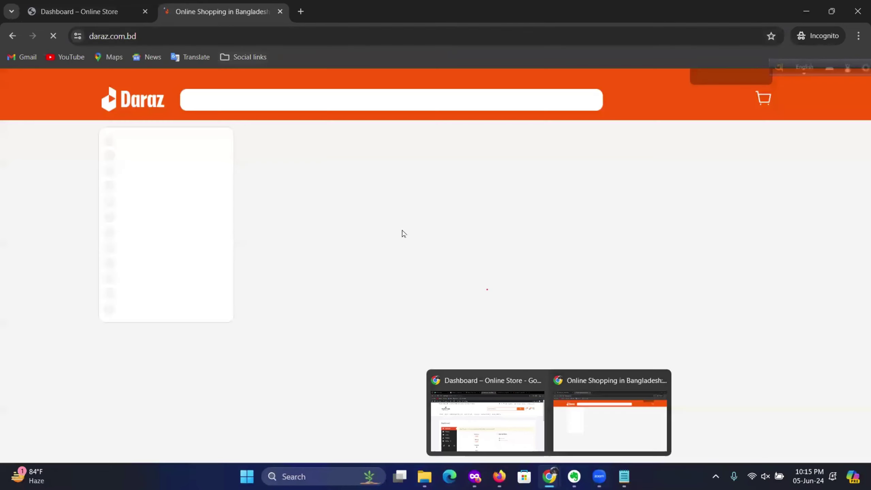
scroll(406, 229, down, 8)
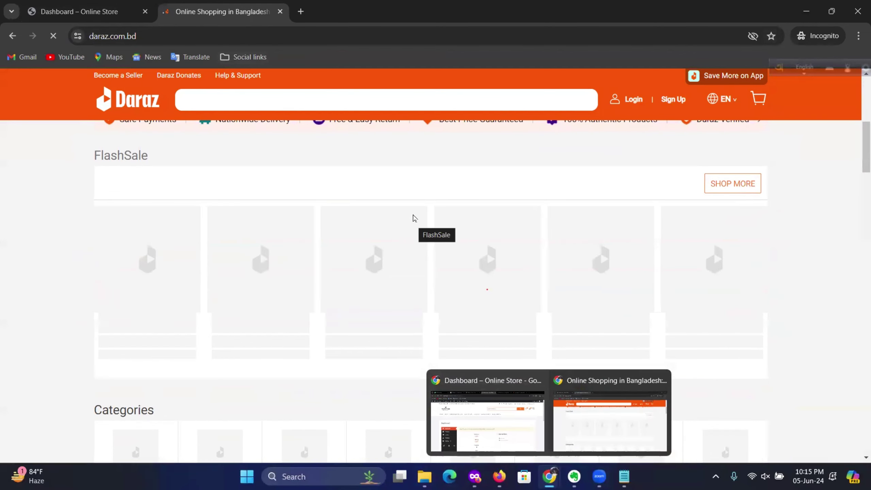
scroll(486, 229, down, 3)
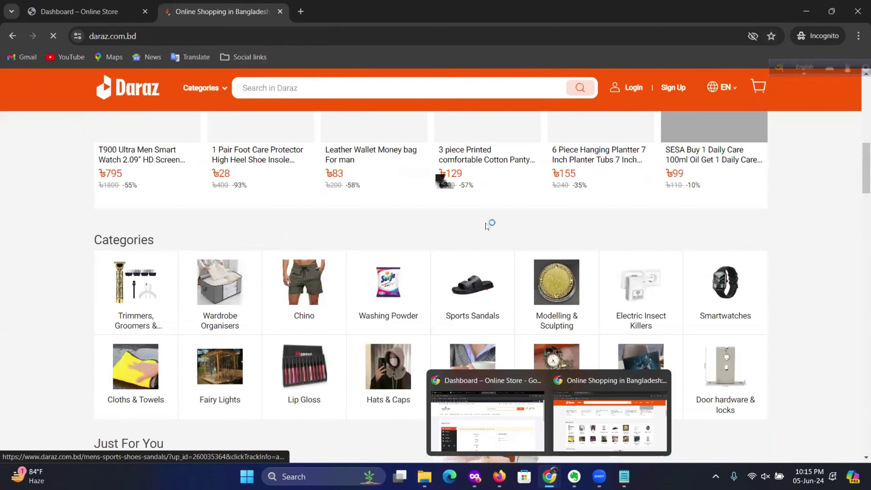
scroll(487, 227, down, 8)
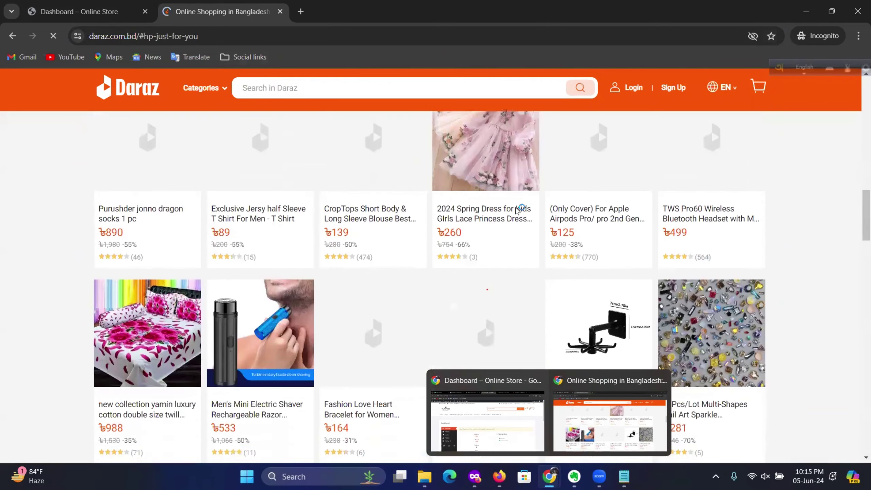
scroll(517, 210, down, 2)
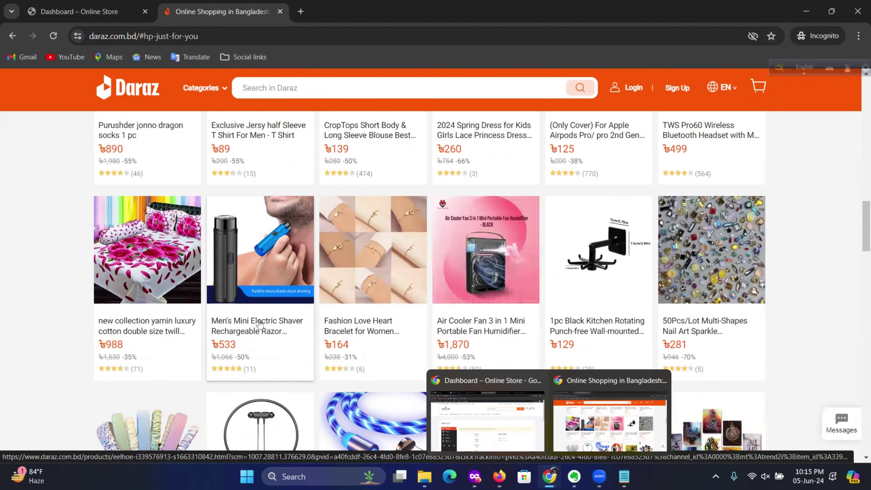
click(320, 325)
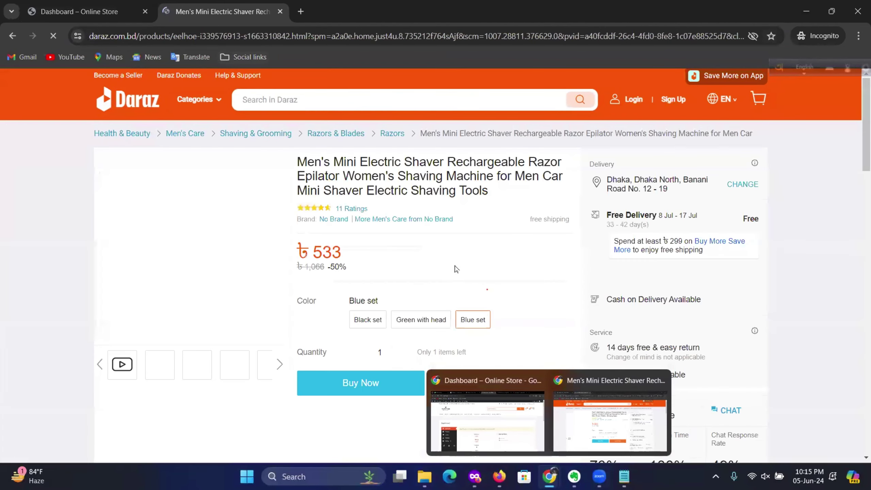
triple_click(499, 190)
key(ctrl+c)
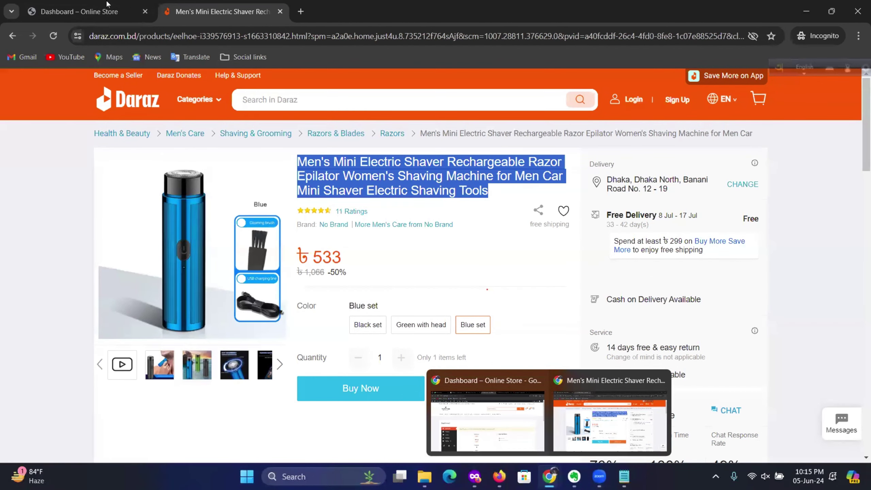
click(75, 10)
Paste the copied shaver title into the product Title field.
click(261, 206)
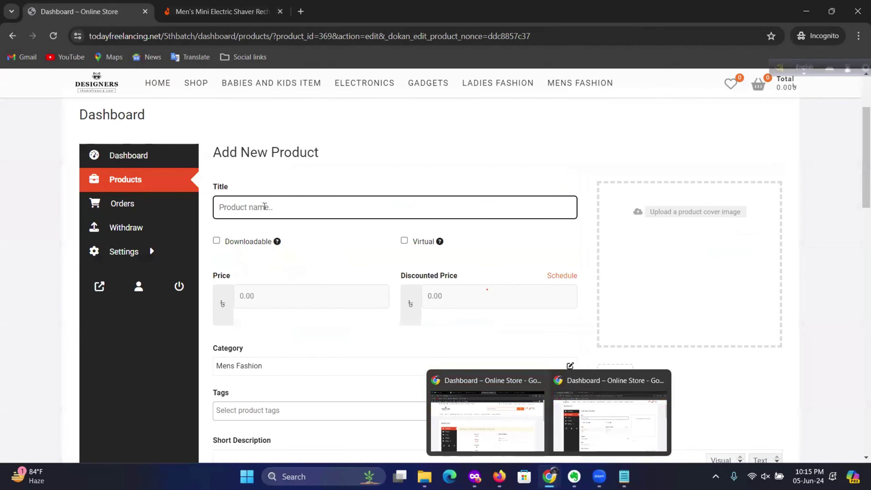
key(ctrl+v)
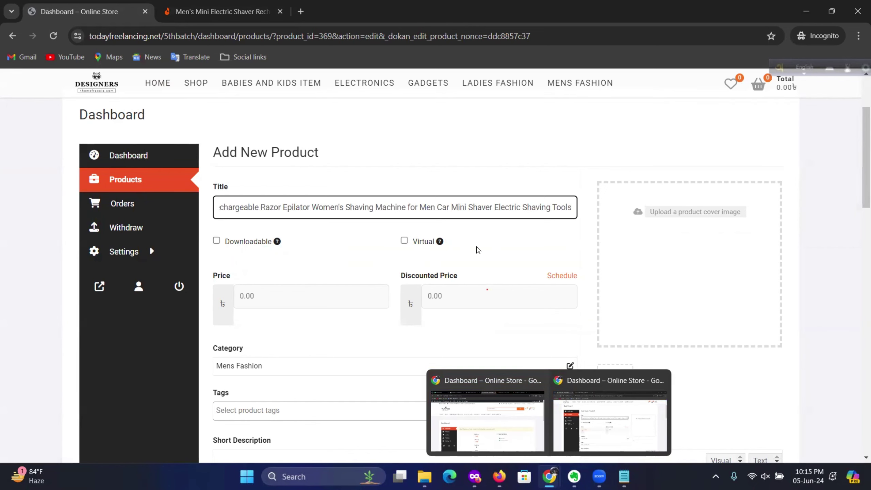
scroll(474, 247, down, 3)
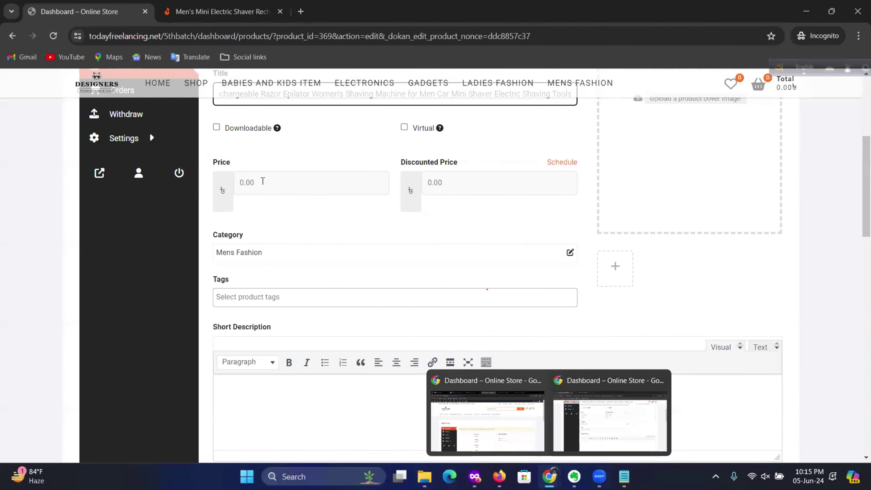
Set the regular price to 1000 and the discounted price to 550.
click(304, 182)
text(1000)
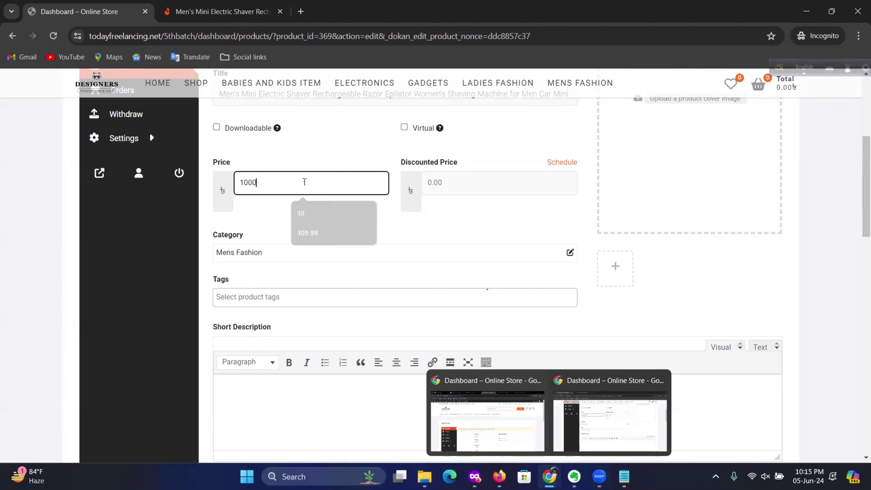
click(463, 181)
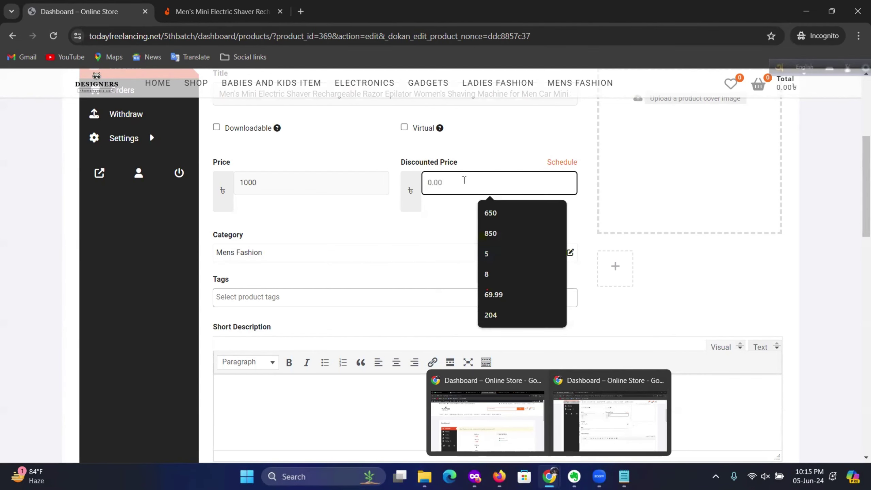
text(550)
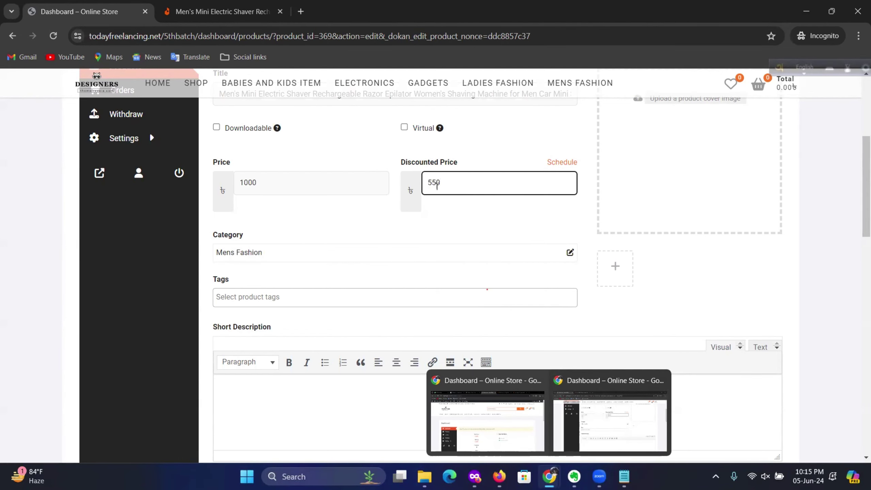
scroll(383, 241, down, 2)
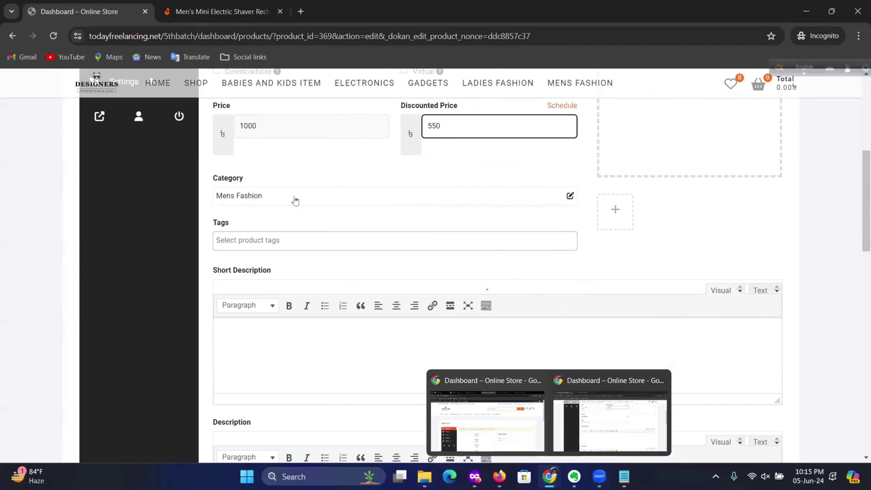
click(311, 201)
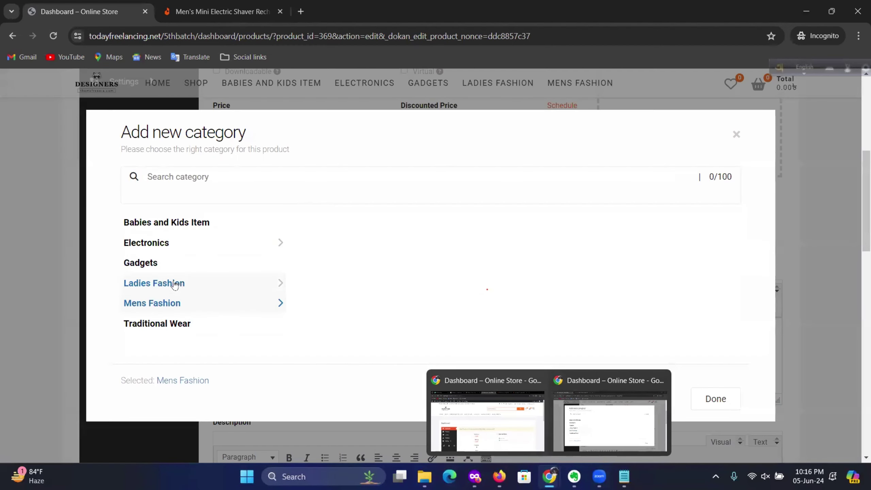
scroll(202, 295, down, 2)
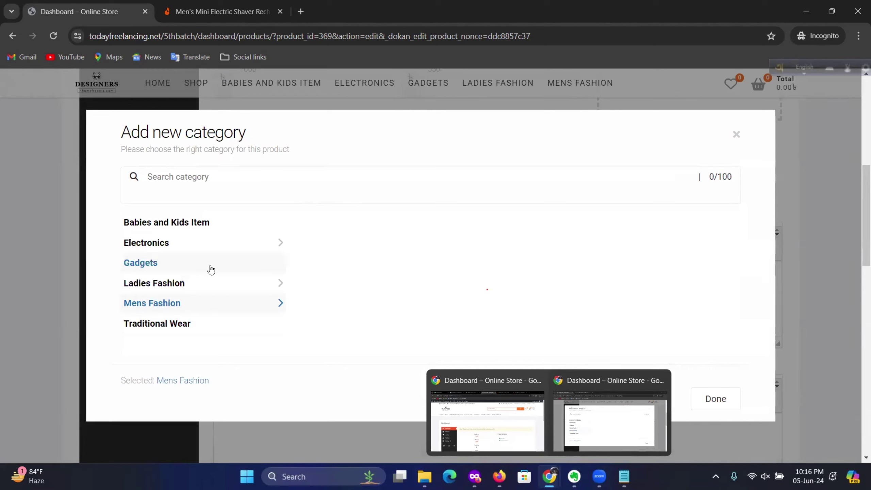
click(184, 307)
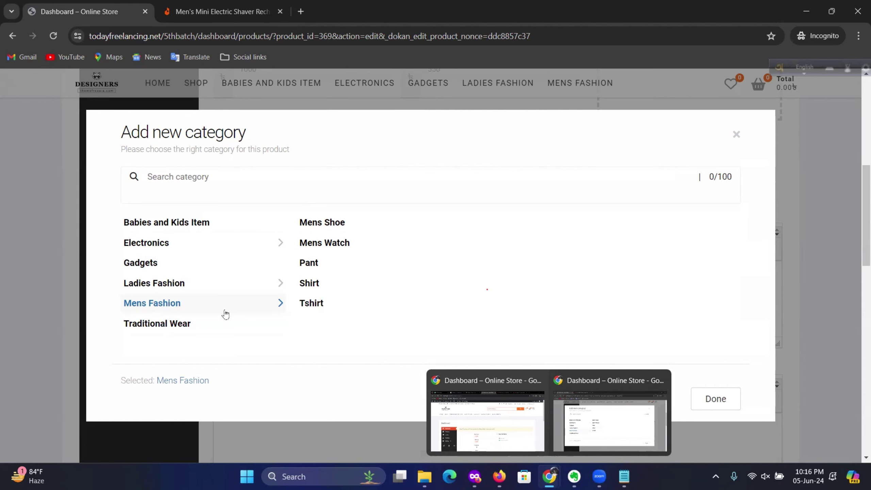
click(708, 395)
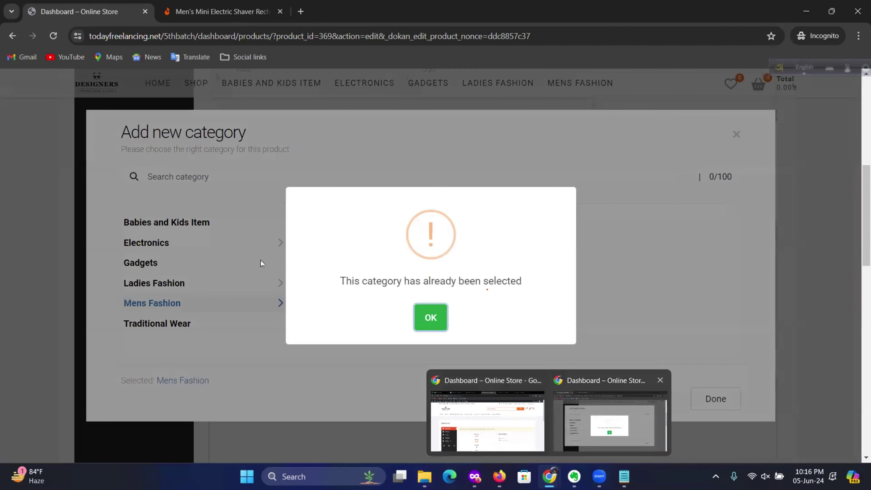
click(432, 317)
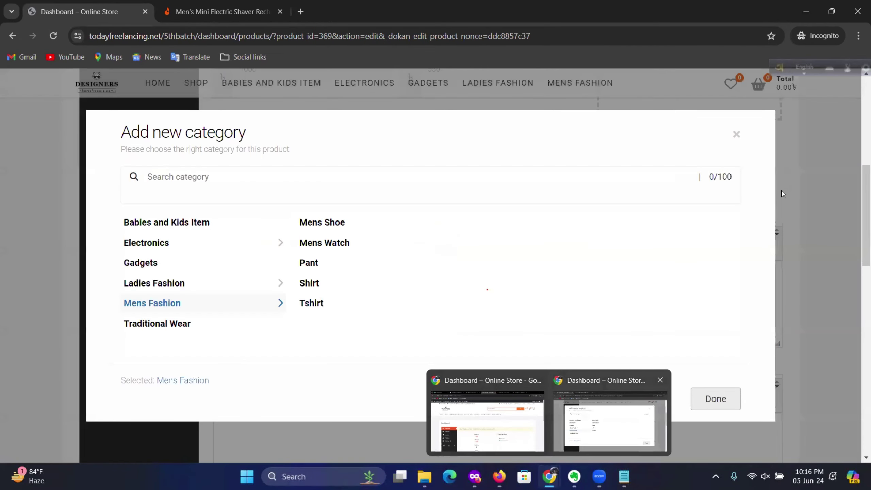
Close the category chooser and tag the product Leather Waterproof Quartz.
click(735, 134)
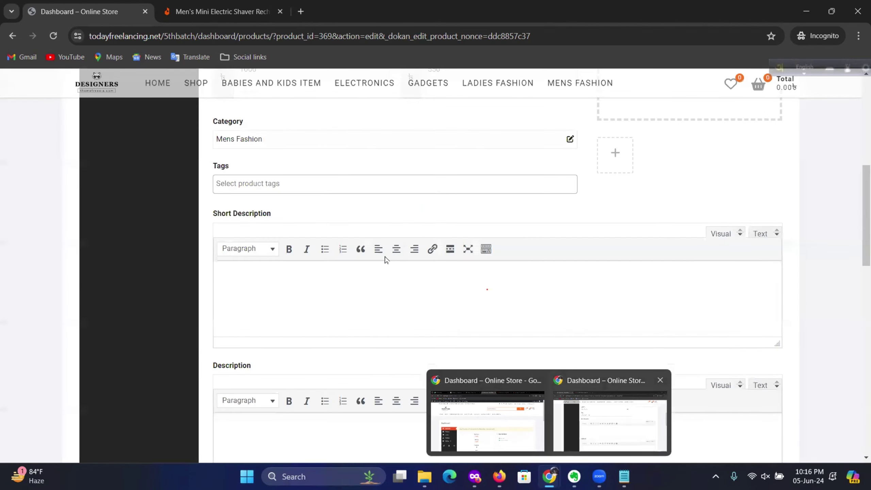
scroll(308, 244, up, 2)
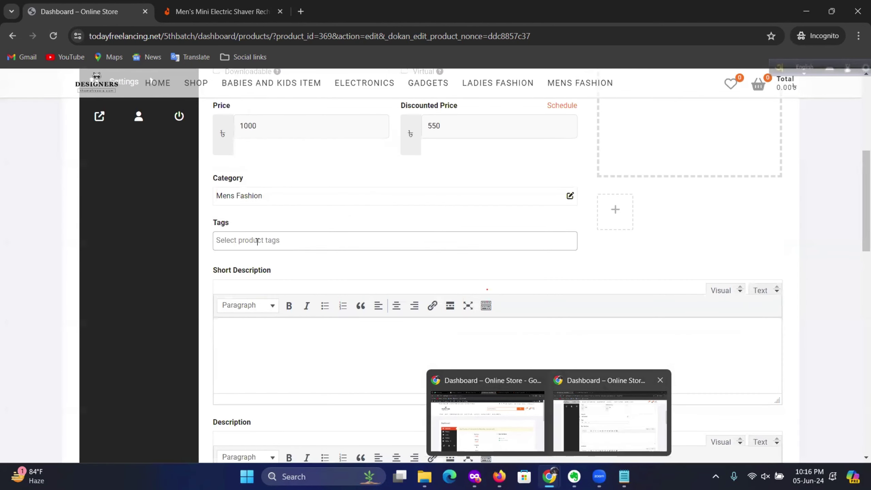
click(312, 240)
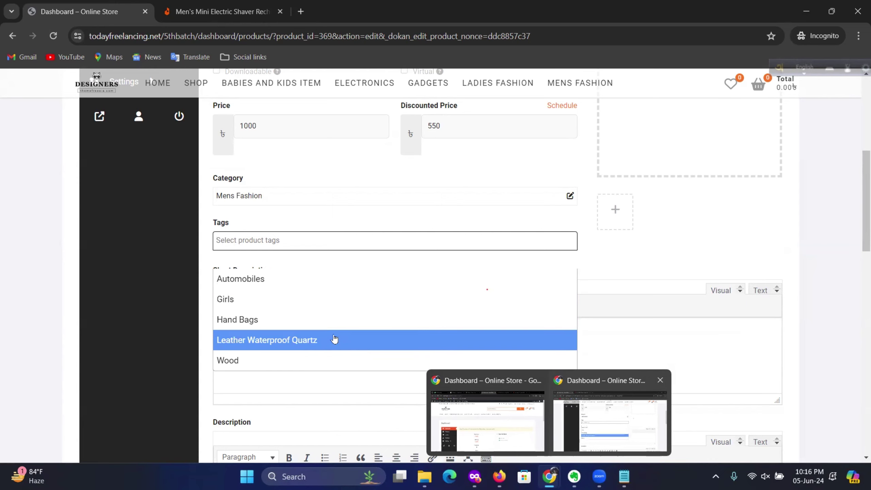
click(321, 349)
scroll(427, 234, down, 3)
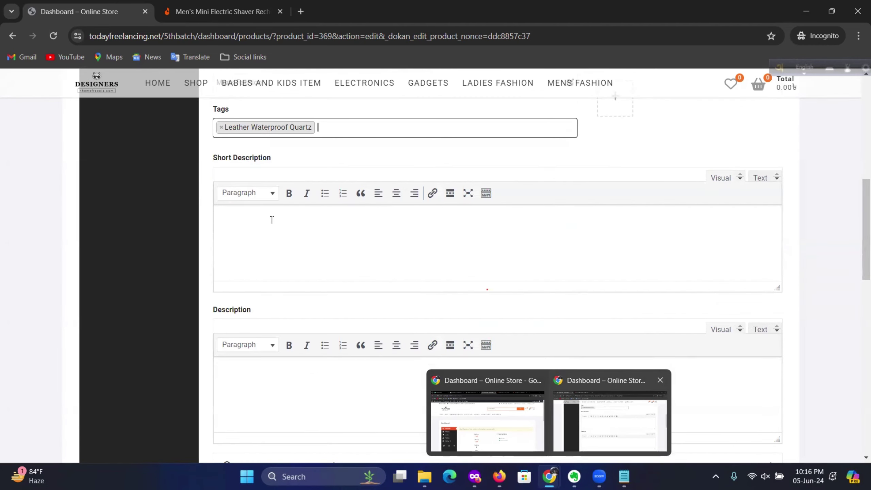
click(224, 4)
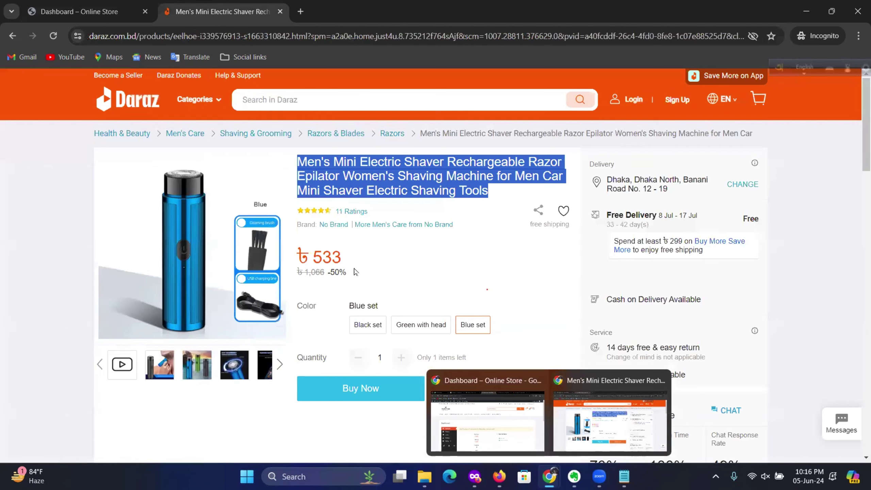
Scroll to the Daraz Item Description and select the shaver's battery-life paragraph.
scroll(449, 277, down, 5)
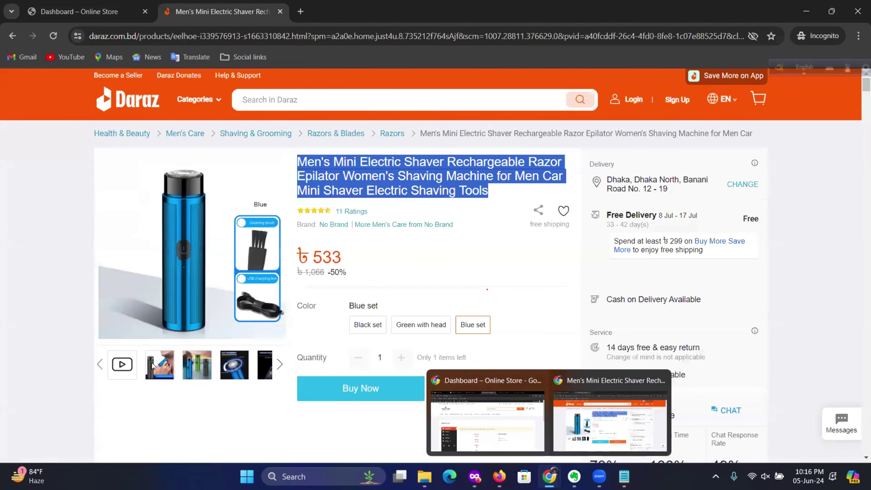
scroll(367, 341, down, 6)
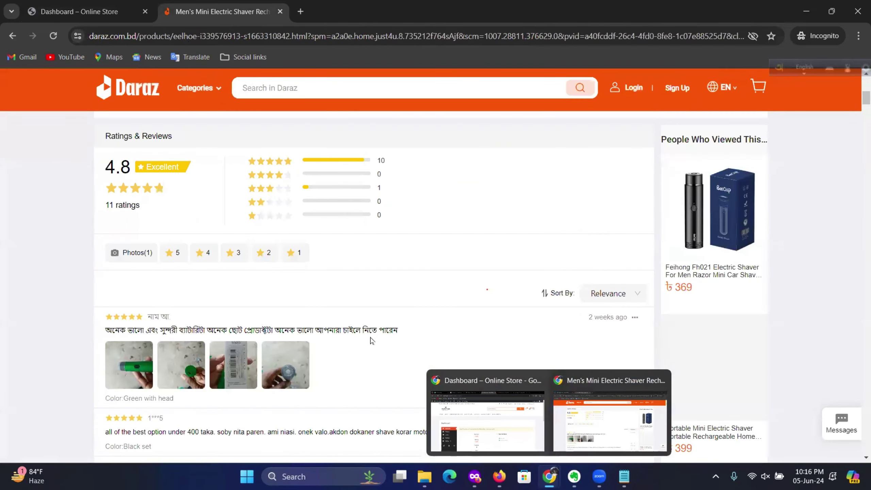
scroll(348, 308, up, 3)
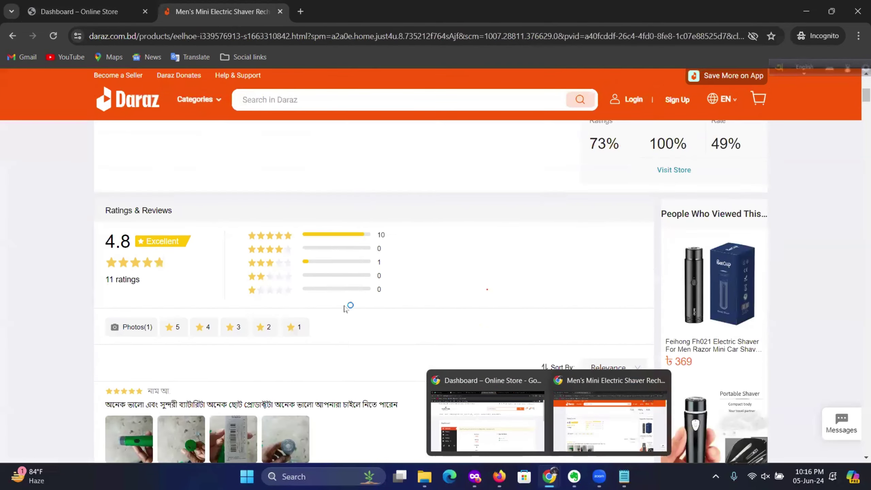
scroll(348, 305, down, 10)
scroll(345, 302, down, 3)
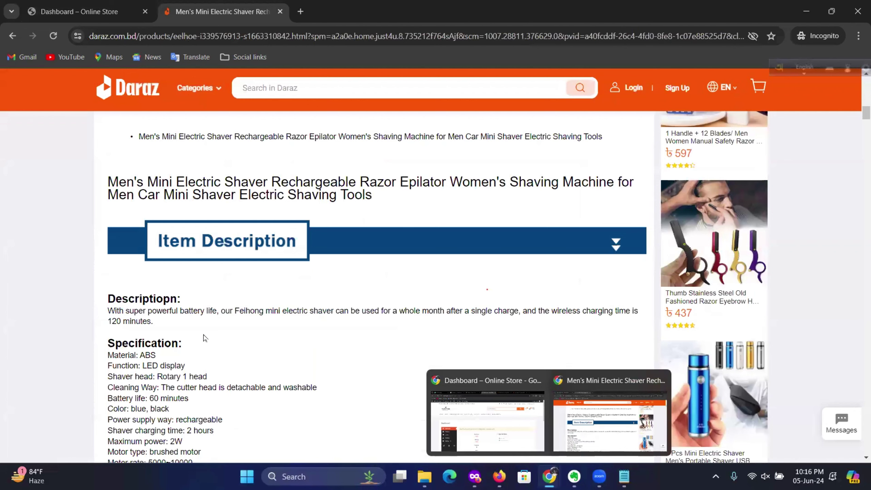
scroll(189, 368, down, 3)
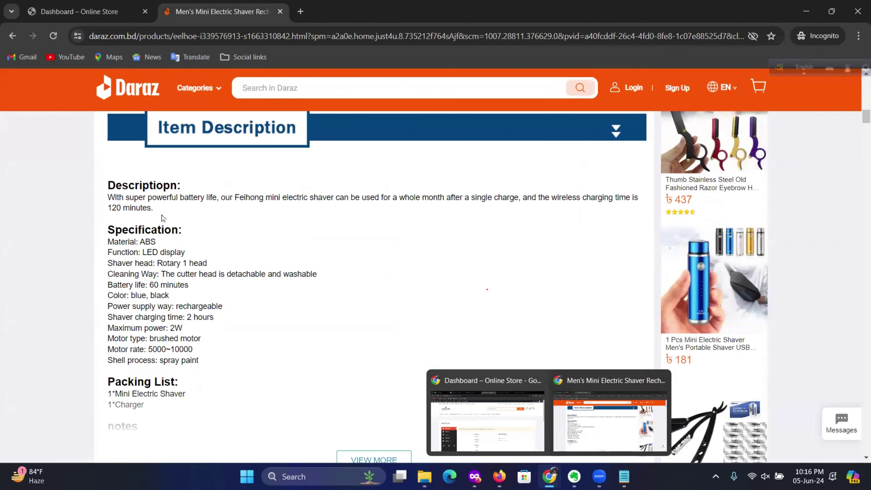
drag(137, 203, 115, 198)
key(ctrl+c)
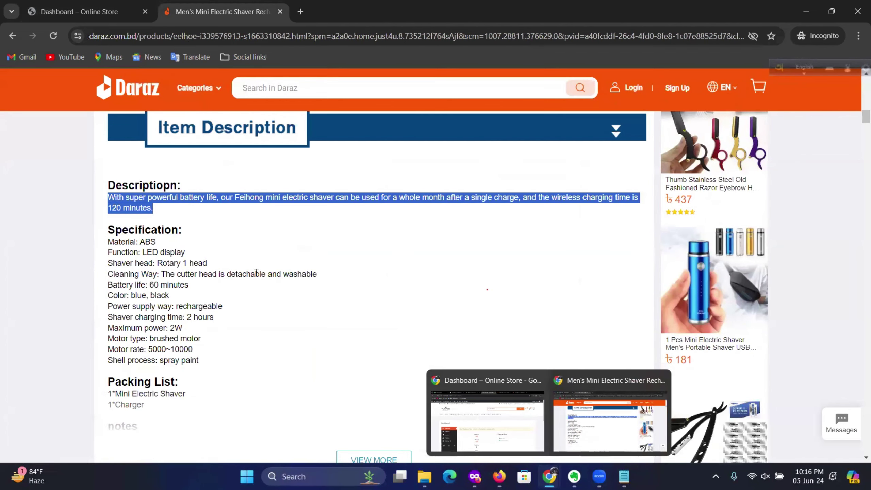
Paste the battery-life paragraph into the product's Short Description.
key(ctrl+Tab)
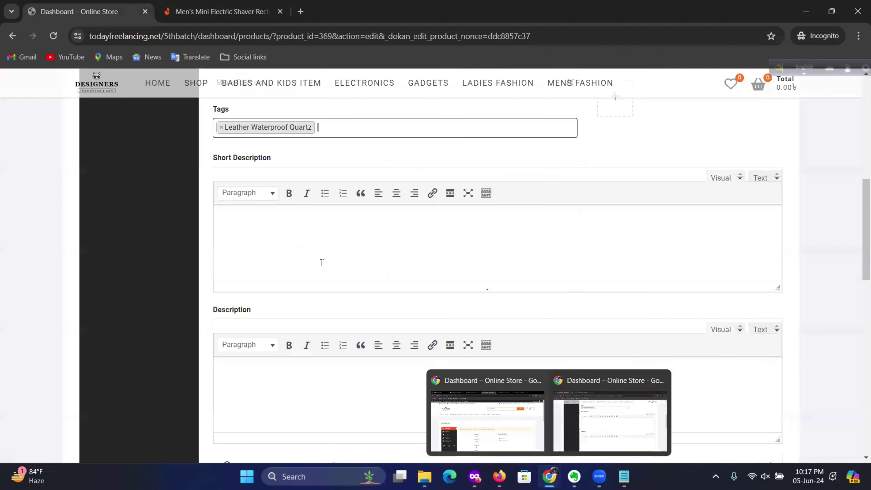
click(296, 222)
key(ctrl+v)
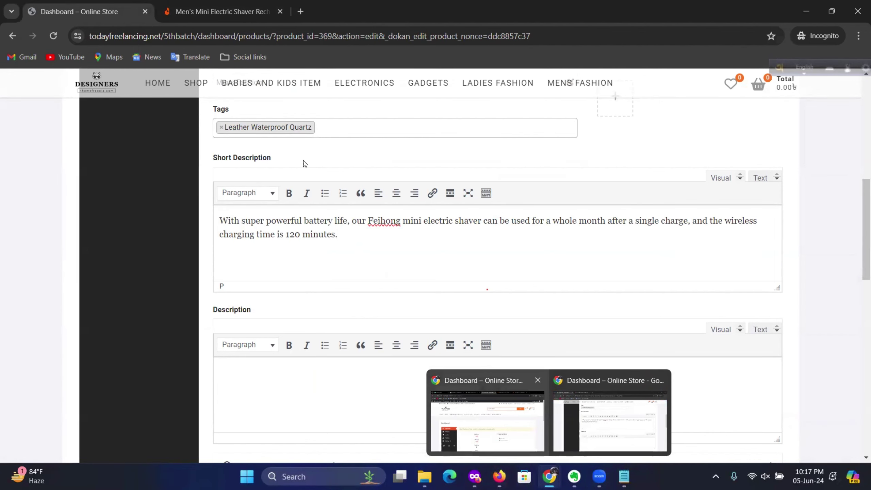
On the Daraz page, expand the product details and select the full item description.
click(220, 11)
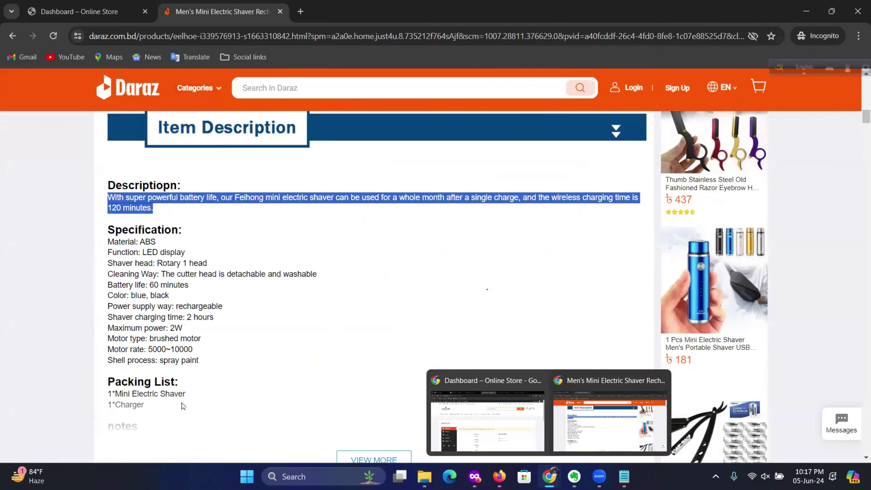
scroll(177, 403, down, 3)
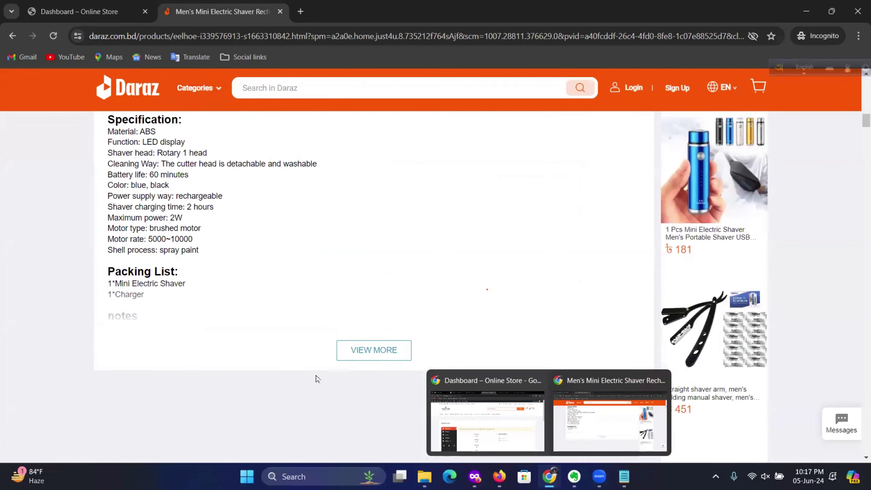
scroll(317, 378, up, 2)
click(368, 400)
scroll(231, 336, down, 6)
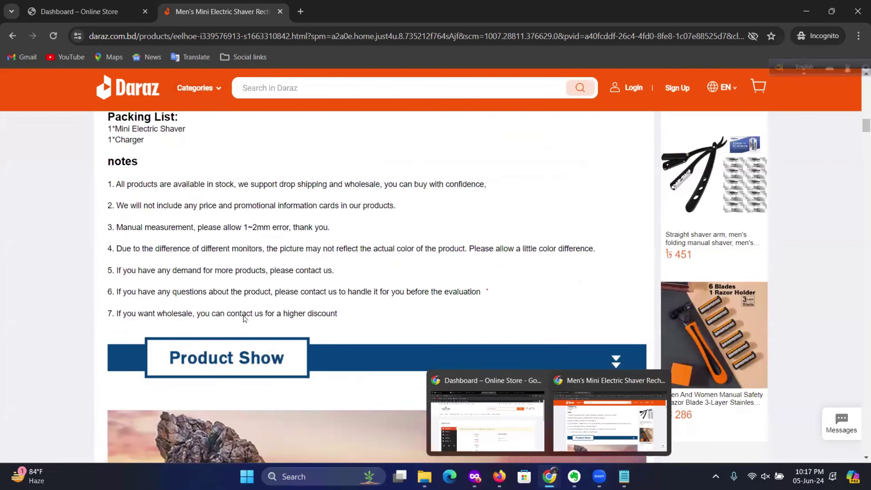
scroll(244, 319, down, 1)
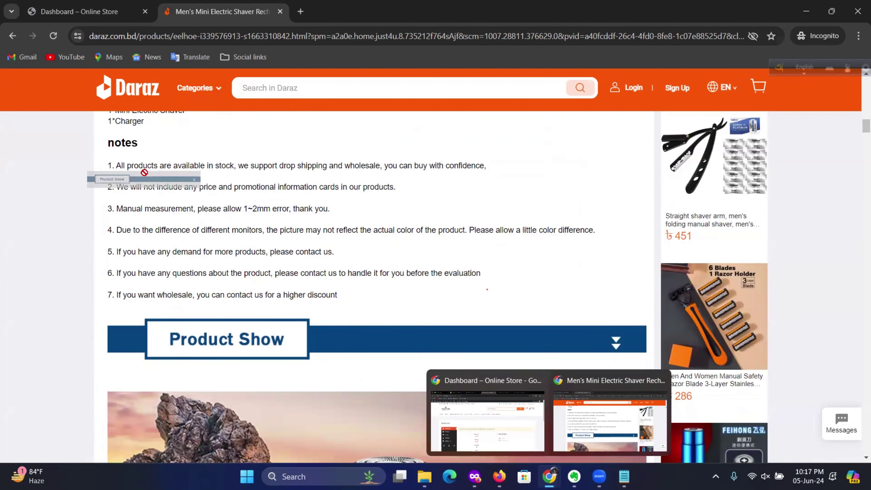
drag(376, 295, 108, 193)
scroll(252, 210, up, 6)
scroll(144, 195, up, 1)
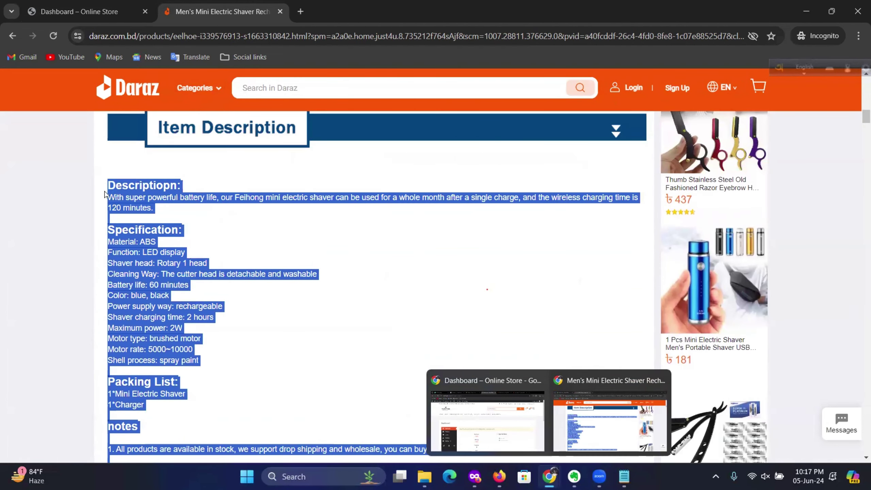
Paste the full item description, through notes 5–7, into the product Description editor.
click(86, 11)
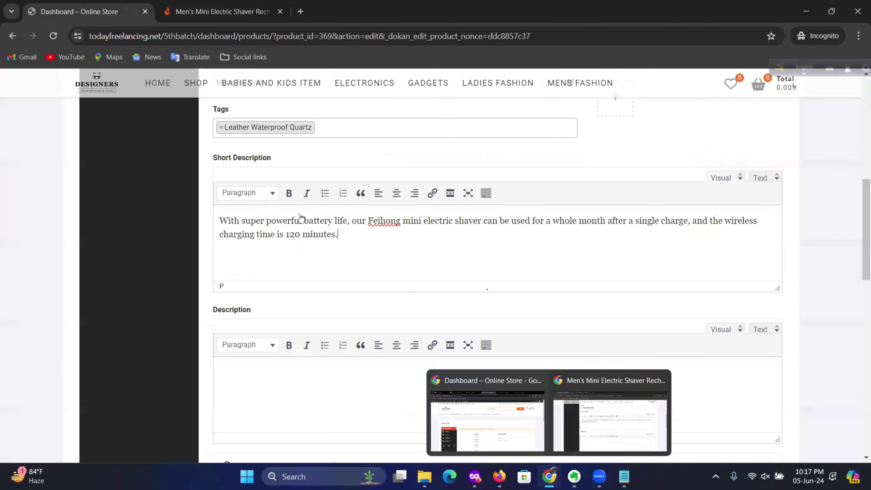
scroll(353, 275, down, 3)
click(280, 268)
key(ctrl+v)
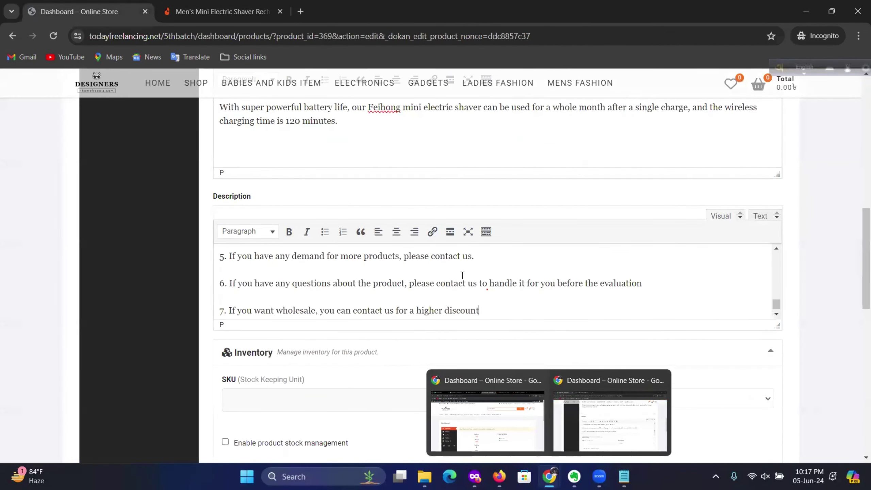
scroll(497, 254, down, 3)
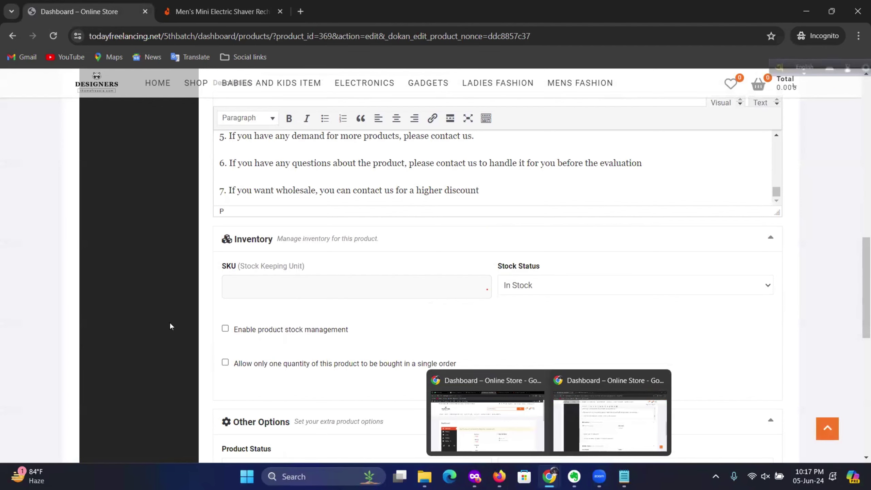
scroll(400, 303, down, 2)
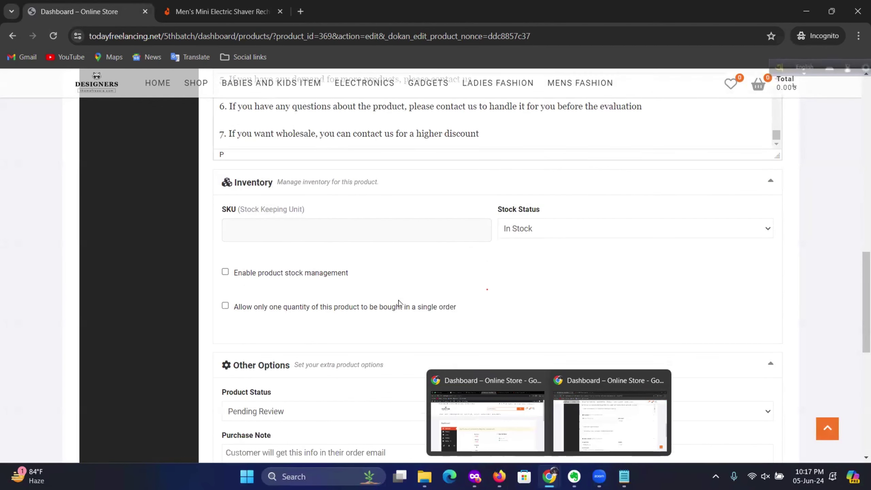
Set the SKU to DR1234, keeping the stock status In Stock.
click(255, 224)
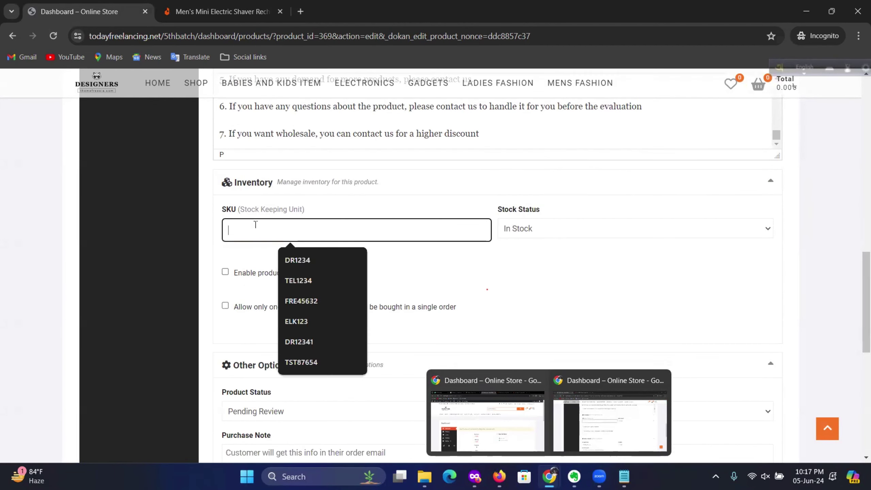
click(301, 263)
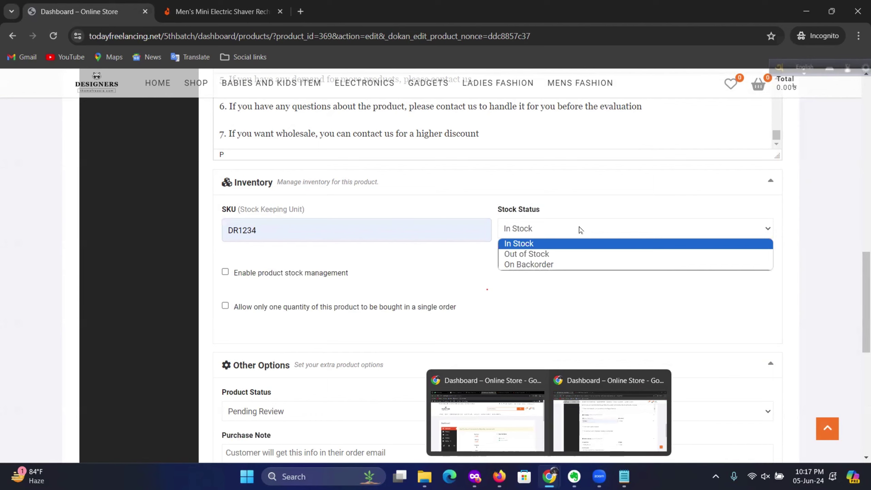
click(581, 264)
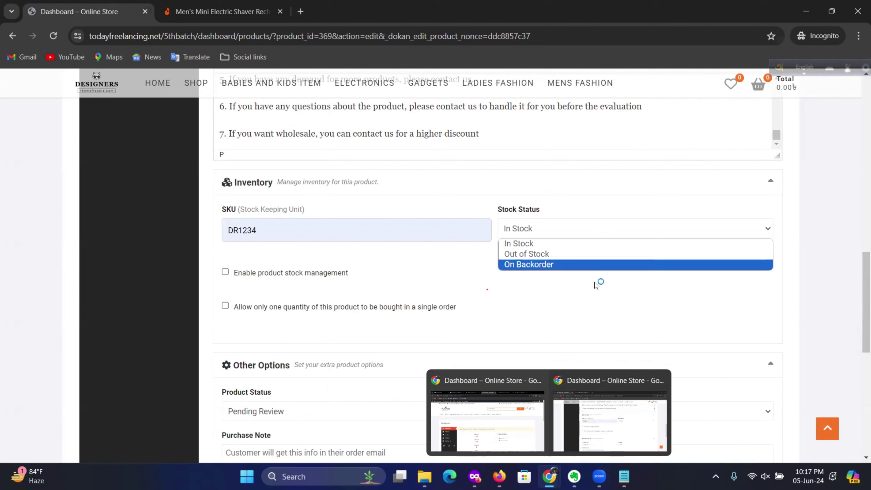
click(613, 311)
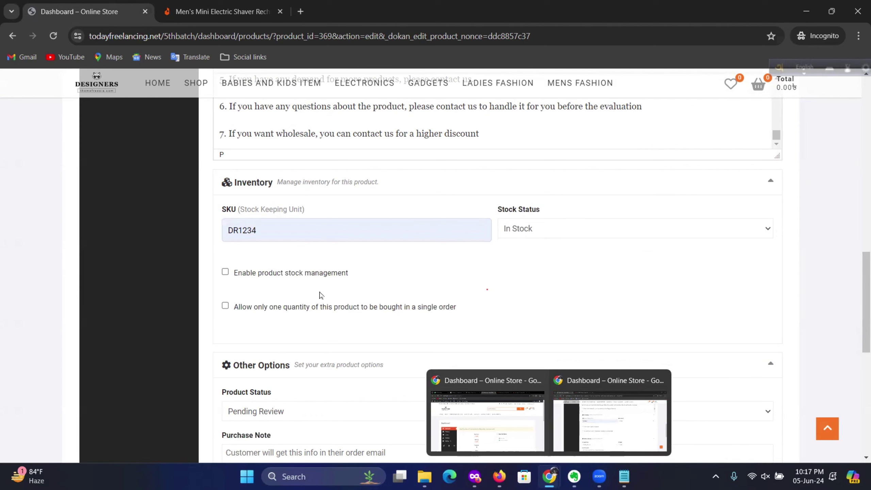
Enable stock management with stock quantity 20 and a low-stock threshold of 2.
click(225, 271)
scroll(367, 279, down, 3)
key(Tab)
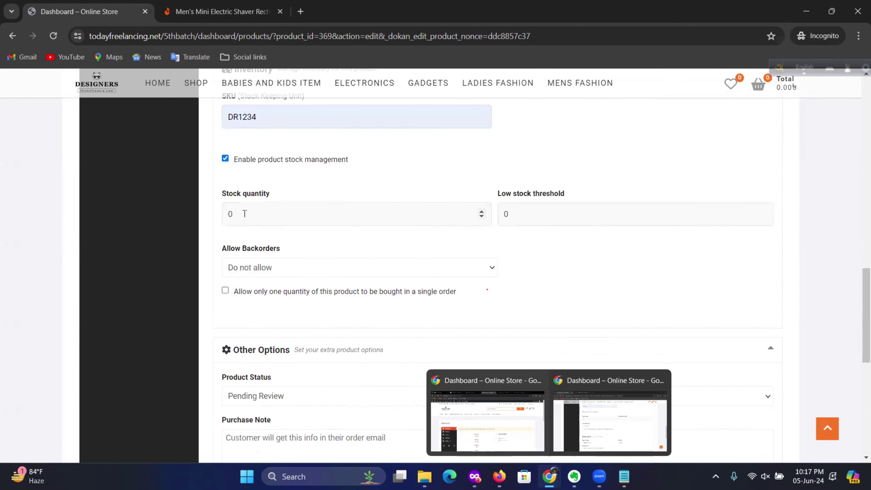
text(2)
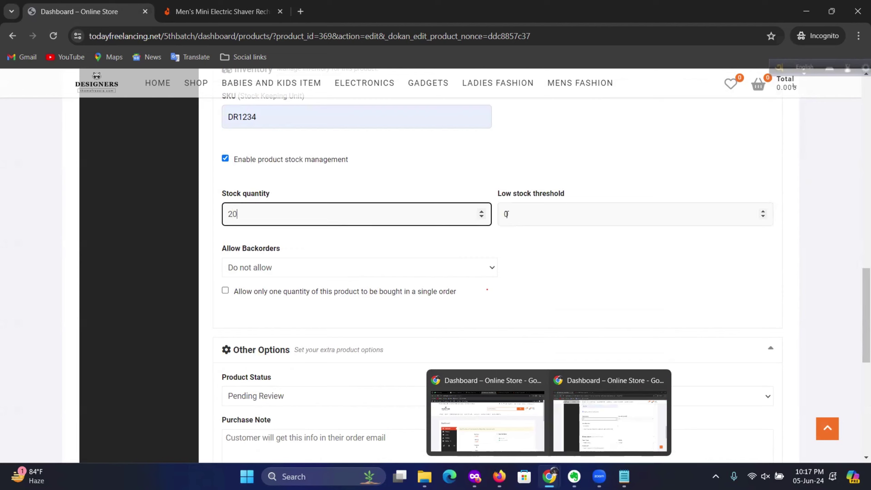
key(Tab)
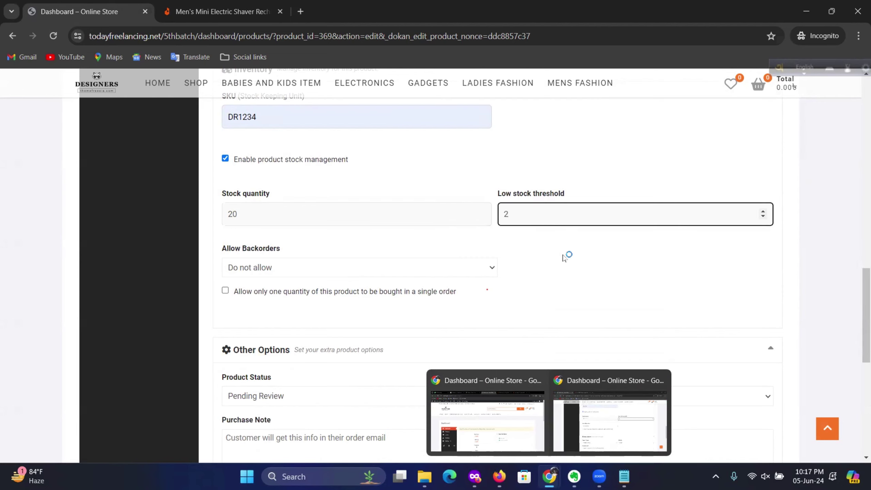
click(563, 258)
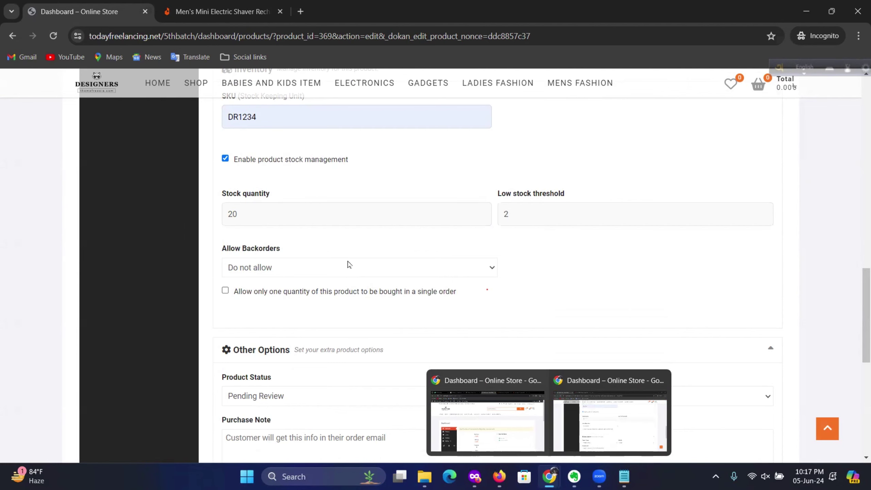
scroll(274, 249, down, 2)
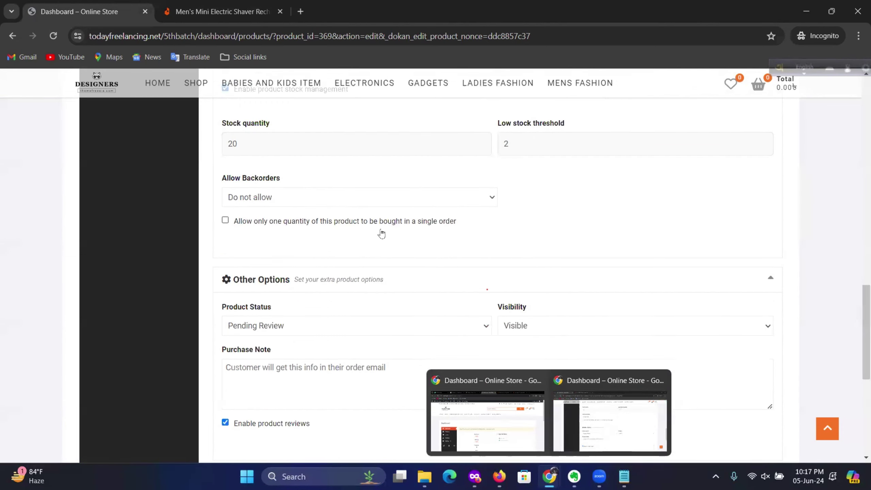
scroll(382, 234, down, 2)
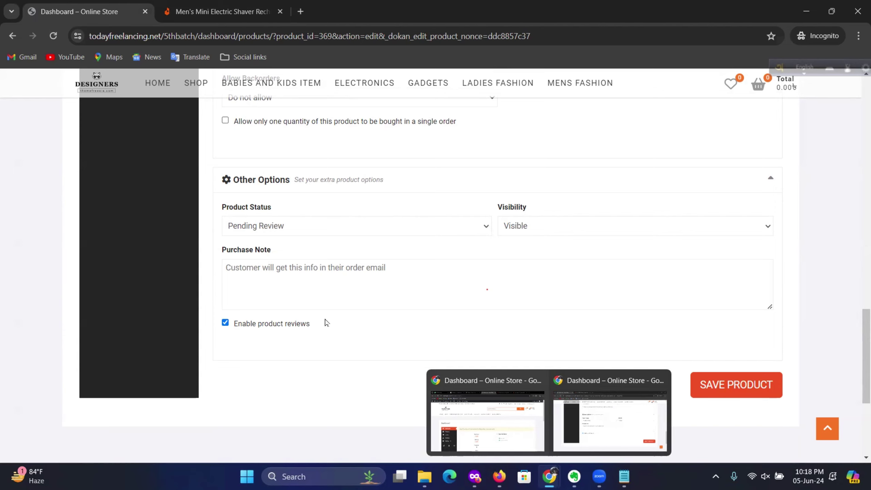
On the Daraz shaver page, select the Blue set colour variant.
scroll(481, 273, down, 5)
scroll(561, 260, up, 7)
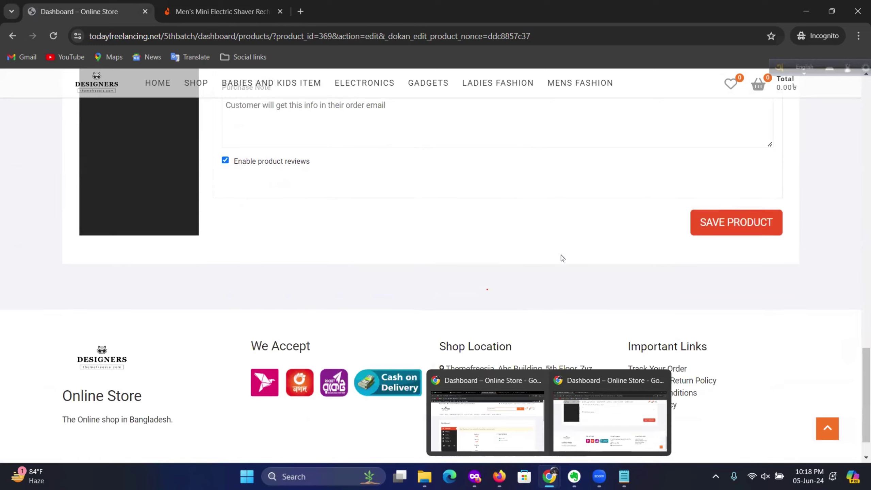
scroll(561, 260, up, 10)
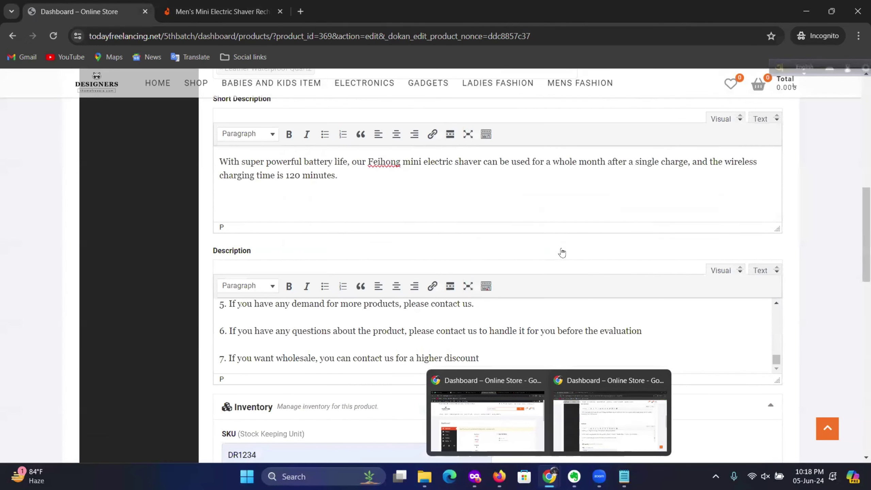
scroll(617, 252, up, 7)
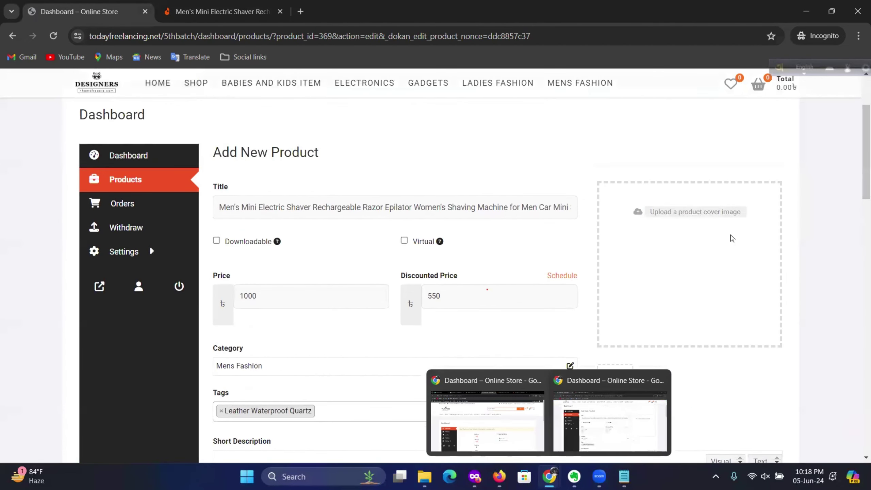
click(222, 11)
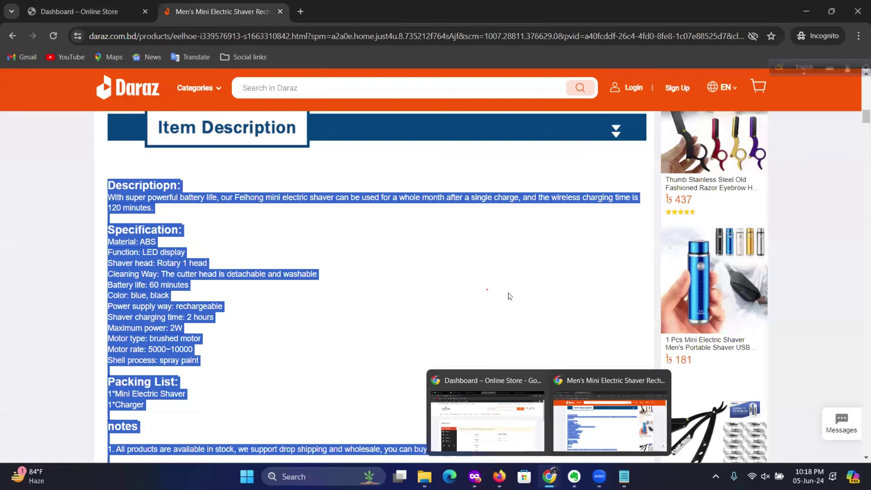
scroll(373, 285, up, 15)
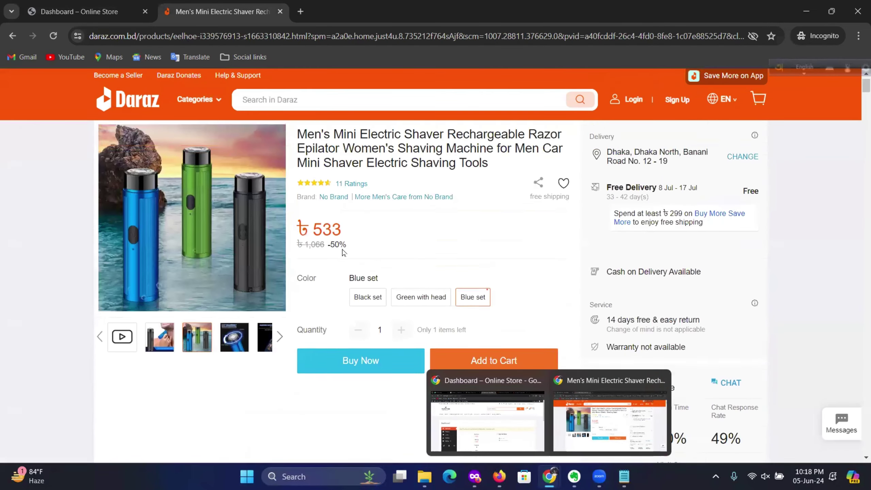
right_click(208, 223)
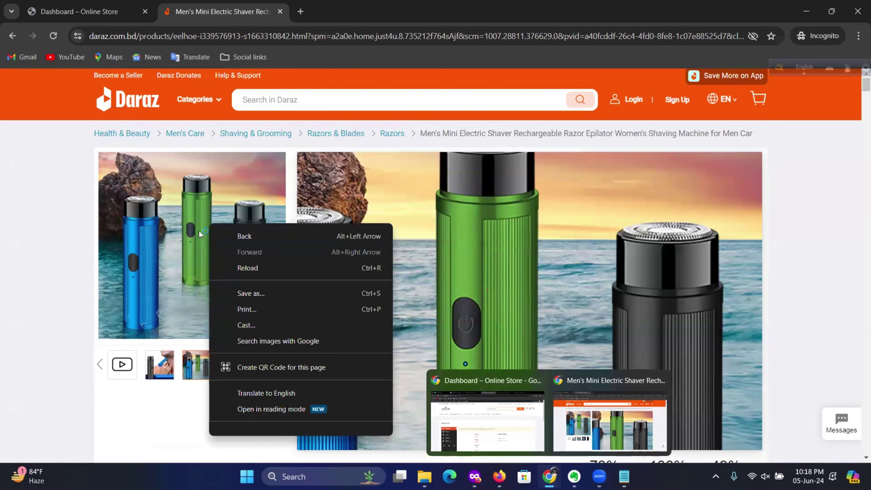
click(64, 241)
click(473, 324)
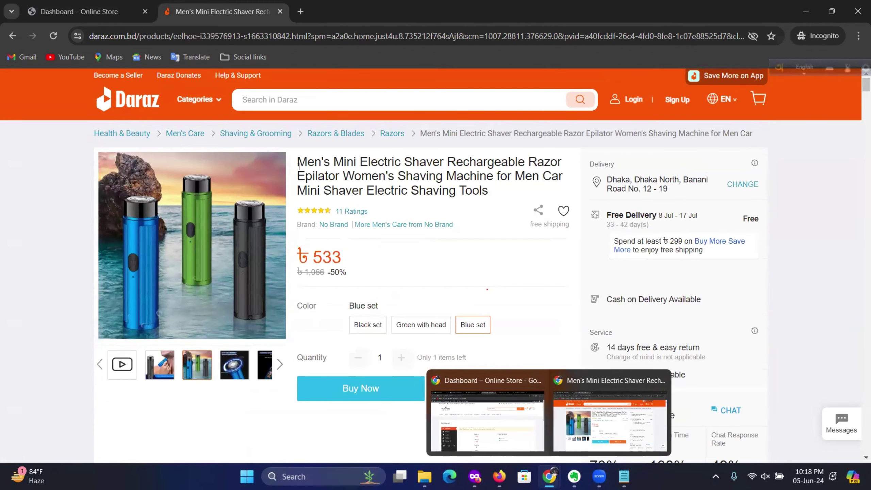
Snip a screenshot of the shaver's main product photo with Win+Shift+S.
key(super+shift+s)
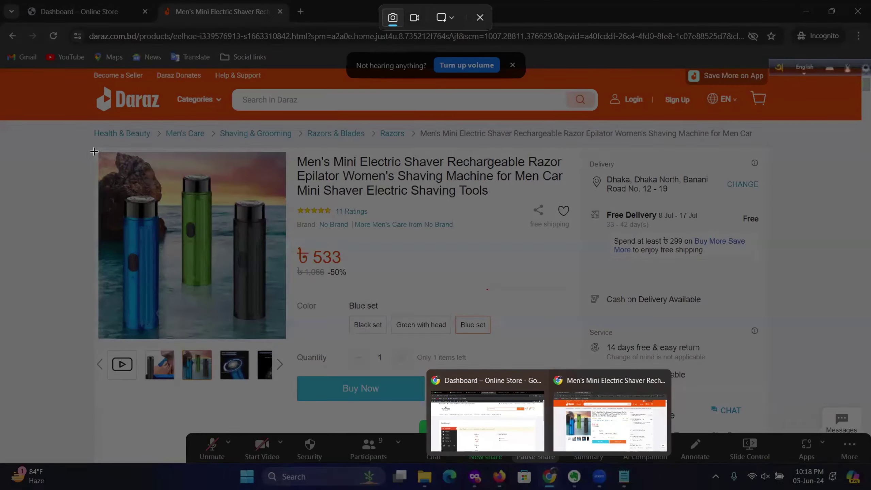
drag(95, 150, 284, 340)
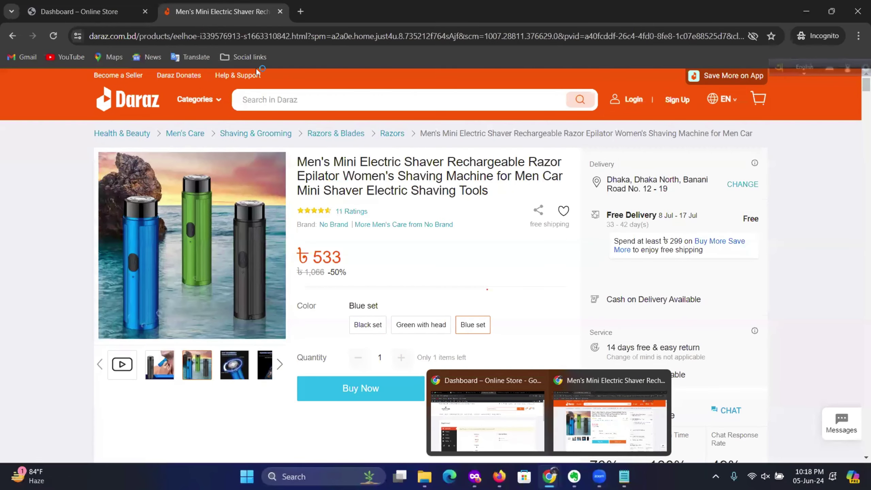
click(103, 10)
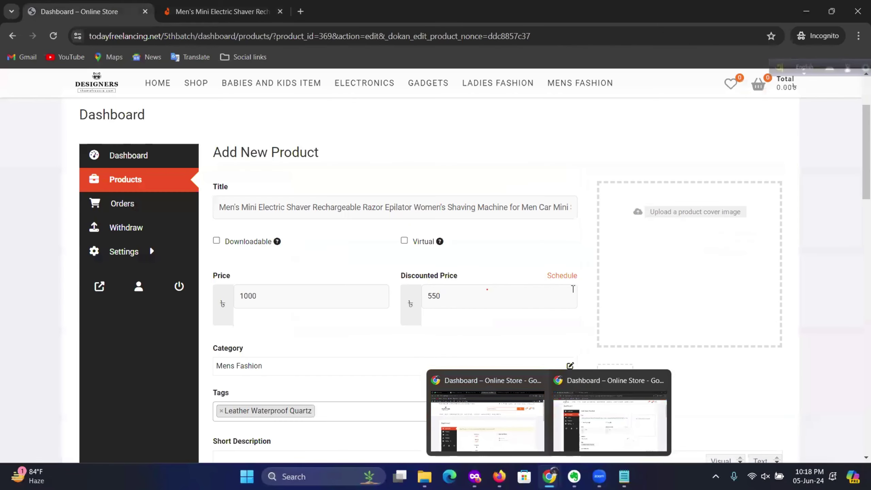
Upload the shaver screenshot from Pictures > Screenshots as the product's featured image.
click(687, 215)
click(437, 277)
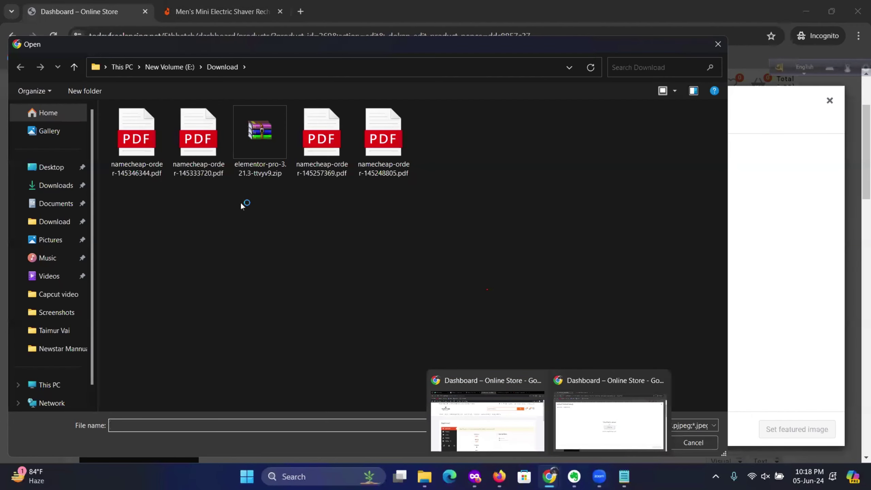
click(54, 242)
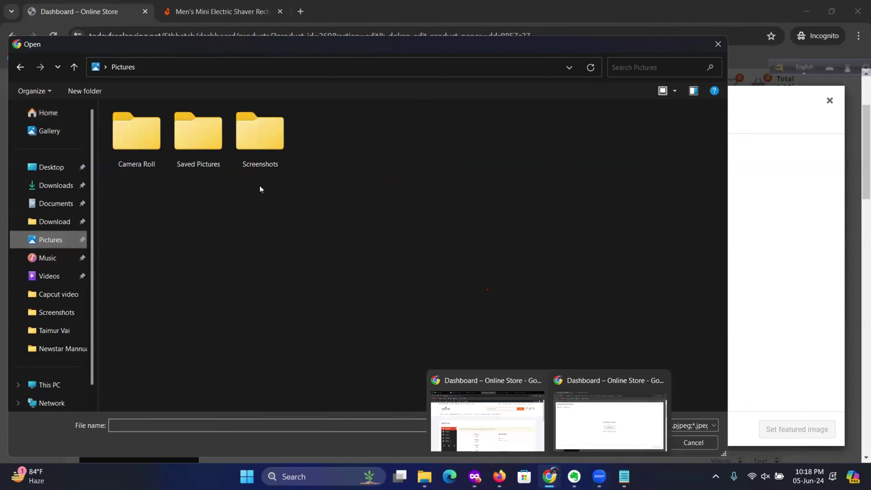
double_click(265, 148)
scroll(401, 229, down, 5)
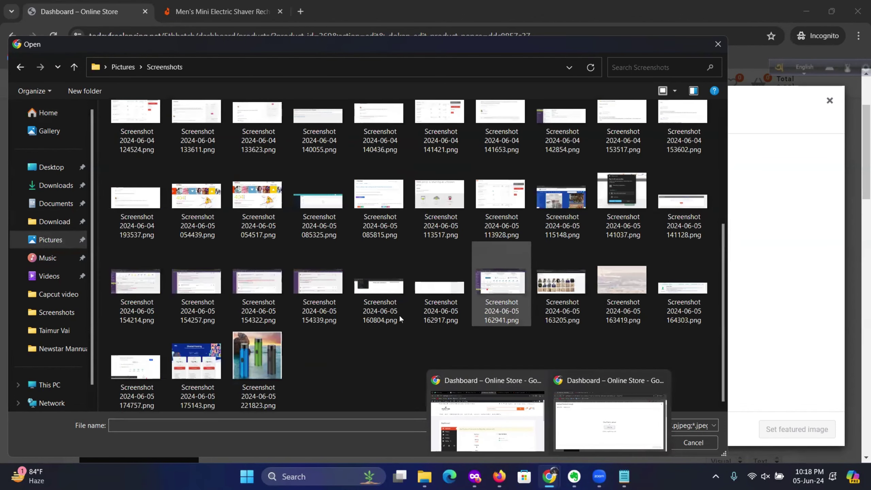
double_click(254, 355)
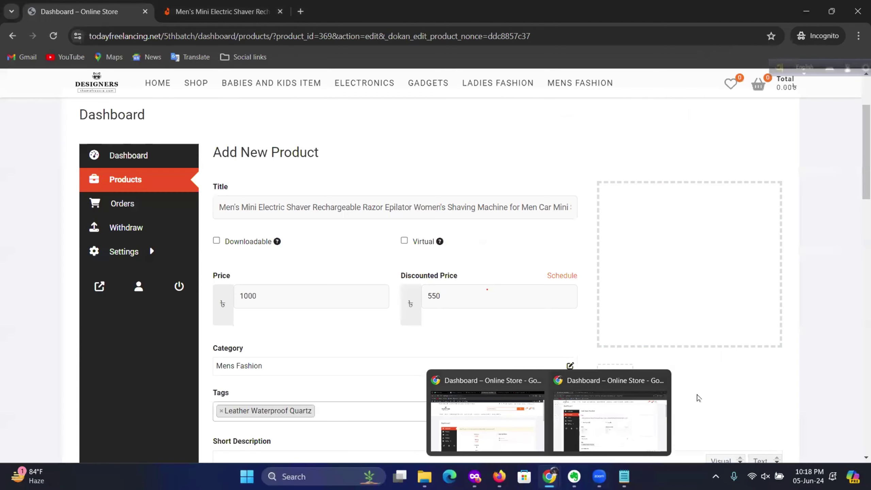
click(796, 428)
Scroll to the bottom of the form and save the product.
scroll(734, 302, down, 3)
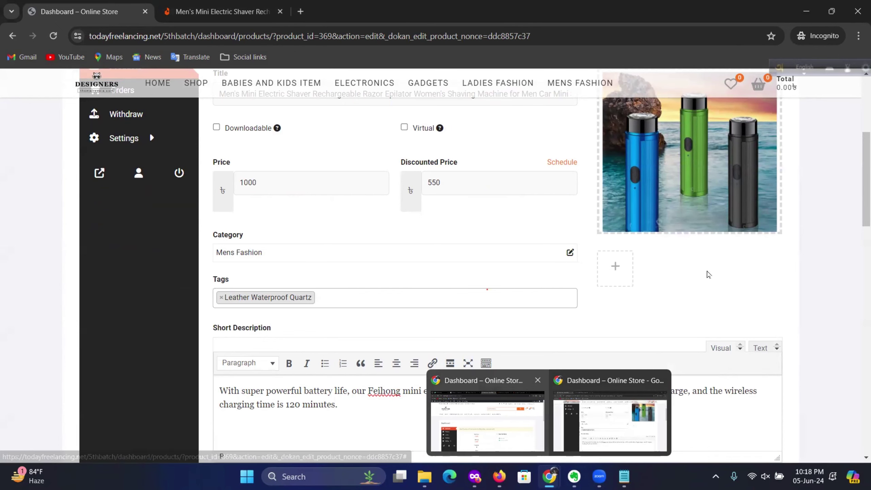
scroll(707, 271, down, 5)
scroll(707, 266, up, 10)
scroll(704, 269, down, 8)
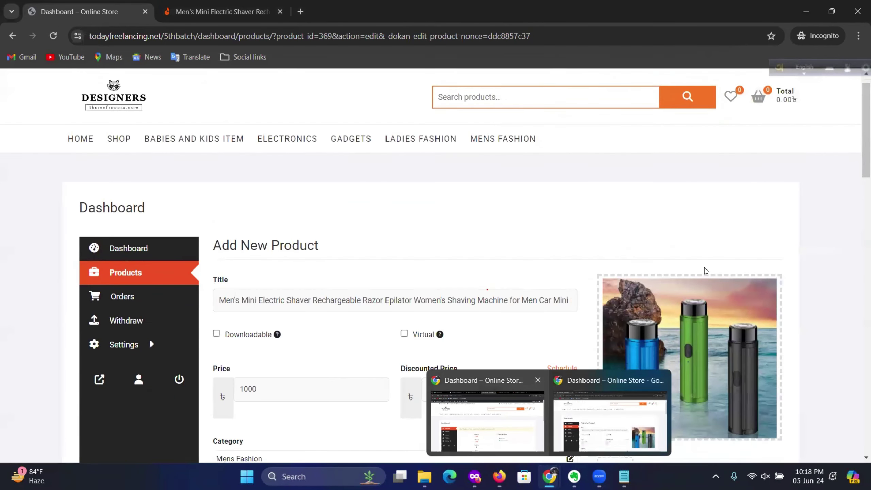
scroll(720, 274, down, 20)
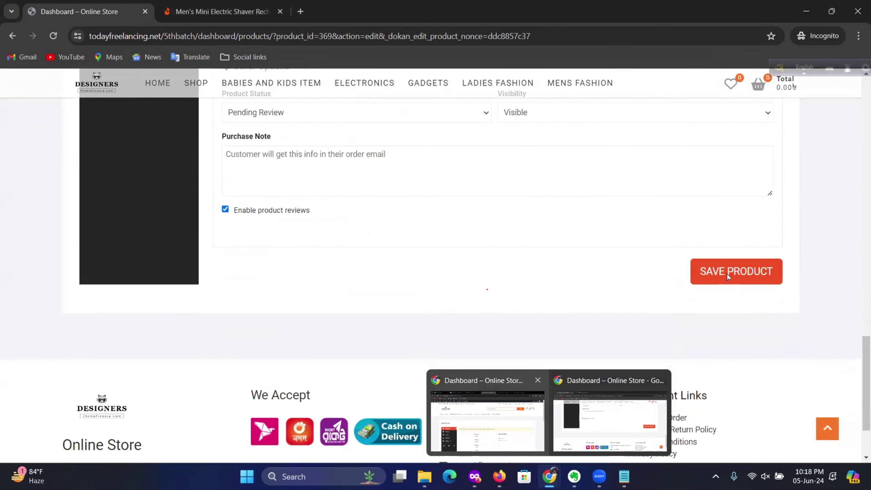
click(737, 190)
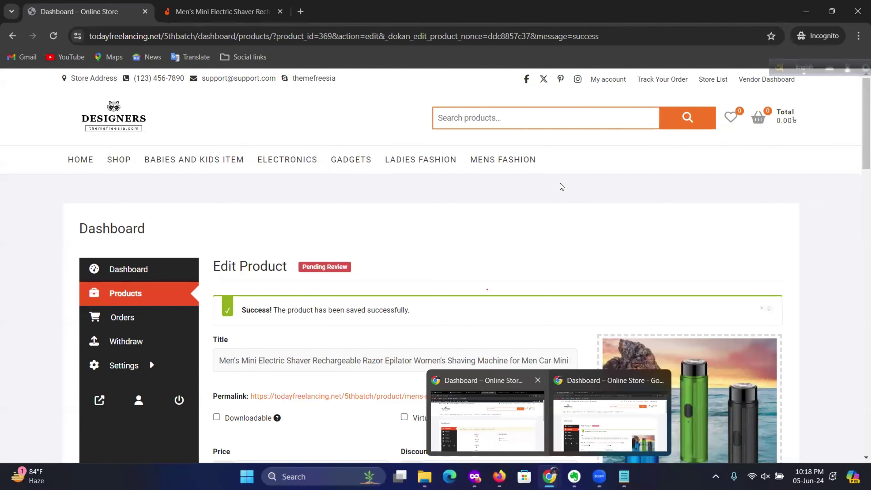
Scroll the reloaded shaver product page to check the success notice and Pending Review badge.
scroll(429, 233, down, 5)
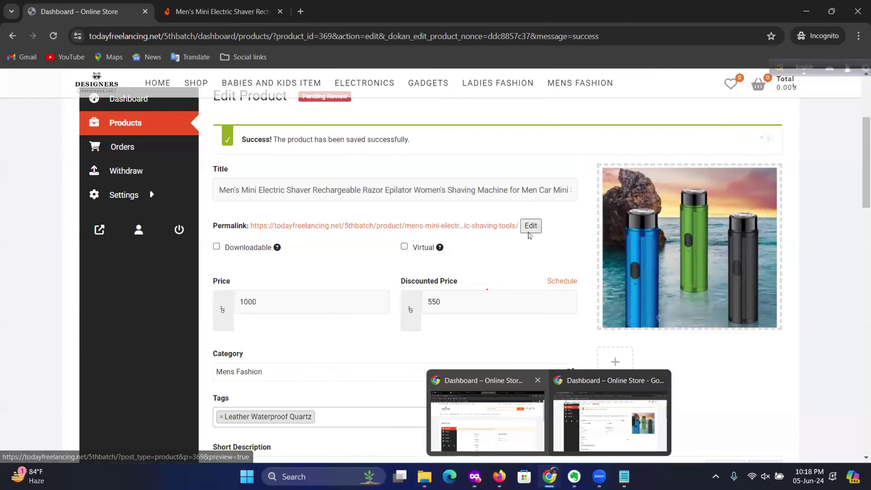
scroll(529, 235, down, 3)
scroll(284, 218, up, 5)
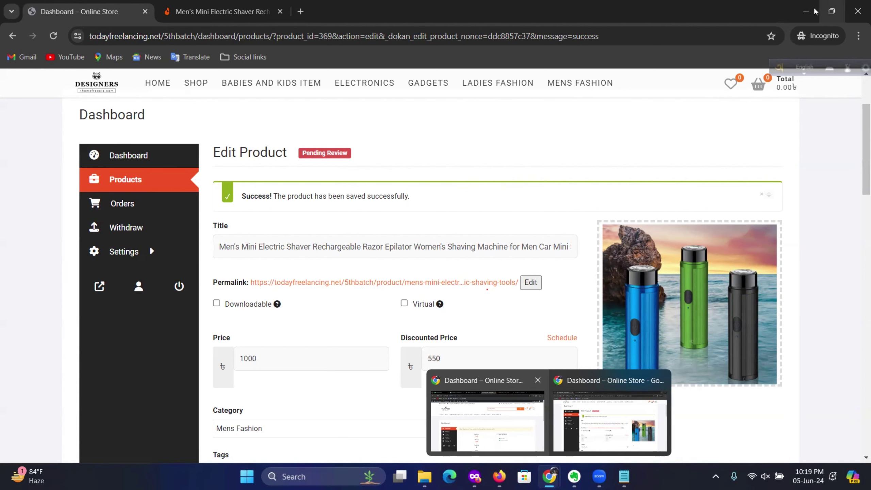
In the admin All Products list, find the shaver and mark its Pending status.
key(alt+Tab)
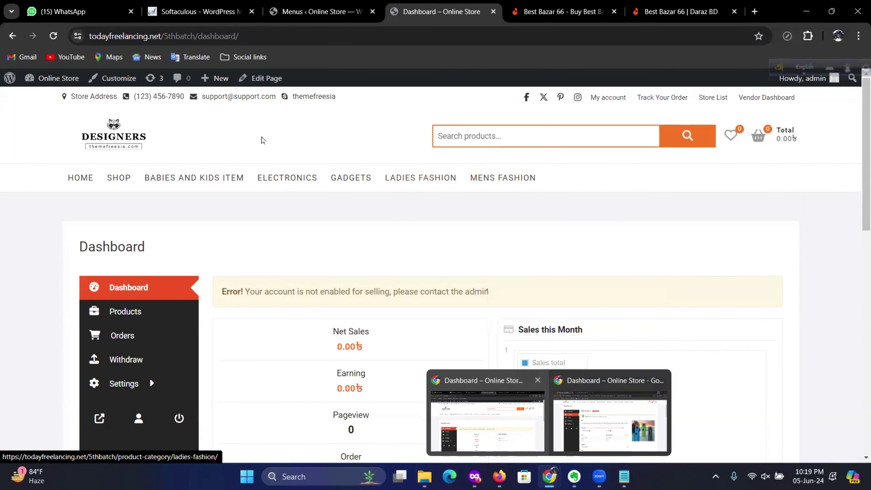
click(321, 17)
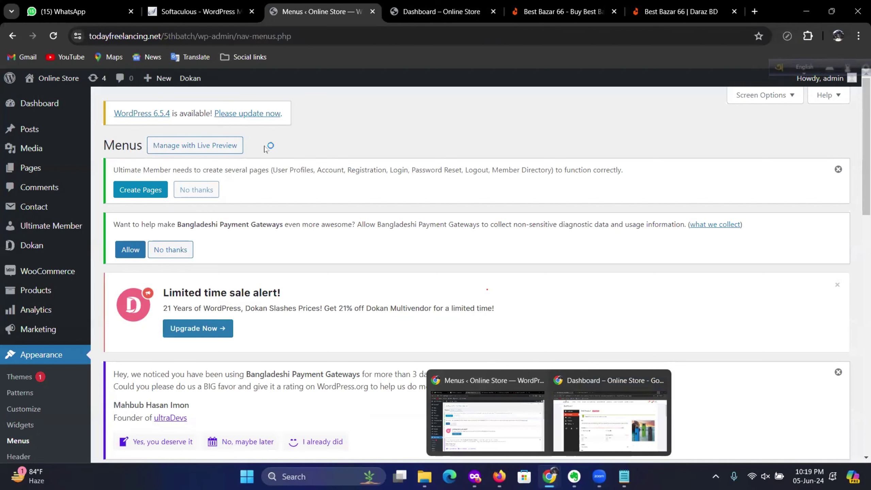
mouse_move(49, 309)
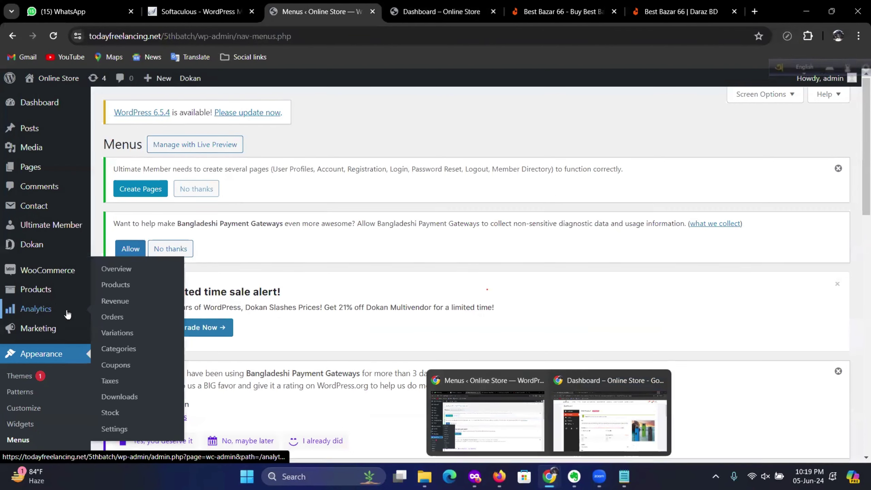
scroll(63, 302, down, 1)
click(46, 236)
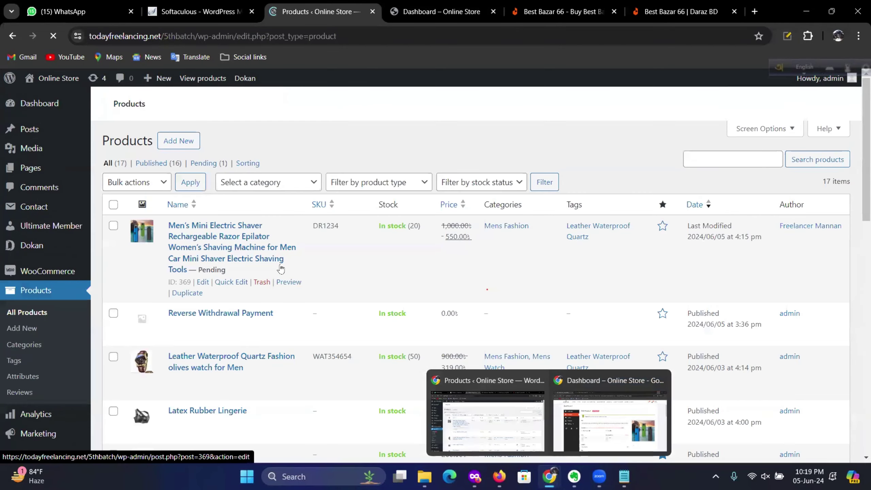
scroll(254, 291, down, 4)
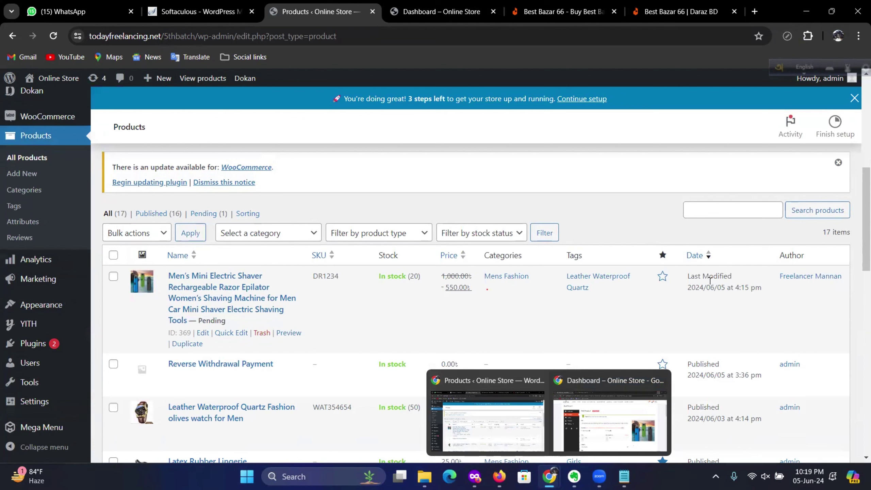
scroll(721, 300, down, 2)
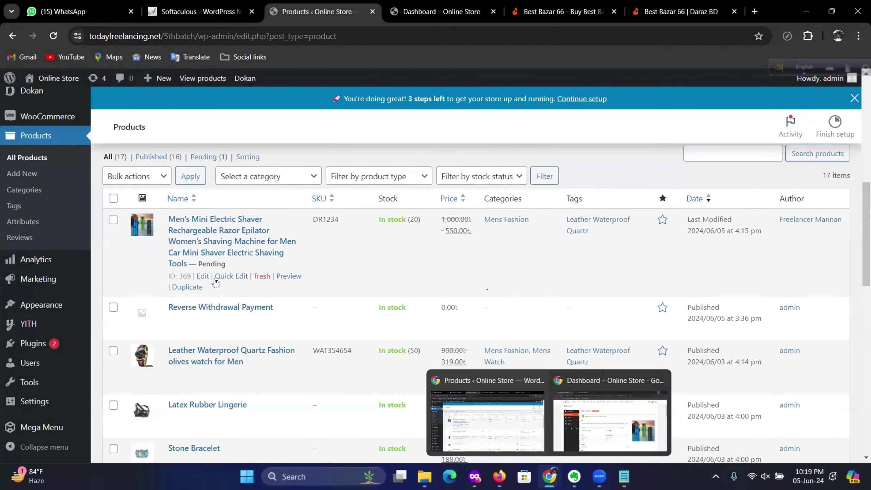
drag(225, 263, 200, 263)
Open the storefront home page and scroll down to New Arrival Products.
click(442, 11)
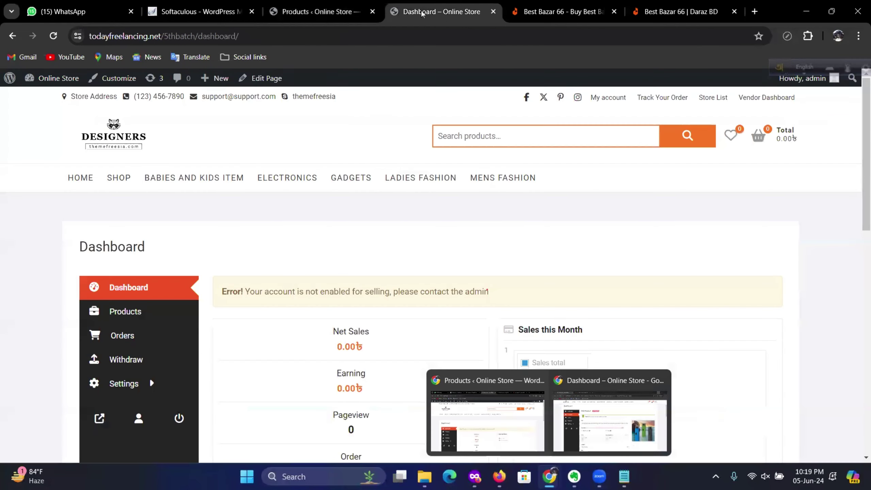
click(562, 12)
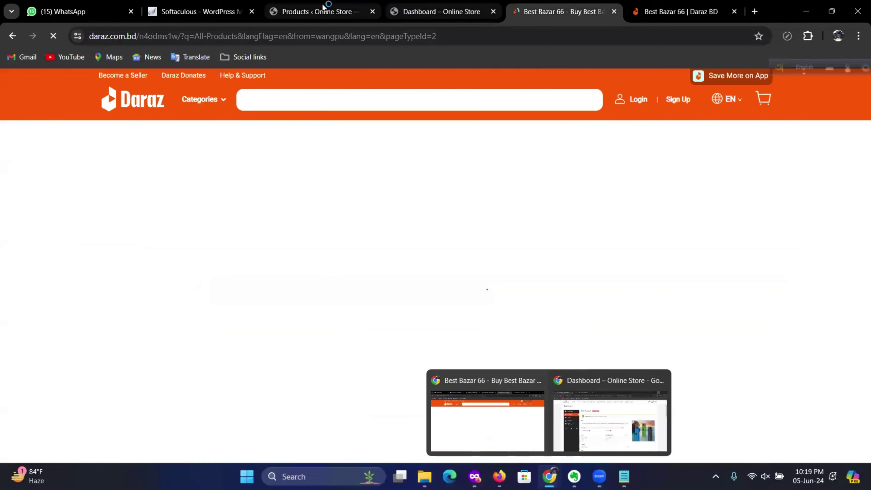
click(319, 11)
click(442, 11)
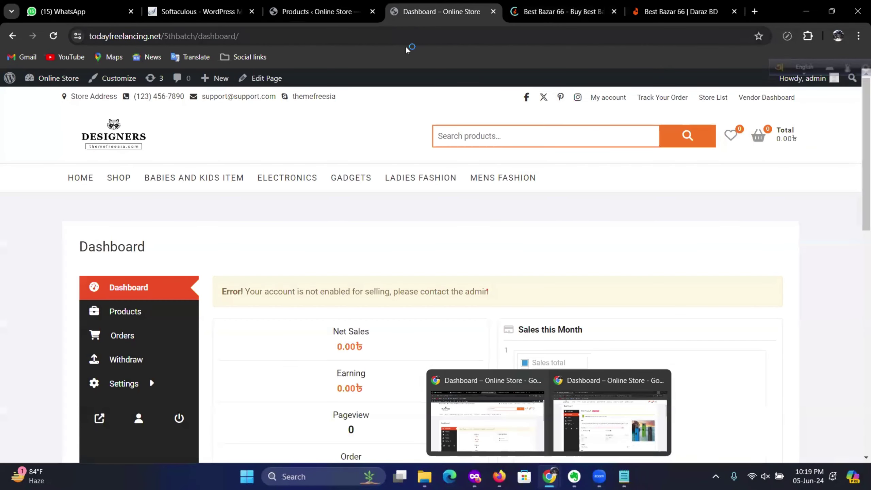
click(79, 178)
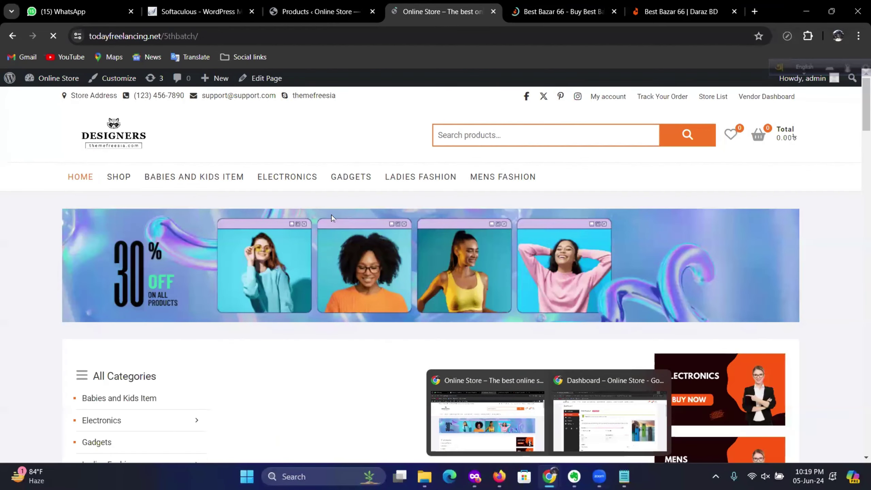
scroll(304, 218, down, 10)
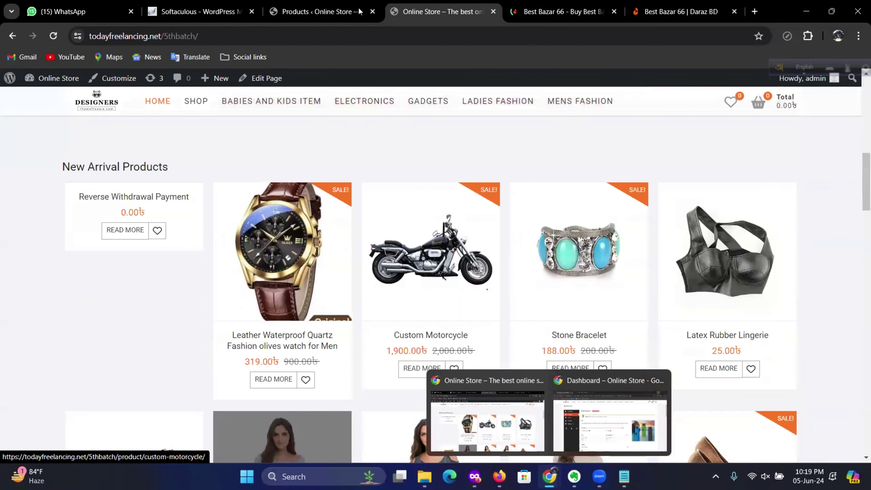
Trash the Reverse Withdrawal Payment product in the admin products list.
click(325, 13)
mouse_move(185, 315)
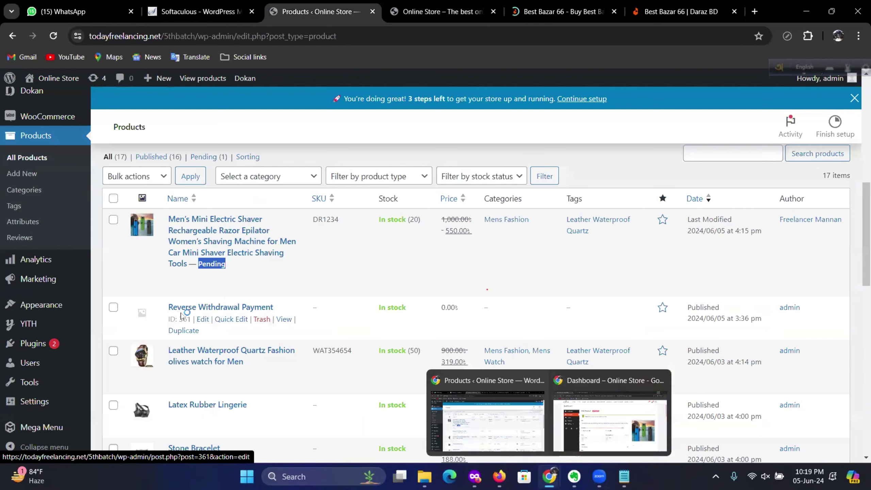
click(263, 320)
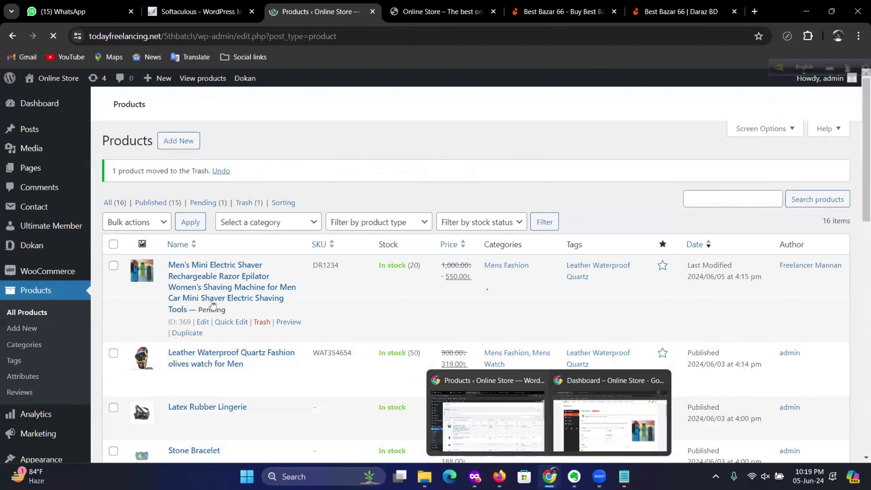
Quick Edit the shaver product to set its status to Published, then return to the storefront.
scroll(254, 295, down, 10)
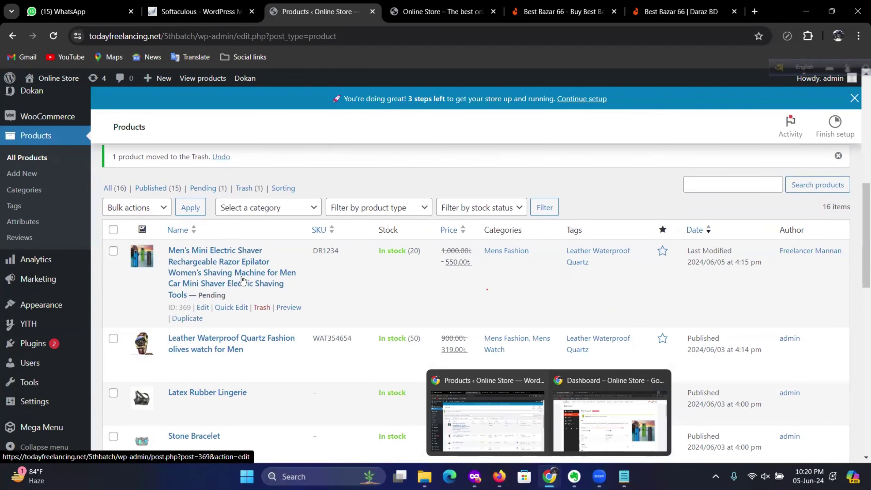
click(235, 303)
scroll(440, 290, down, 3)
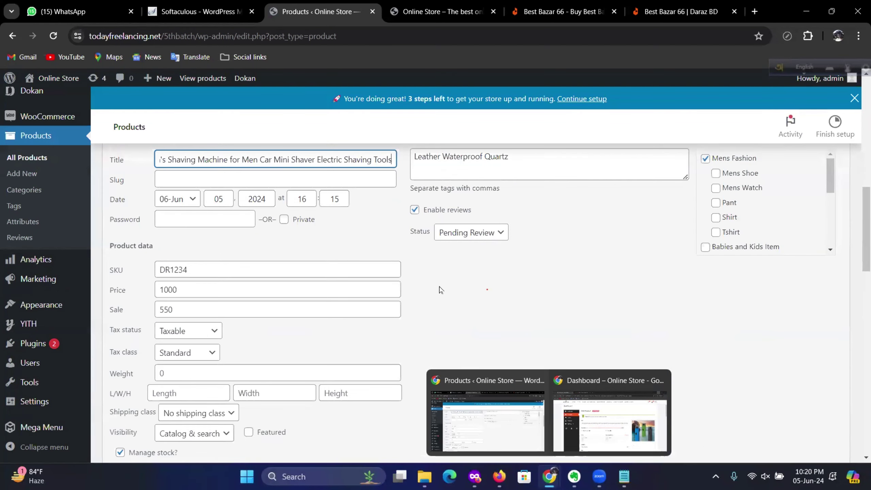
click(497, 233)
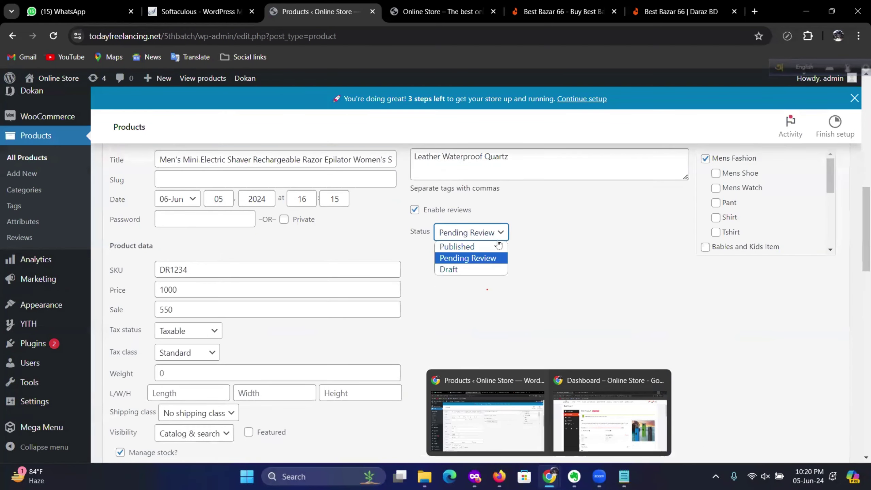
click(478, 247)
scroll(558, 274, down, 10)
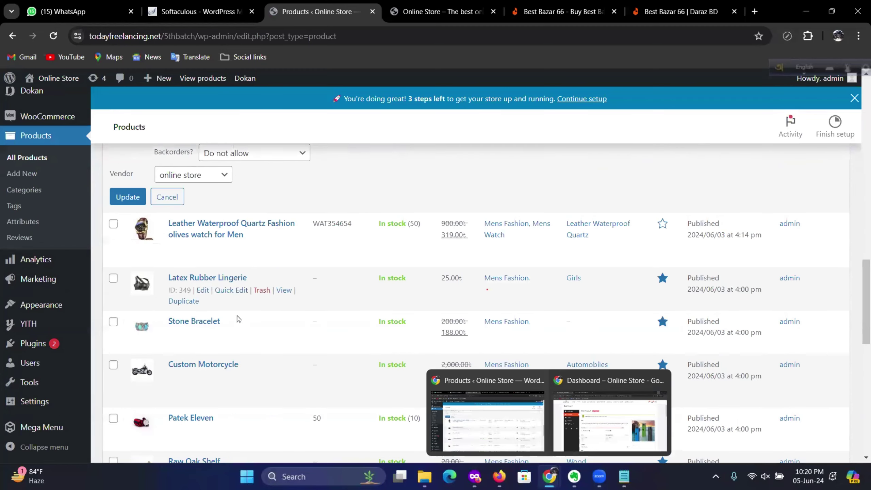
click(127, 196)
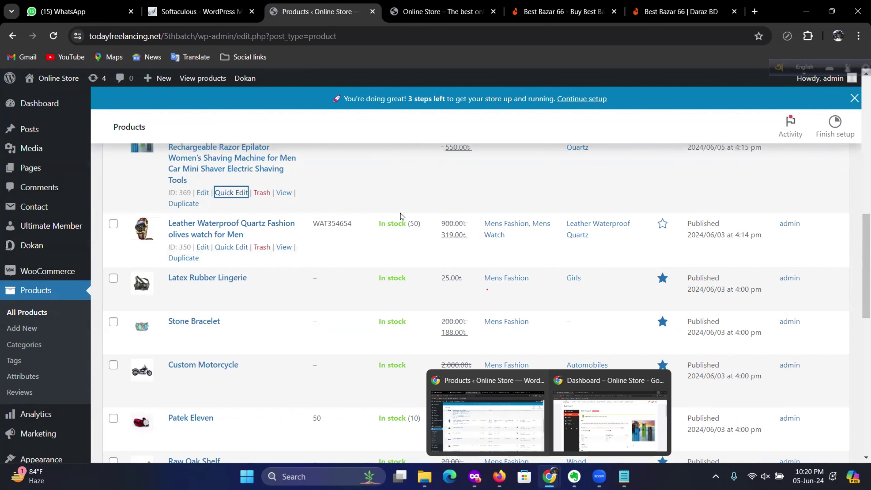
click(435, 16)
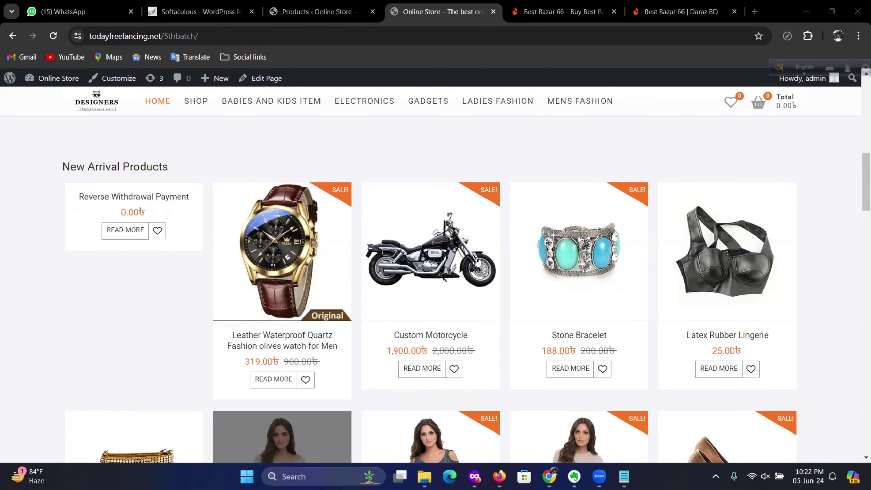
scroll(278, 241, up, 3)
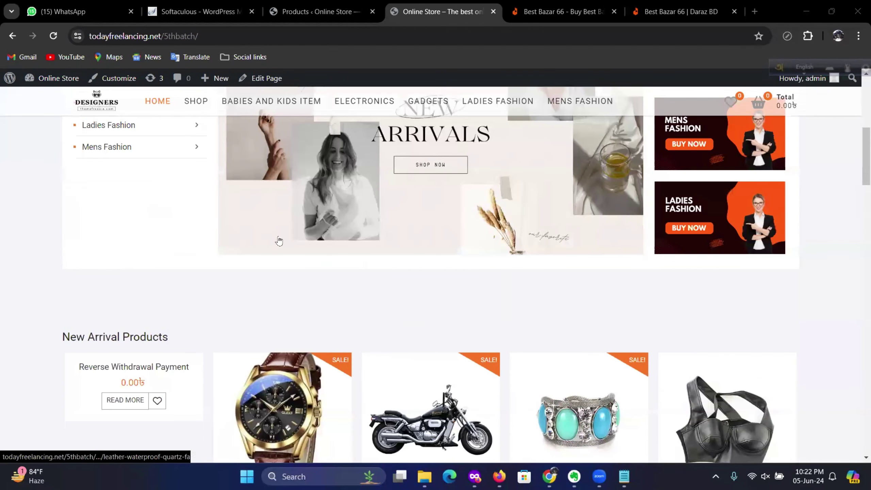
scroll(278, 241, down, 3)
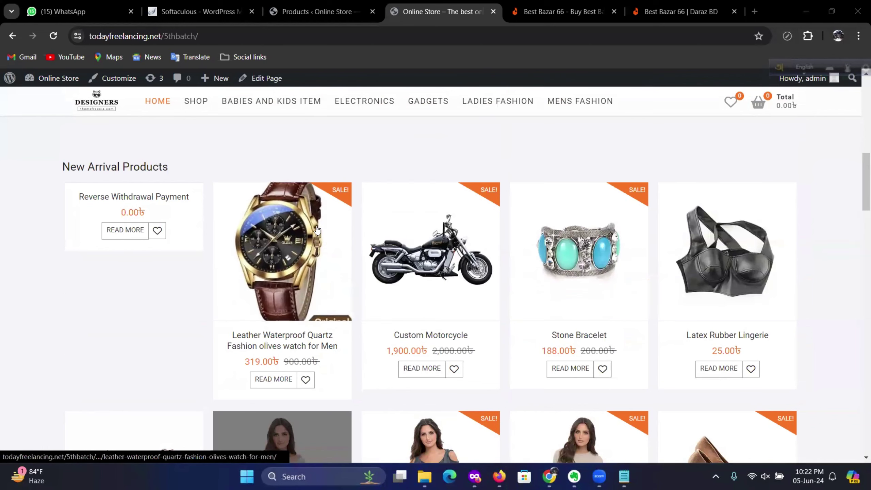
scroll(315, 196, up, 10)
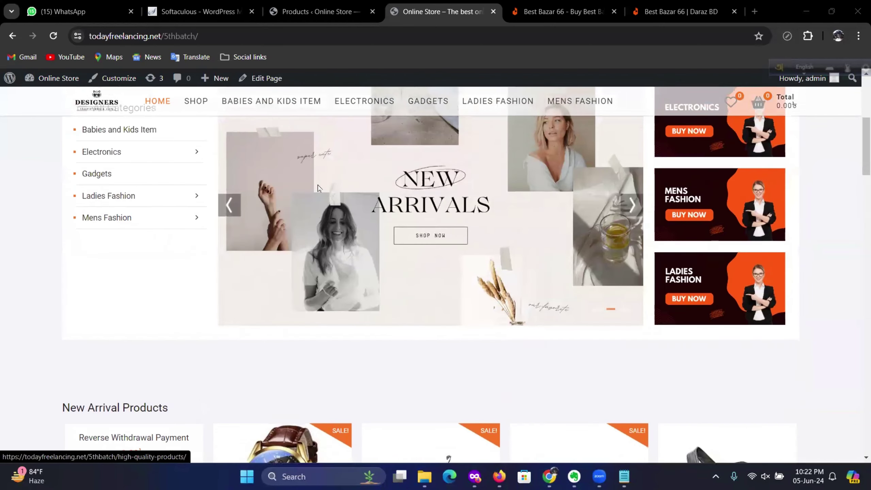
scroll(279, 161, up, 2)
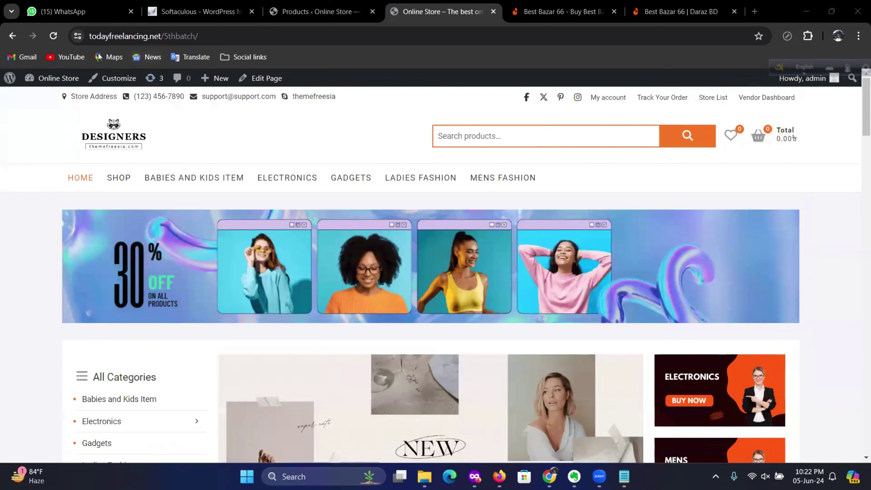
click(58, 37)
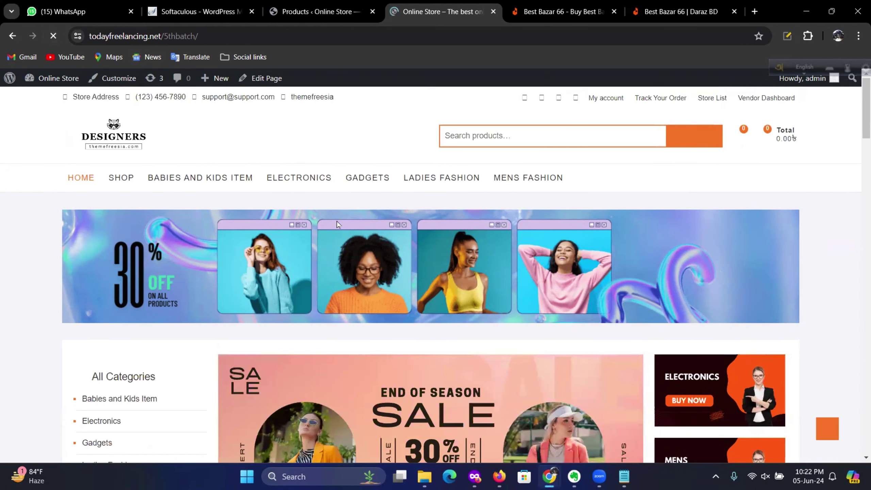
scroll(337, 224, down, 10)
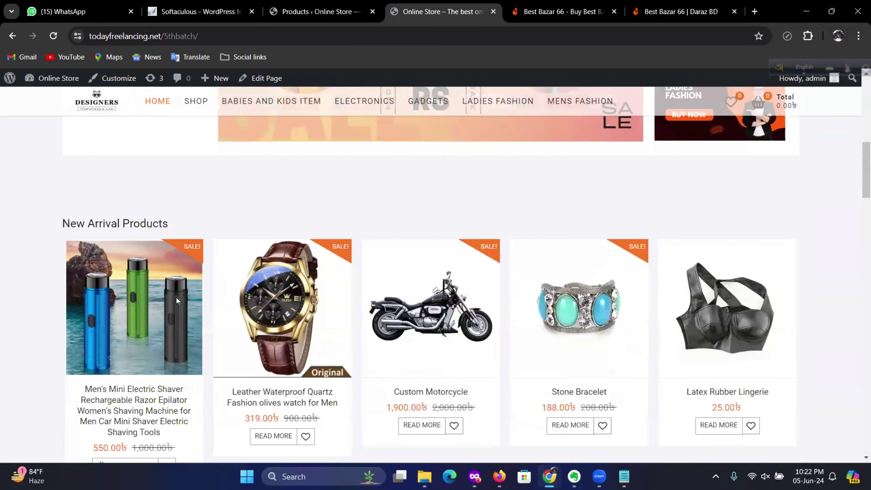
scroll(143, 307, down, 3)
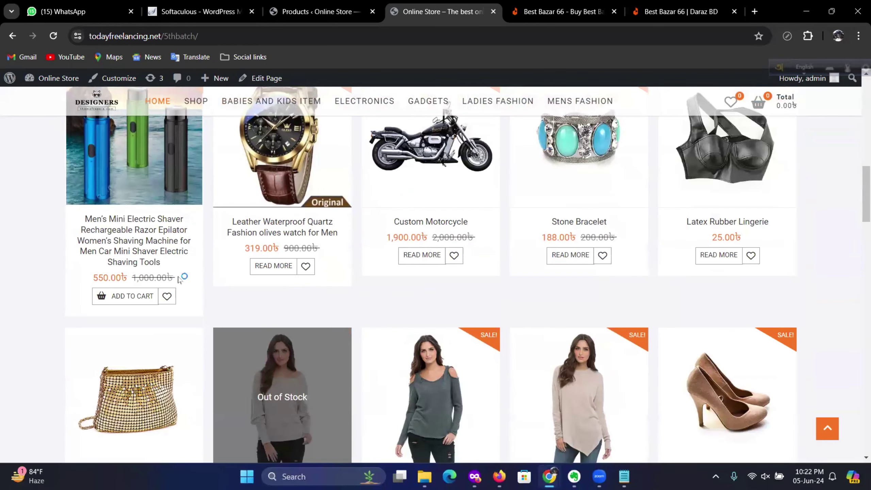
scroll(203, 282, up, 3)
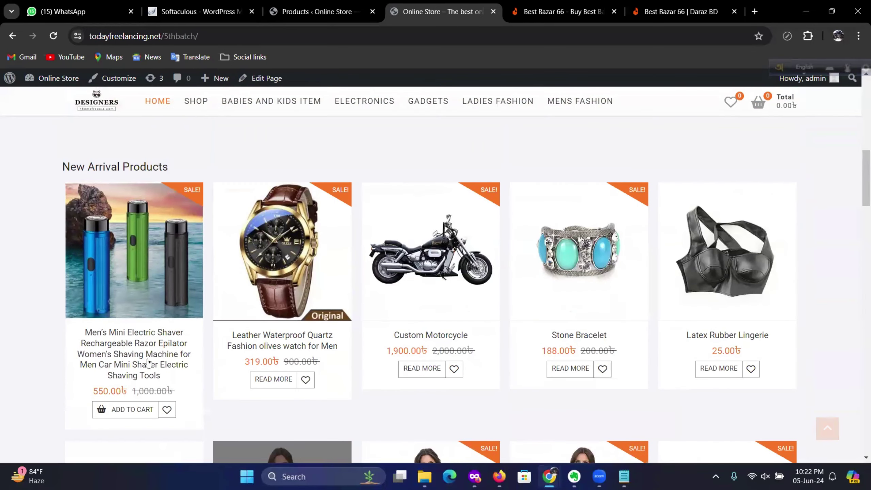
click(167, 350)
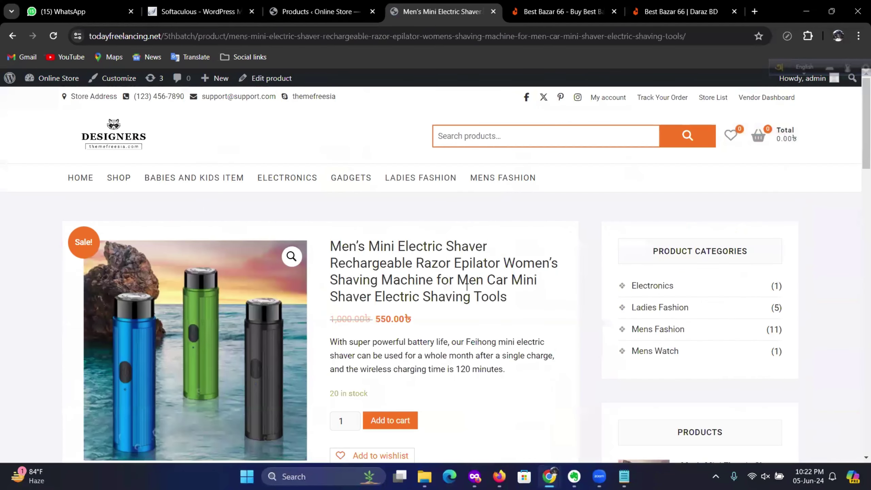
Scroll through the live shaver page, checking SKU DR1234, category Mens Fashion and its tag.
scroll(466, 285, down, 6)
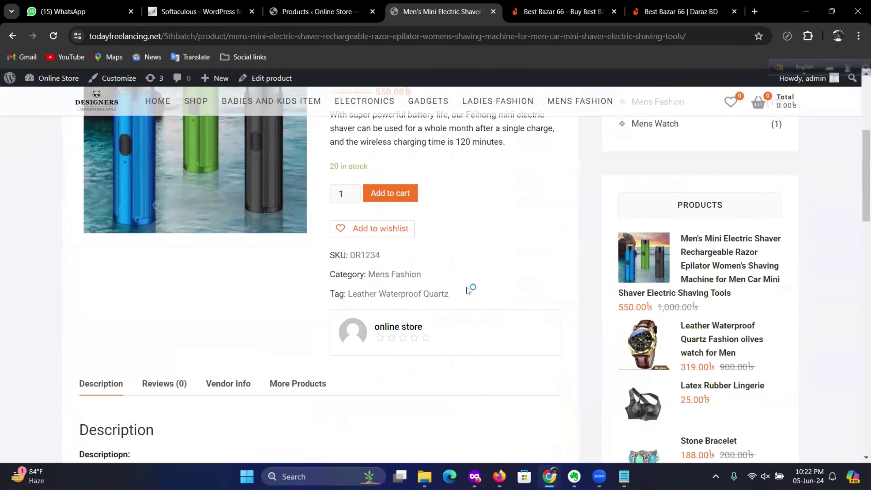
scroll(466, 289, down, 10)
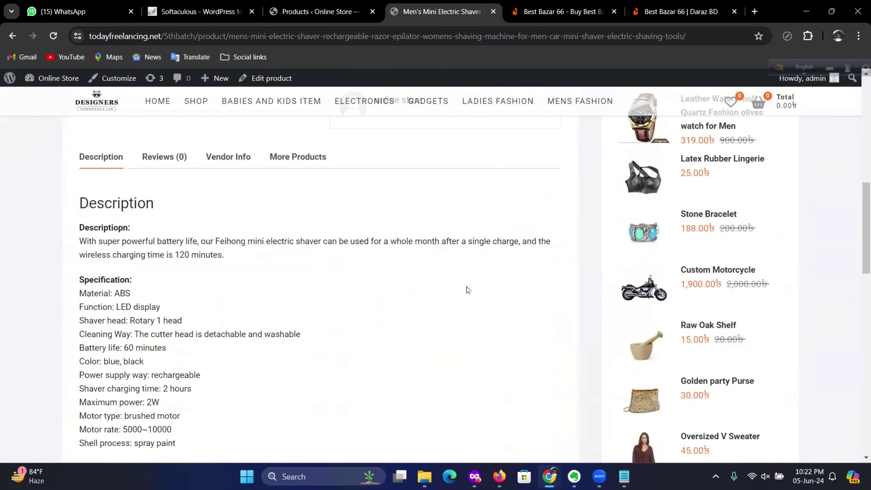
scroll(467, 290, down, 10)
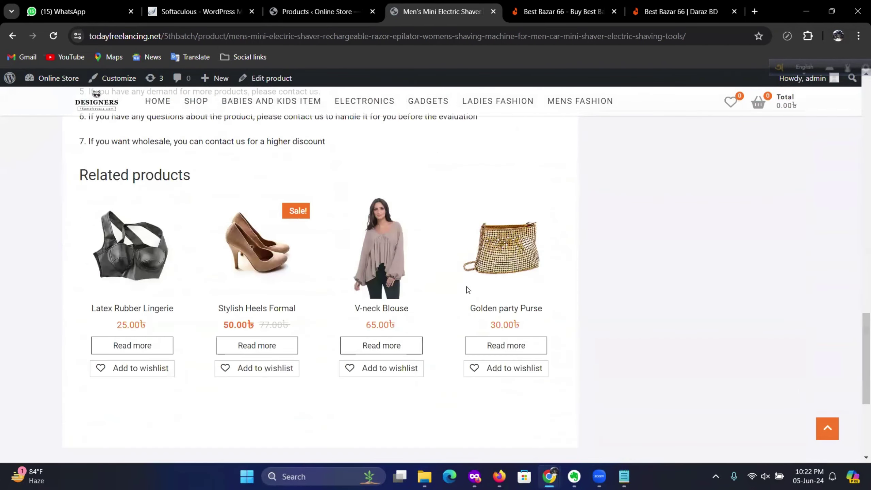
scroll(467, 285, up, 7)
scroll(467, 285, up, 18)
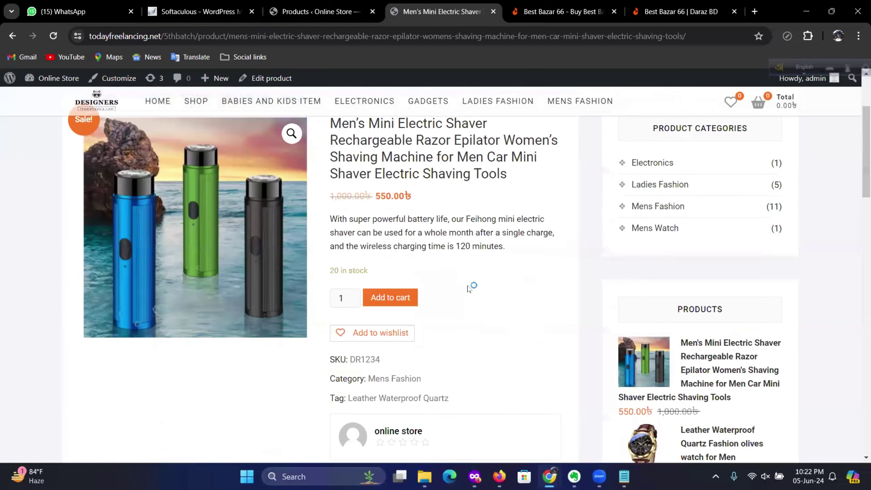
scroll(467, 285, down, 5)
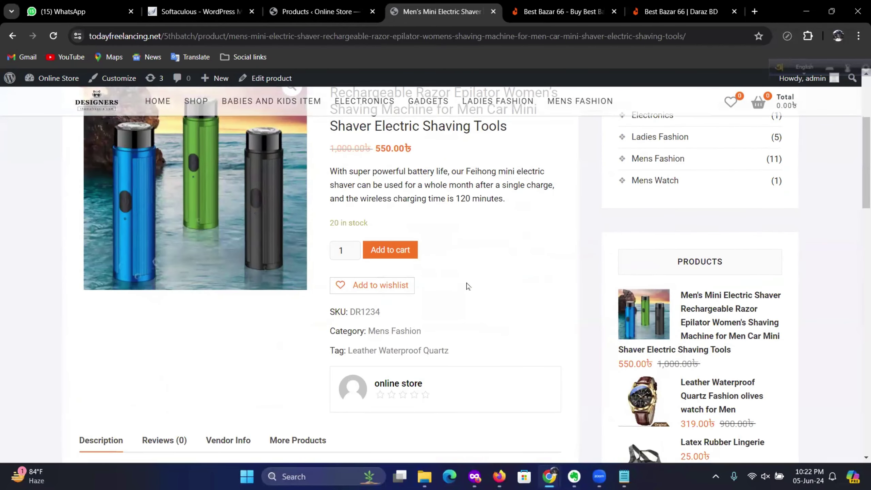
scroll(467, 285, up, 5)
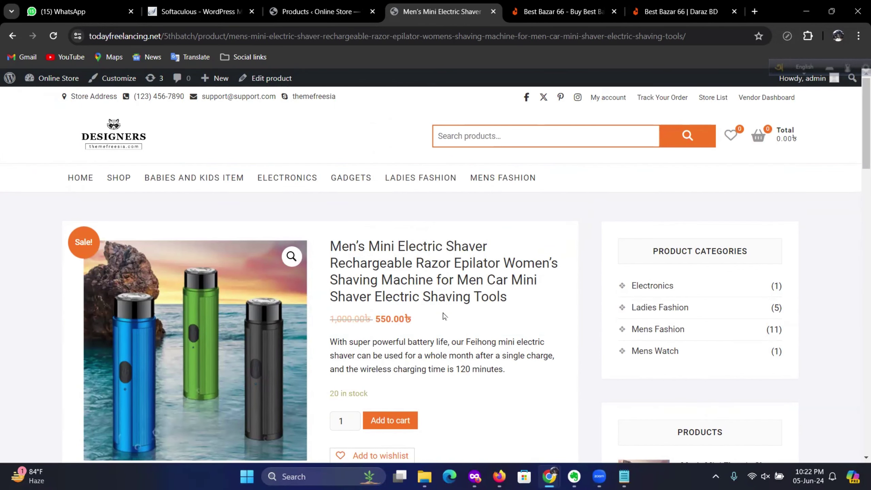
scroll(448, 278, down, 5)
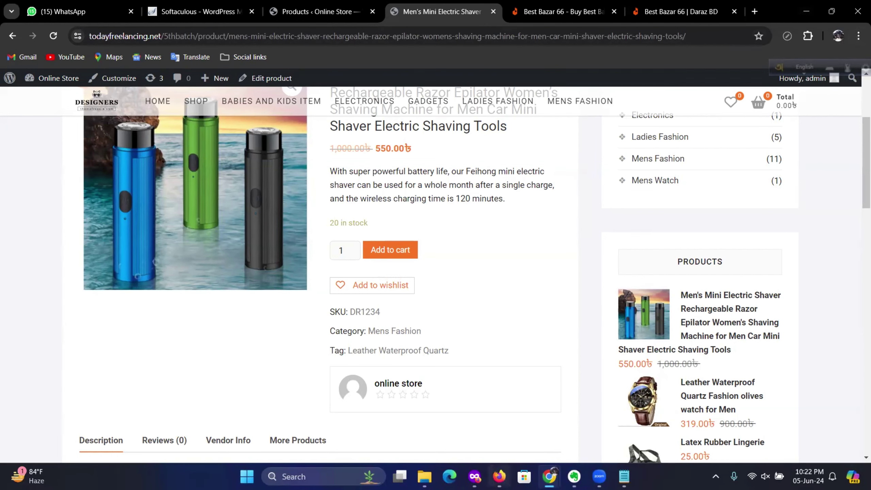
click(231, 34)
click(272, 36)
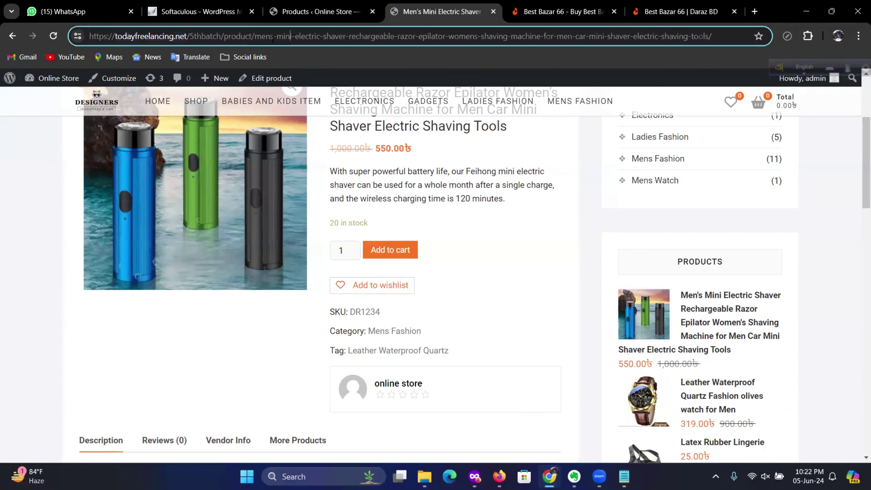
drag(254, 35, 190, 36)
click(255, 36)
drag(222, 35, 91, 37)
key(ctrl+c)
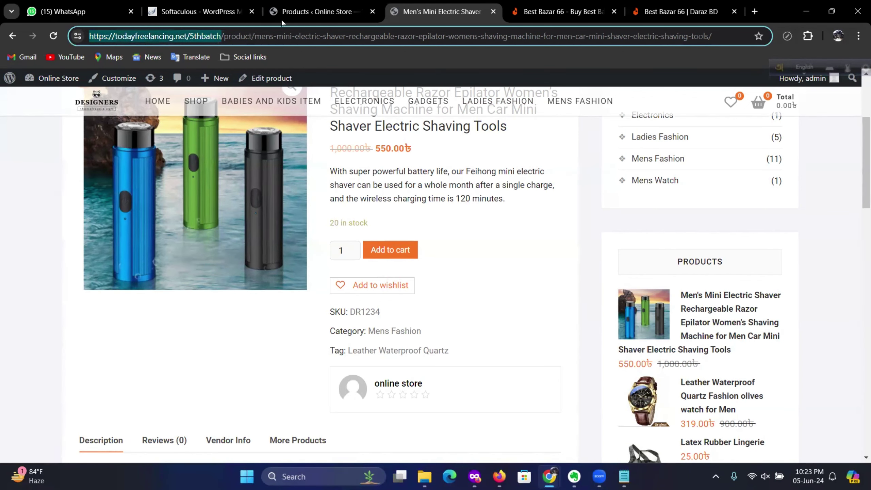
key(alt+Tab)
key(ctrl+t)
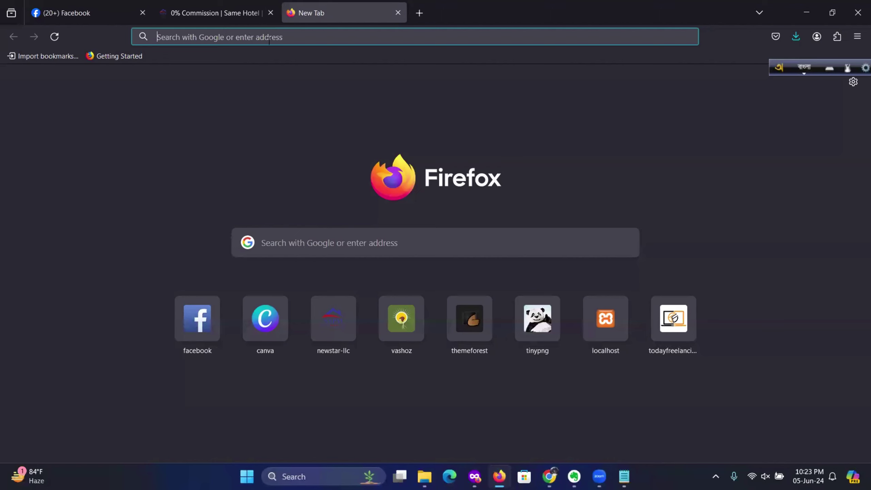
click(269, 38)
key(ctrl+v)
key(Return)
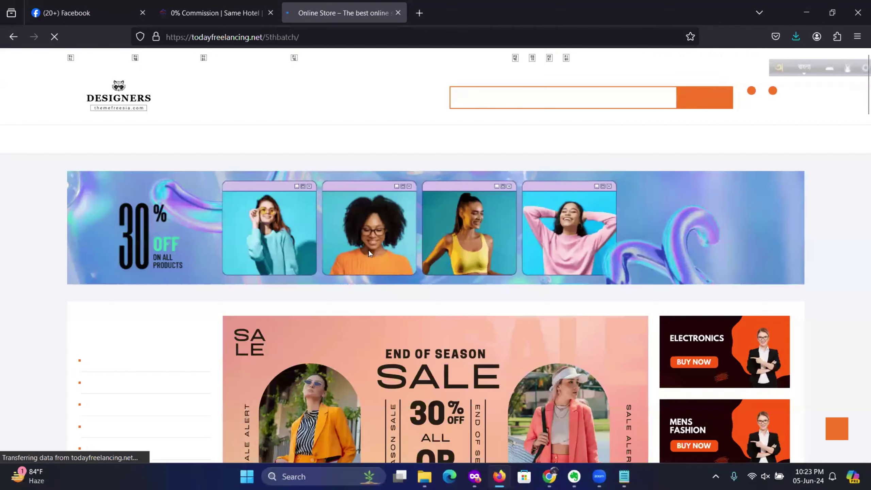
scroll(369, 254, down, 10)
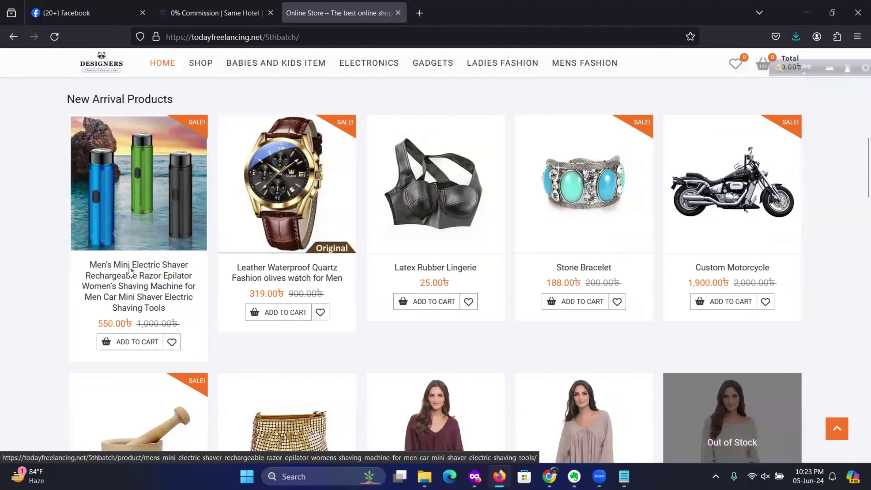
click(130, 272)
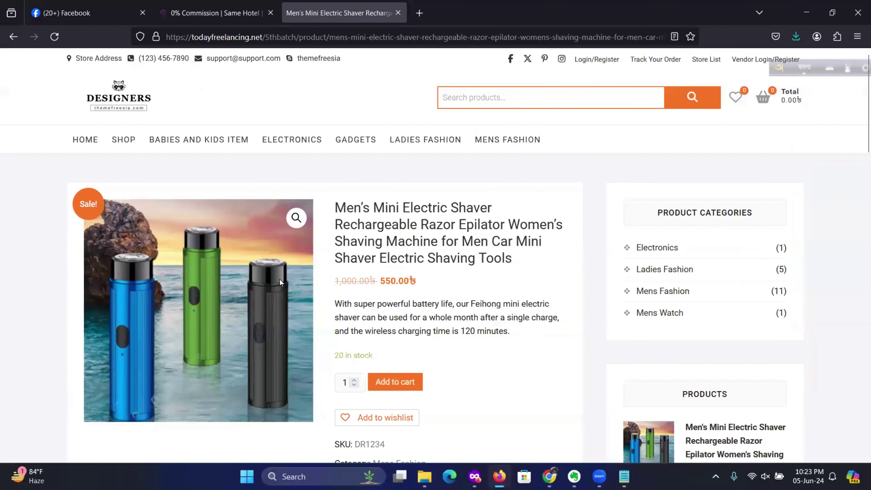
From Store List, open the 'online store' vendor page and review its profile and shaver listing.
click(709, 61)
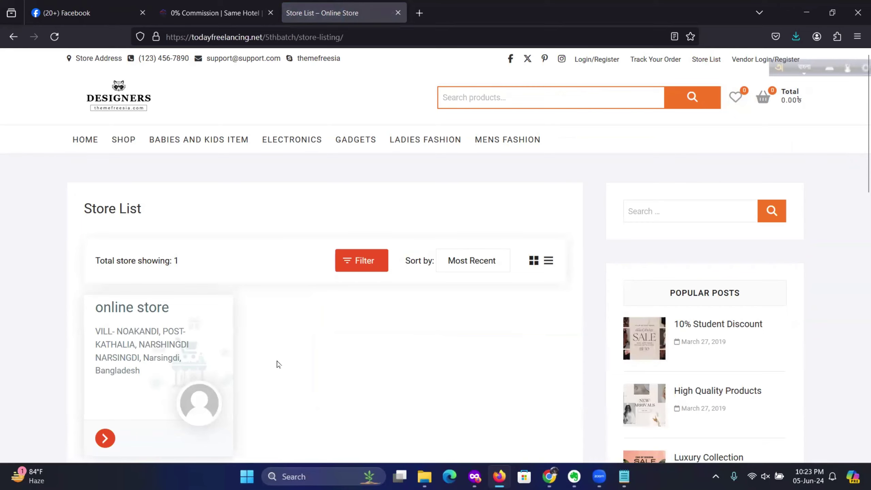
scroll(278, 364, down, 3)
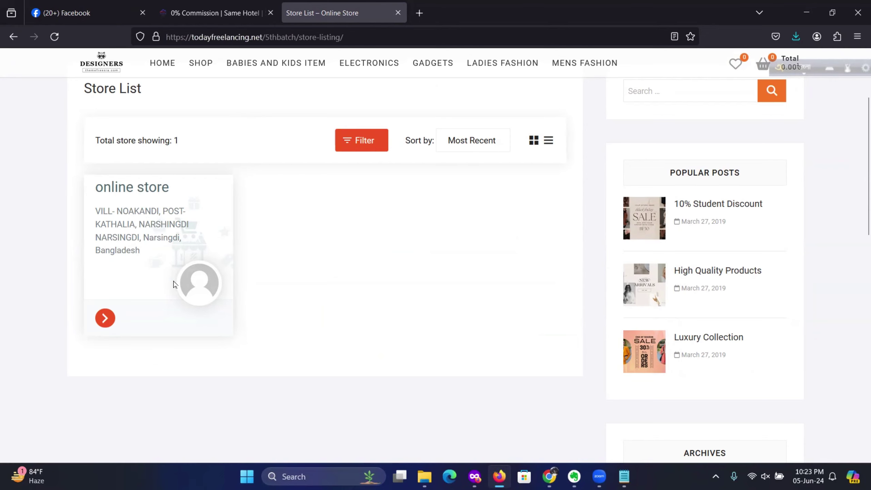
click(141, 190)
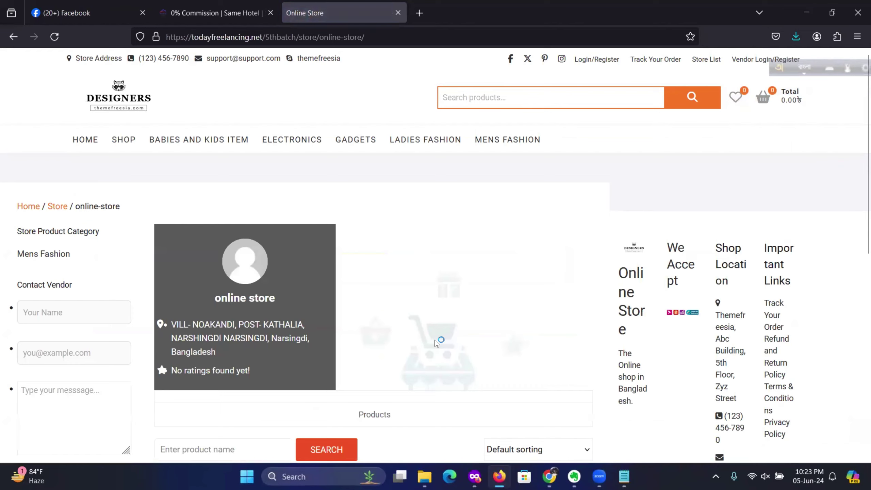
scroll(501, 292, down, 3)
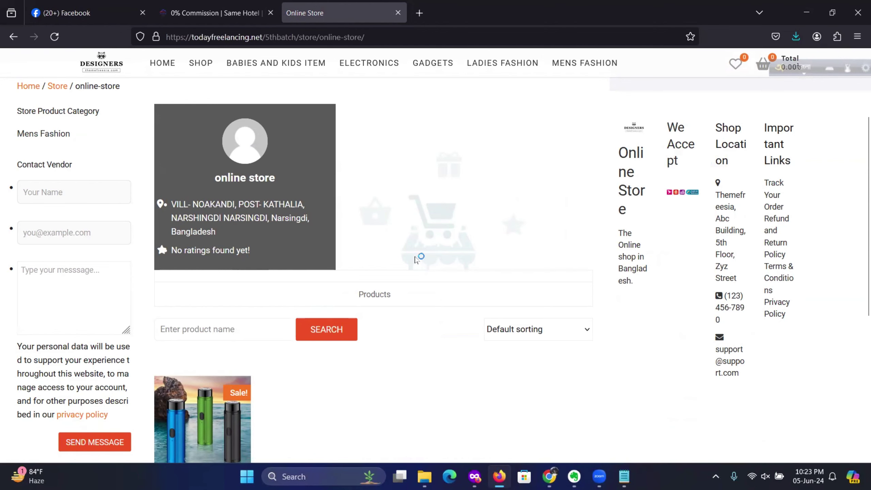
scroll(419, 255, down, 5)
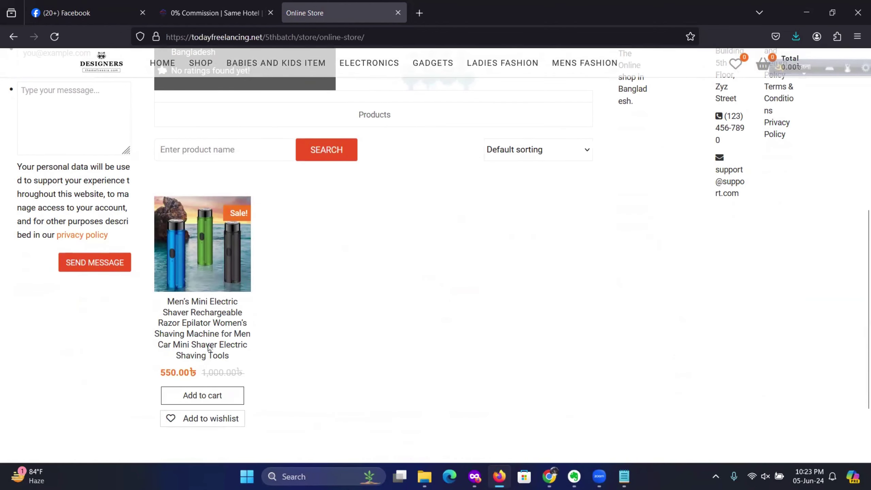
scroll(293, 314, up, 7)
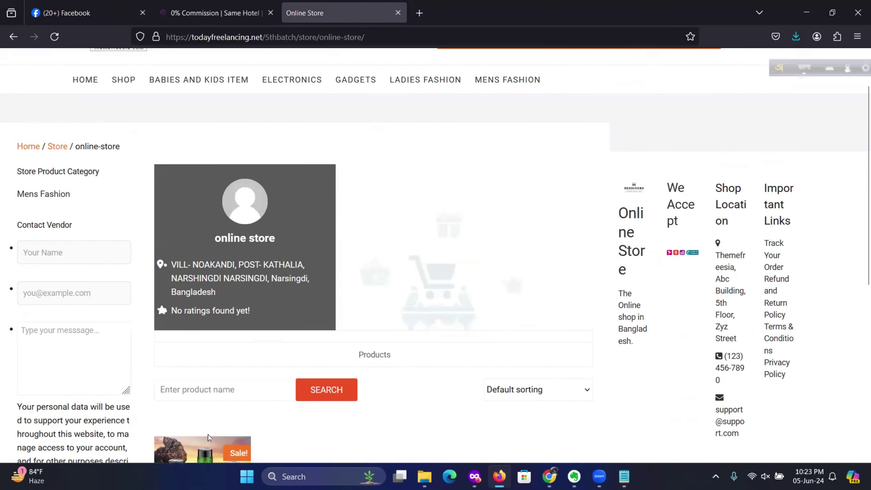
scroll(208, 416, down, 3)
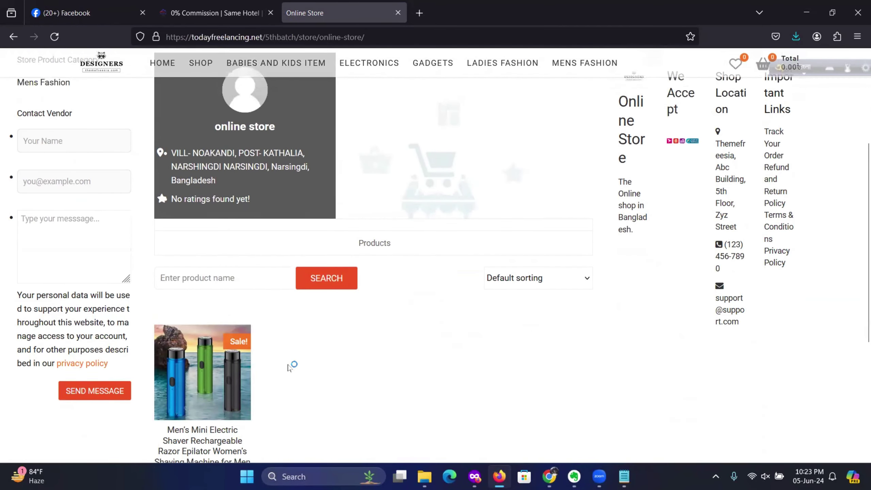
scroll(289, 367, up, 5)
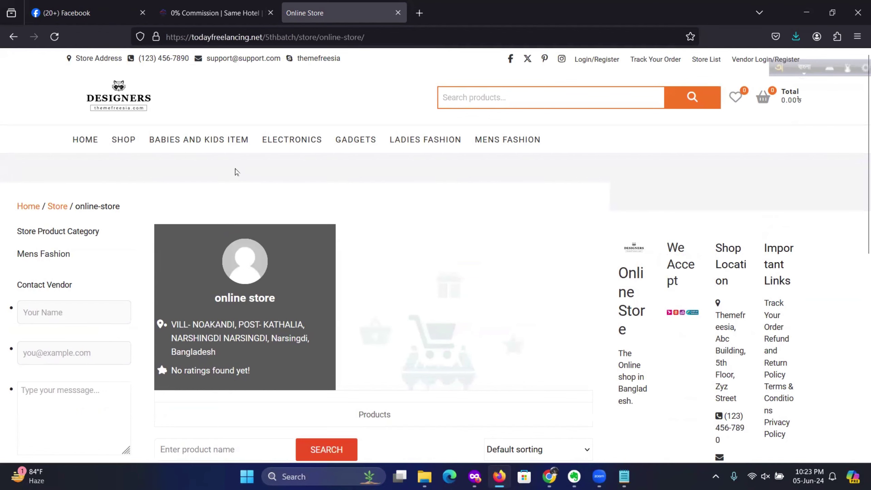
Add the shaver to the cart from New Arrival Products and review the 620.00 cart total.
click(86, 139)
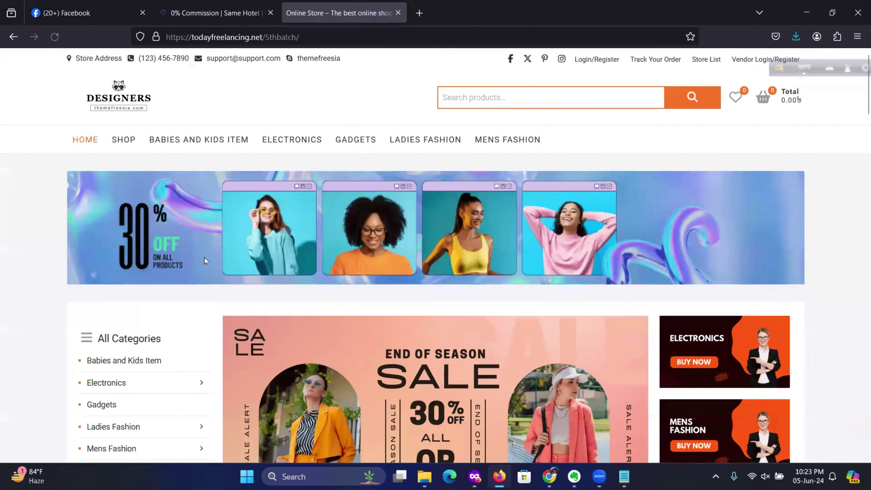
scroll(206, 261, down, 13)
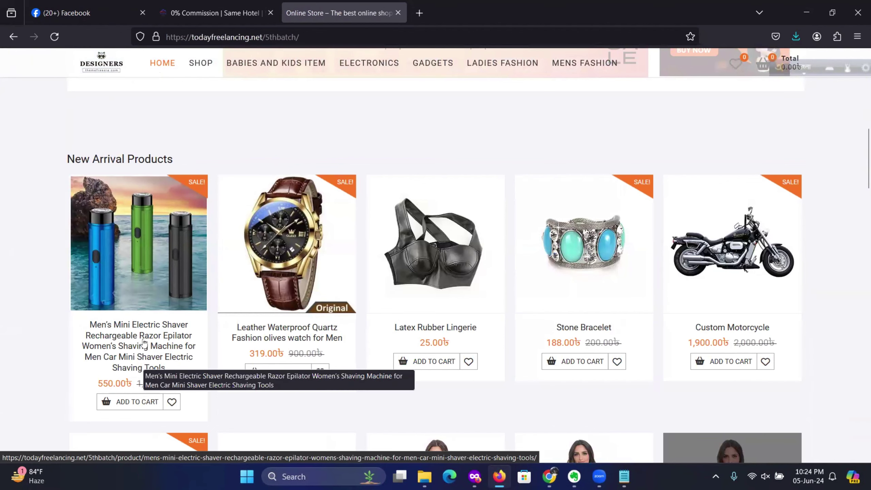
click(125, 404)
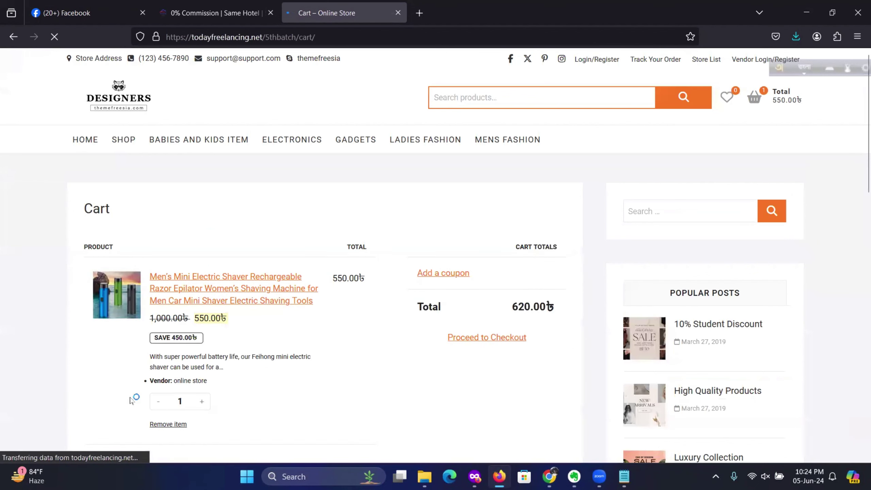
scroll(268, 329, down, 5)
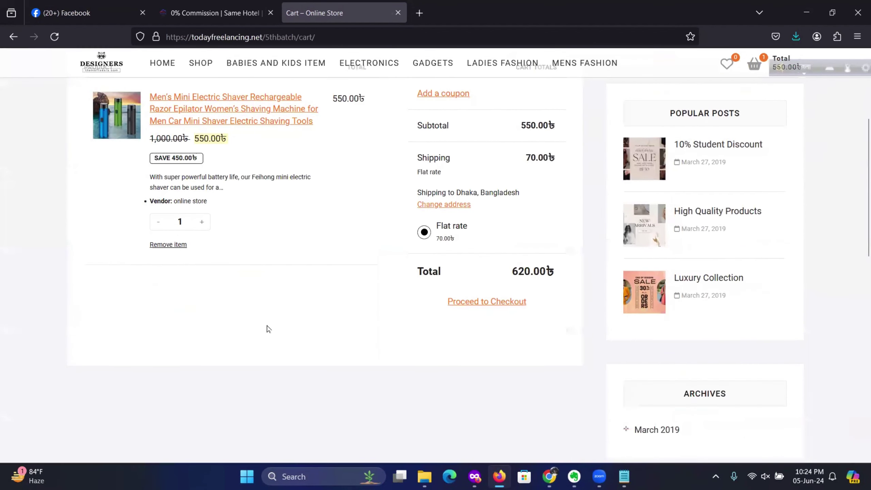
scroll(268, 328, up, 2)
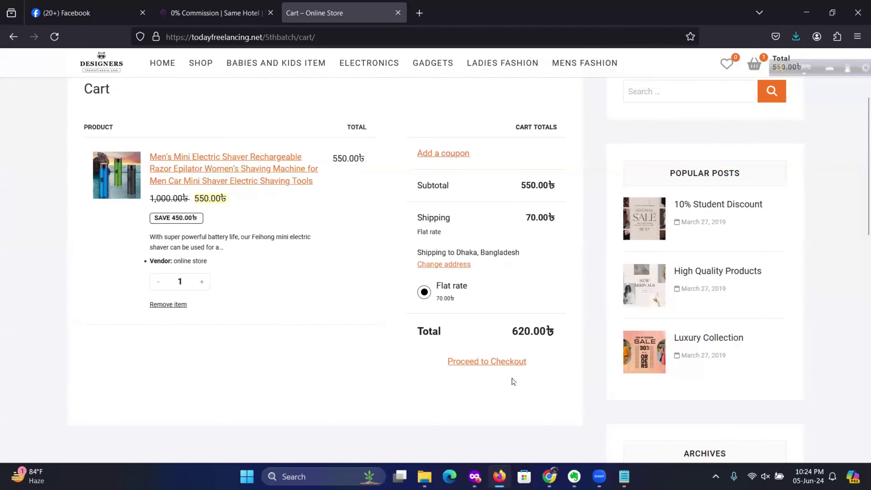
Open the checkout page and switch the keyboard input language from Bengali to English.
click(498, 365)
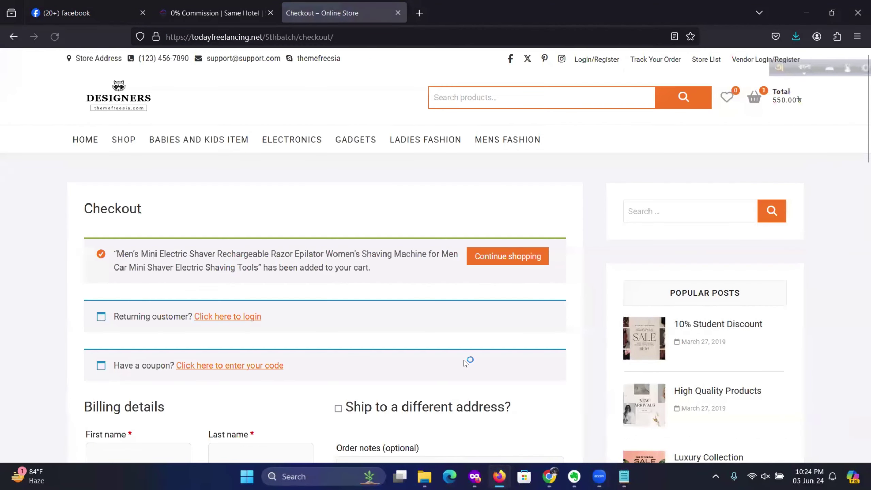
scroll(459, 353, down, 6)
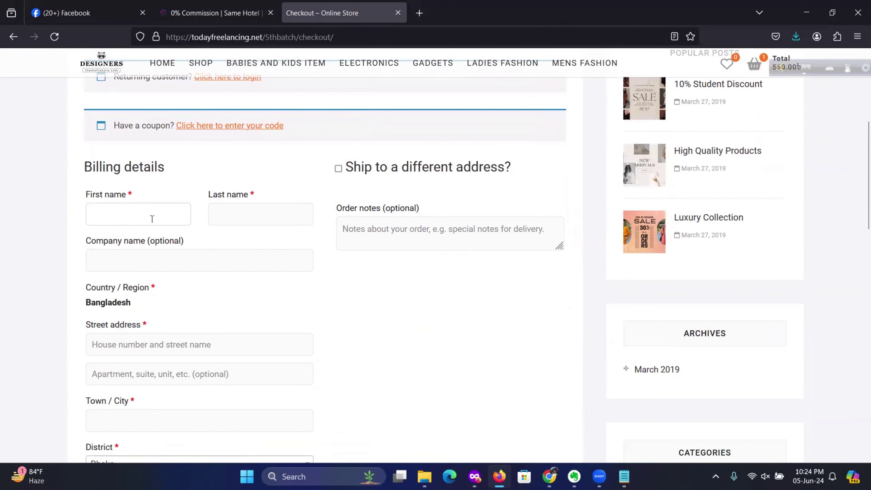
text(fr)
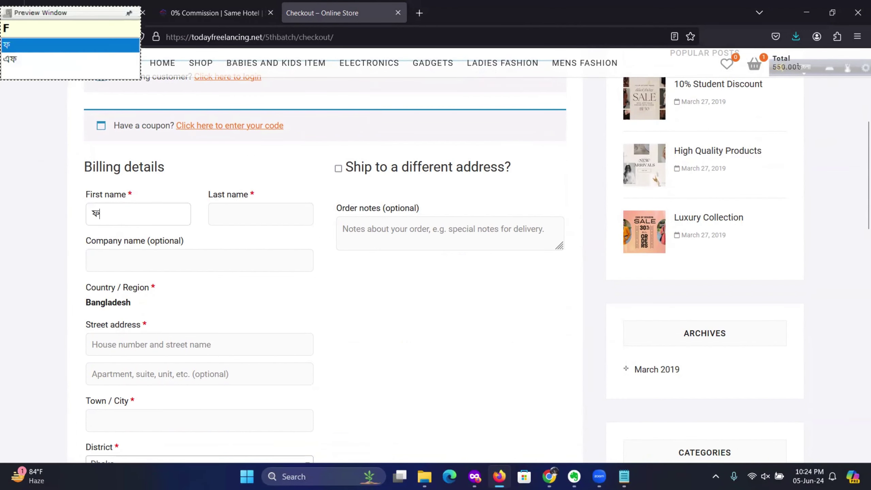
key(Escape)
scroll(208, 159, up, 2)
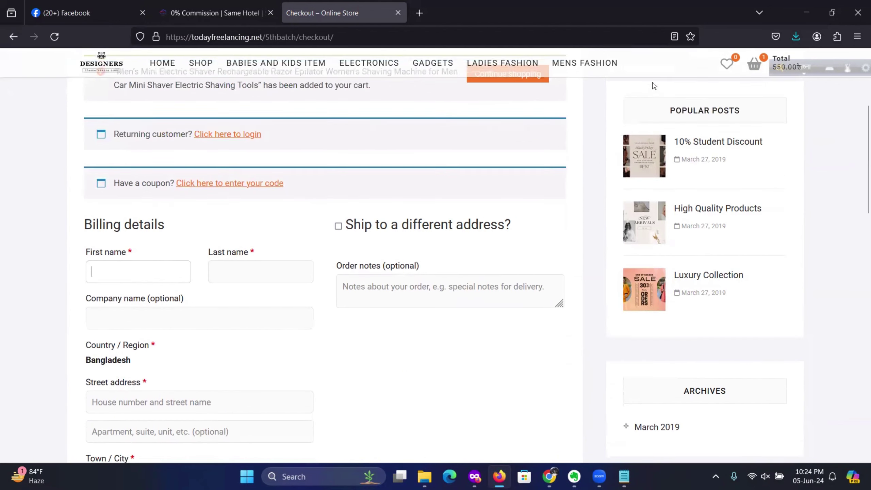
click(811, 71)
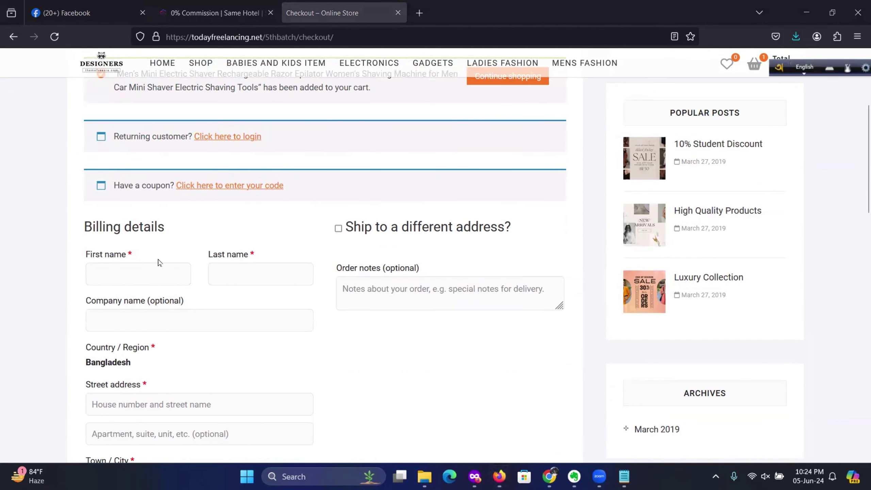
Fill the billing first name, last name, street address and town fields with test values.
click(160, 264)
text(F)
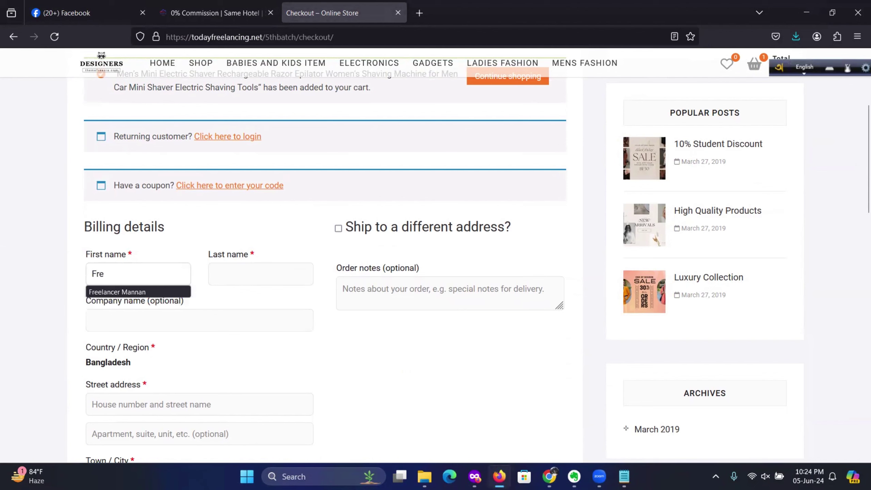
text(re)
key(ctrl+a)
text(t)
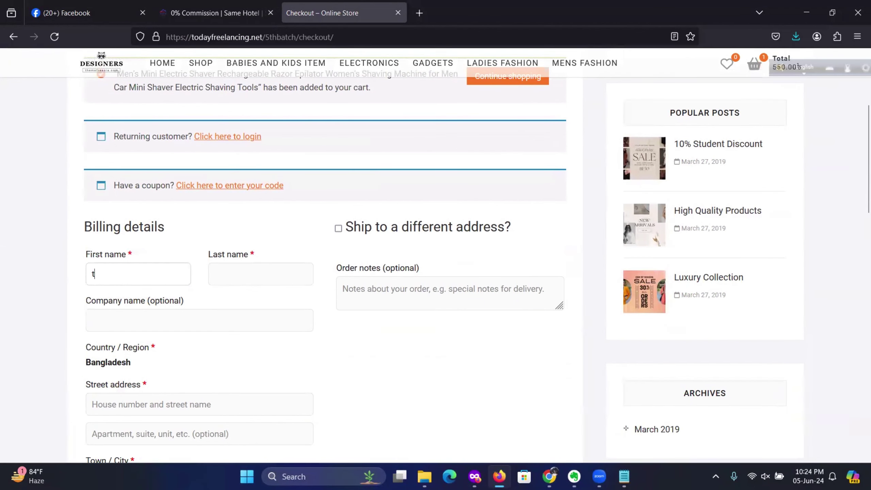
click(280, 275)
text(test)
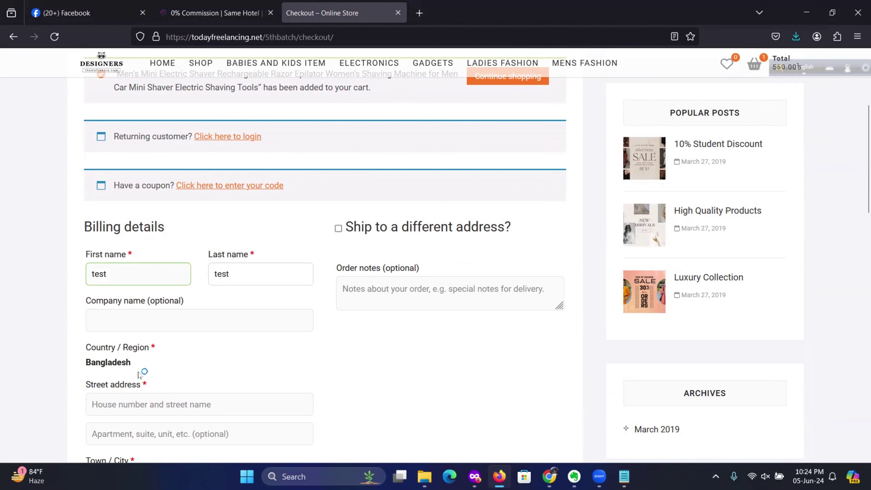
scroll(141, 372, down, 3)
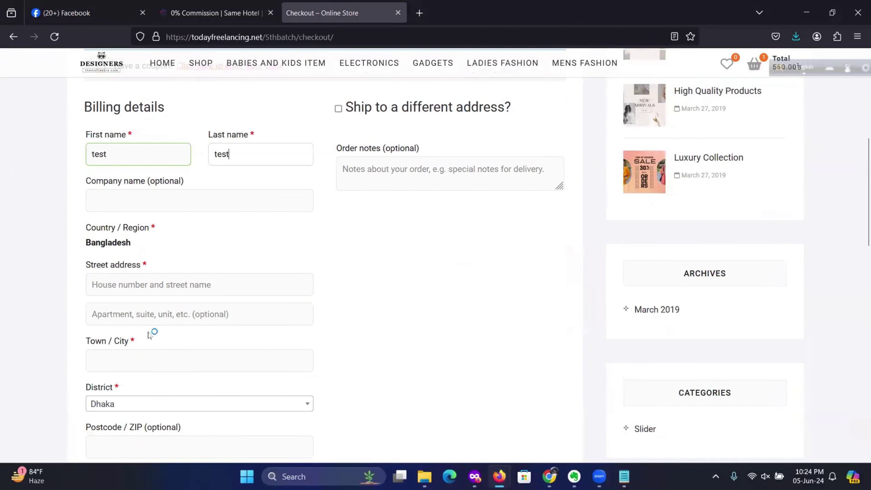
click(139, 286)
text(test)
key(Tab)
text(t)
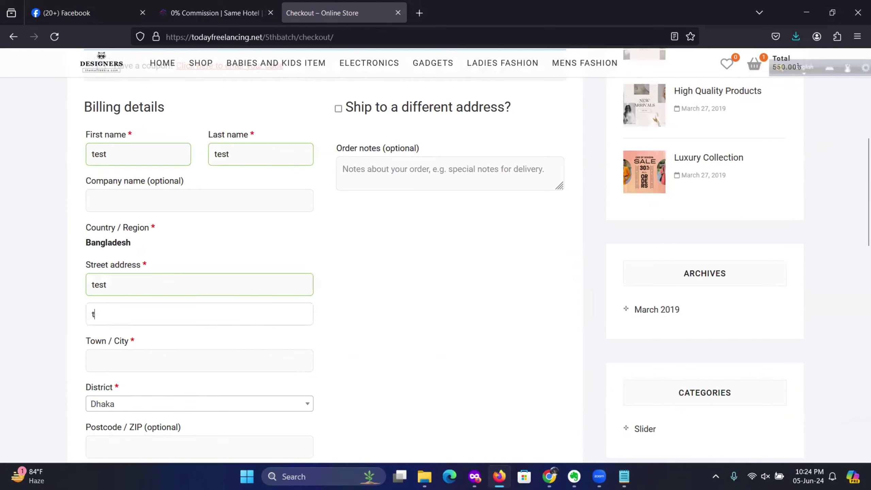
text(est)
click(154, 355)
text(tes)
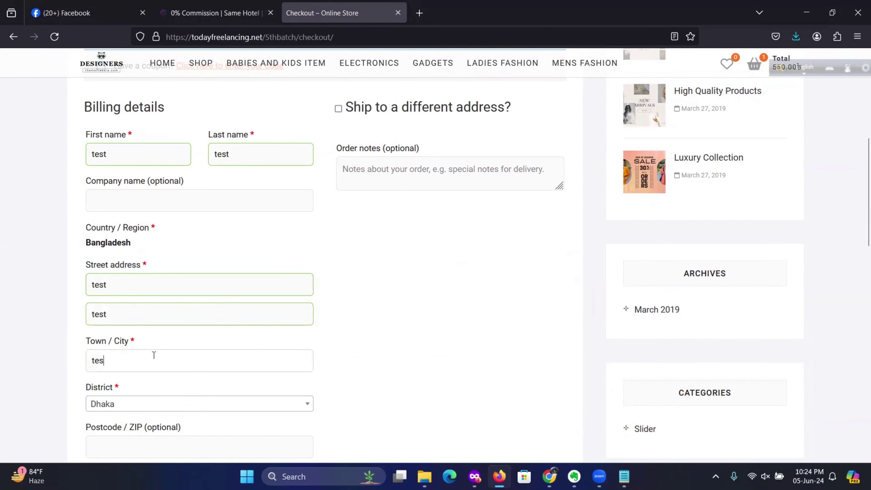
Choose Narsingdi as the district, enter postcode 1111 and fill in the phone number.
scroll(264, 311, down, 3)
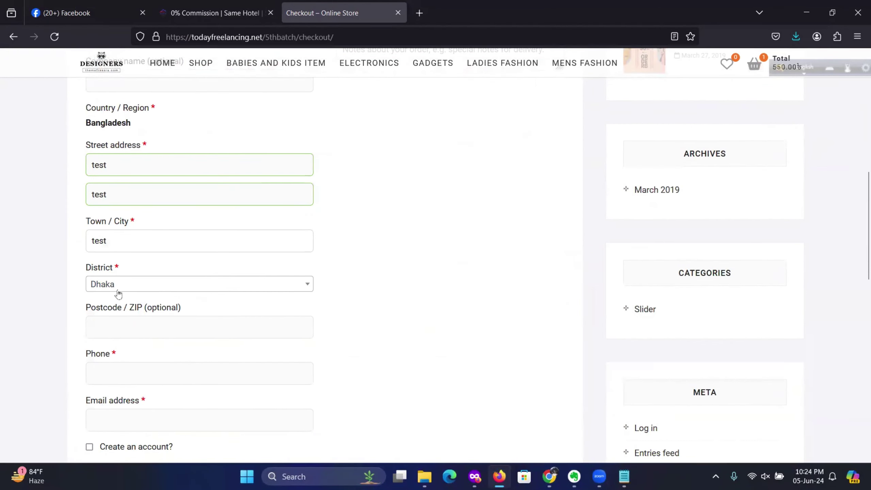
click(252, 286)
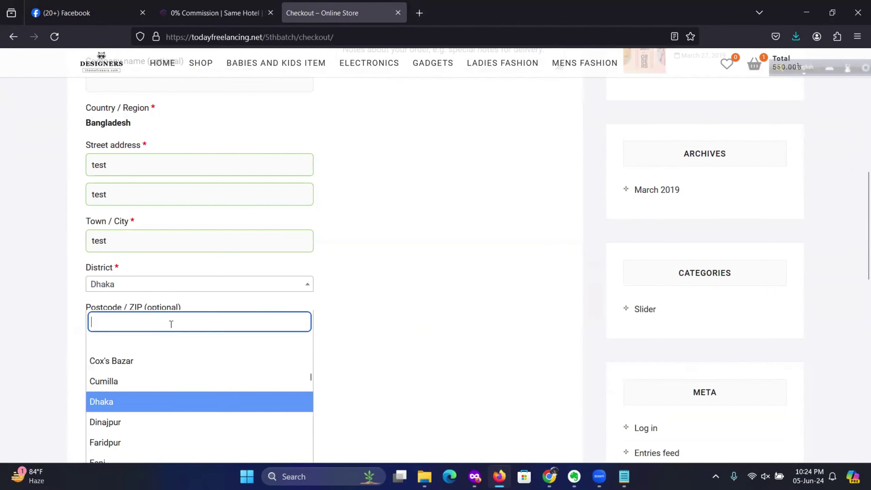
text(nars)
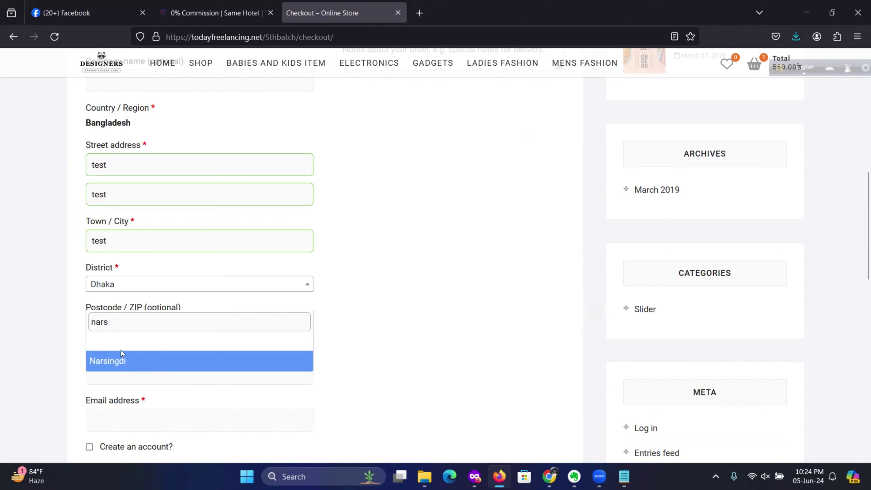
click(120, 362)
scroll(176, 292, down, 2)
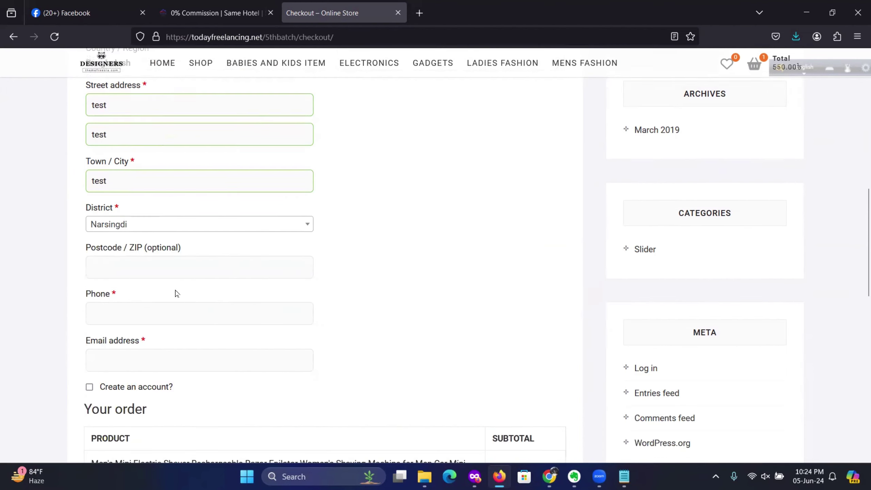
click(141, 261)
text(1111)
click(124, 310)
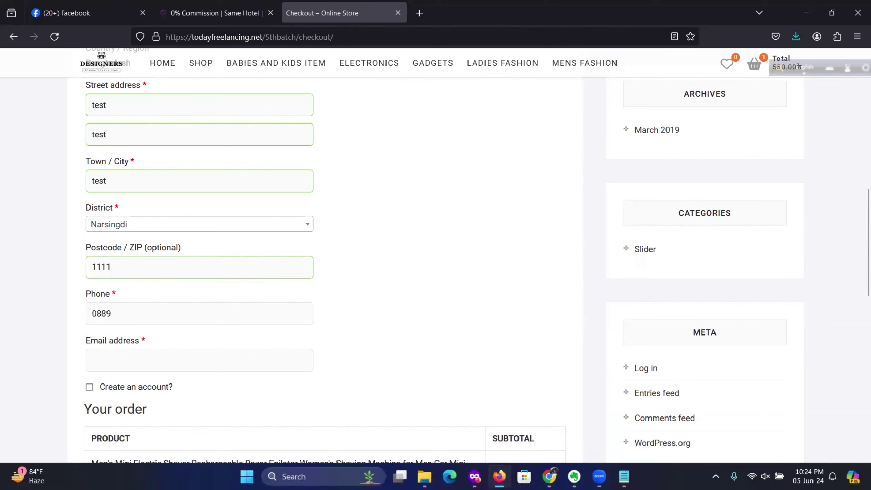
Fill in the billing e-mail address and leave Create an account unchecked.
click(109, 361)
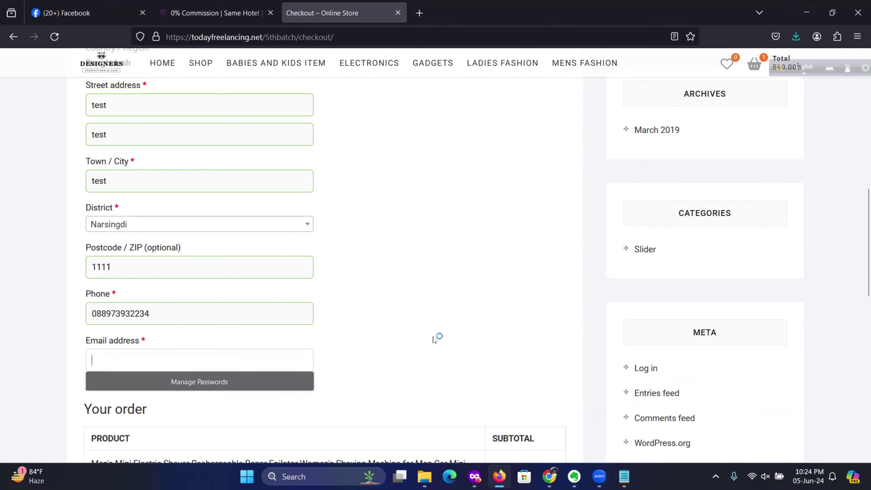
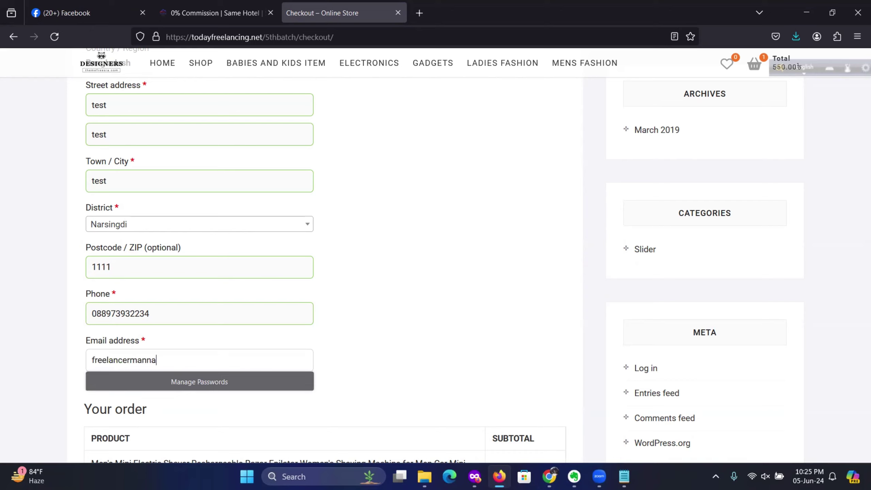
click(453, 317)
scroll(453, 317, down, 3)
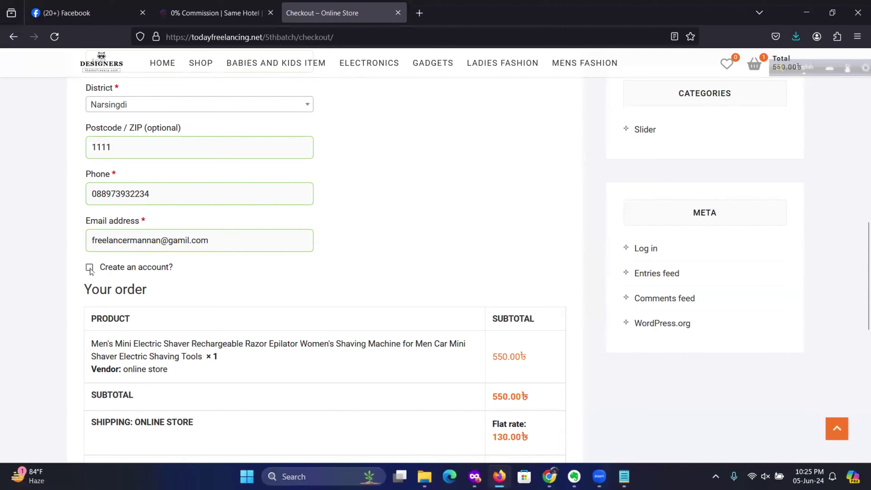
click(90, 268)
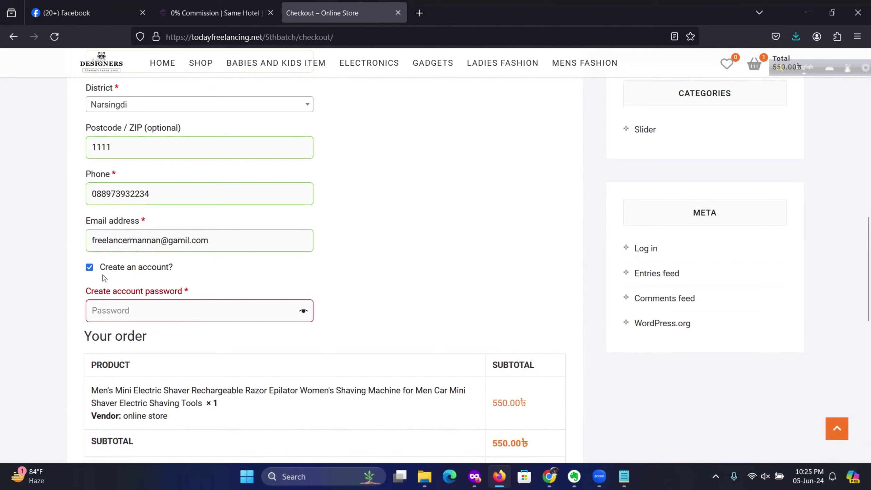
click(89, 267)
scroll(309, 295, down, 2)
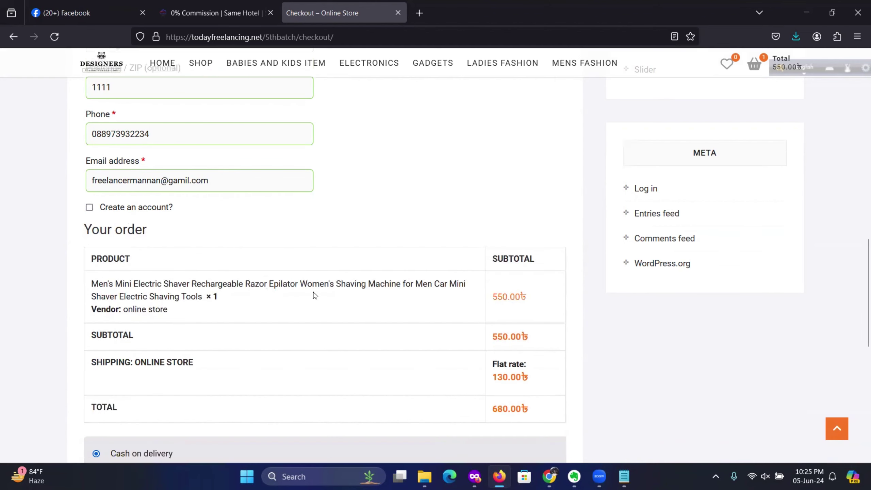
scroll(357, 295, down, 4)
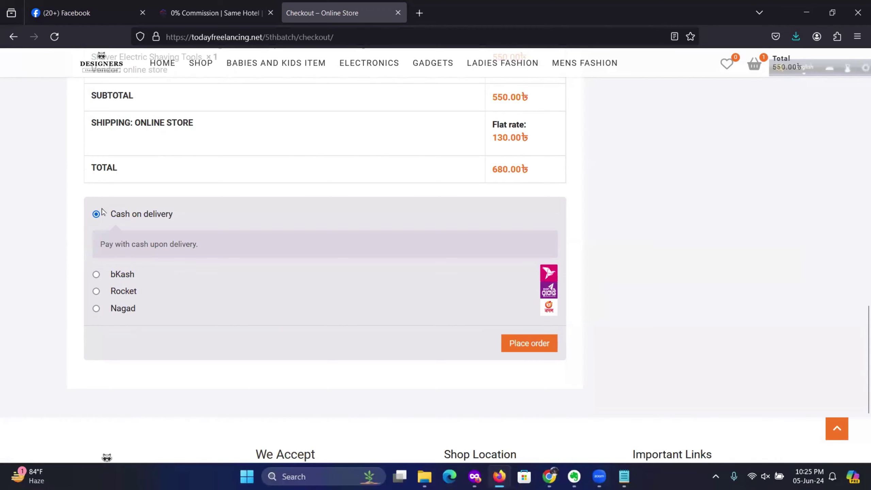
Place the 680.00 cash-on-delivery order, review the order-received page, and minimize Firefox.
click(531, 345)
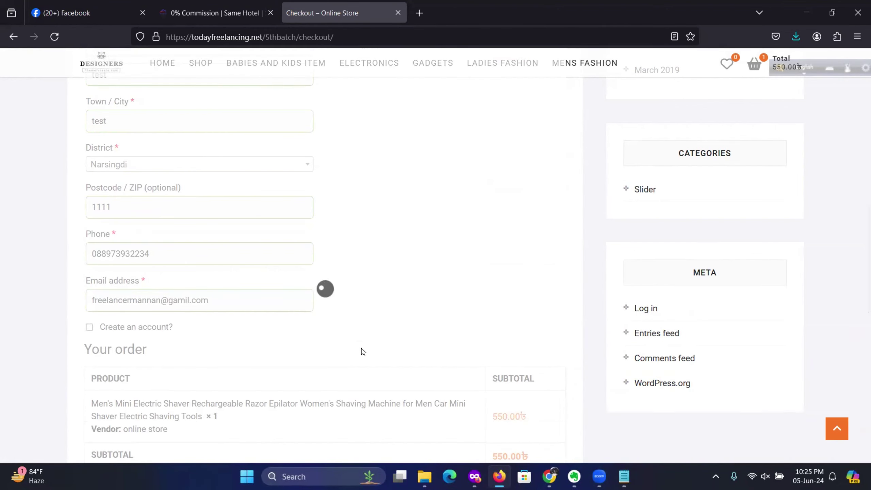
scroll(363, 350, up, 5)
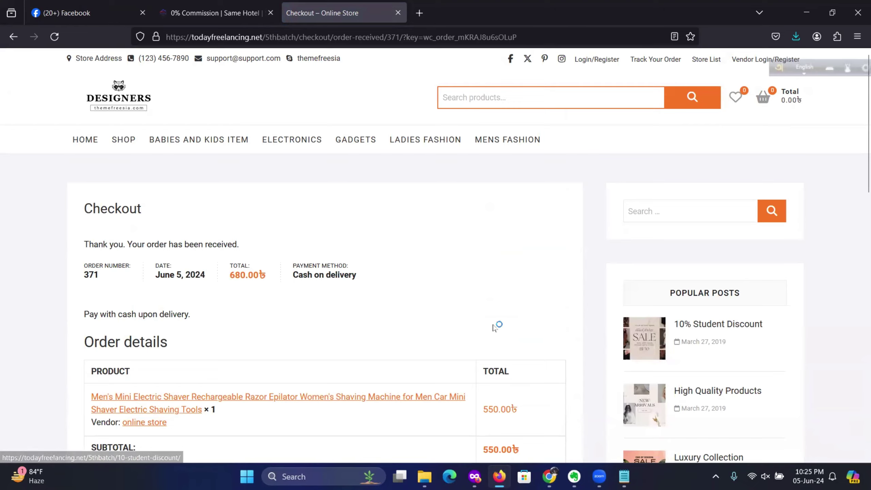
scroll(490, 323, down, 3)
scroll(272, 278, up, 3)
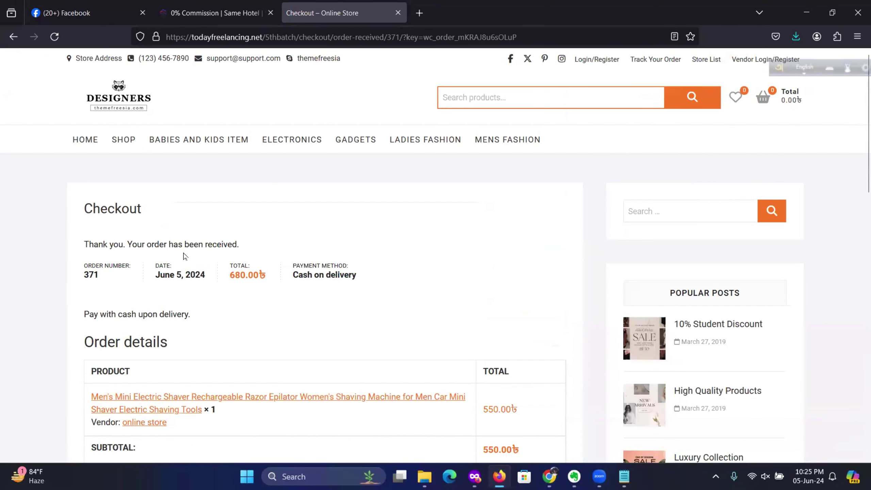
scroll(247, 353, down, 3)
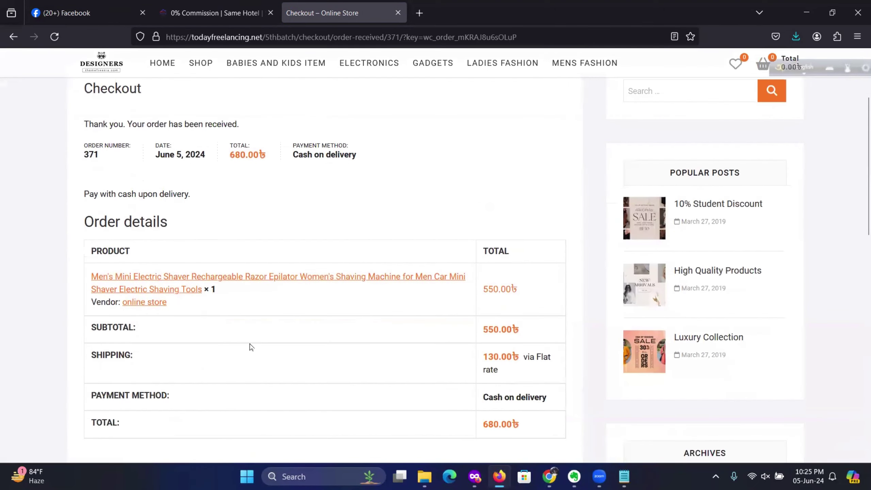
scroll(231, 335, down, 5)
scroll(229, 332, up, 8)
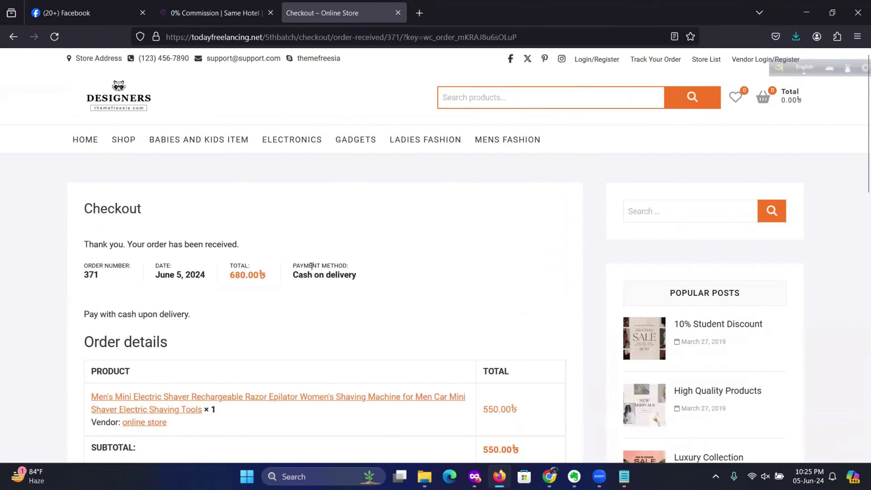
click(806, 9)
Bring the vendor dashboard forward and open Orders, where Order 371 (680.00) shows Processing.
scroll(451, 371, up, 5)
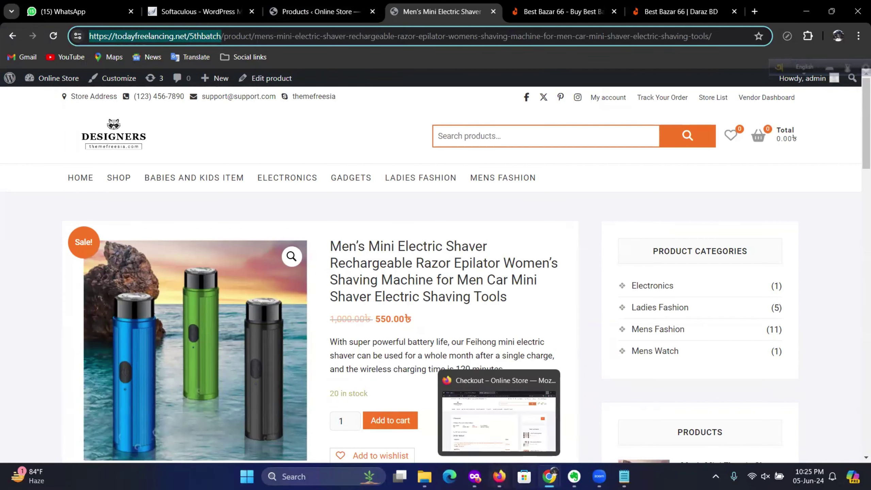
mouse_move(555, 475)
click(591, 415)
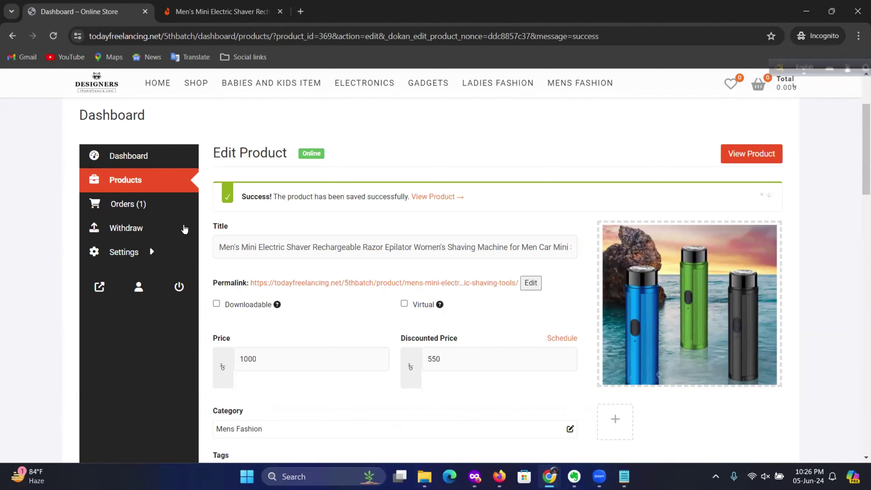
click(139, 206)
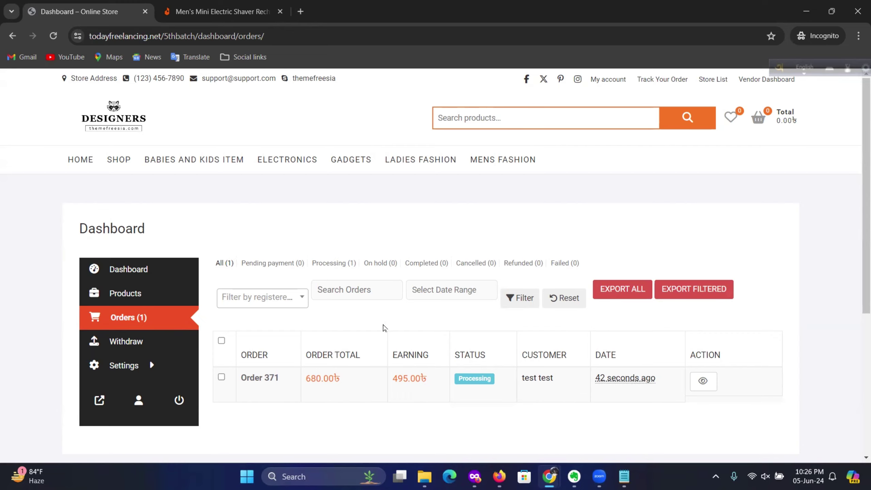
scroll(384, 326, down, 2)
scroll(398, 324, up, 1)
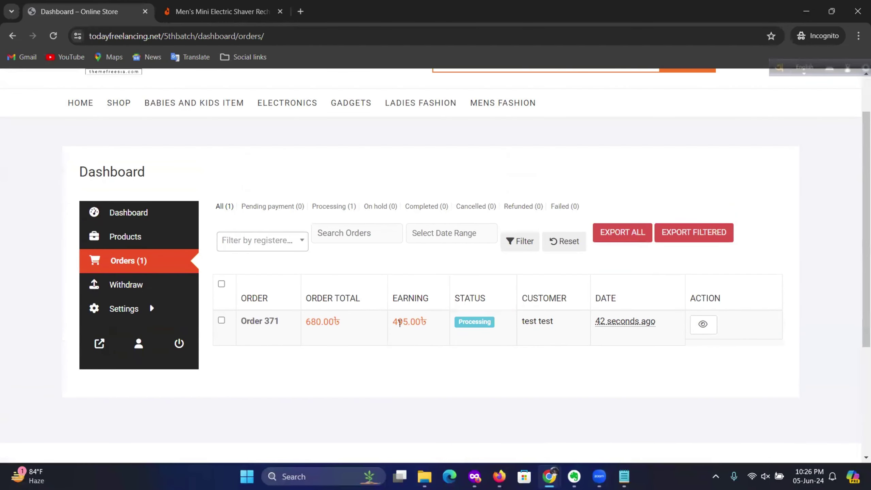
Check the vendor's Withdraw balance of 0.00৳, then switch to the admin browser window.
click(140, 284)
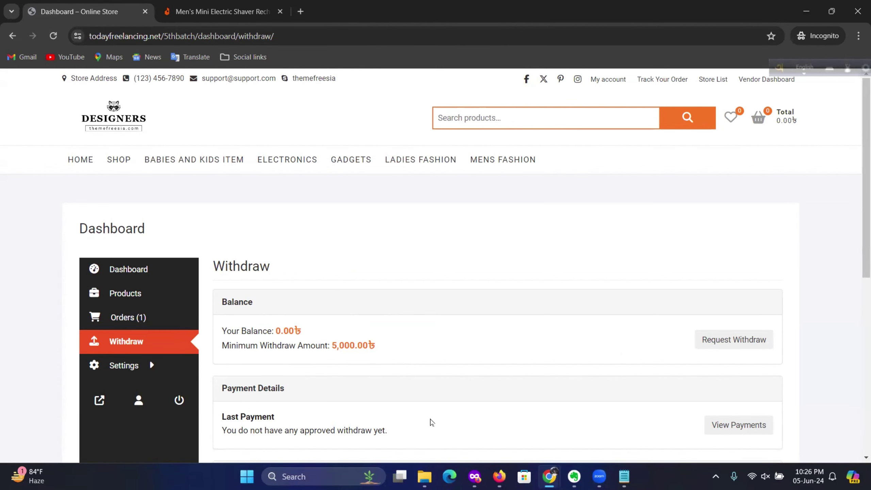
key(alt+Tab)
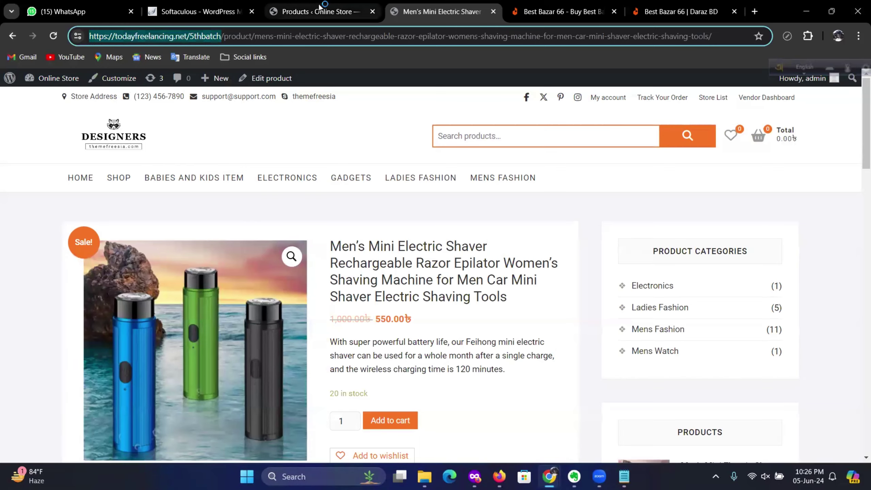
Show the WooCommerce All Products list with the published shaver at 550.00.
click(321, 10)
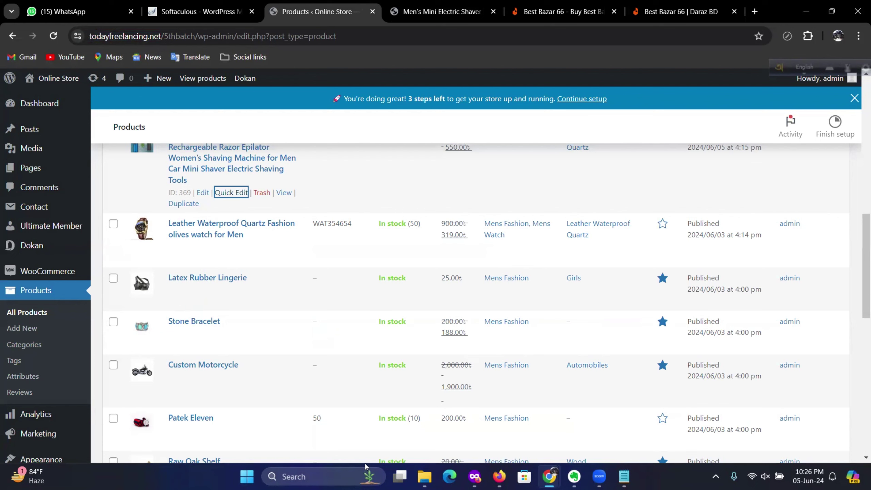
click(365, 463)
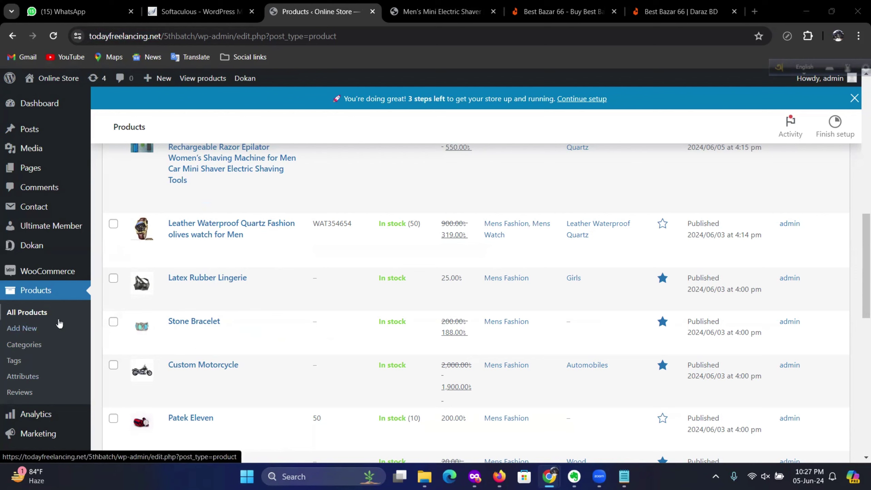
mouse_move(68, 276)
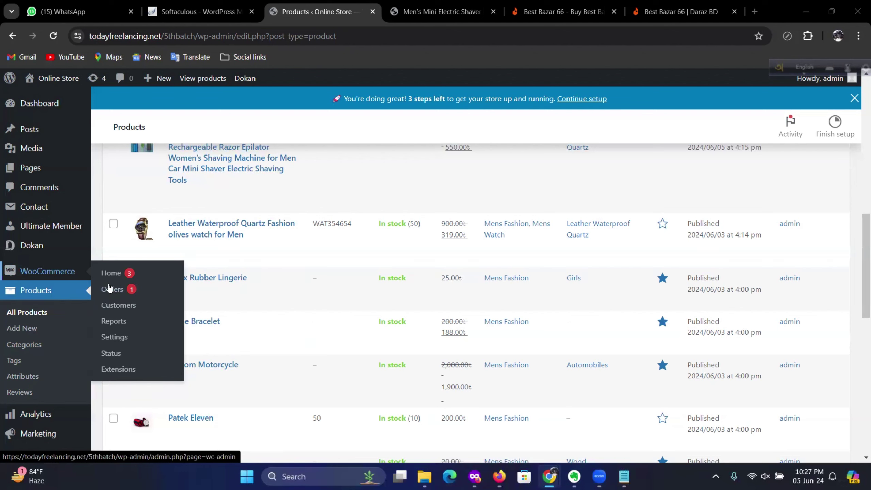
Change order #371's status to Completed and update it, then return to the shaver product page.
click(123, 290)
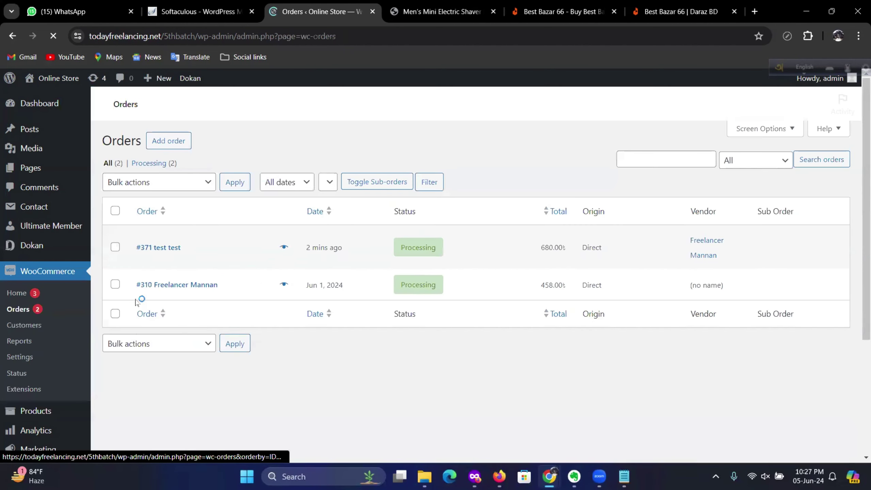
scroll(343, 336, down, 3)
scroll(342, 336, down, 4)
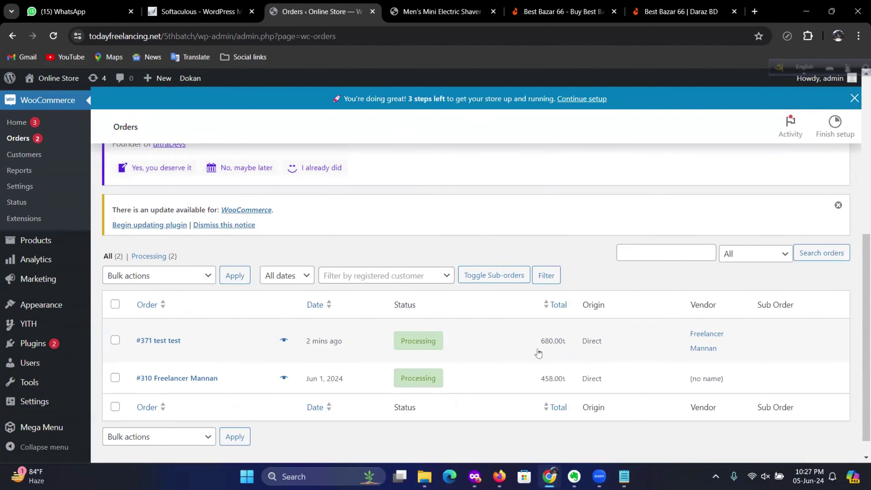
click(165, 340)
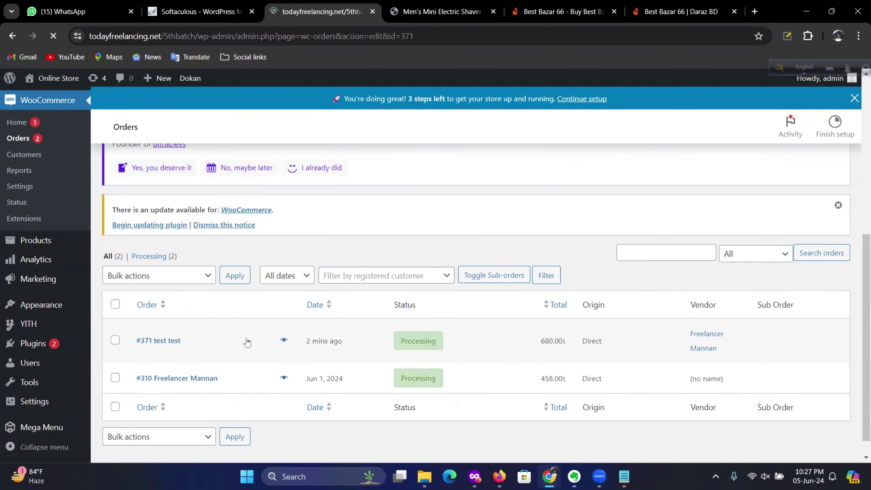
scroll(264, 336, down, 10)
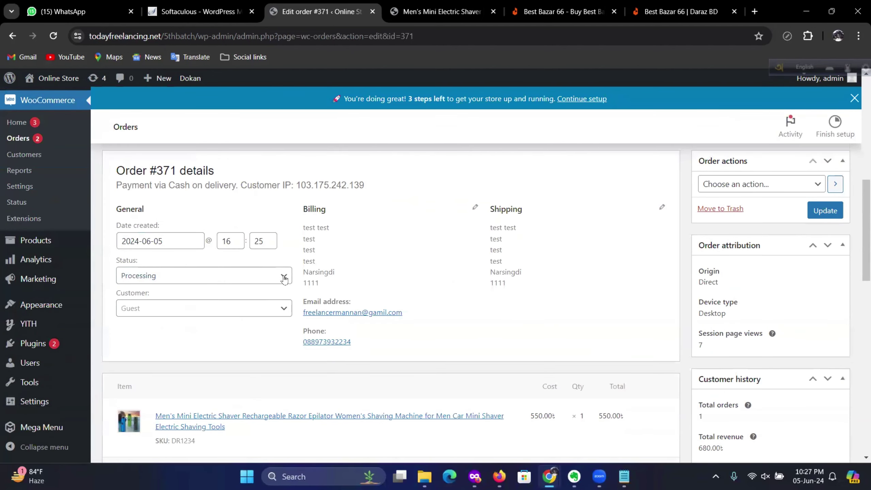
click(284, 277)
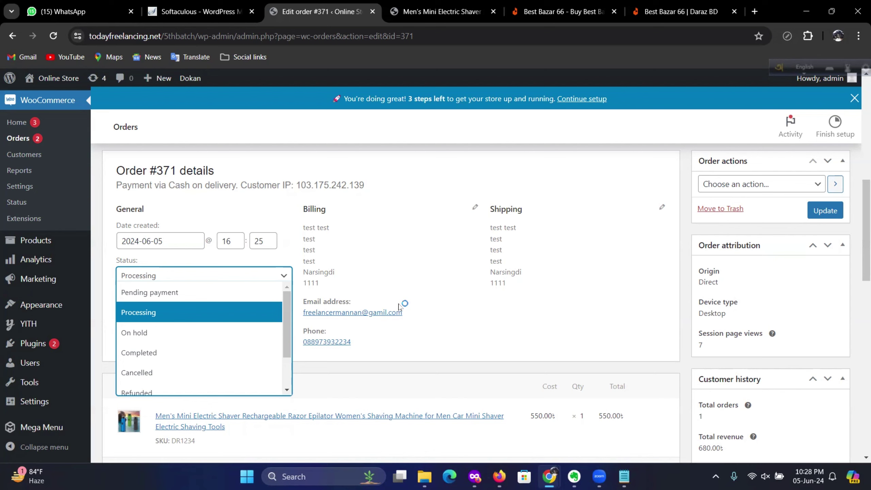
click(155, 353)
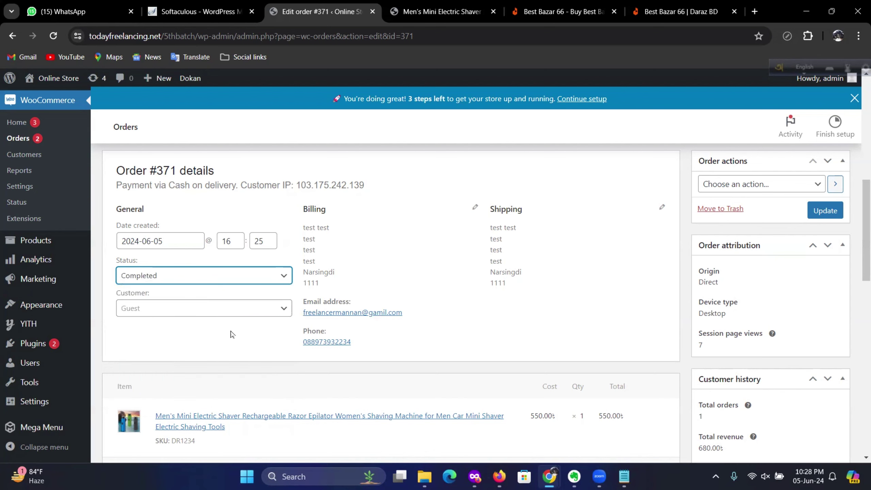
click(830, 210)
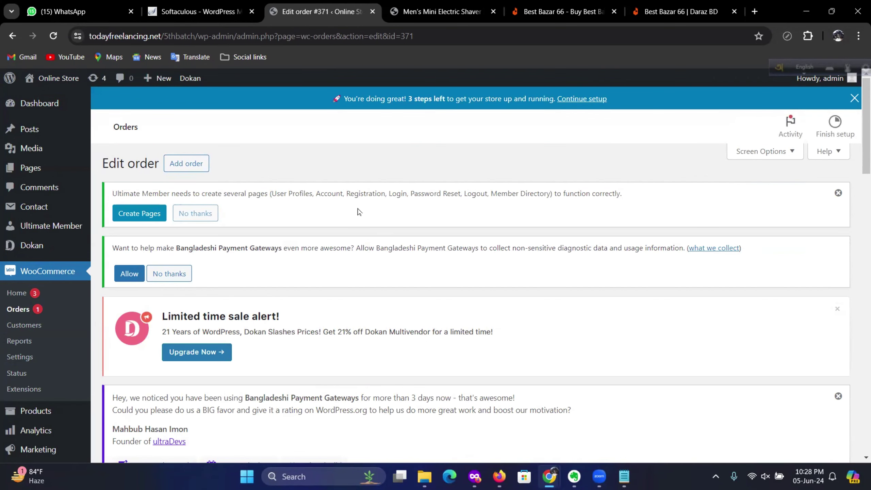
click(433, 8)
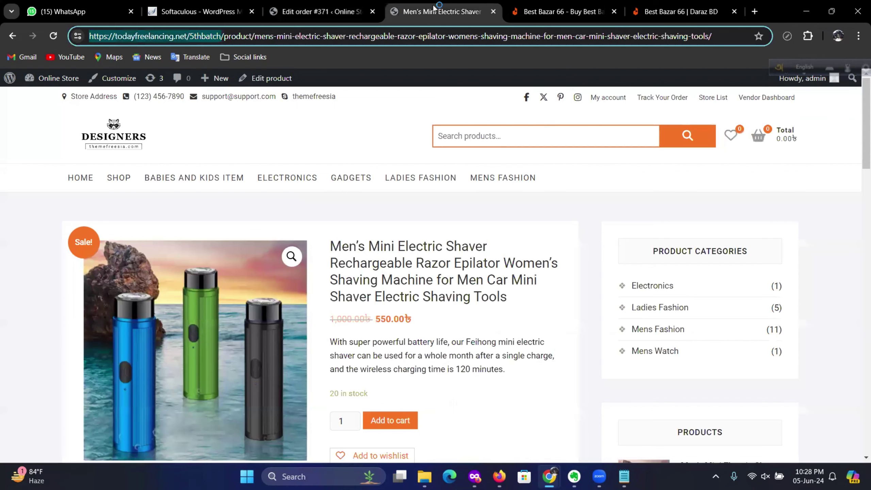
Reload the vendor's Withdraw page to see 495.00৳, and confirm Order 371 shows Completed.
click(314, 11)
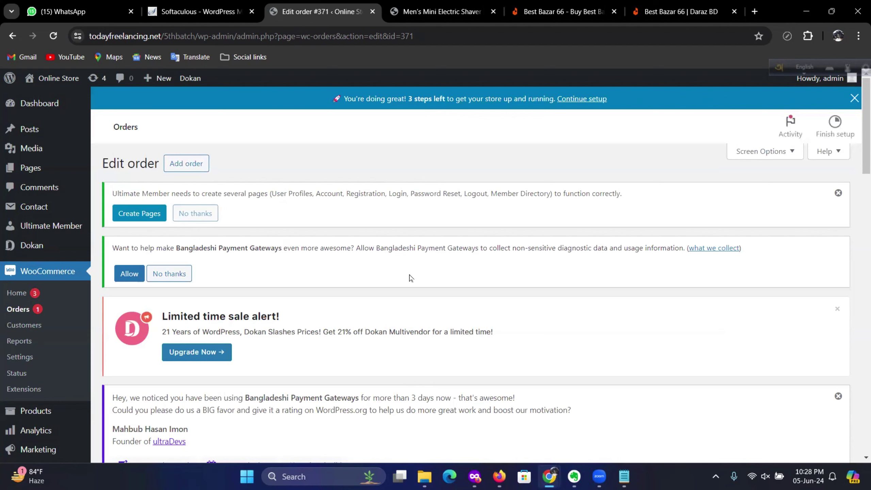
key(alt+Tab)
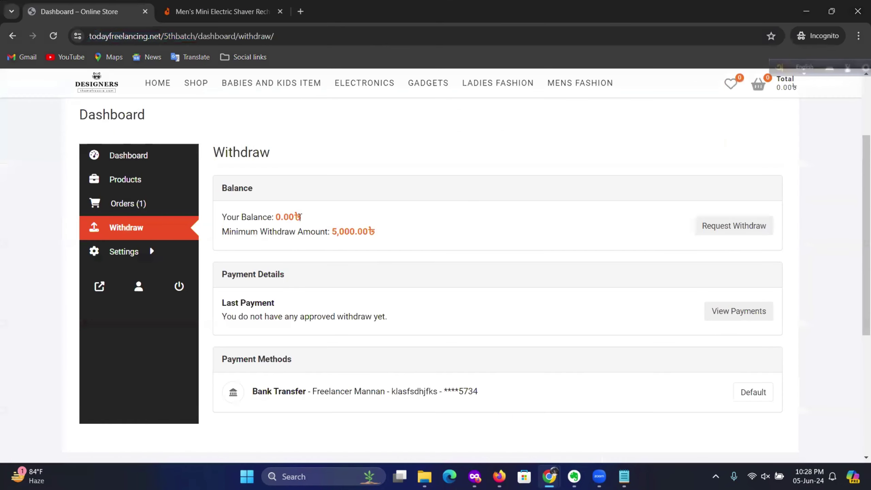
click(53, 36)
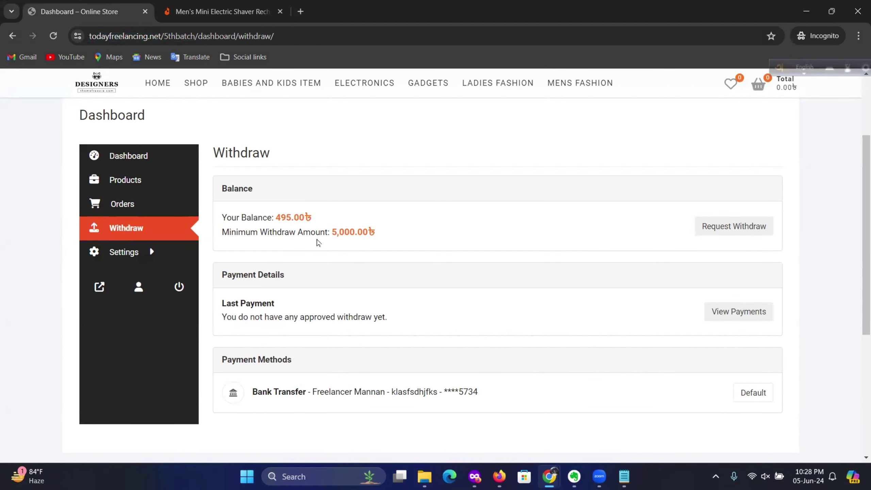
click(135, 207)
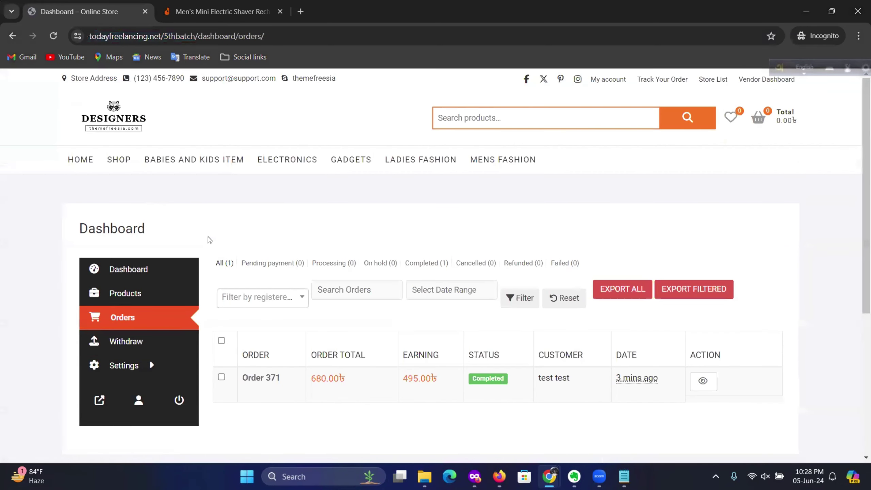
scroll(502, 336, down, 1)
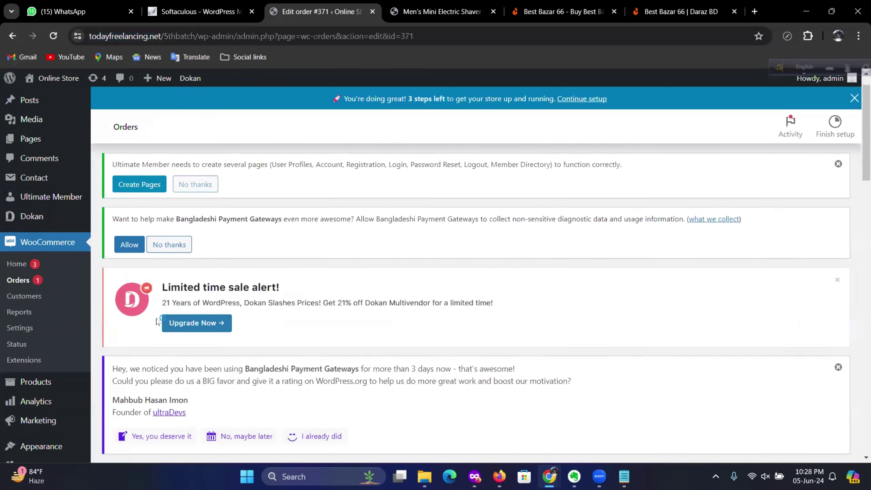
Open Dokan > Dashboard in WP admin and review 680.00 net sales and 185.00 commission.
scroll(161, 305, down, 1)
scroll(161, 305, up, 1)
scroll(161, 305, down, 6)
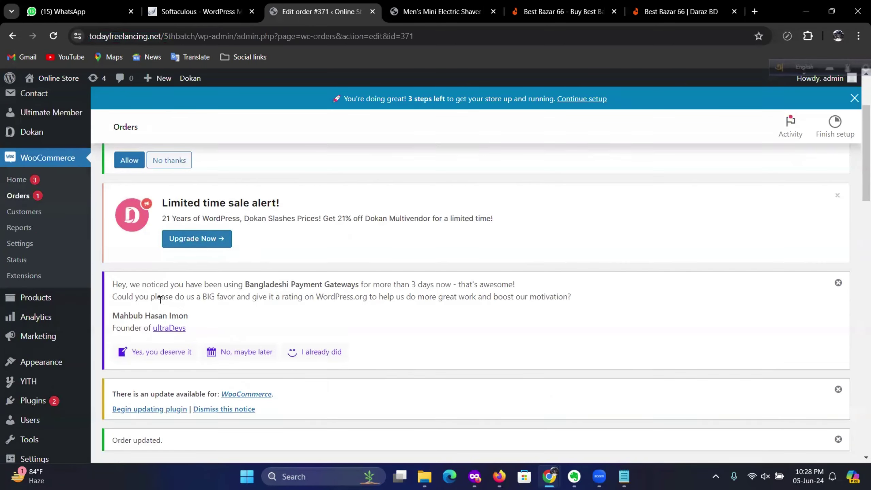
scroll(160, 301, up, 6)
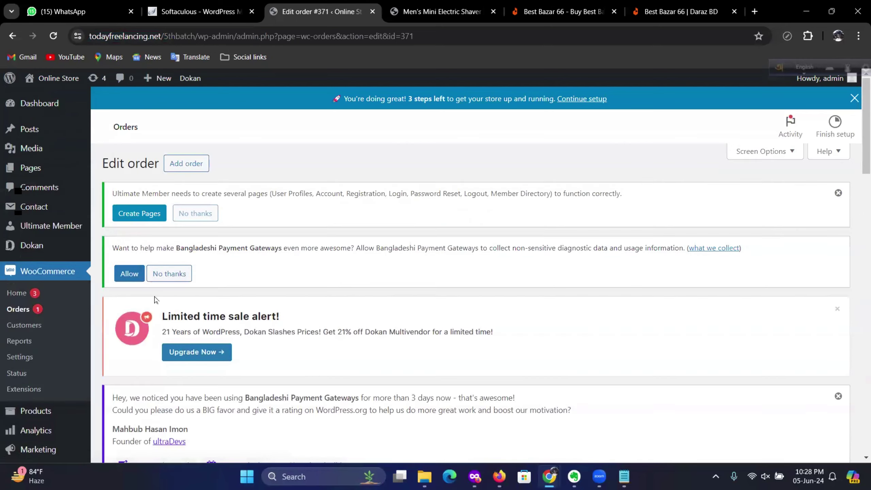
mouse_move(32, 246)
click(119, 246)
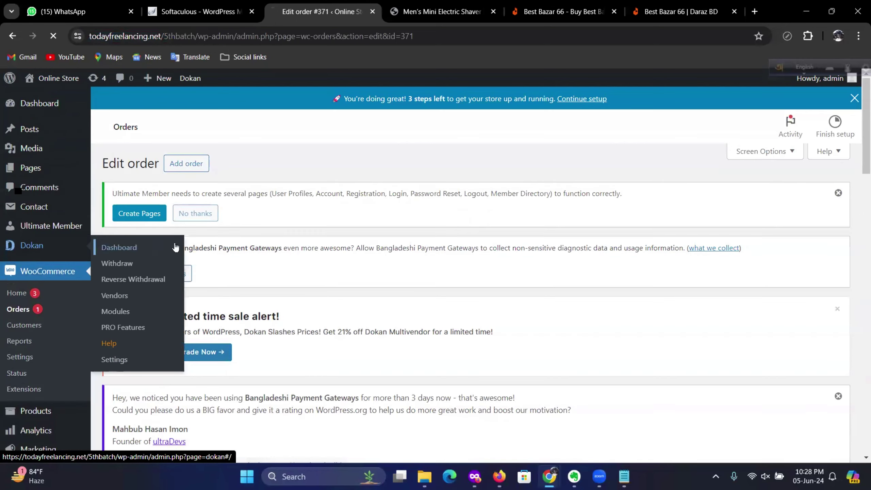
scroll(245, 263, down, 10)
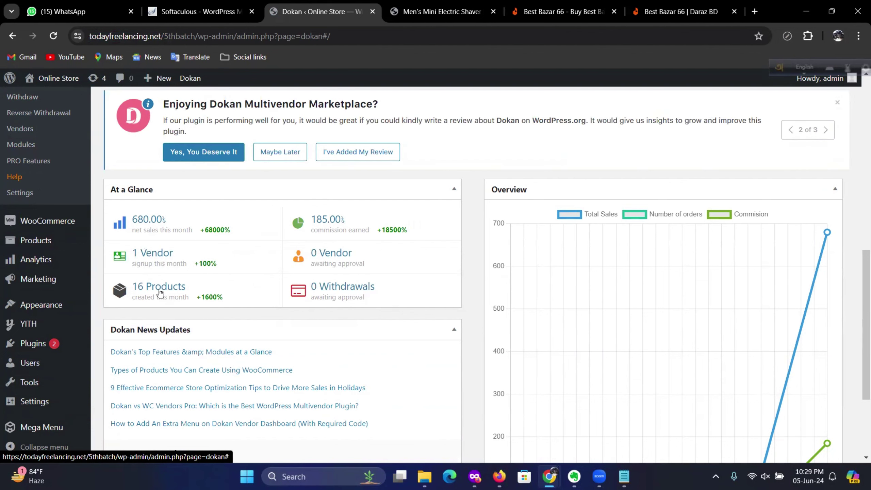
scroll(160, 292, down, 4)
scroll(637, 278, up, 2)
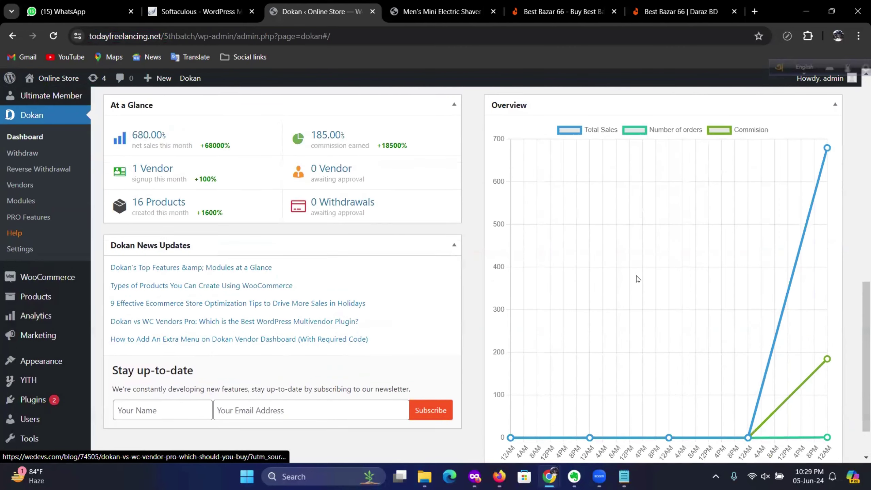
mouse_move(827, 151)
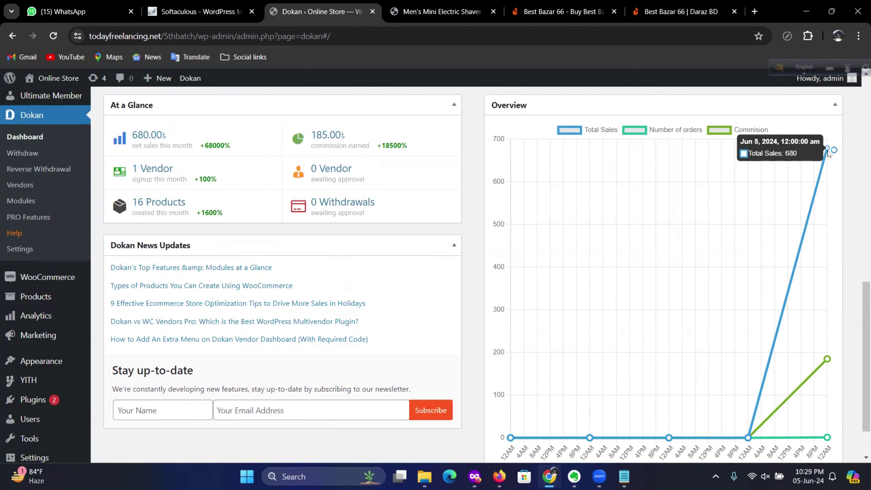
scroll(449, 301, down, 2)
scroll(274, 386, up, 5)
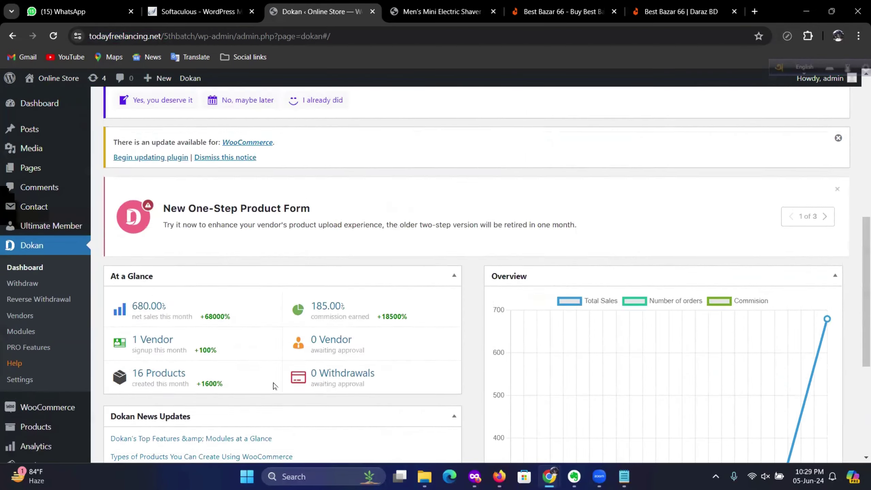
scroll(274, 386, up, 5)
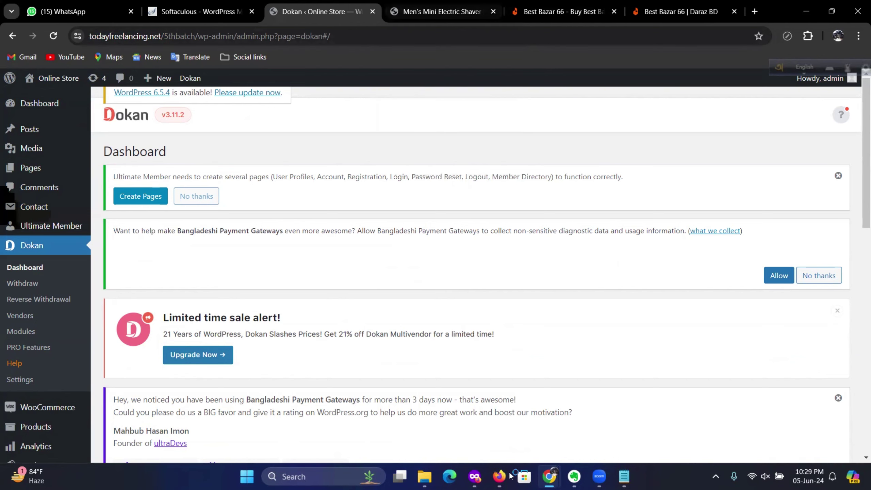
In the incognito vendor window, open Settings > Store with the empty banner and store name 'online store'.
mouse_move(549, 476)
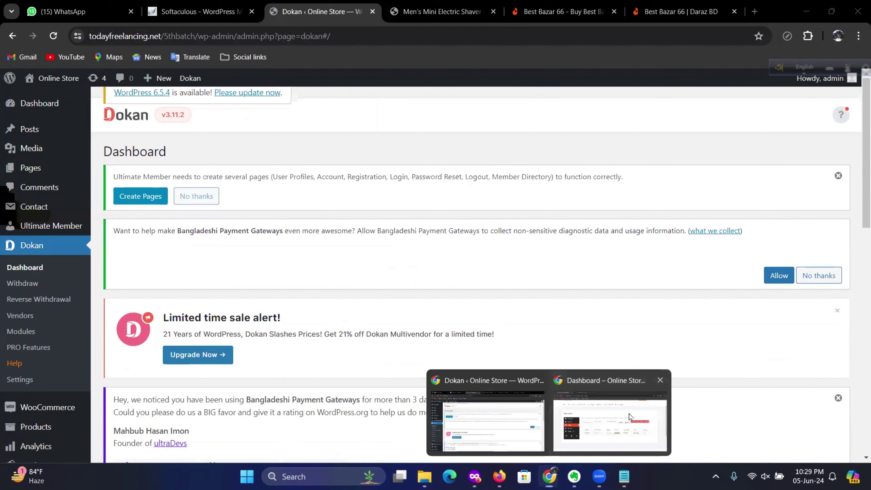
click(610, 422)
mouse_move(134, 319)
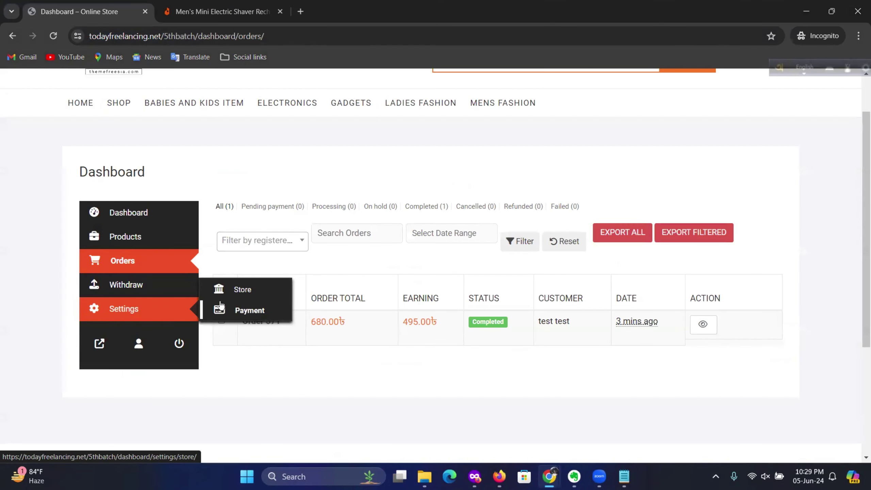
click(242, 289)
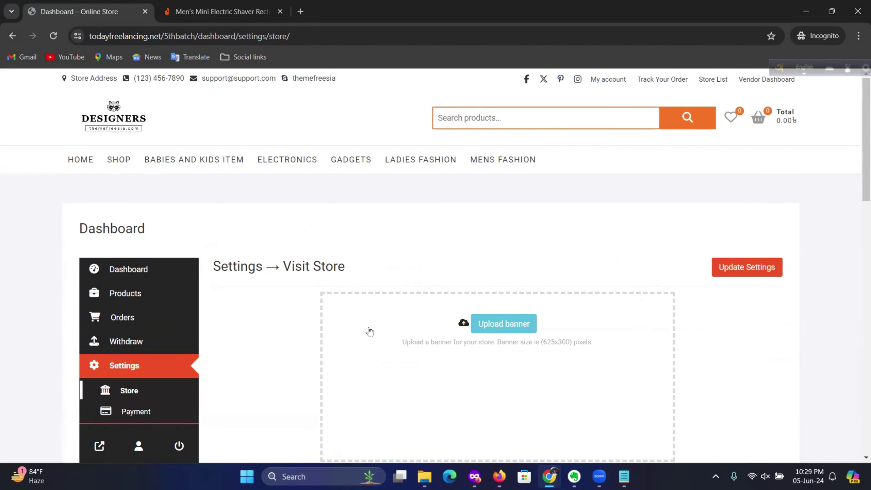
scroll(581, 319, down, 3)
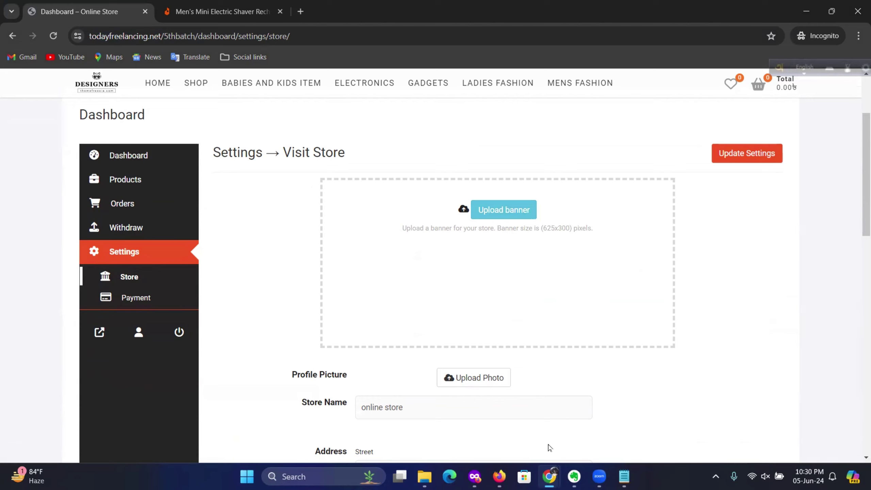
mouse_move(498, 476)
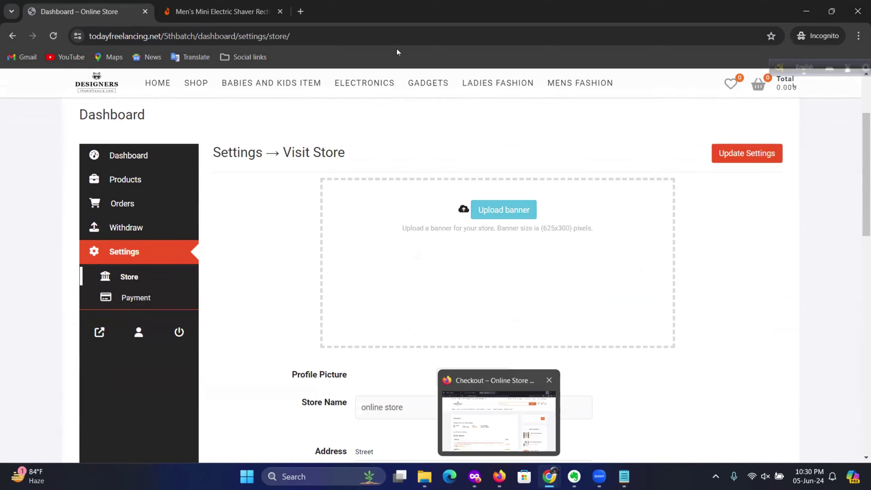
Open Canva from a new Firefox tab and go to the Canva home page.
click(499, 421)
key(ctrl+t)
click(264, 338)
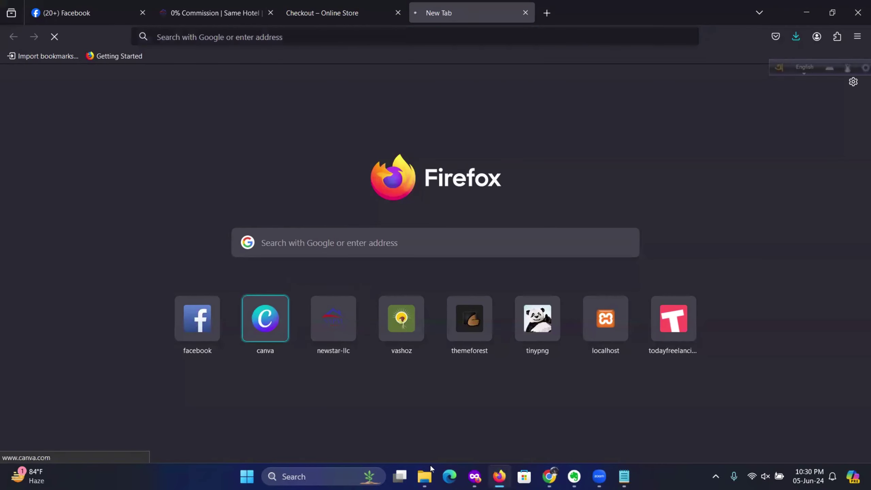
mouse_move(427, 474)
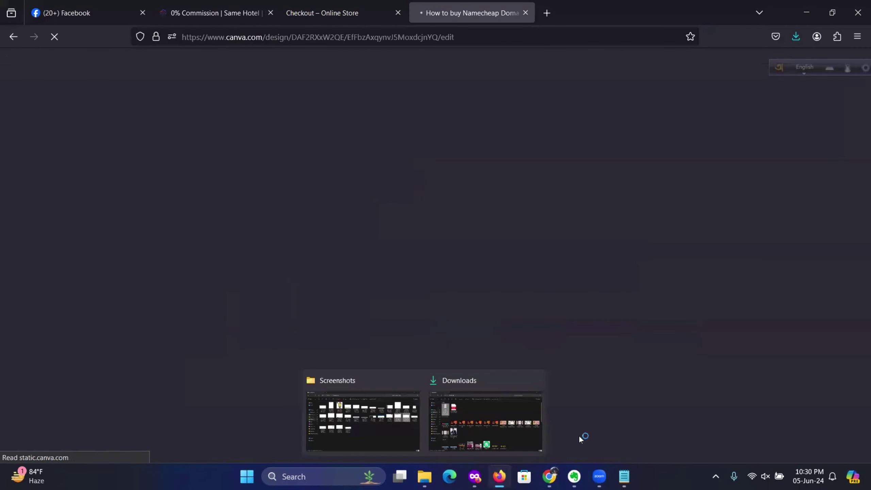
key(alt+Tab)
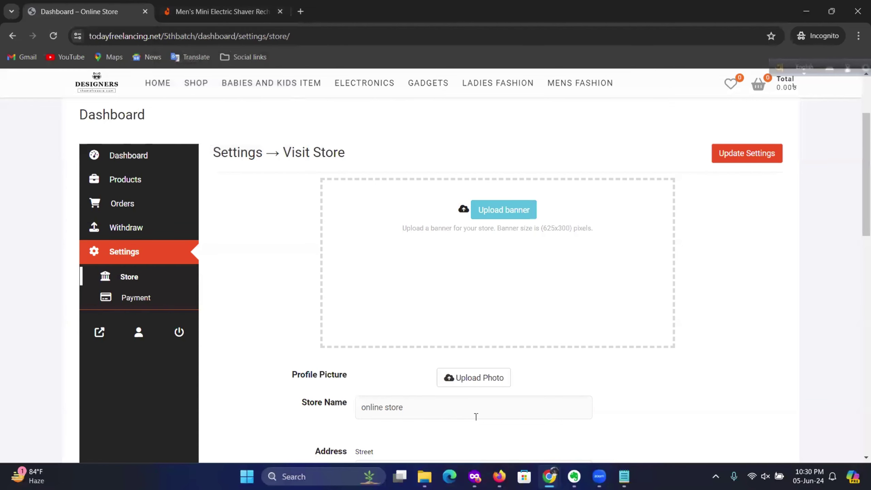
click(499, 473)
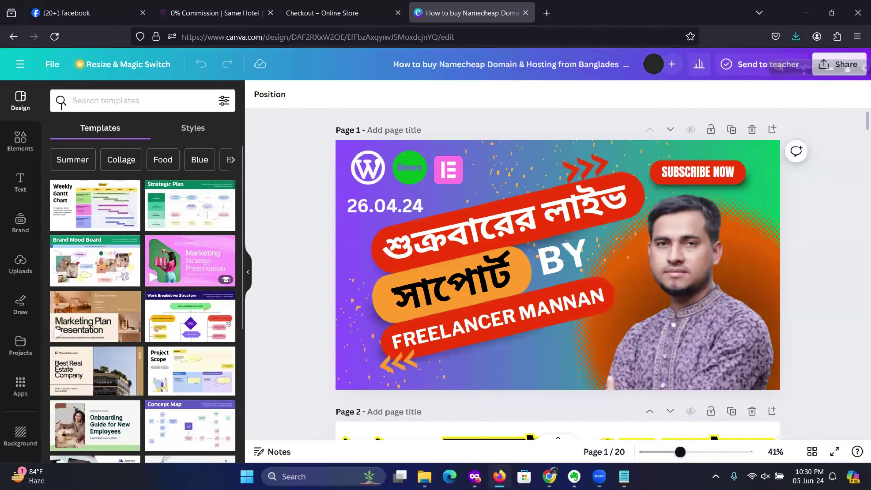
click(20, 64)
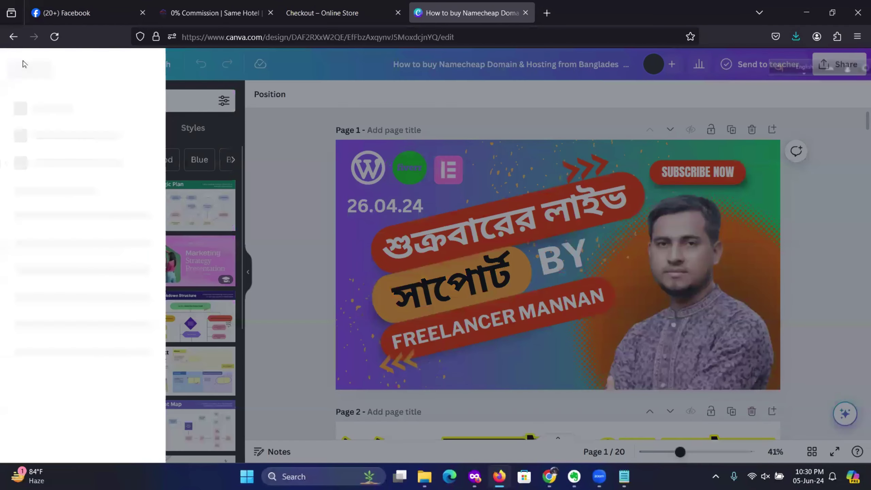
click(43, 128)
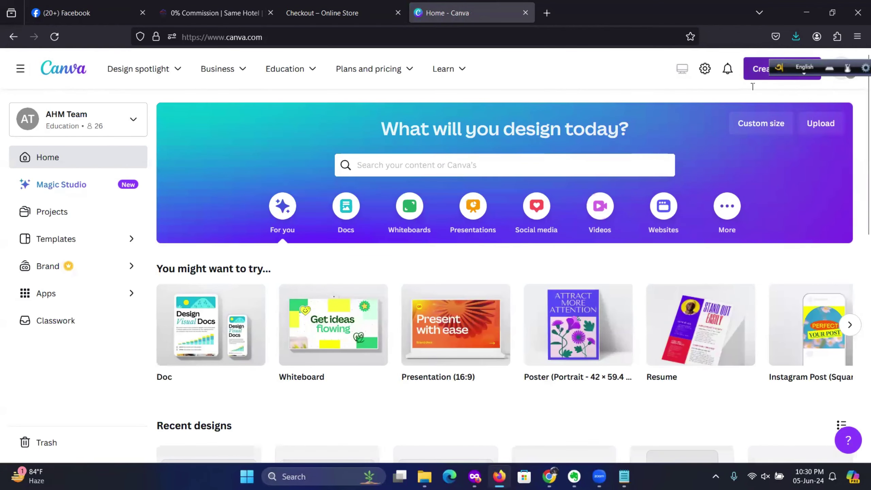
Create a 623 × 300 px custom design and apply the Explore Your World travel template.
click(750, 73)
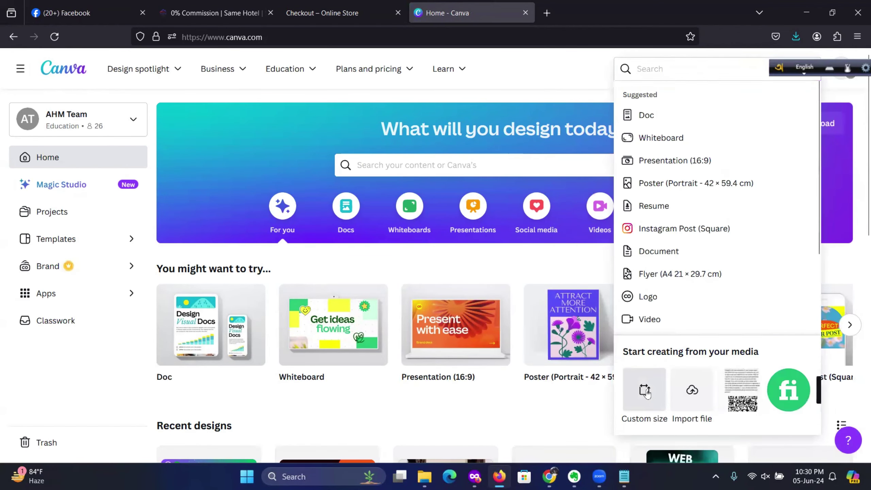
click(644, 390)
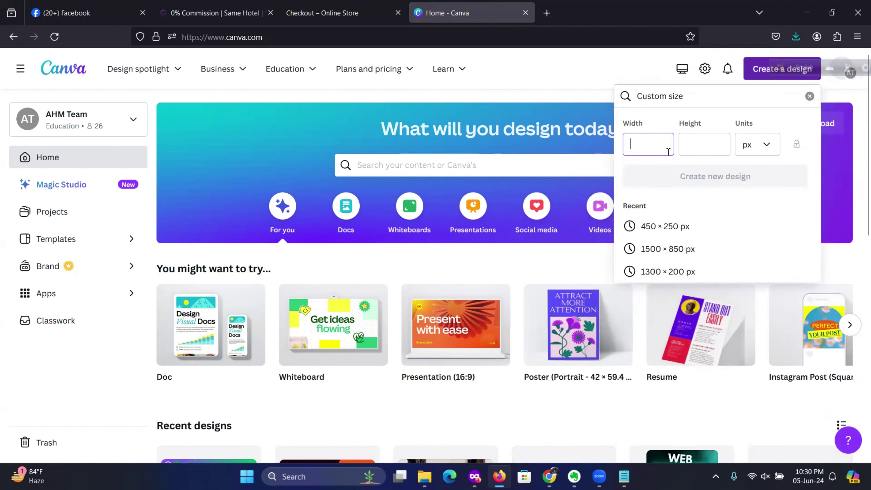
text(525)
key(Home)
key(shift+Right)
text(6)
click(694, 140)
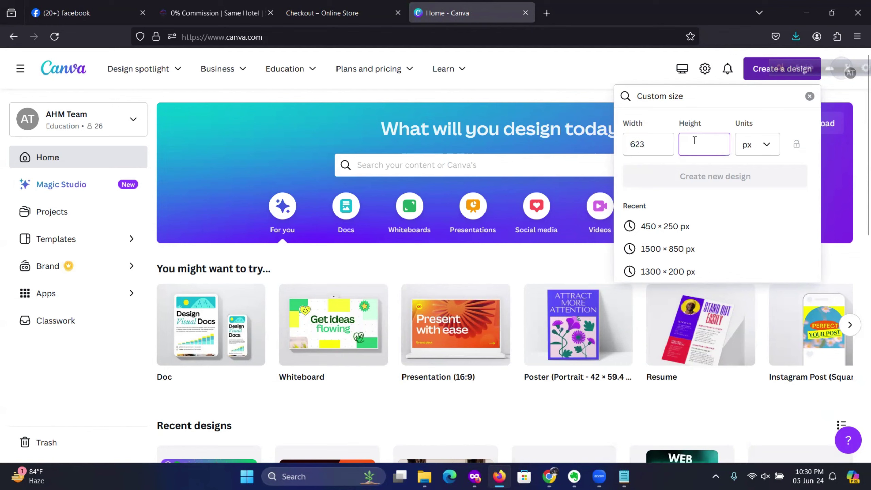
text(300)
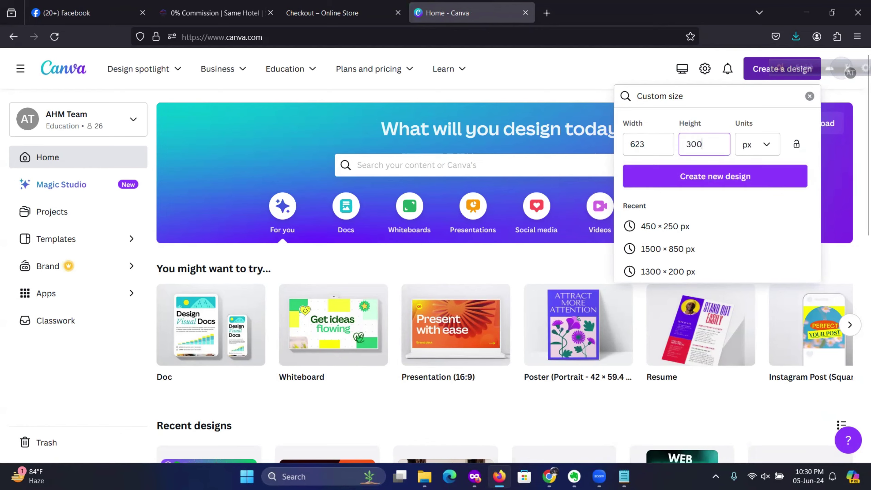
click(720, 184)
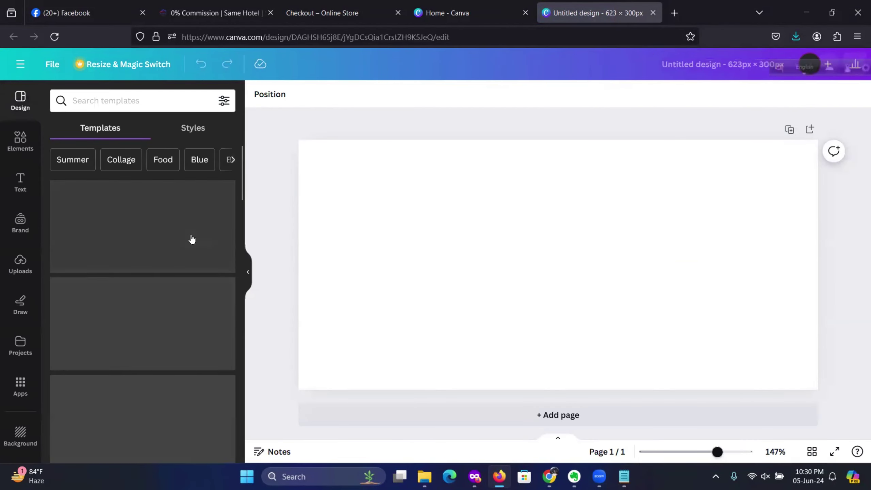
scroll(177, 284, down, 3)
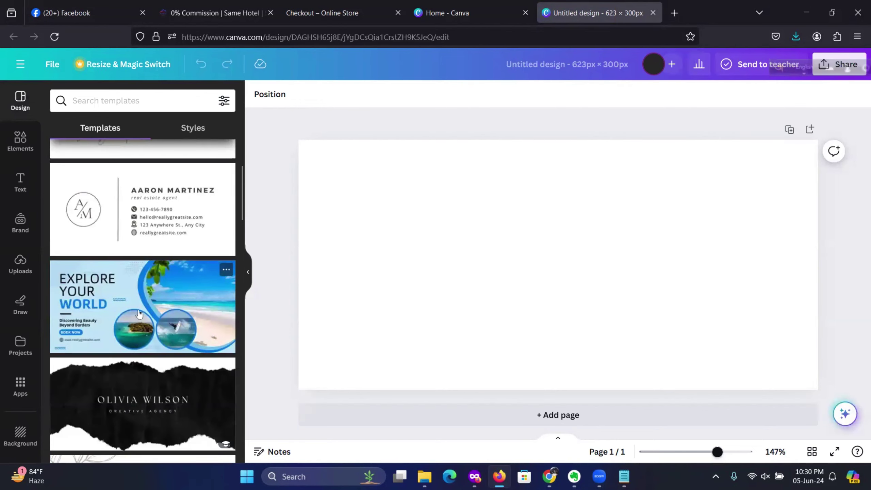
click(177, 285)
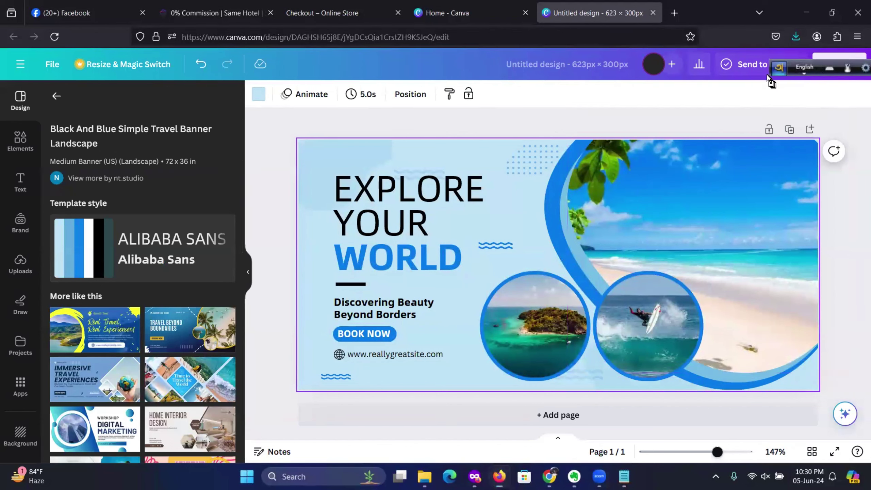
Download the banner as a 623 × 300 px PNG and minimize Firefox to reveal Store Settings.
click(838, 64)
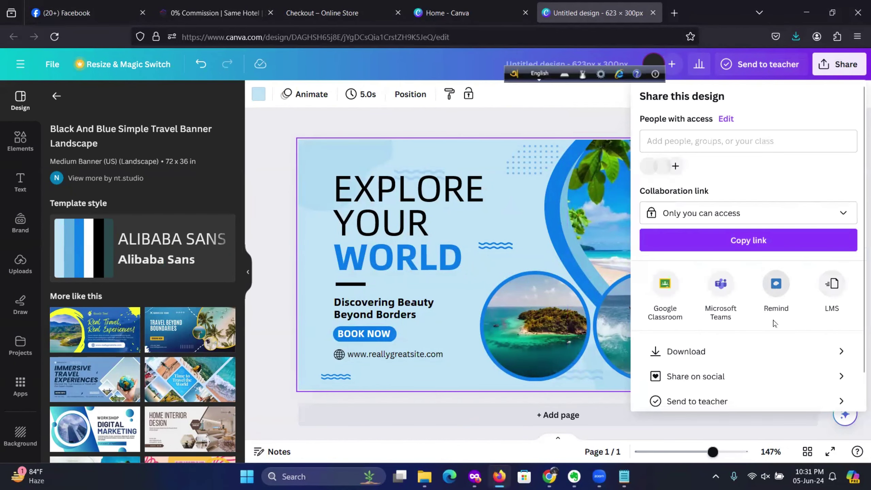
click(722, 353)
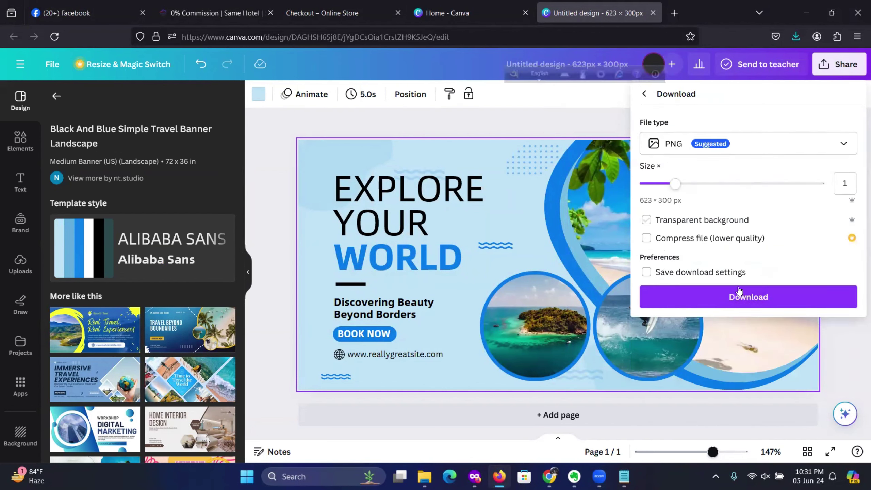
click(738, 291)
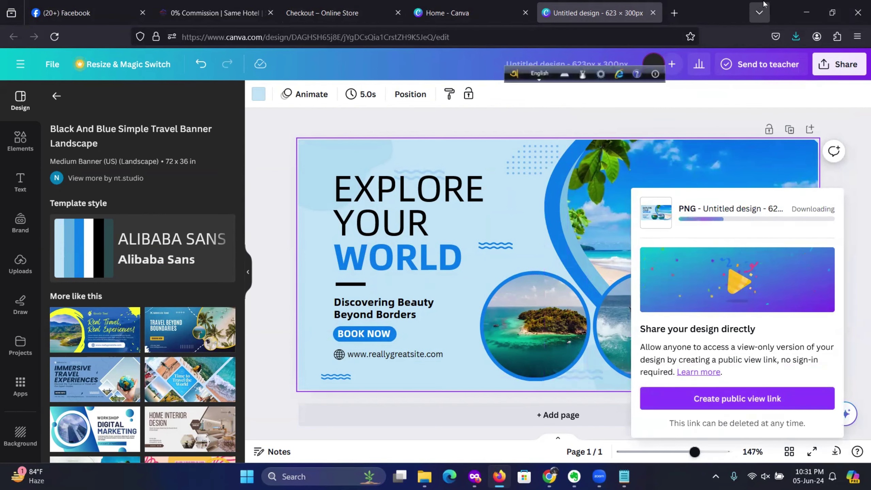
click(806, 12)
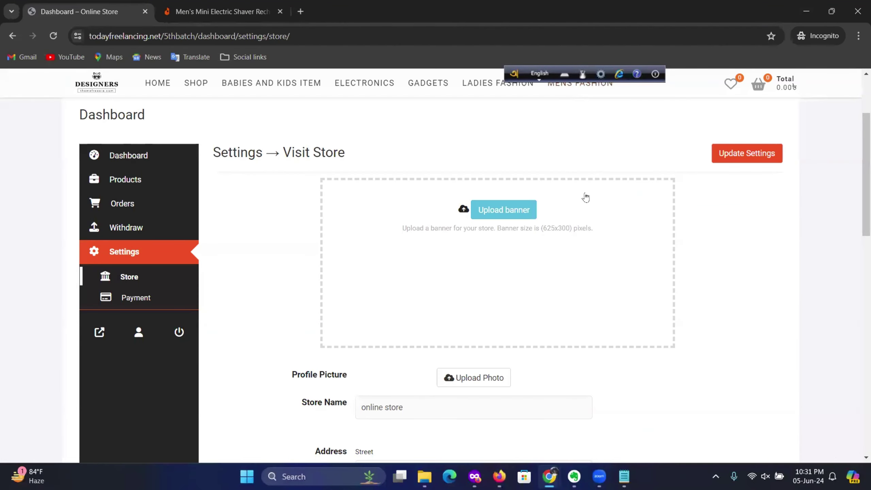
Upload 'Untitled design(5).png' from Downloads, crop it, and set it as the store banner.
click(510, 213)
click(44, 125)
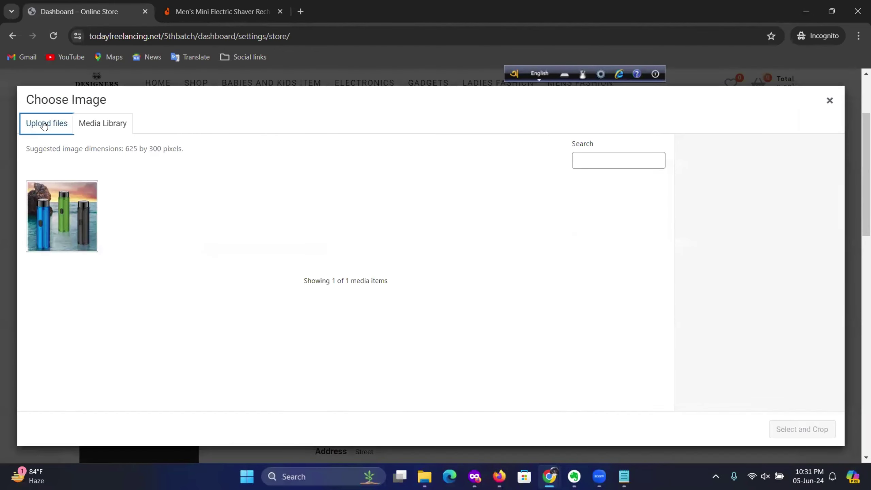
click(410, 287)
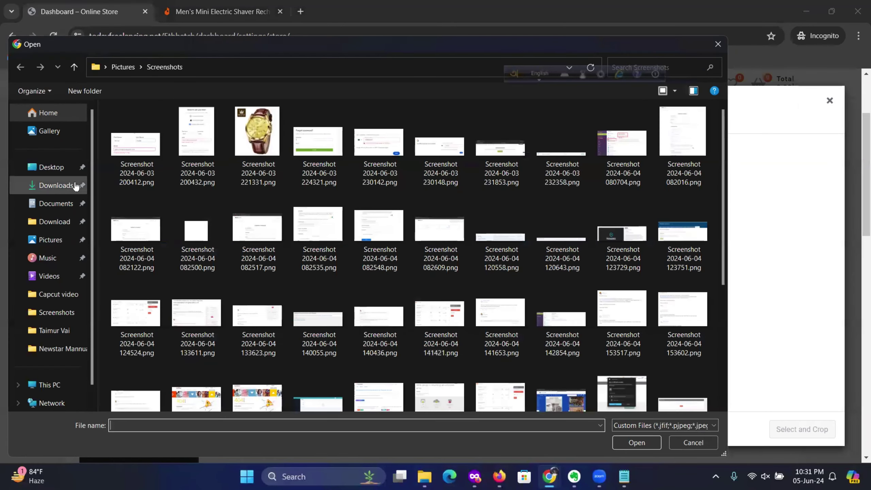
click(55, 188)
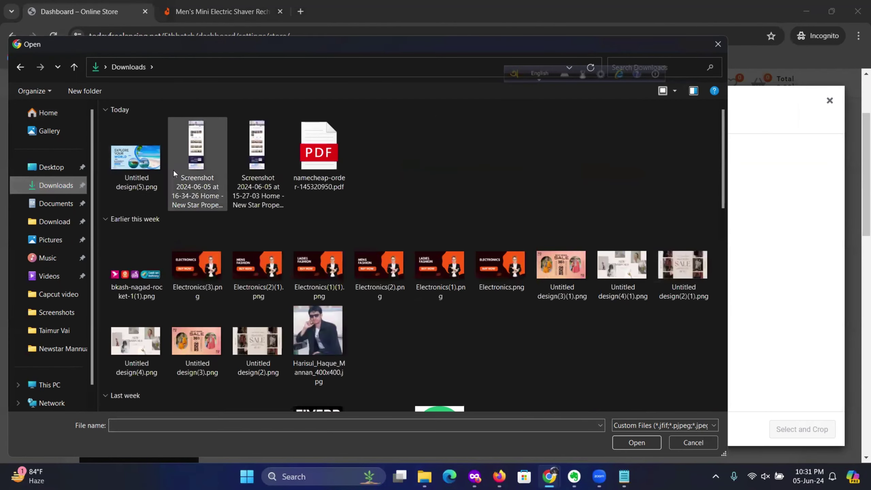
click(135, 158)
click(633, 442)
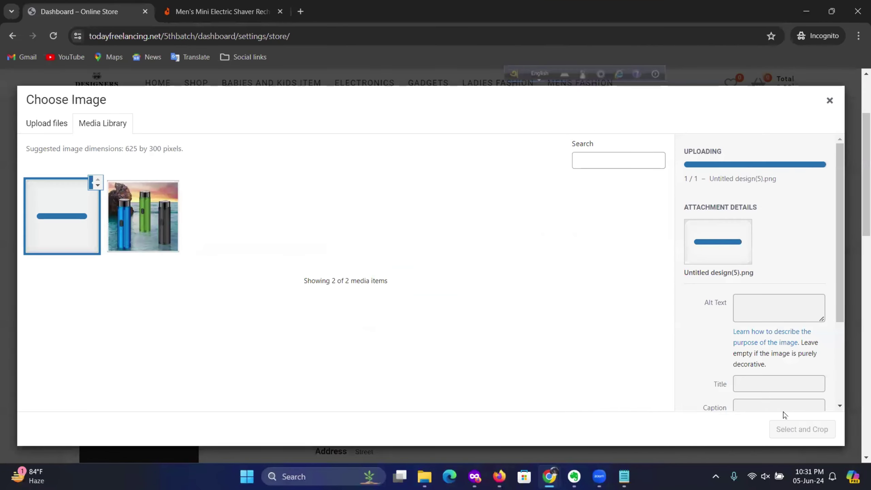
click(802, 429)
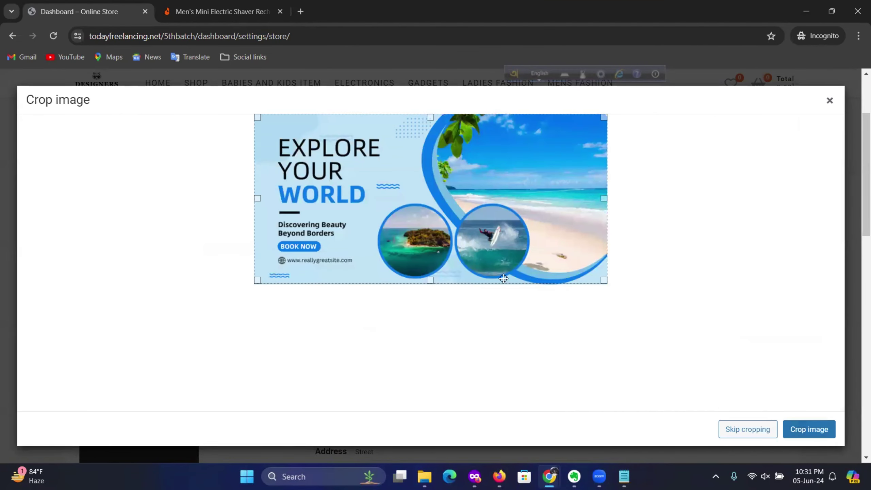
click(810, 433)
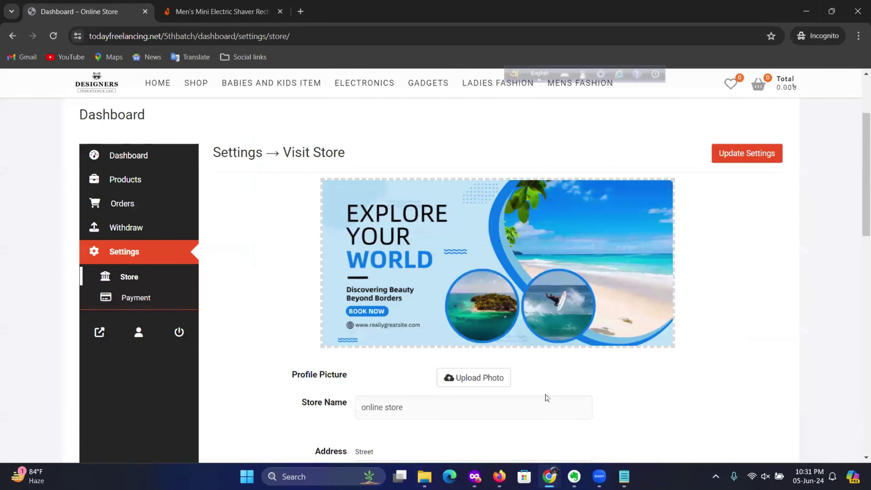
Upload the portrait photo from Downloads and crop it as the store profile picture.
scroll(390, 299, down, 3)
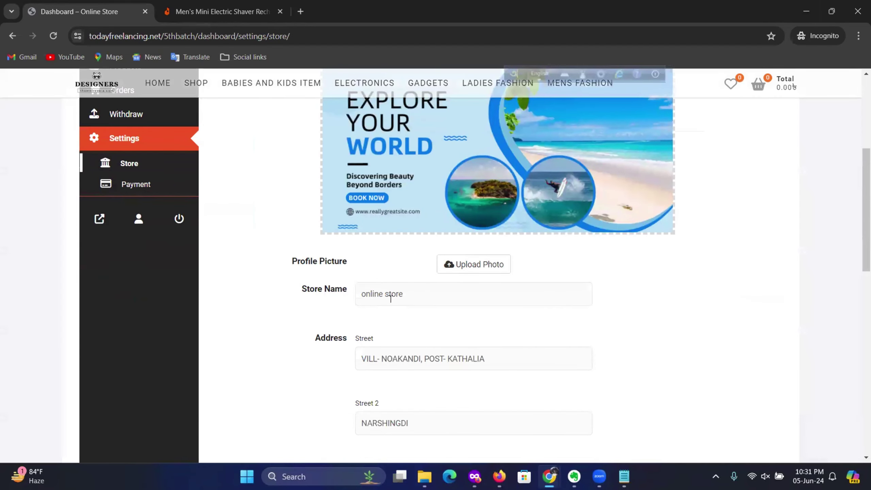
click(481, 271)
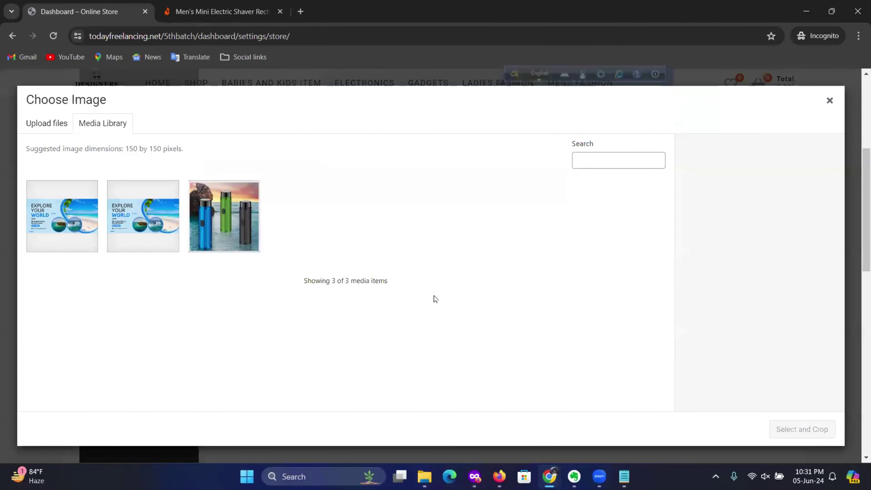
click(55, 123)
click(86, 124)
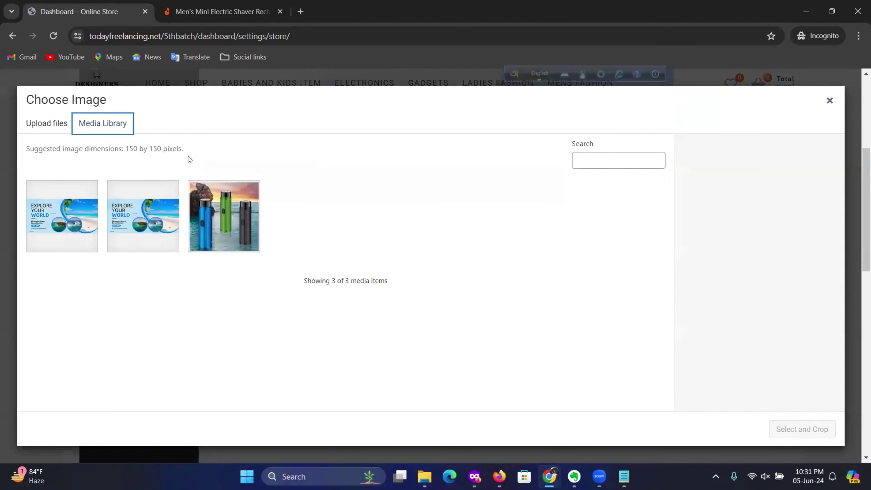
click(47, 123)
click(394, 272)
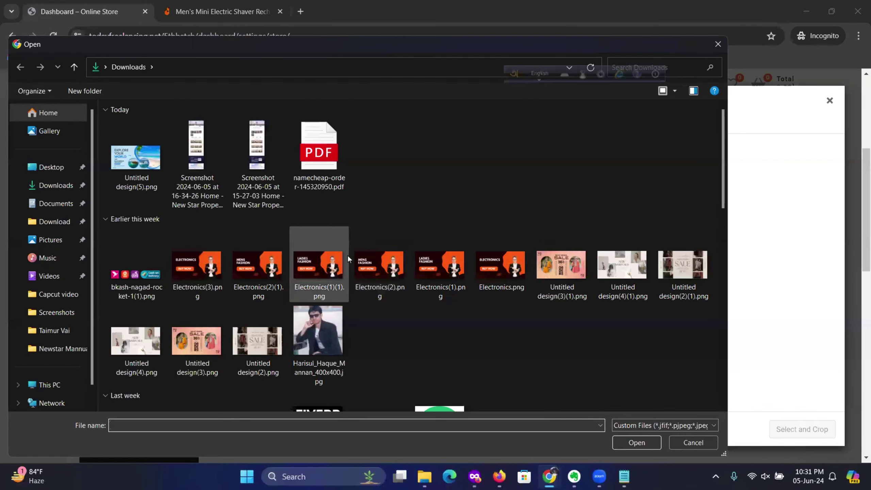
click(318, 329)
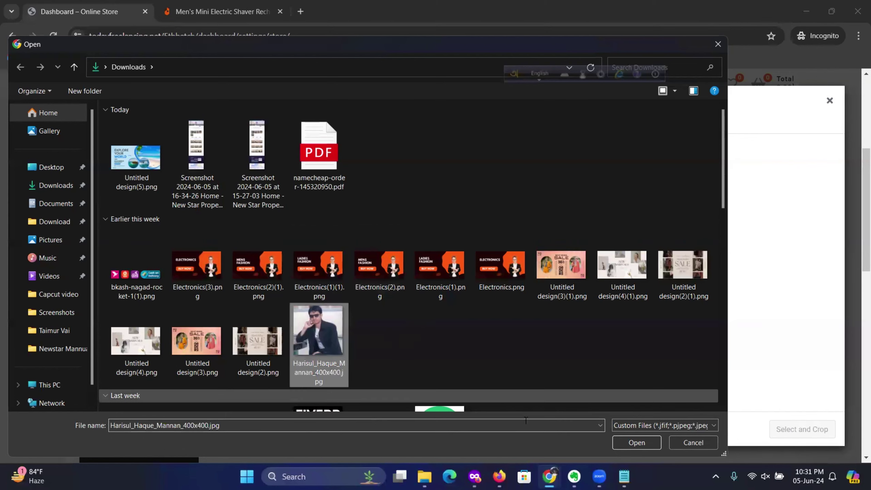
click(621, 445)
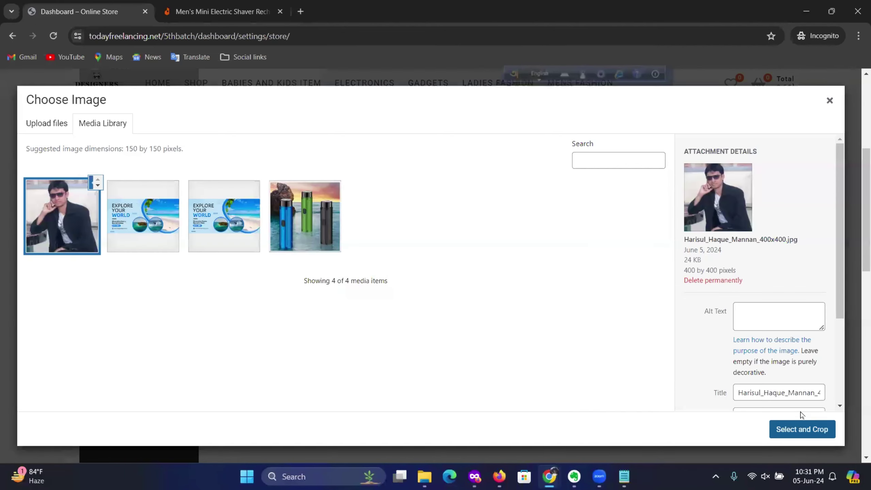
click(802, 429)
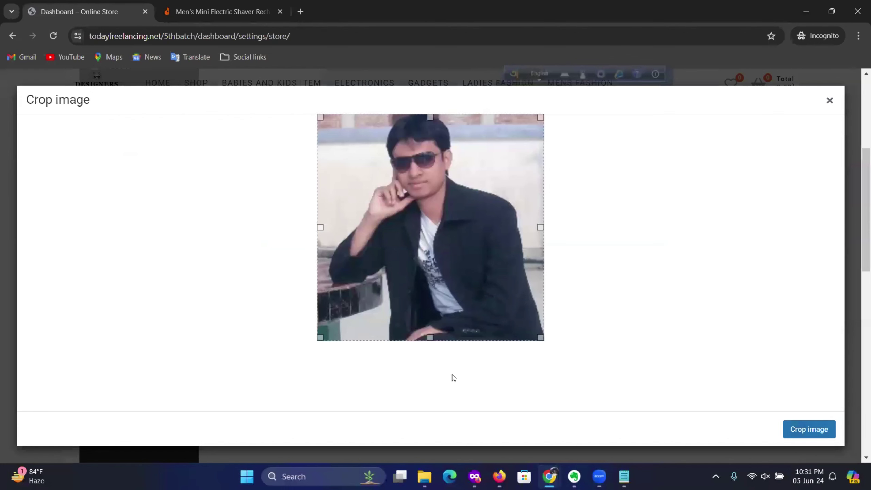
click(809, 429)
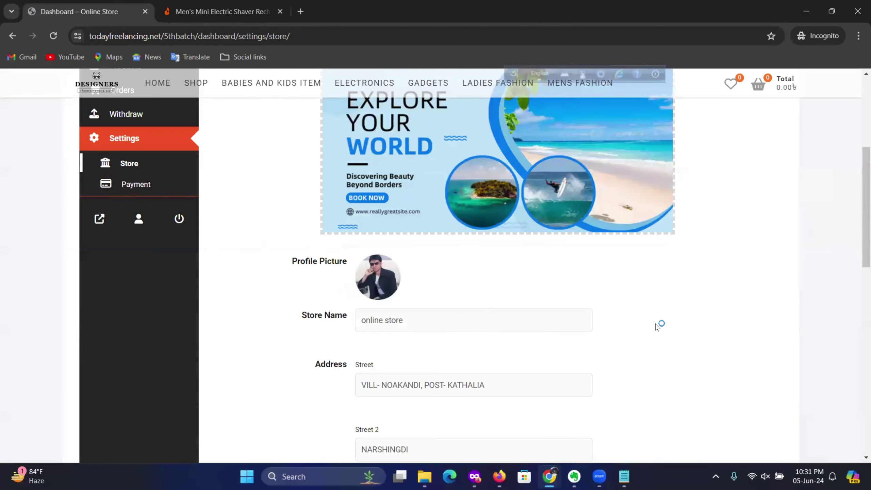
Enable the Terms and Conditions display and the Store Schedule options.
scroll(511, 261, down, 3)
scroll(389, 258, down, 5)
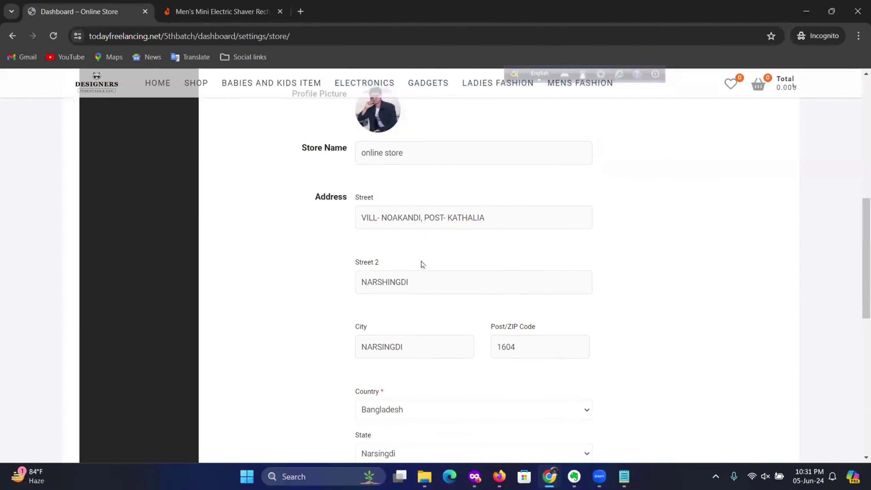
scroll(504, 301, down, 3)
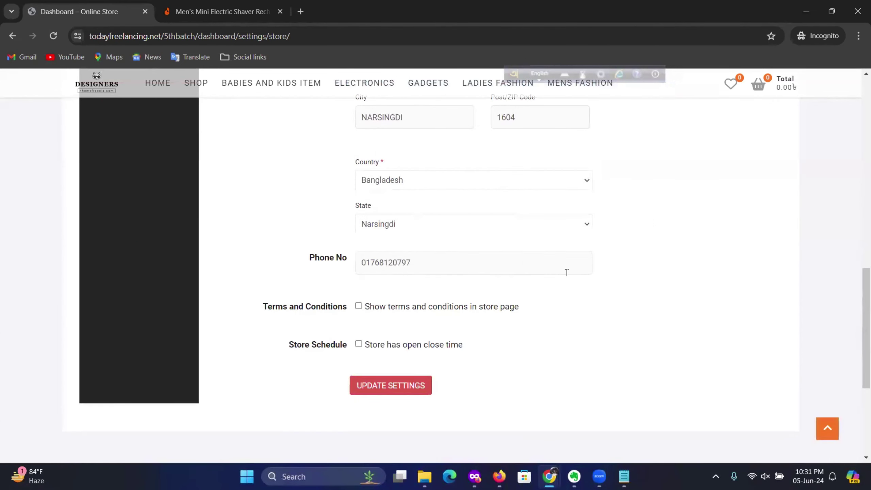
click(359, 307)
scroll(427, 291, down, 6)
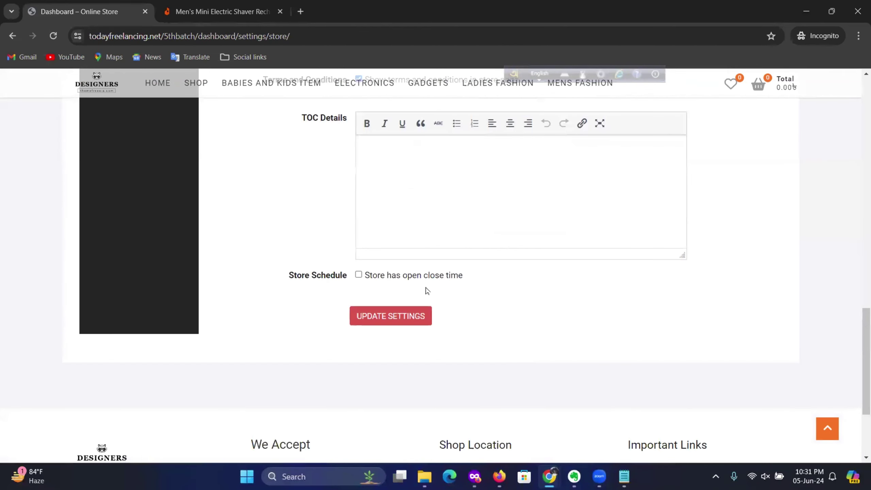
click(358, 276)
Switch Terms and Conditions and Store Schedule back off, then update the store settings.
scroll(449, 290, down, 3)
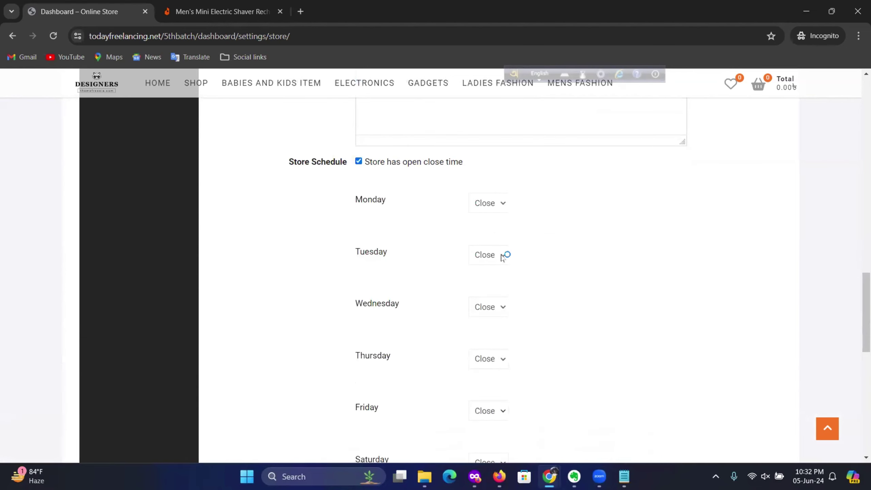
scroll(526, 348, down, 5)
scroll(499, 295, down, 3)
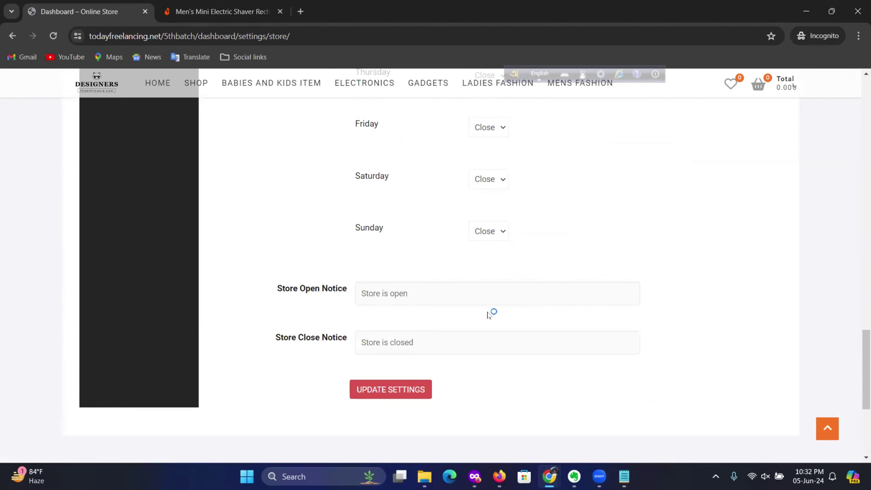
scroll(453, 312, up, 10)
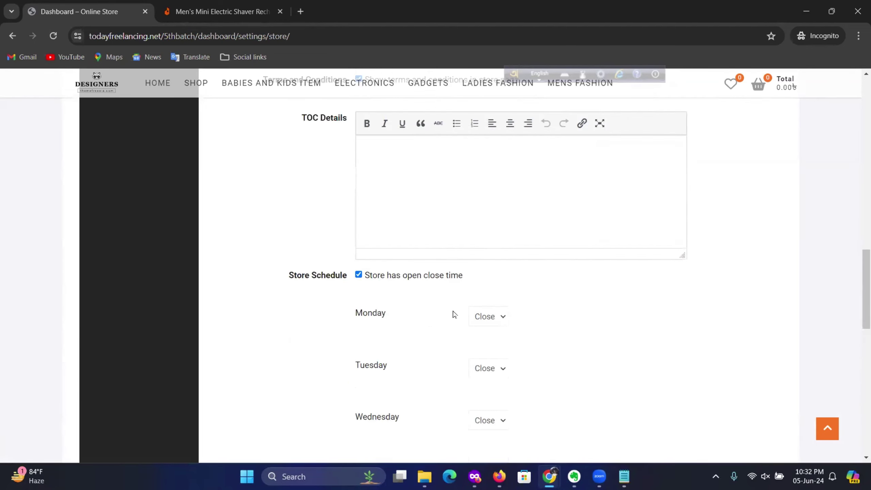
scroll(452, 313, up, 3)
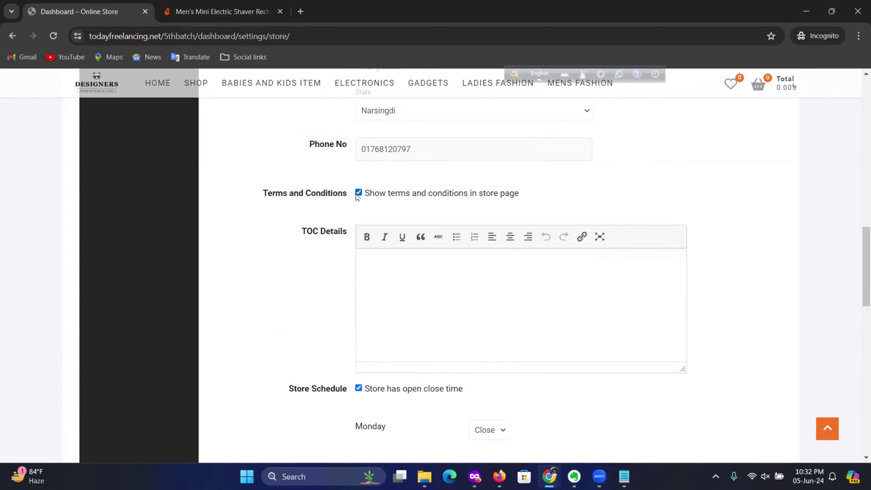
click(358, 193)
click(358, 231)
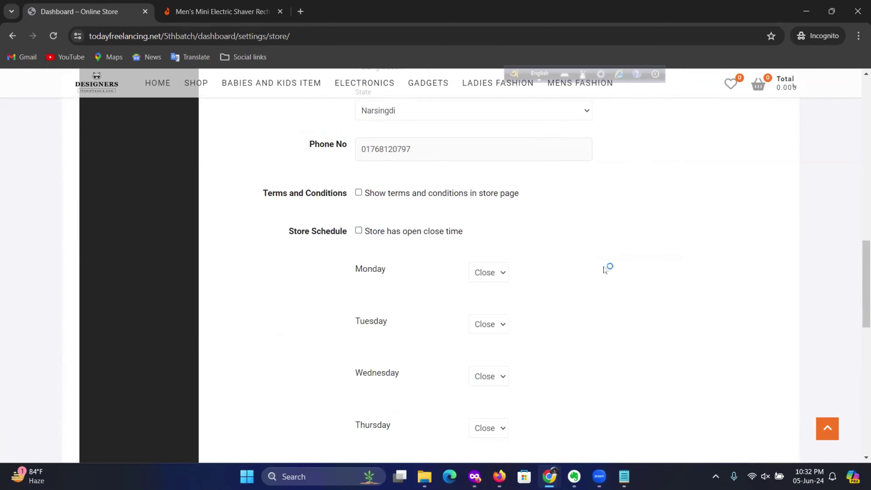
click(391, 179)
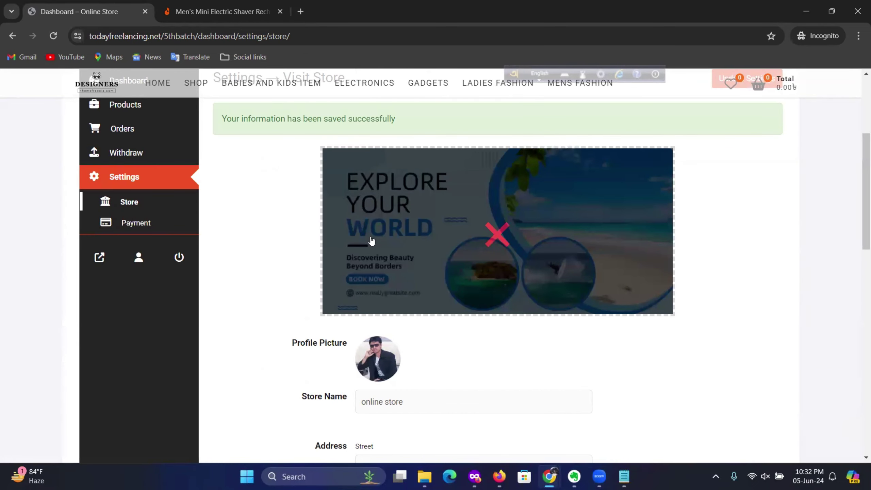
Open the Bank Transfer payment settings and review the saved details, account type Personal.
click(137, 223)
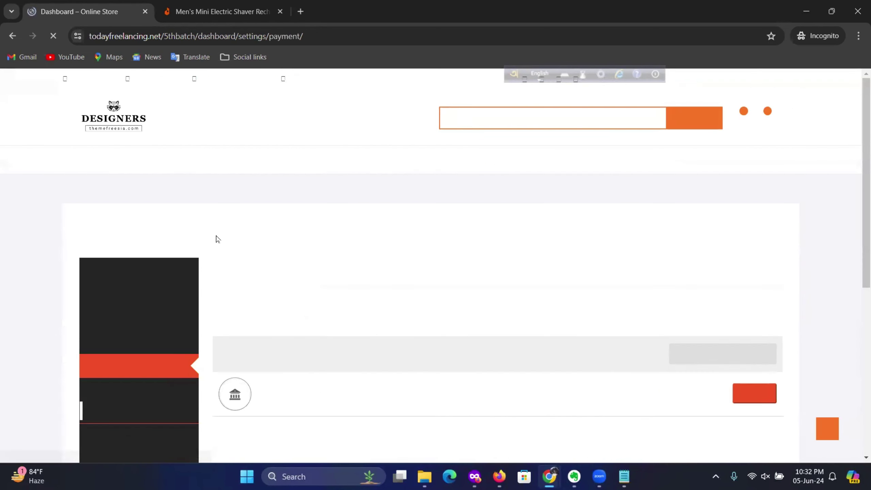
scroll(460, 325, down, 5)
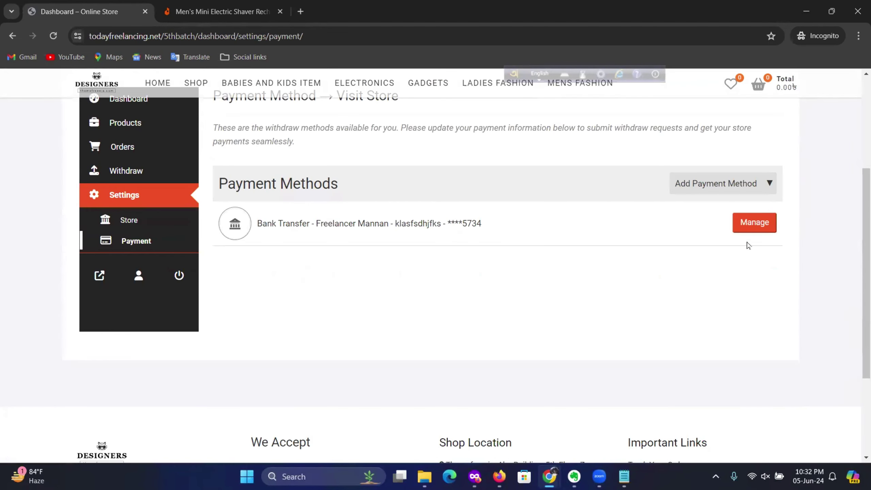
click(755, 227)
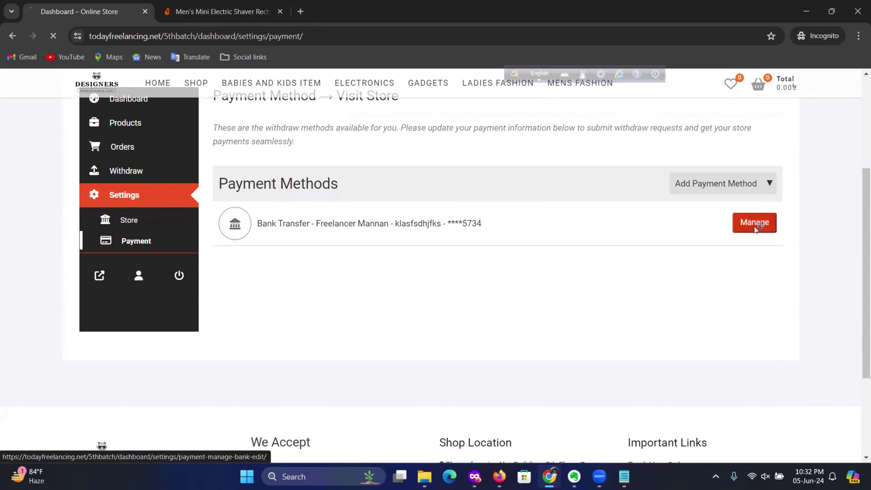
scroll(394, 329, down, 10)
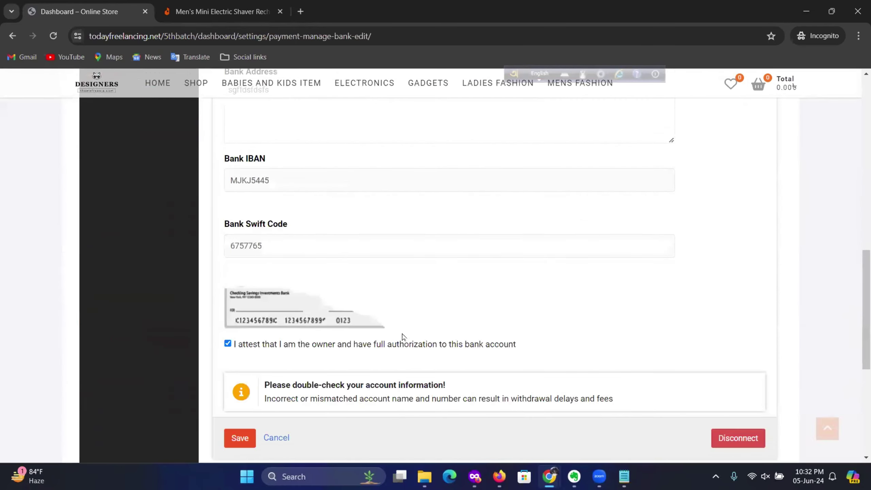
scroll(403, 336, down, 5)
scroll(392, 329, up, 10)
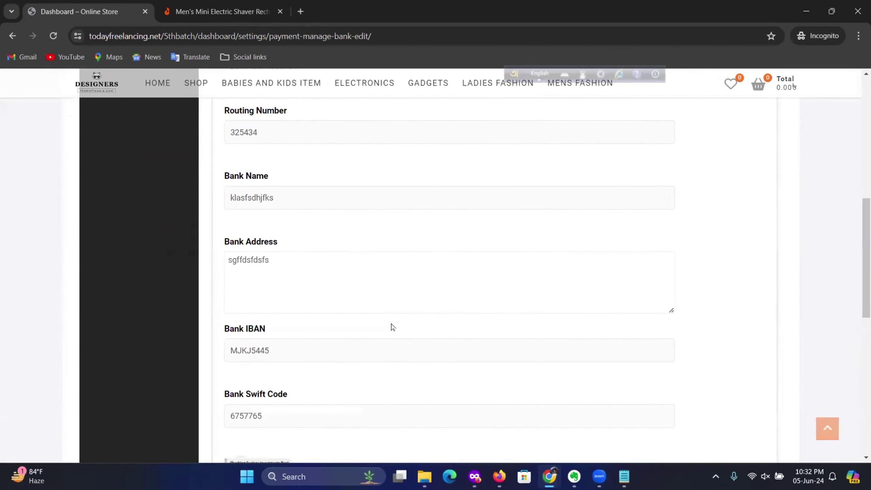
scroll(394, 323, up, 8)
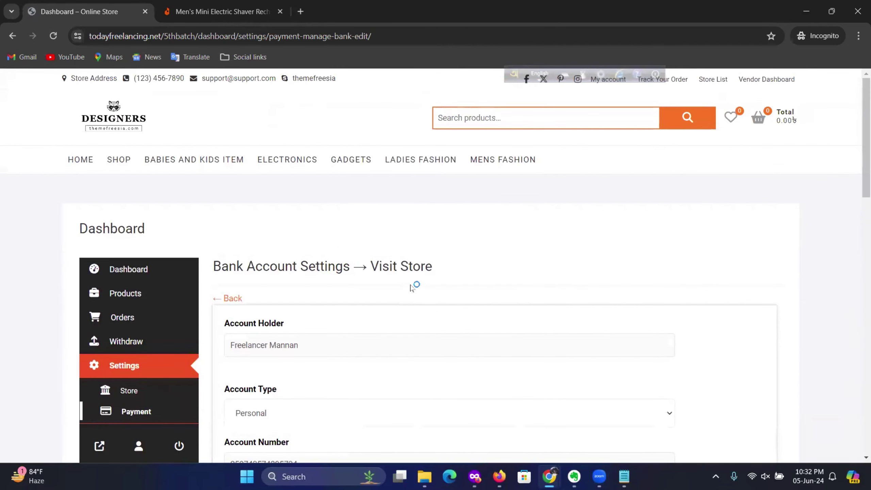
scroll(417, 282, down, 2)
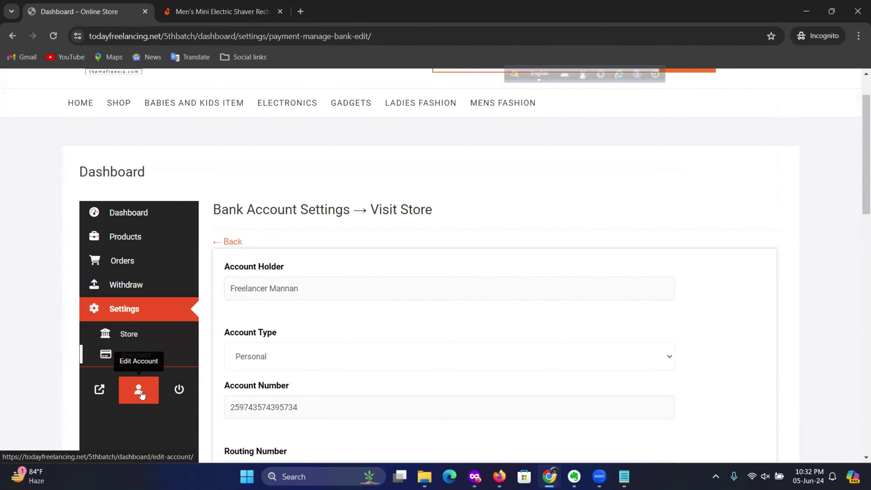
Visit the online-store page to check the Explore Your World banner, profile photo and 550.00 shaver.
click(103, 392)
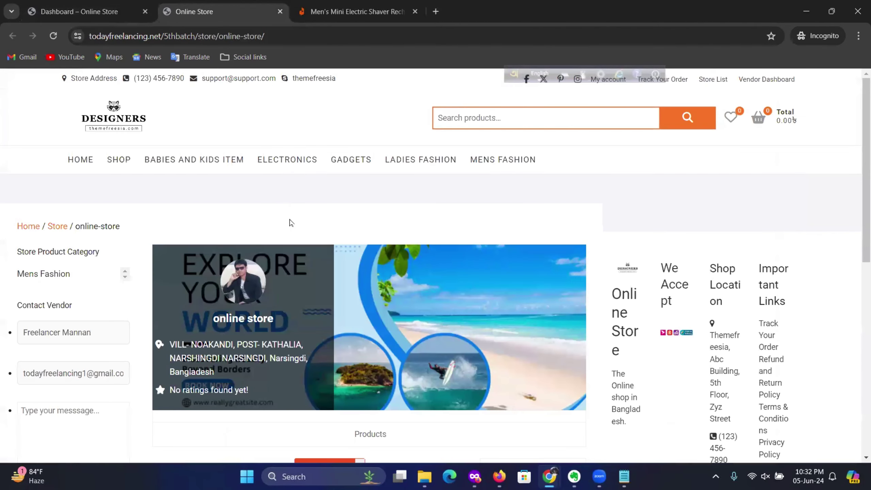
scroll(388, 313, down, 4)
scroll(394, 297, up, 3)
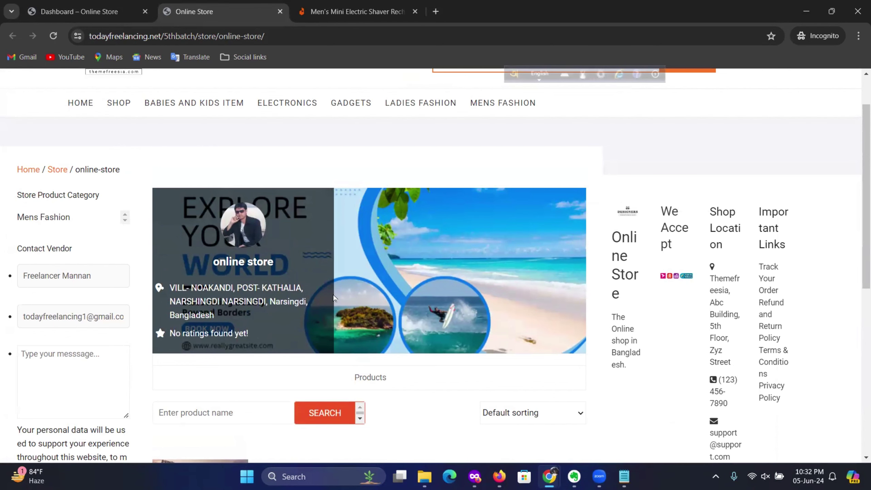
scroll(342, 310, down, 4)
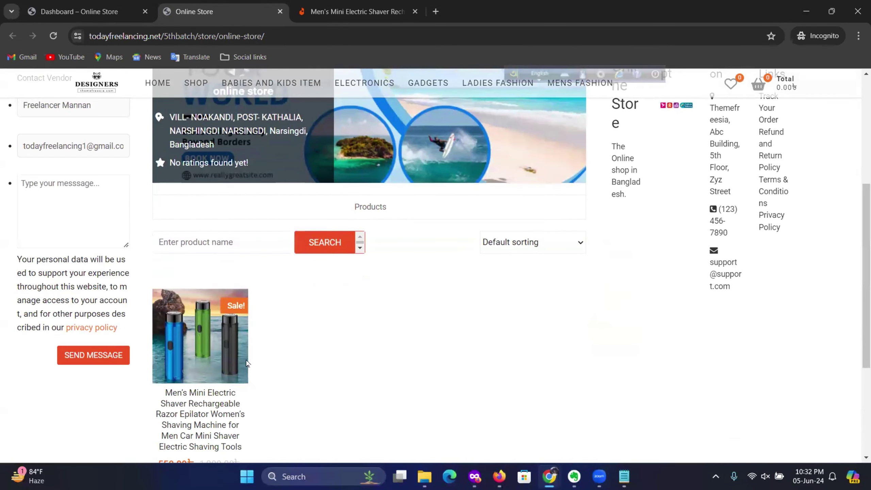
scroll(375, 332, down, 4)
scroll(480, 294, up, 9)
click(345, 7)
click(219, 7)
scroll(346, 243, down, 10)
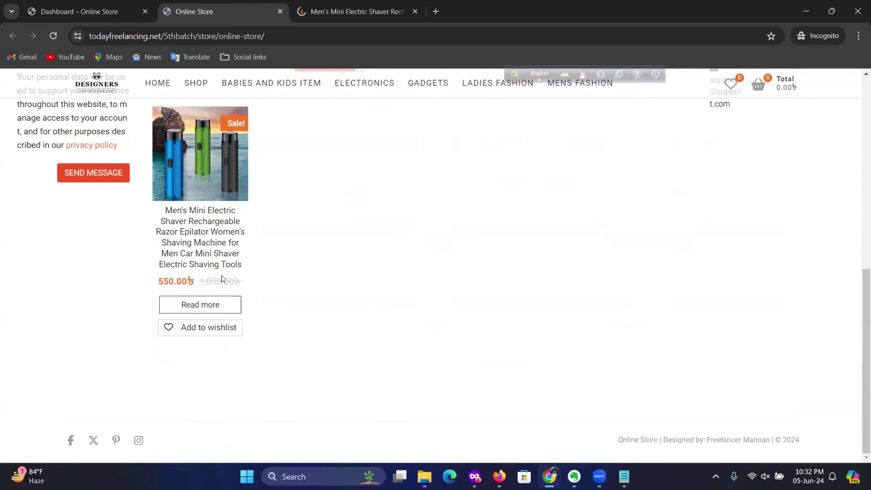
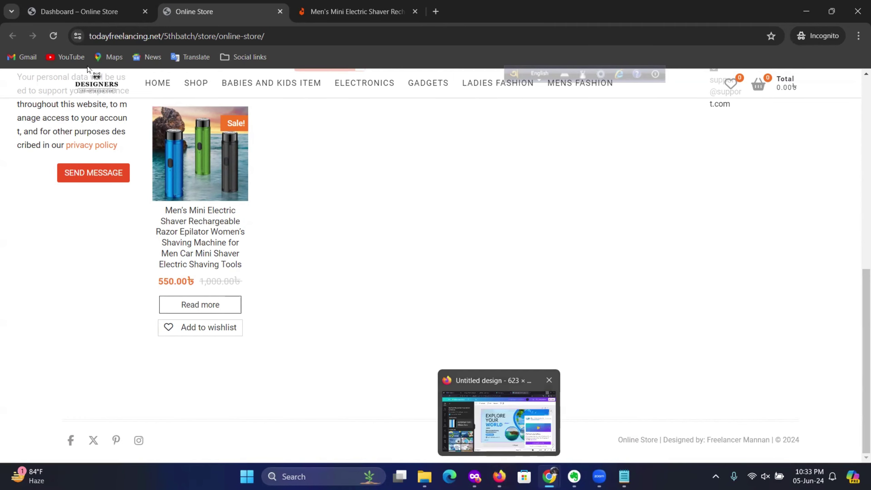
Switch to the Chrome window showing the WP-admin Dokan dashboard.
click(116, 4)
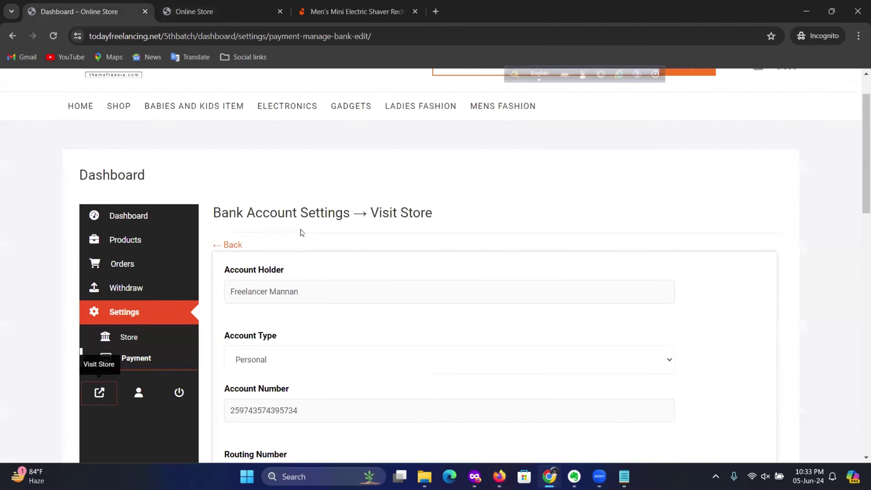
scroll(301, 233, up, 2)
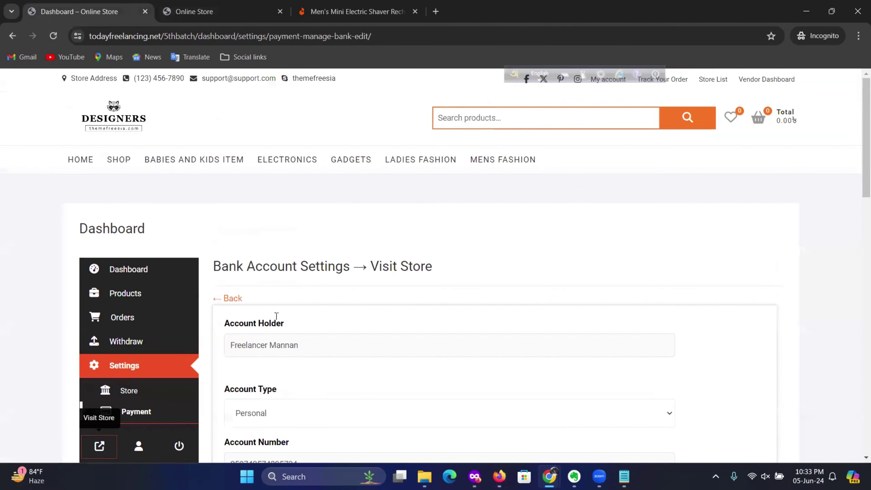
key(alt+Tab)
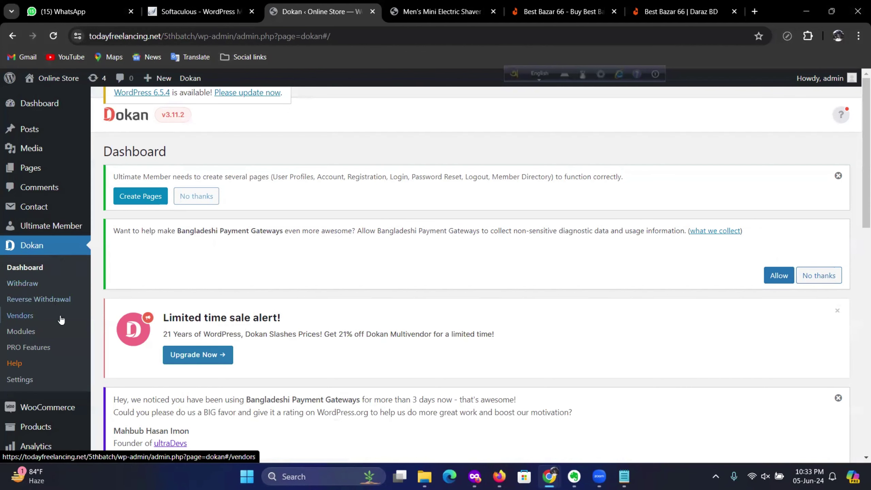
Go to Appearance > Widgets from the admin sidebar.
scroll(65, 318, down, 3)
scroll(63, 321, down, 3)
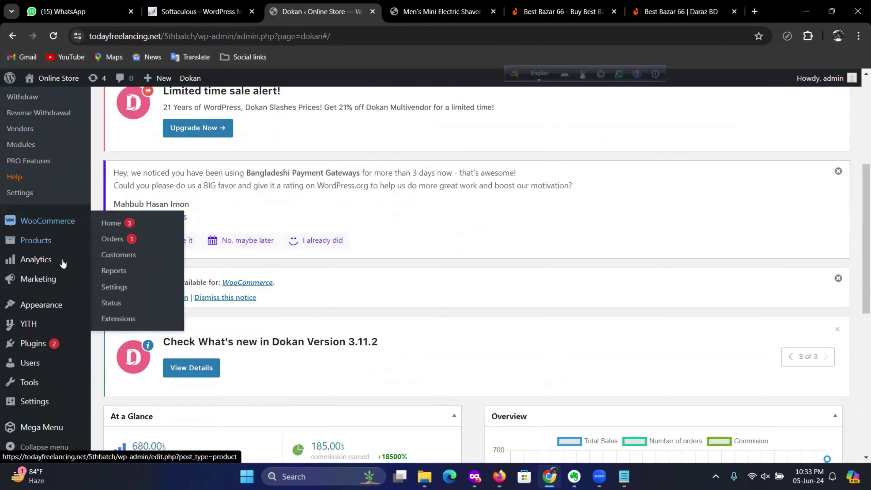
mouse_move(62, 307)
click(115, 334)
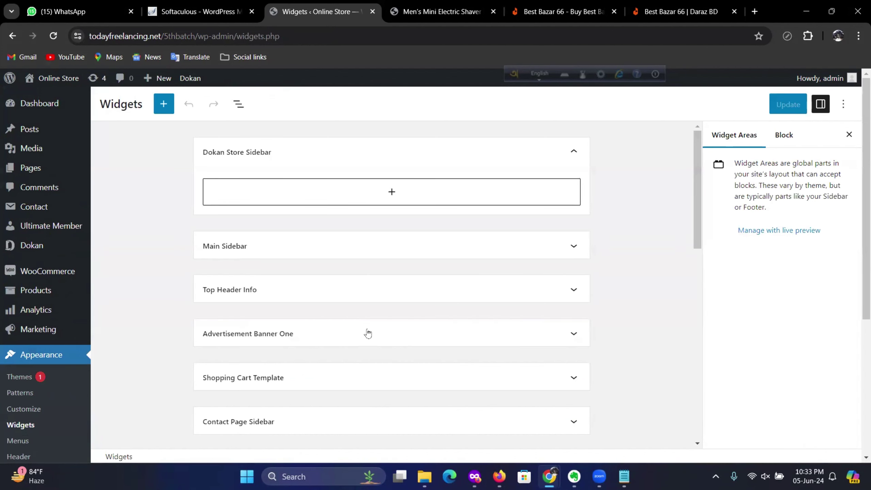
Expand Main Sidebar and delete its Search and Popular Posts widgets.
scroll(368, 333, down, 2)
scroll(480, 274, up, 2)
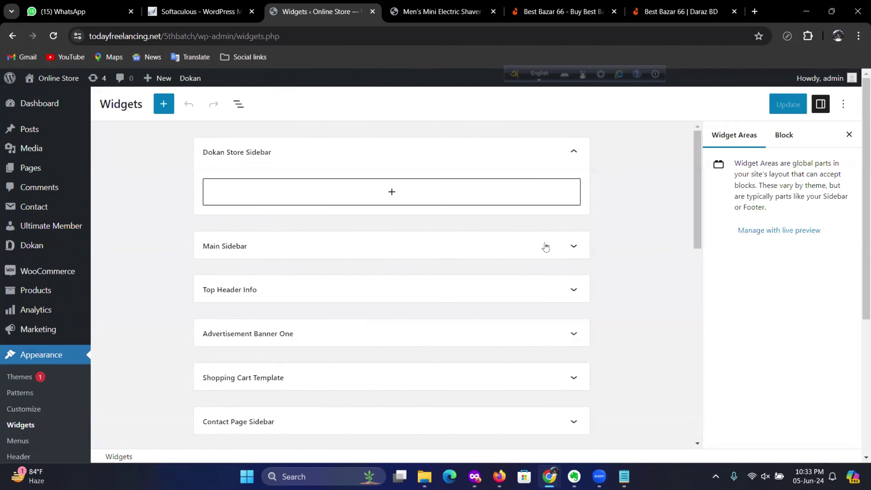
click(573, 245)
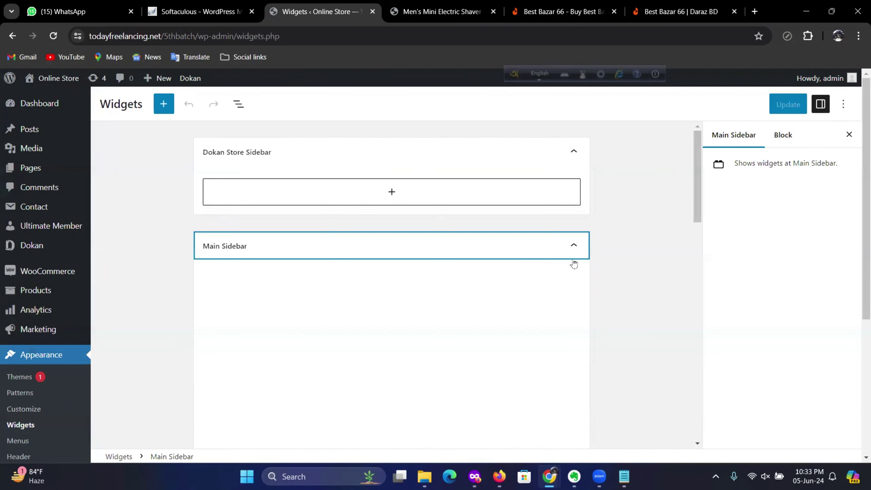
scroll(391, 296, down, 4)
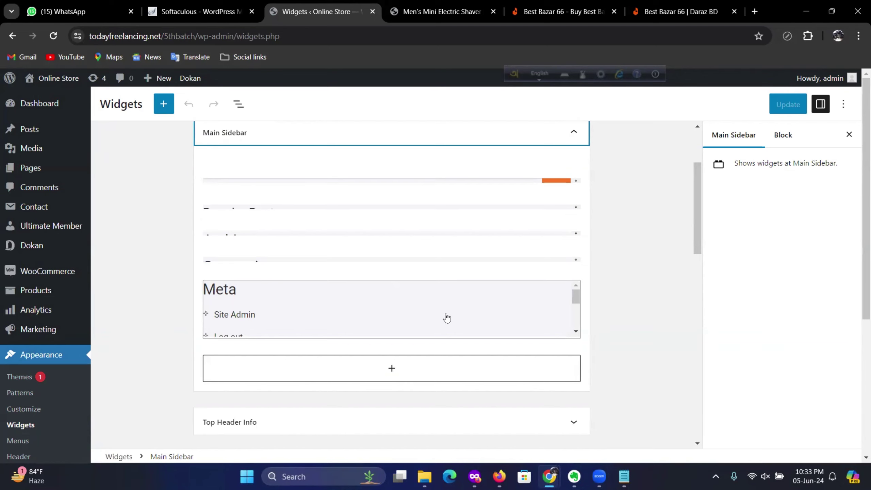
scroll(447, 318, up, 2)
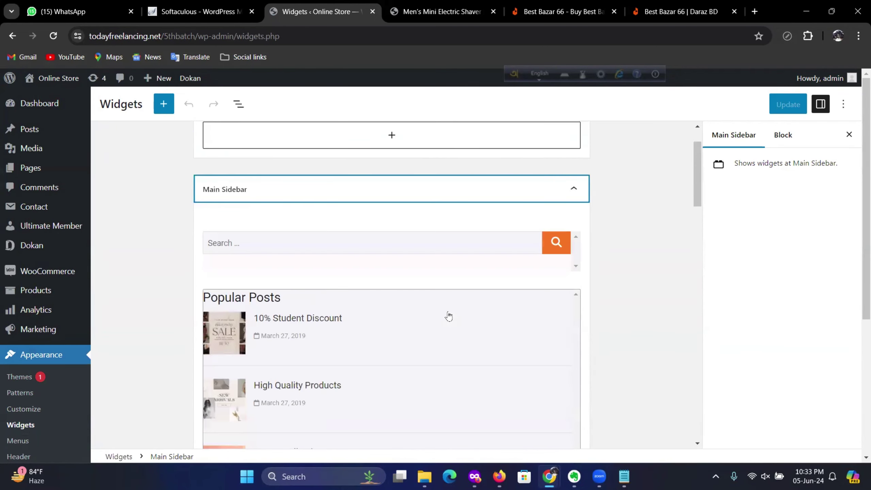
scroll(450, 313, up, 2)
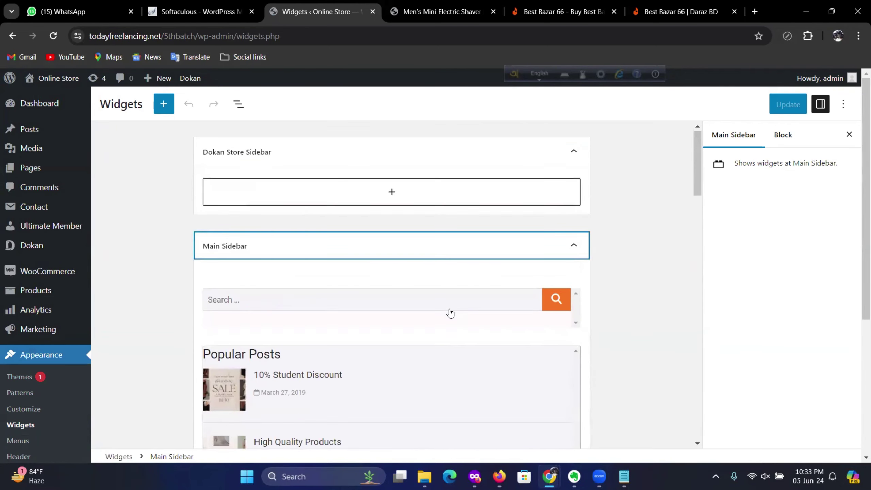
click(402, 301)
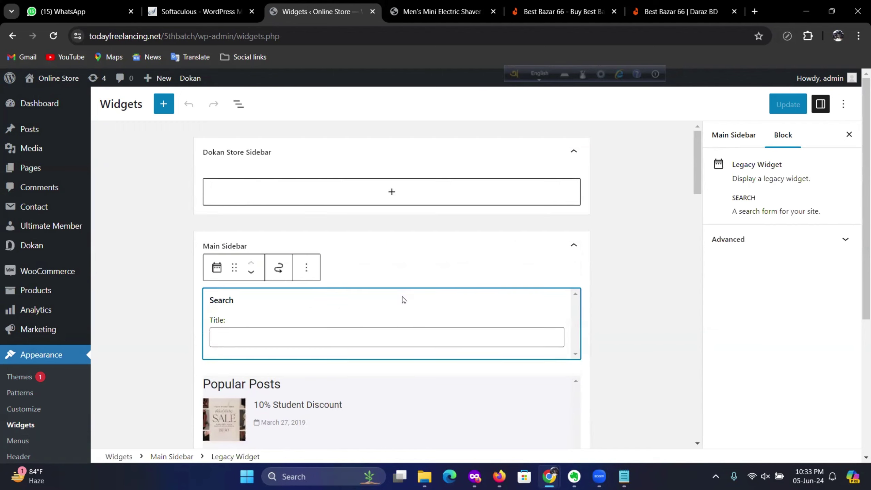
click(306, 268)
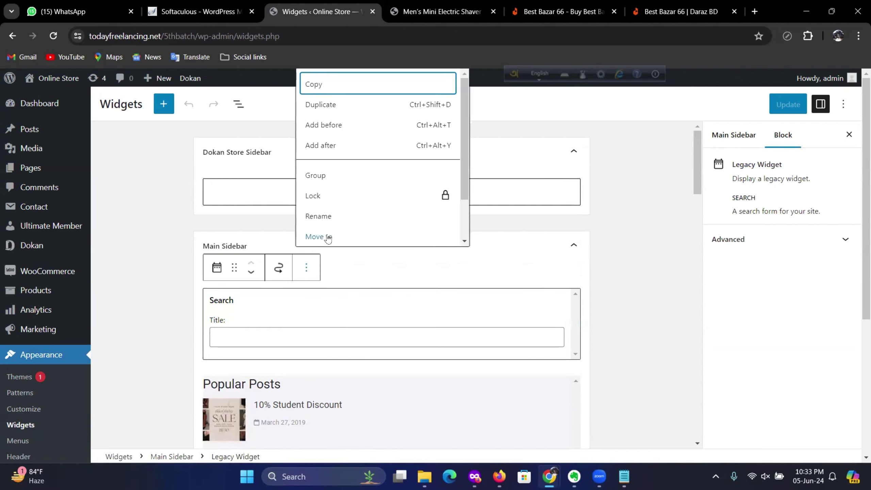
scroll(329, 239, down, 5)
click(316, 233)
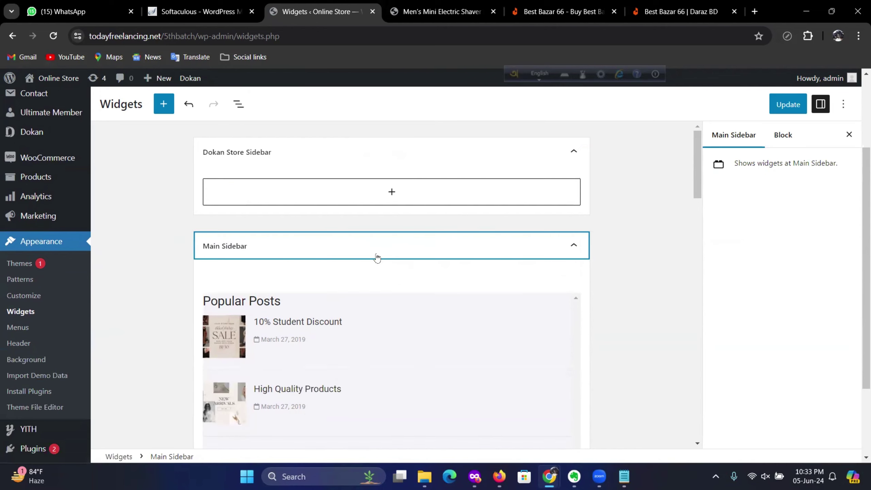
click(291, 312)
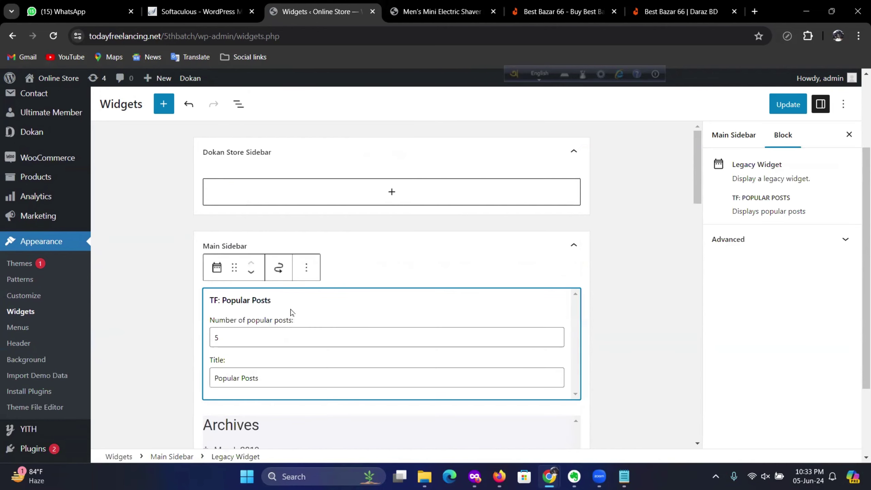
click(305, 269)
scroll(360, 216, down, 3)
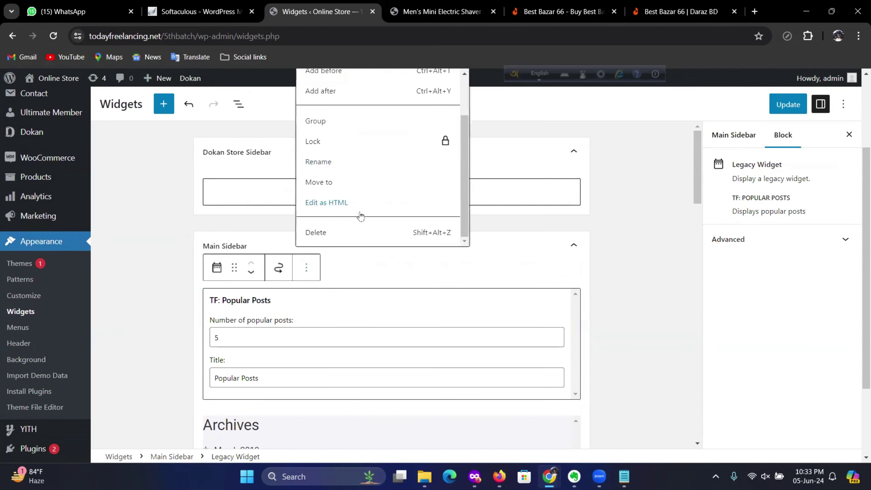
click(316, 233)
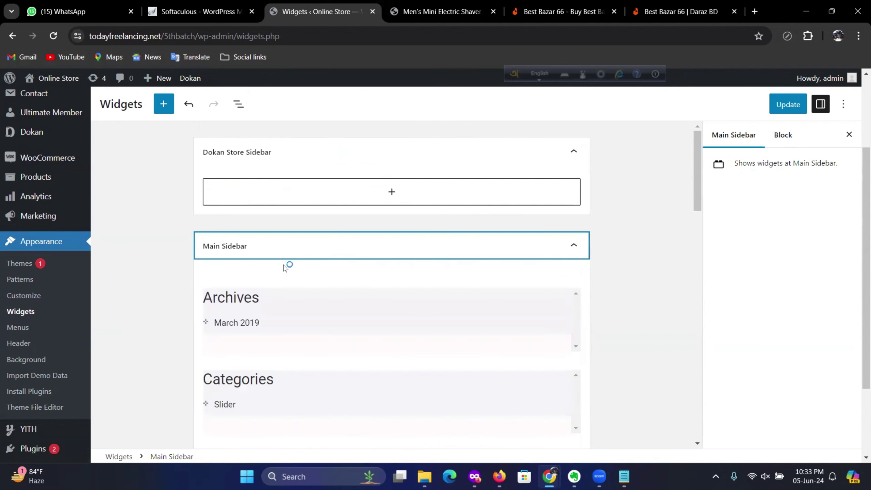
Delete the Archives, Categories and Meta widgets from Main Sidebar.
click(273, 311)
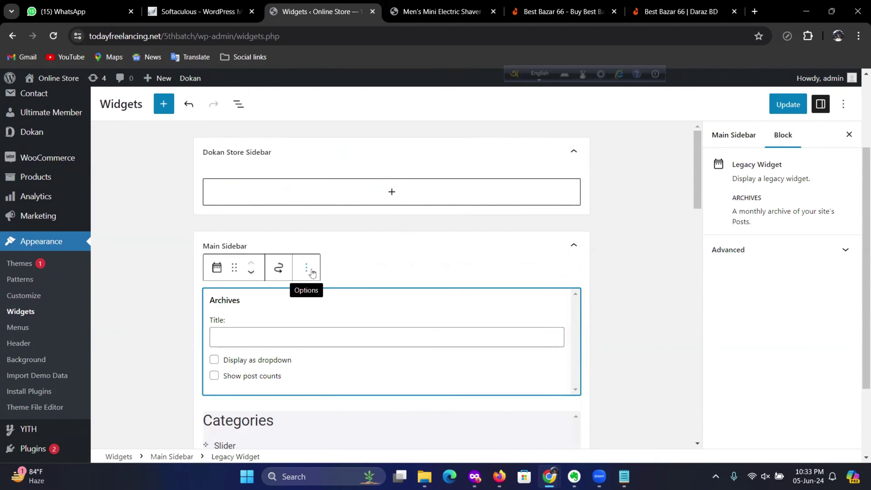
click(311, 271)
scroll(385, 214, down, 3)
click(345, 235)
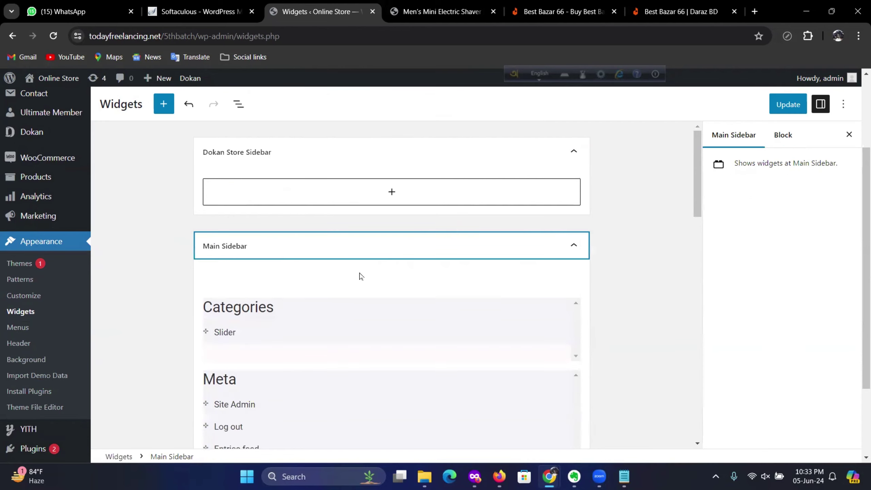
click(322, 241)
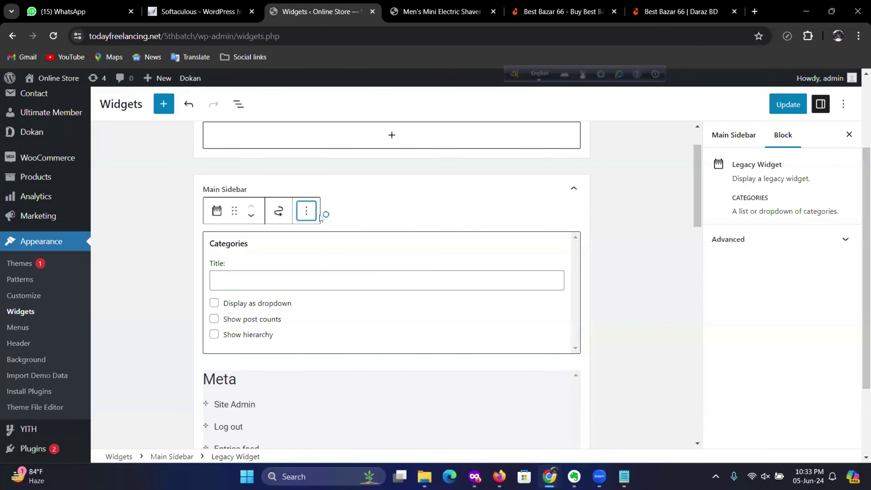
click(306, 210)
scroll(376, 319, down, 3)
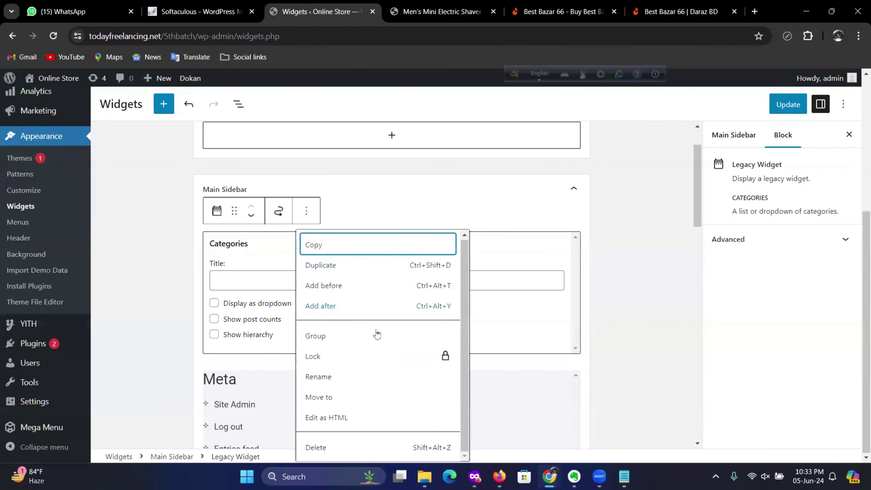
click(331, 448)
click(289, 281)
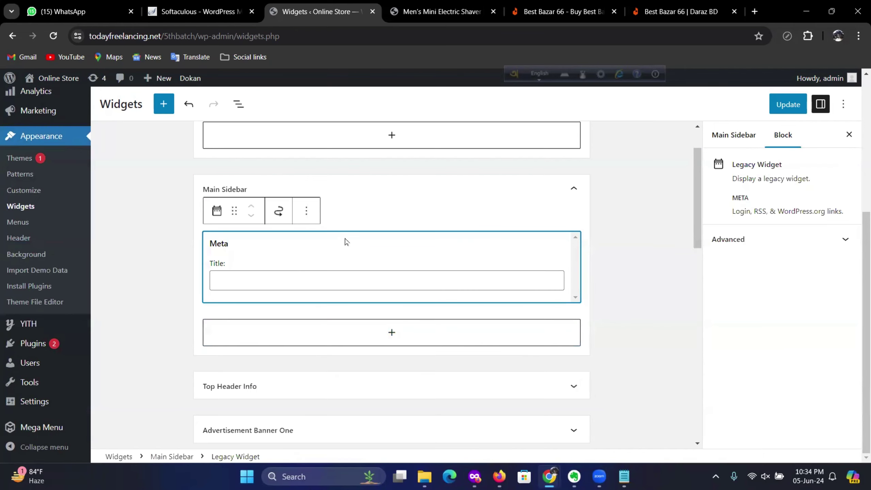
click(306, 210)
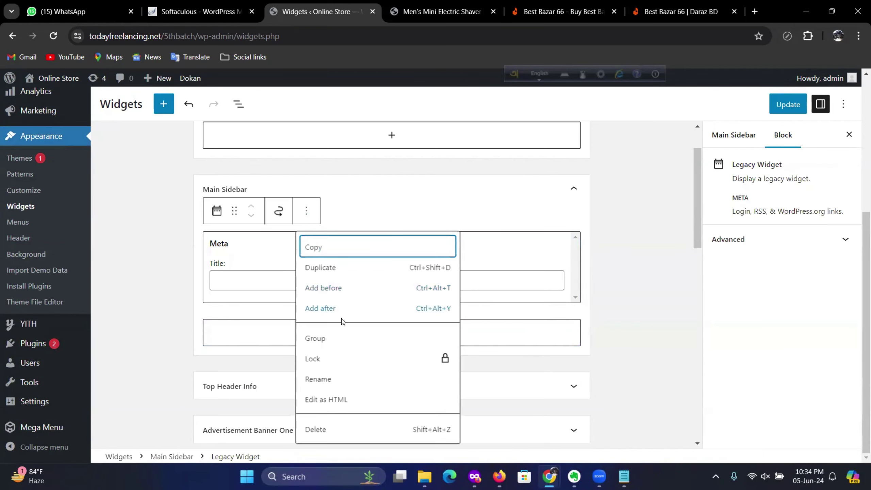
click(338, 431)
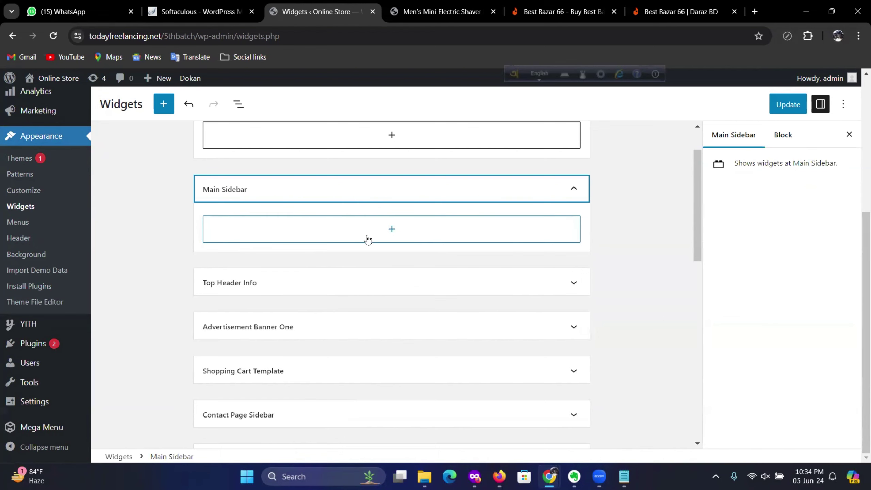
Insert a Products list widget into Main Sidebar, set it to show 8 products, and Update.
click(391, 229)
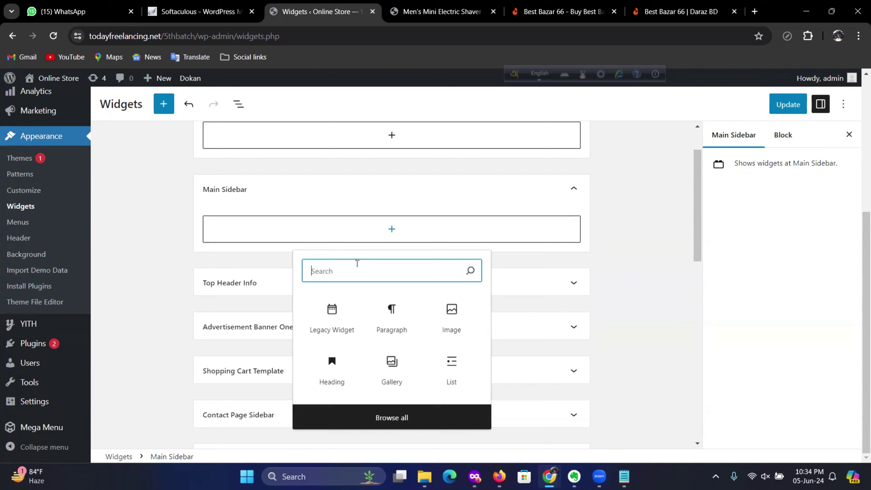
text(list)
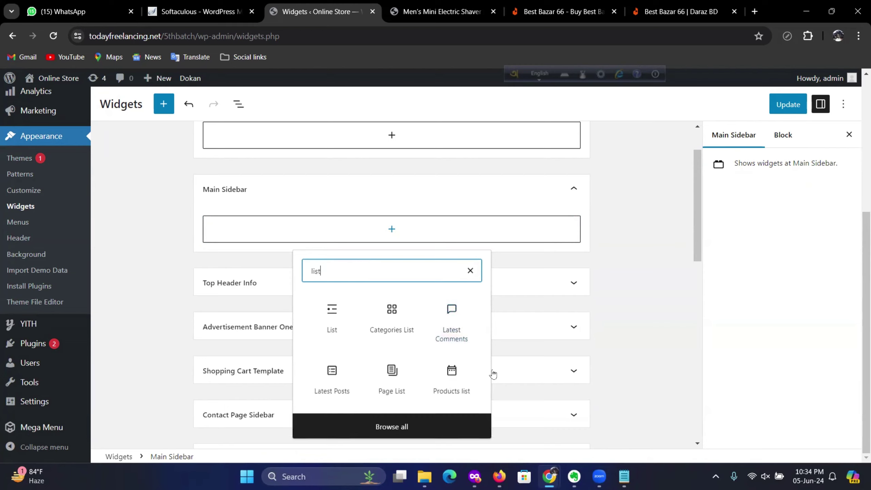
click(455, 381)
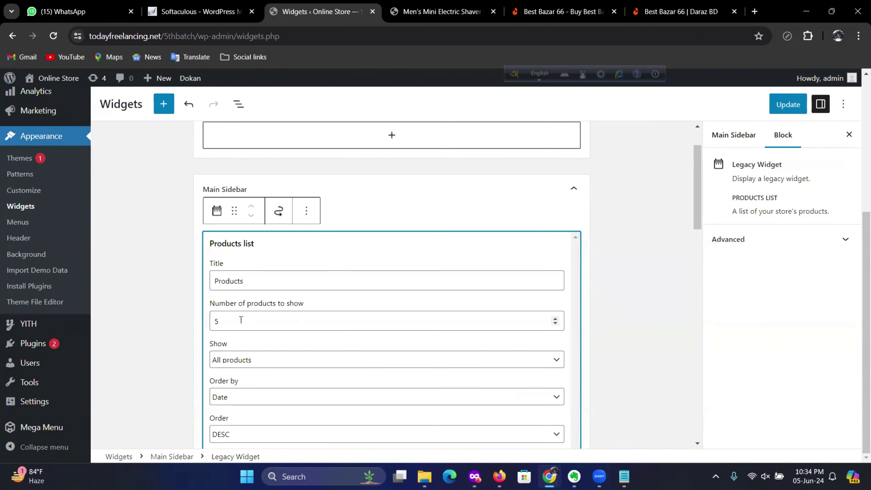
double_click(241, 319)
text(8)
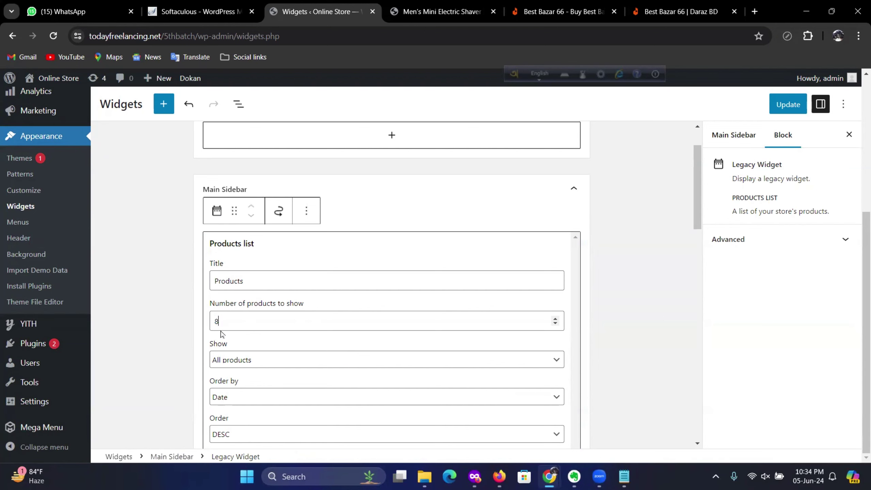
scroll(448, 281, down, 6)
click(787, 105)
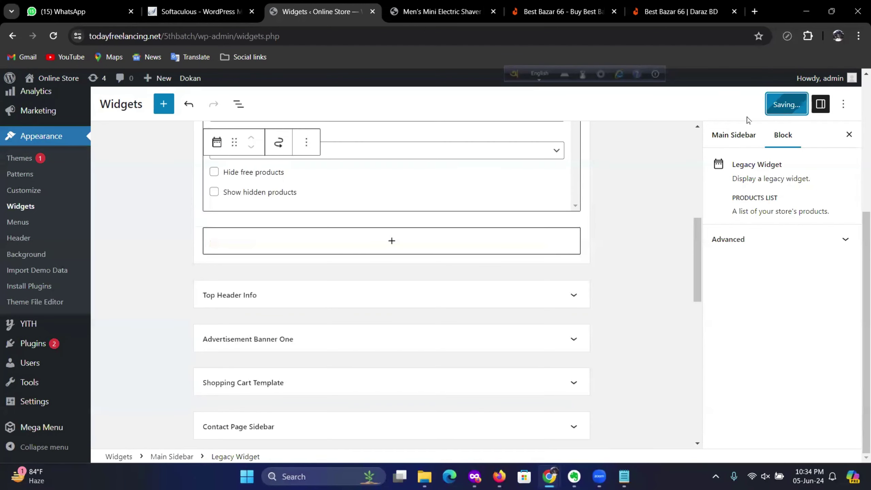
Add the electric shaver to the cart from its product page.
click(428, 8)
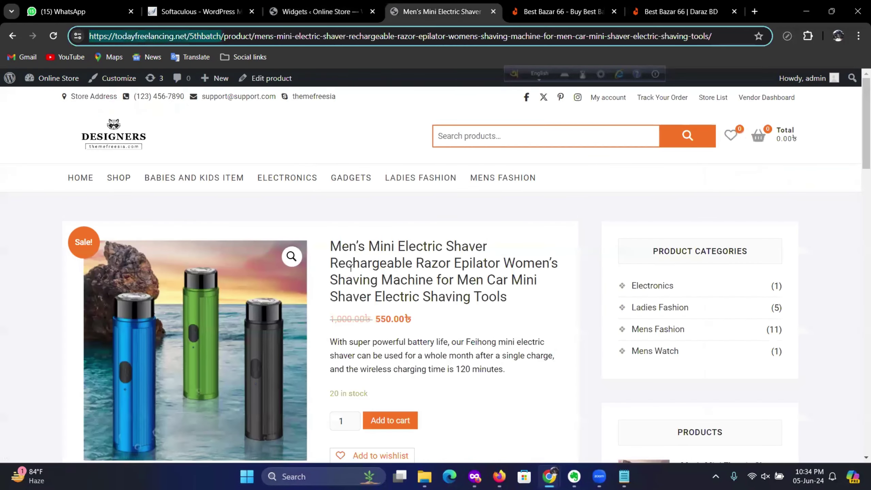
scroll(274, 223, down, 5)
scroll(420, 355, up, 3)
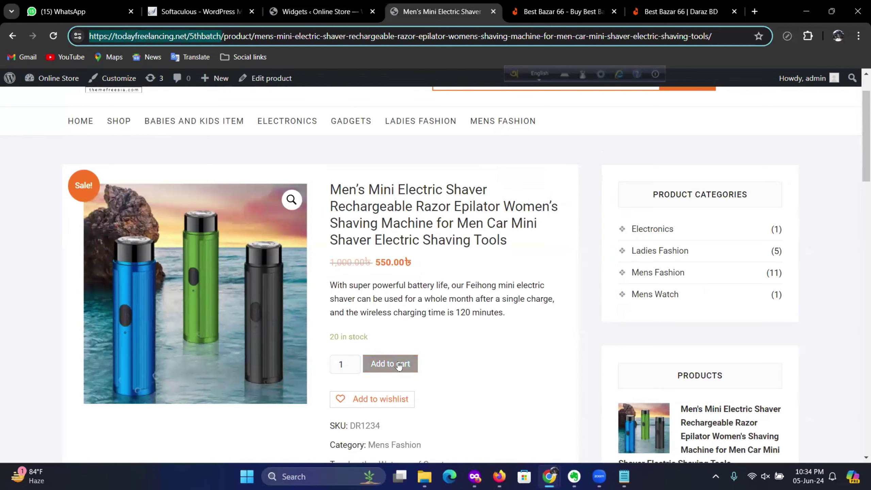
click(386, 364)
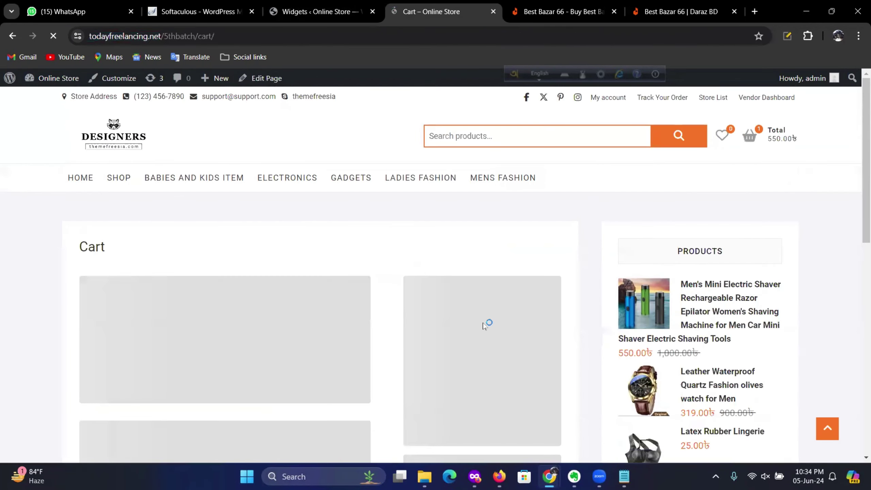
Verify the Products list sidebar on the cart and checkout pages, then return to Widgets.
scroll(486, 325, down, 12)
scroll(632, 315, up, 12)
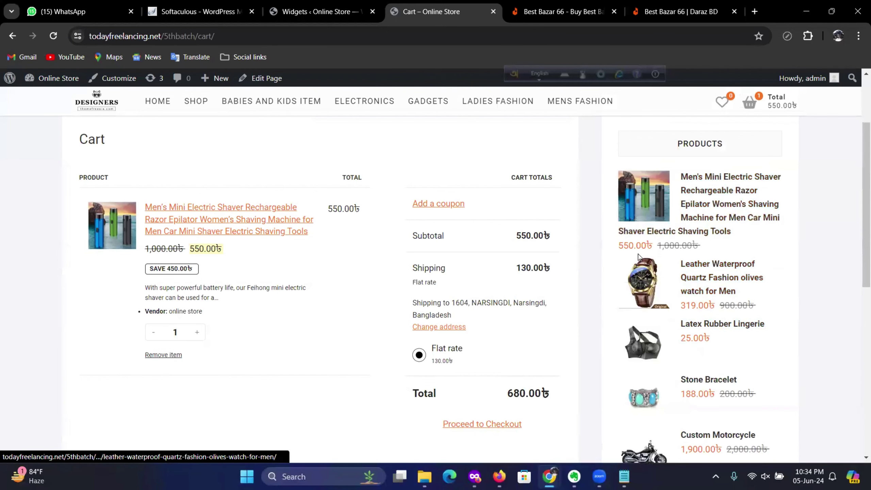
scroll(543, 225, down, 5)
click(478, 198)
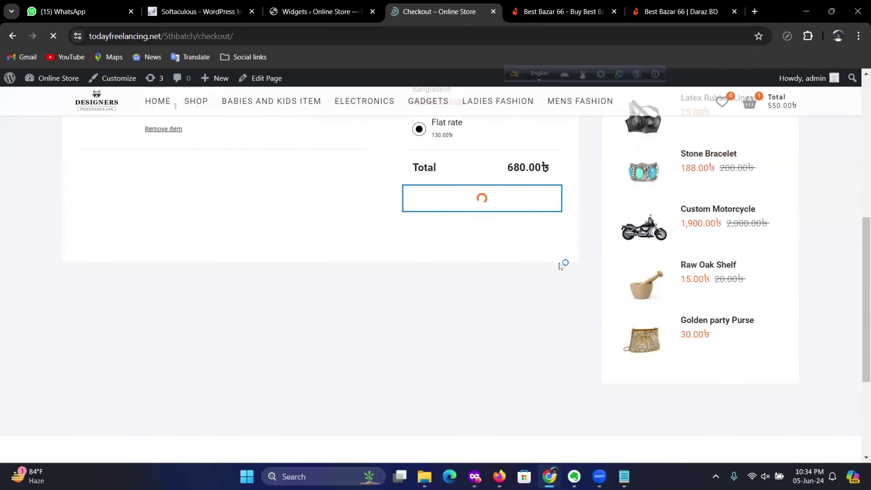
scroll(682, 242, down, 8)
scroll(722, 245, down, 4)
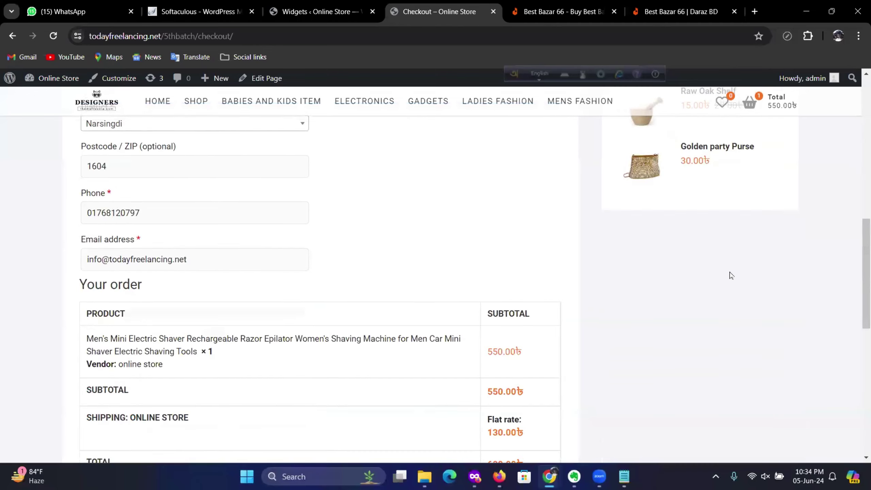
scroll(729, 275, up, 4)
scroll(709, 191, down, 8)
scroll(719, 285, up, 15)
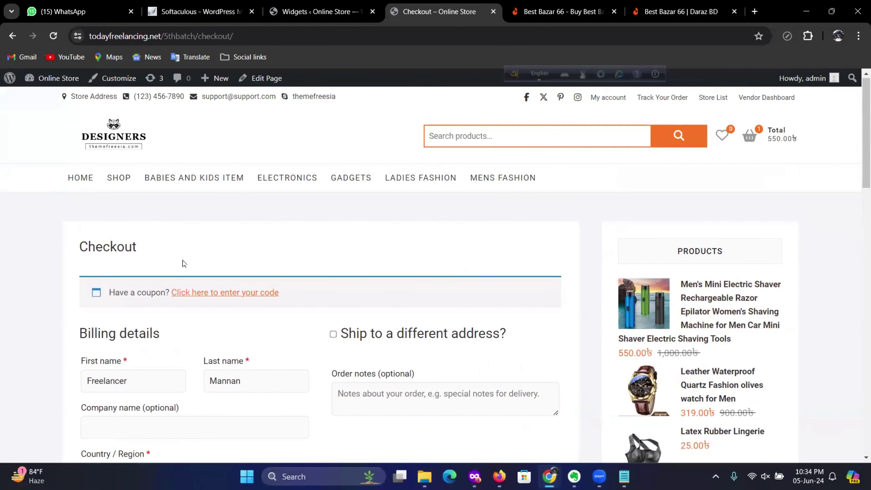
click(303, 12)
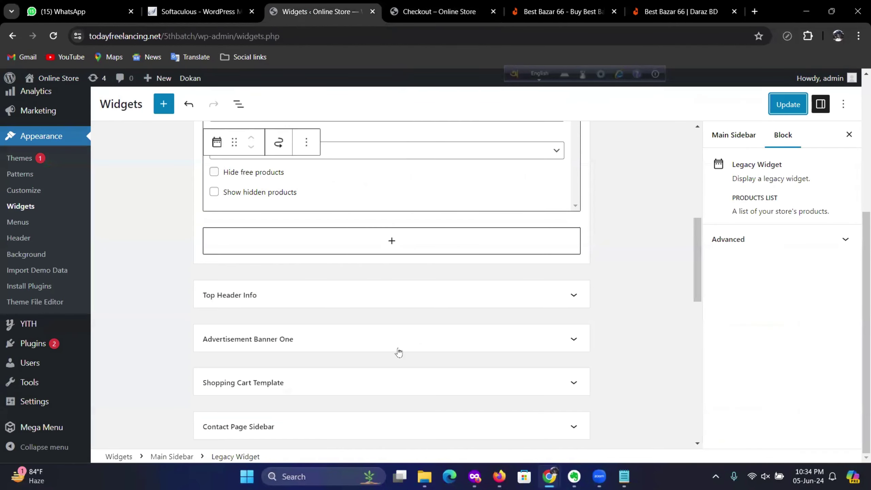